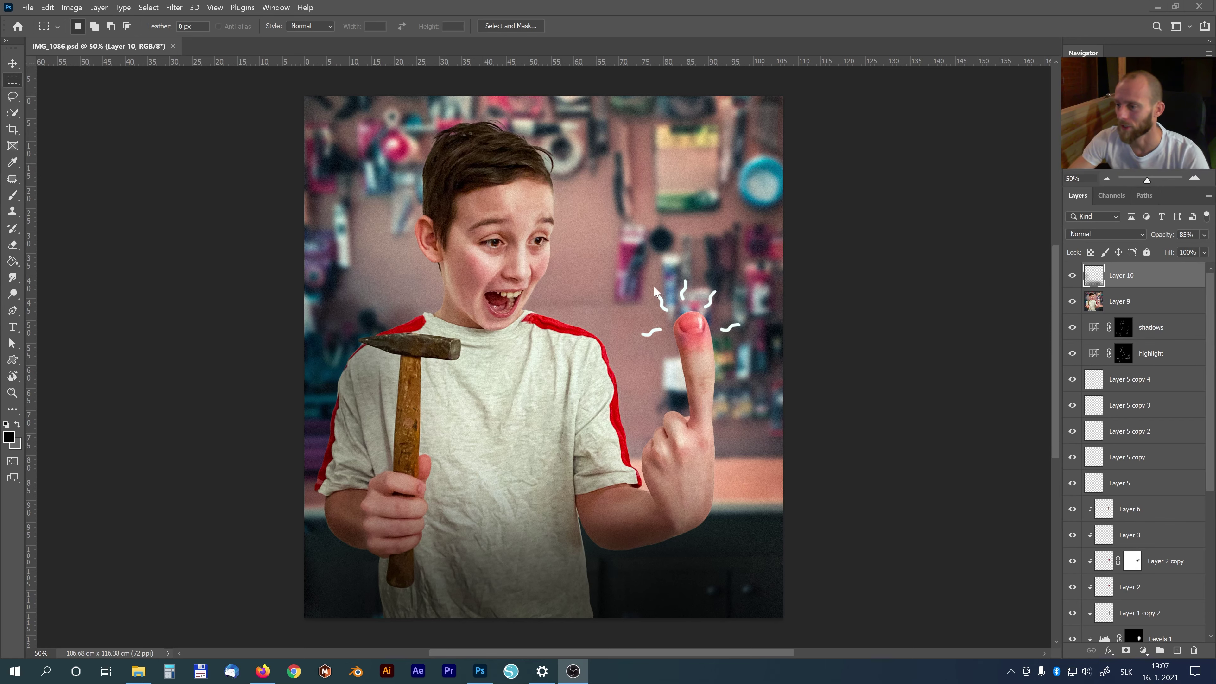
Bring Photoshop forward and close the finished IMG_1086.psd composite.
left_click(222, 128)
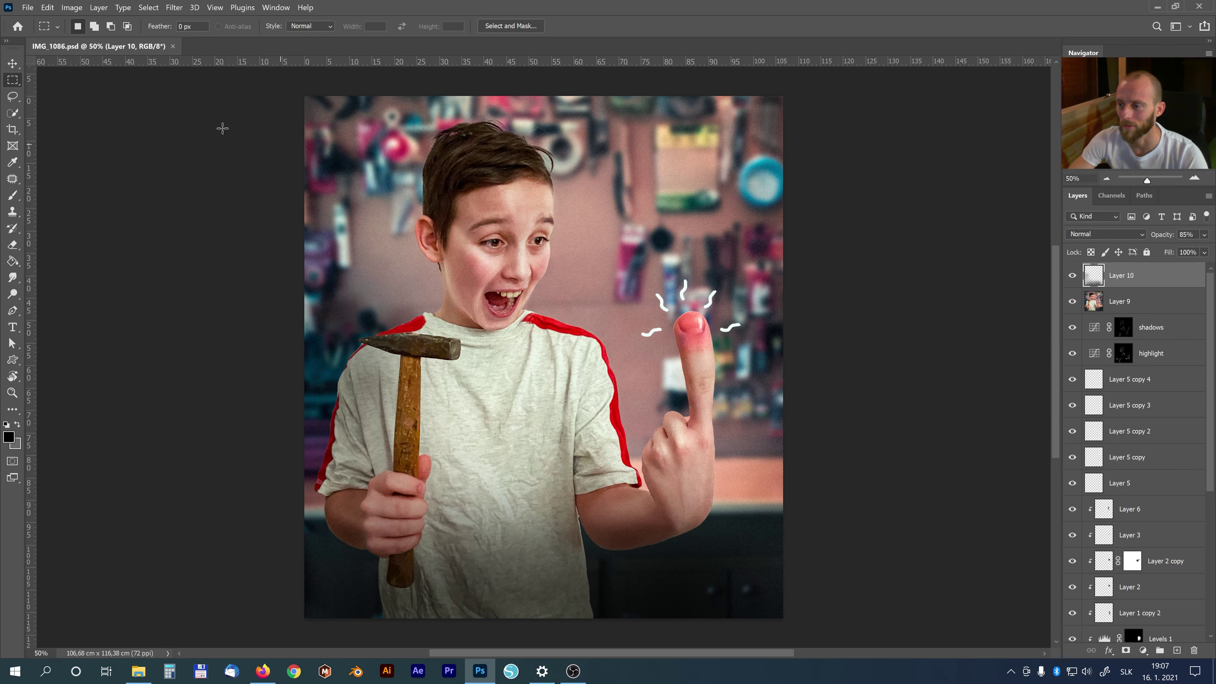
left_click(173, 46)
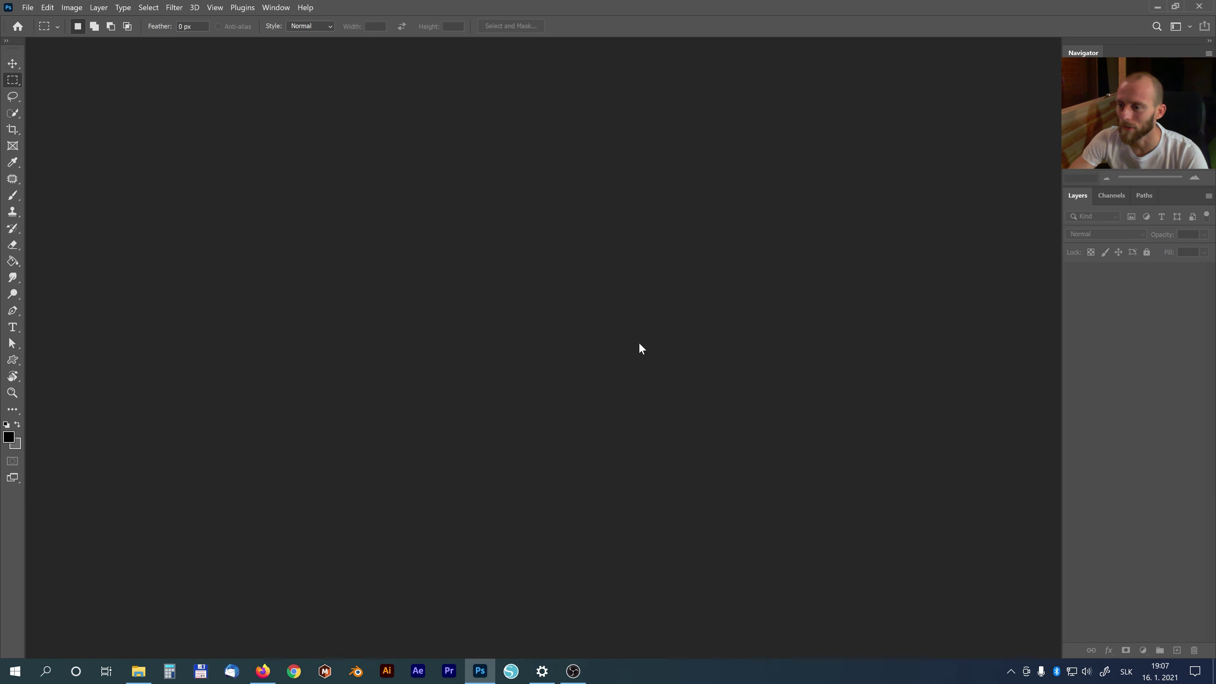
Drag foto.jpg from the prst folder in File Explorer into Photoshop to open it.
left_click(138, 671)
left_click(204, 99)
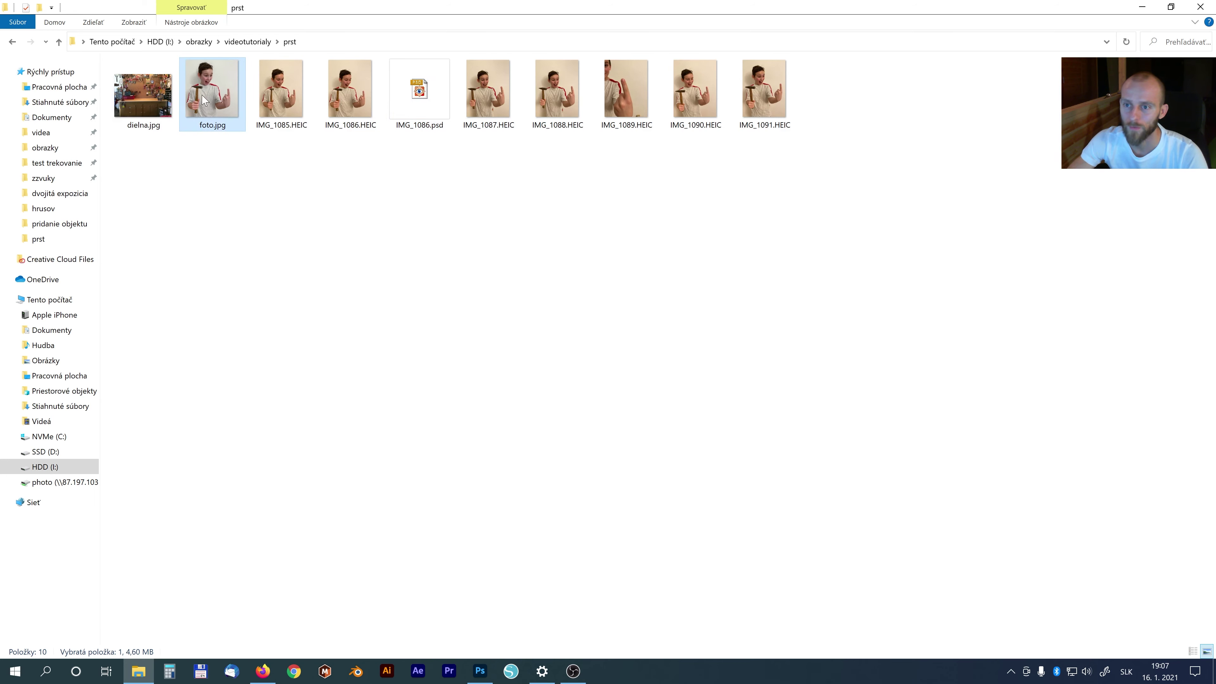
mouse_move(204, 106)
left_mouse_down()
mouse_move(486, 677)
mouse_move(495, 342)
left_mouse_up()
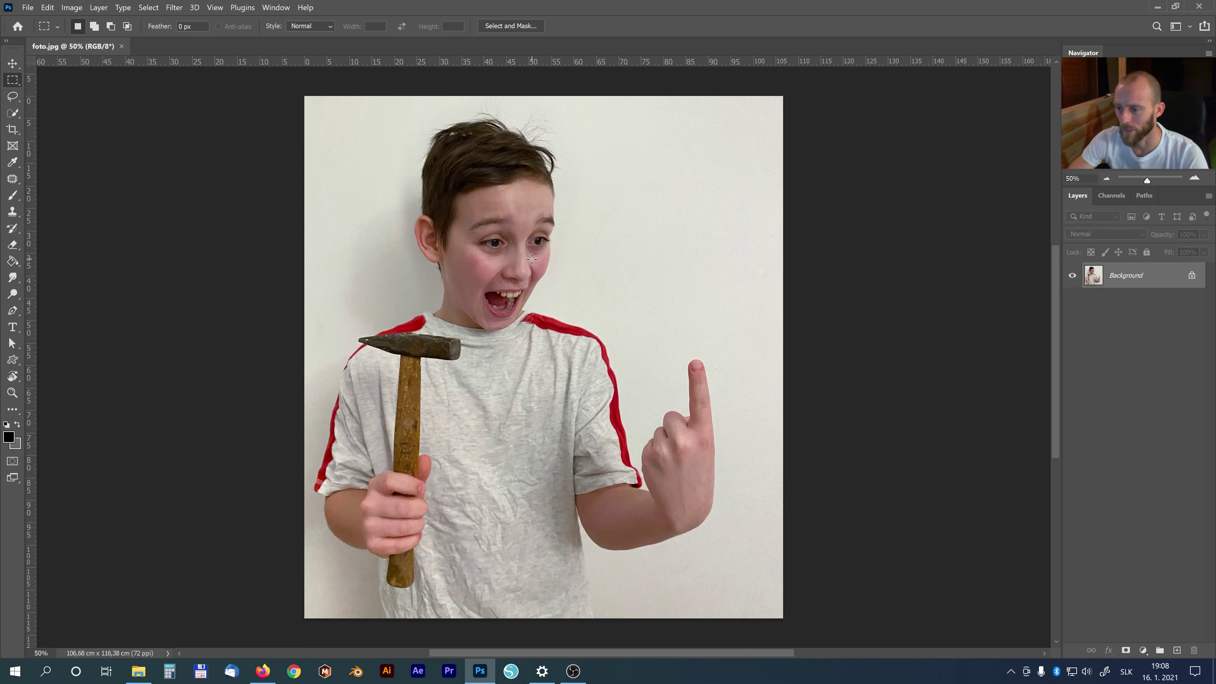
Zoom in on the boy's hair and lasso the missing ear top into the selection.
key("w")
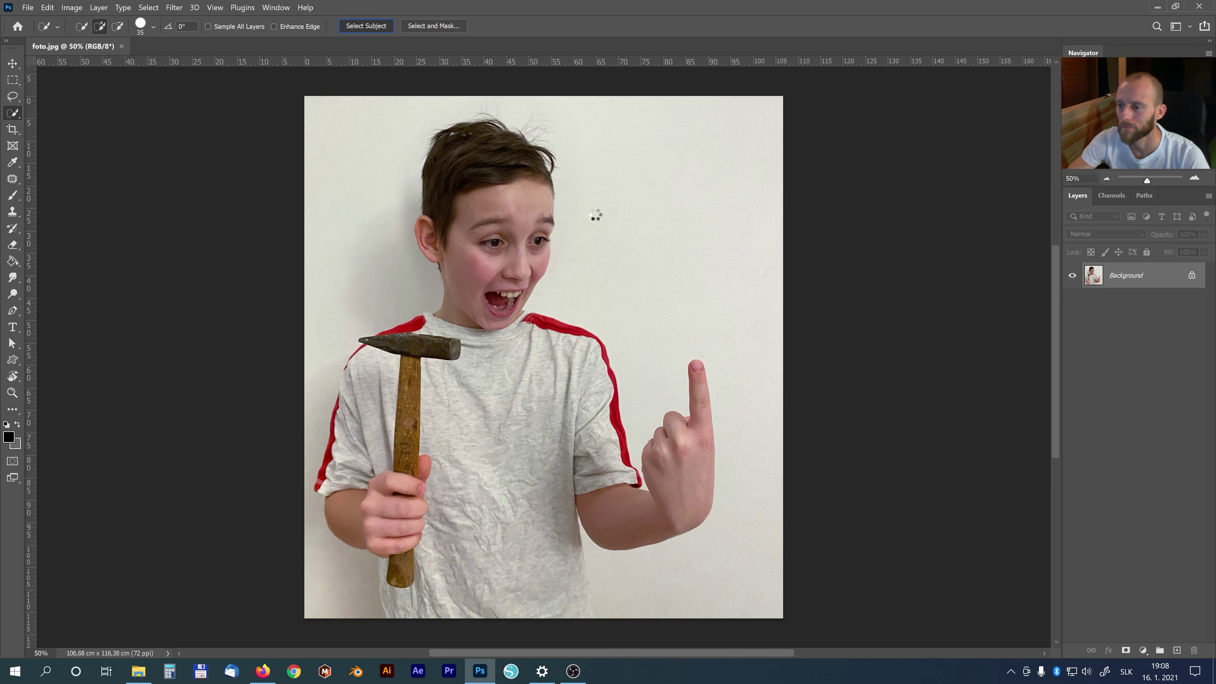
key("z")
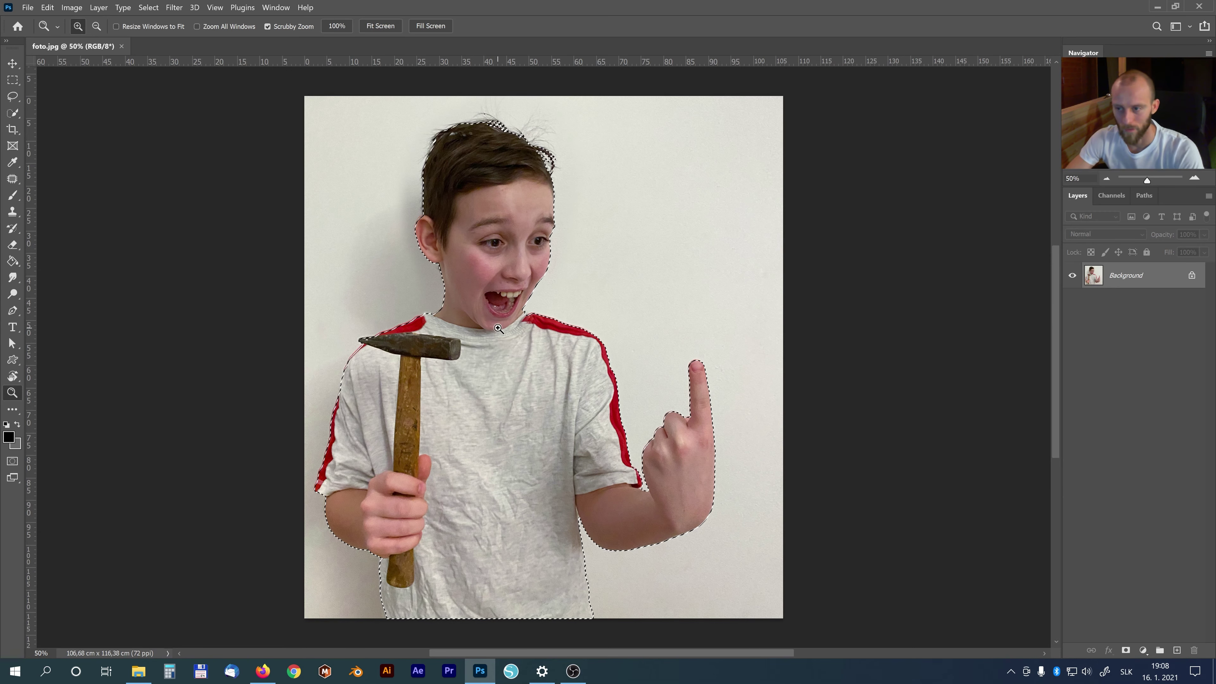
left_click_drag(463, 126, 498, 125)
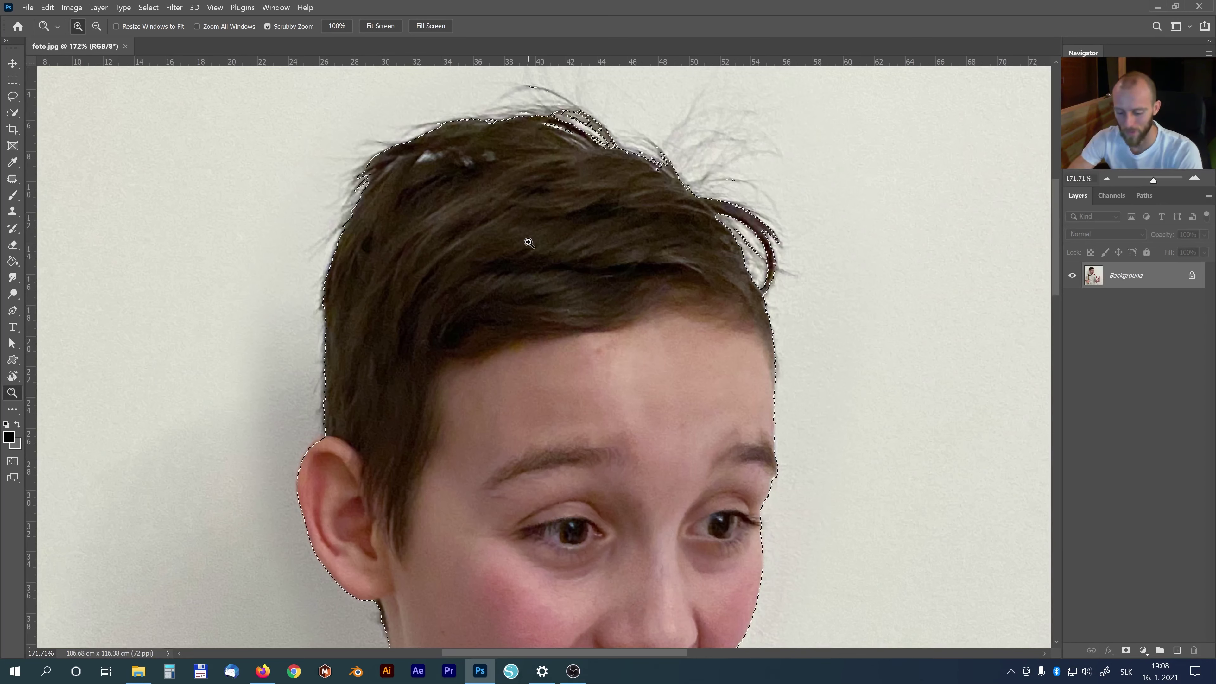
key("l")
left_click_drag(367, 472, 494, 274)
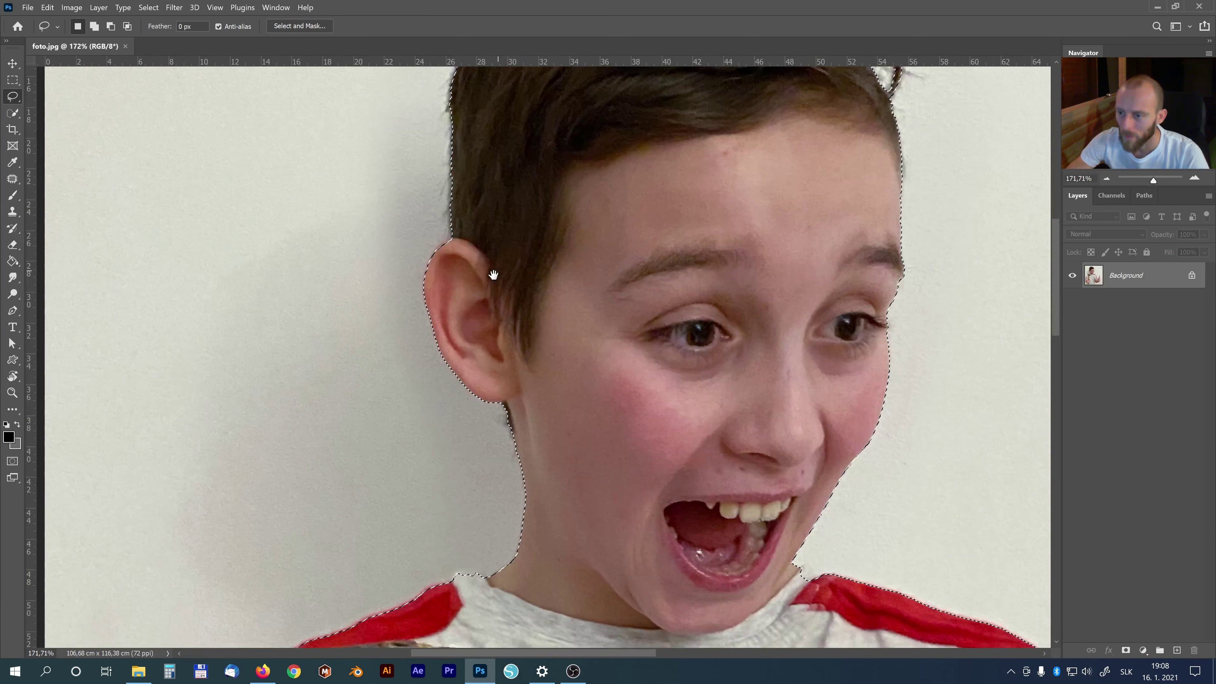
left_click_drag(465, 230, 454, 239)
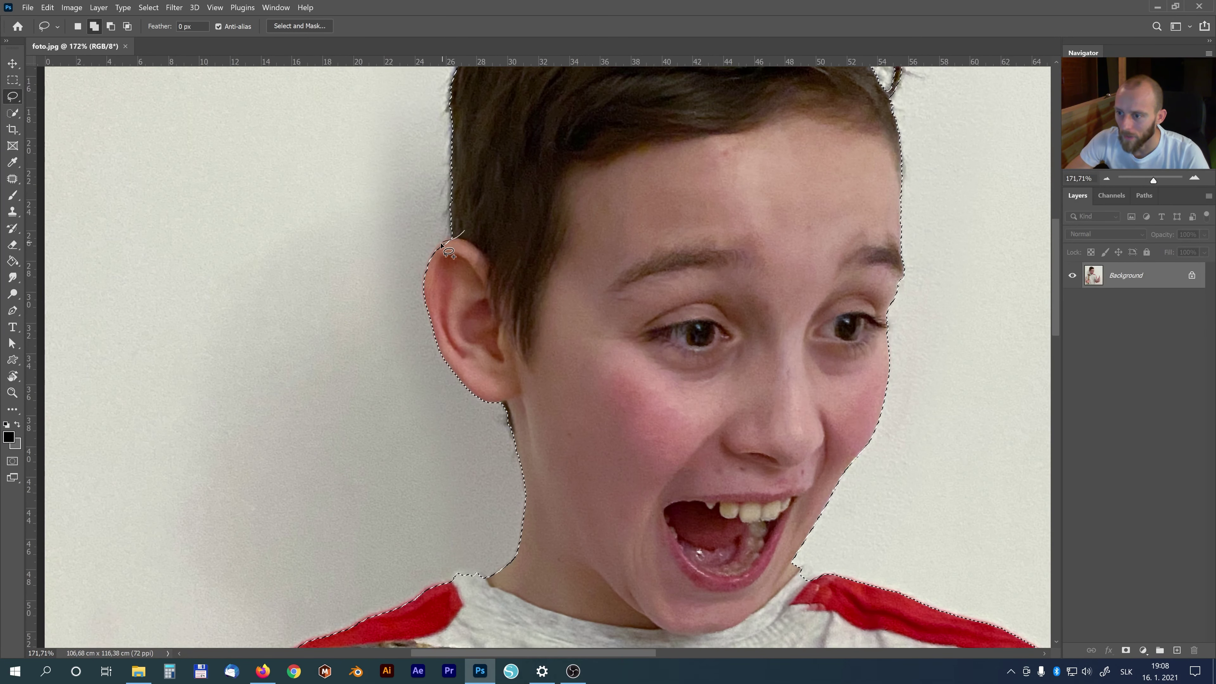
left_click_drag(424, 280, 537, 342)
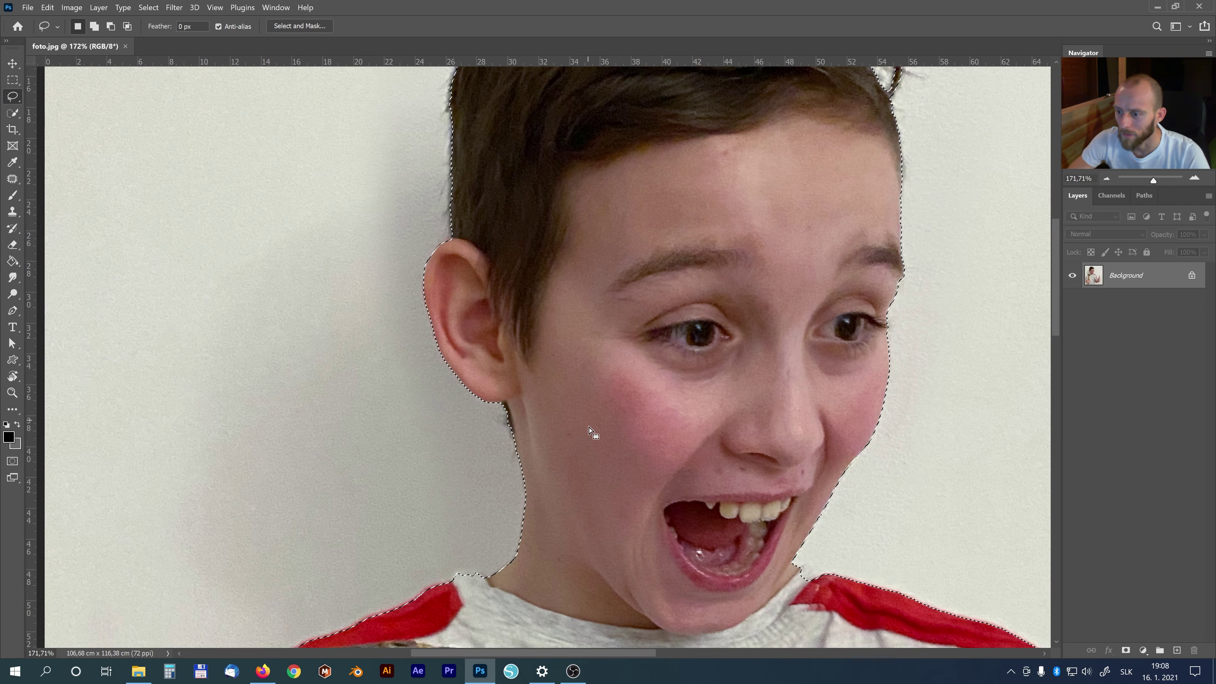
Add the shoulder and sleeve edges behind the hammer to the selection.
left_click_drag(597, 429, 659, 176)
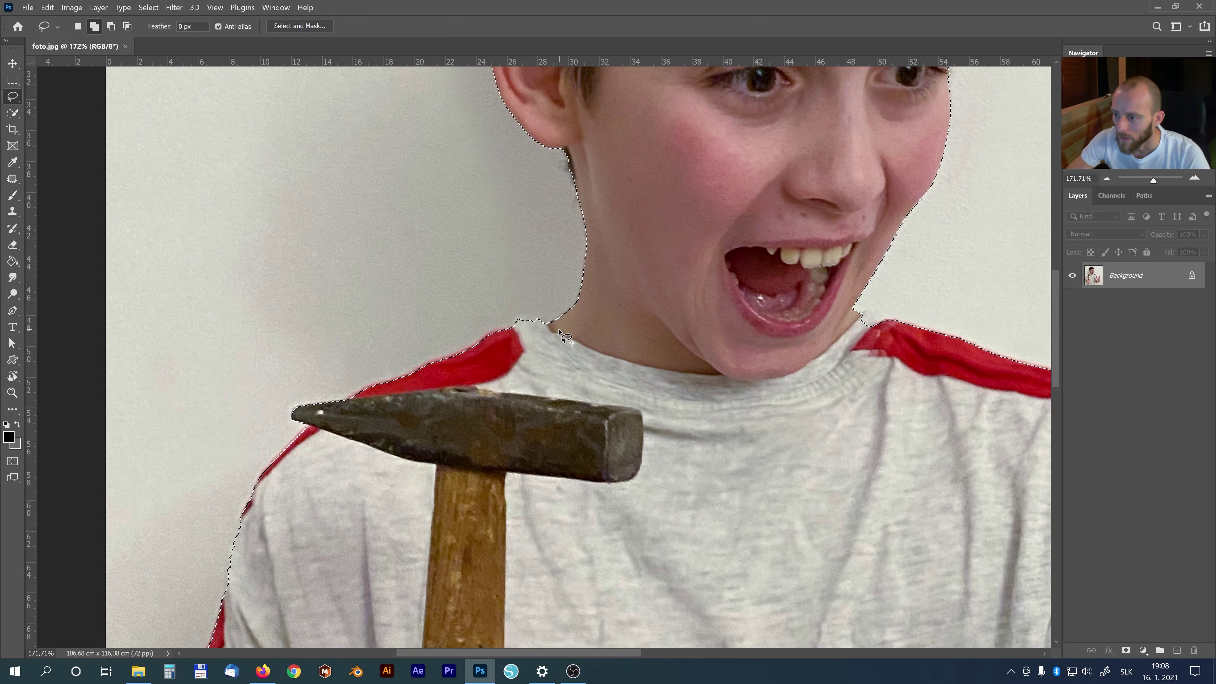
key("shift")
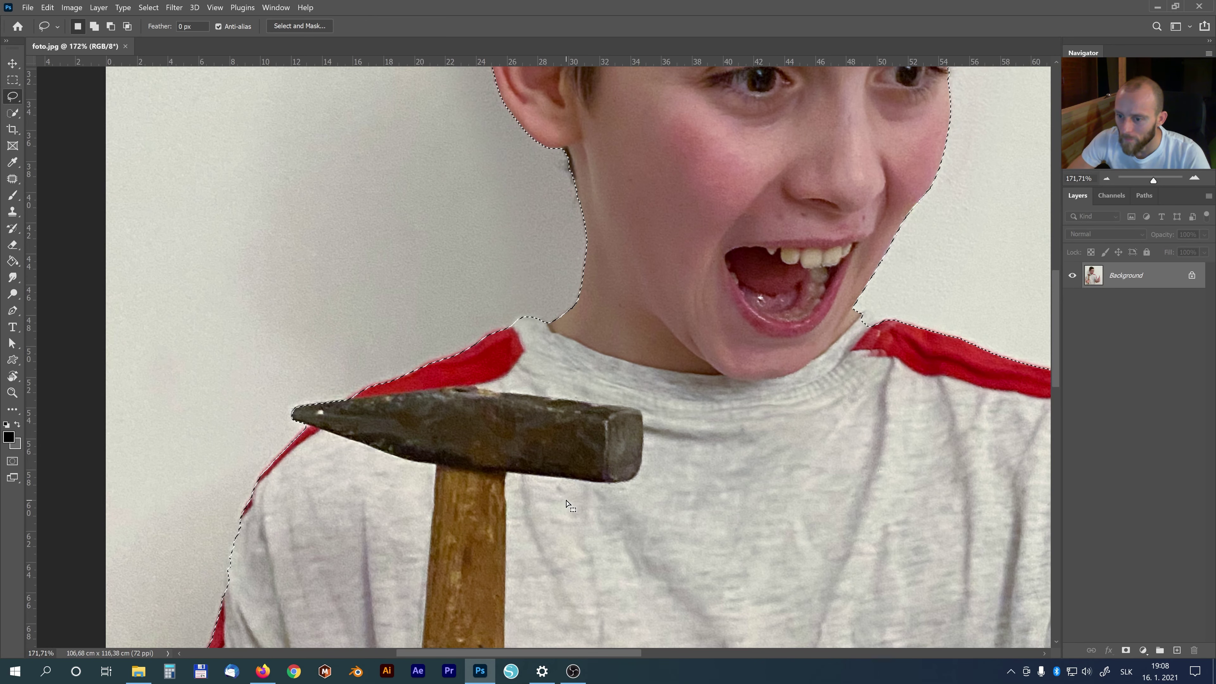
left_click_drag(440, 365, 287, 446)
left_click_drag(499, 361, 802, 173)
key("shift")
left_click_drag(564, 294, 549, 339)
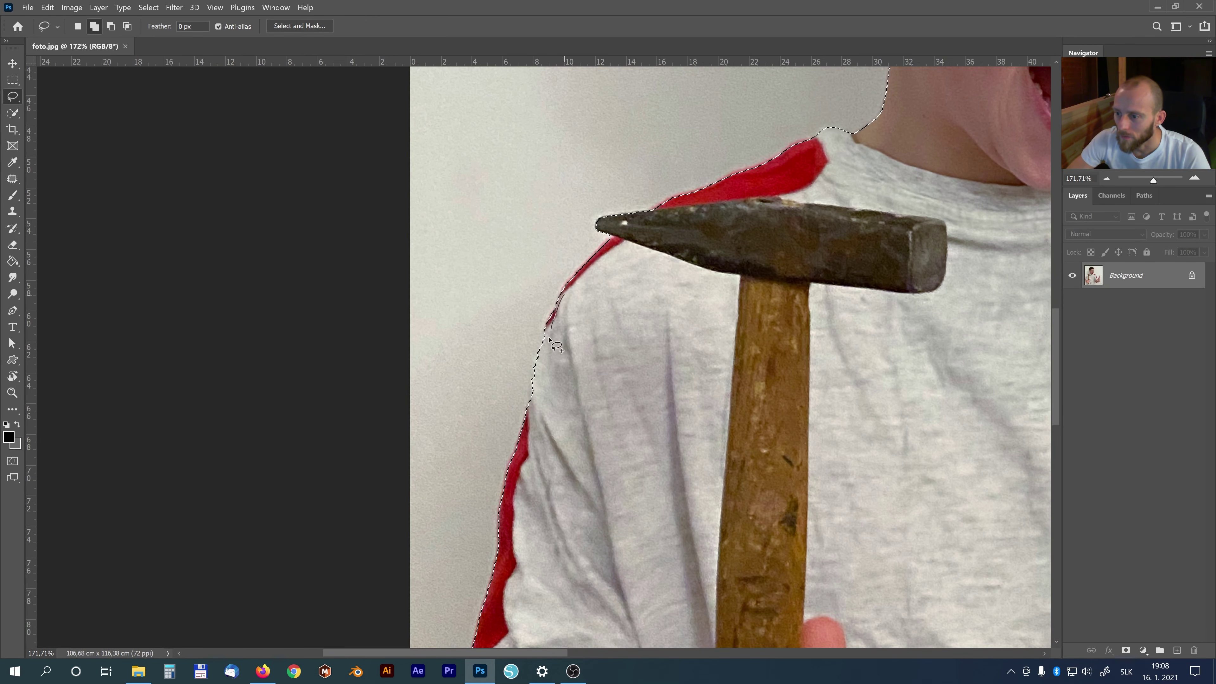
left_click_drag(532, 430, 530, 408)
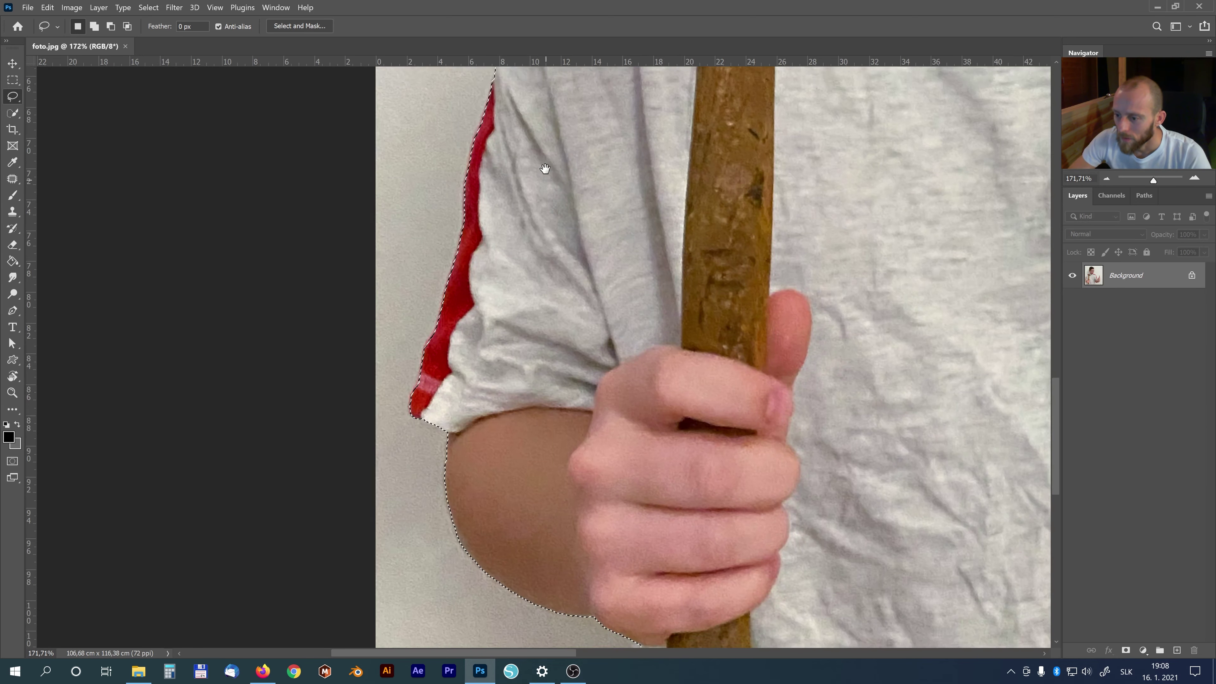
left_click_drag(574, 503, 543, 168)
Add the shirt below the hammer hand and beside the elbow; subtract the wall gap near the sleeve.
left_click_drag(543, 516, 474, 154)
key("shift")
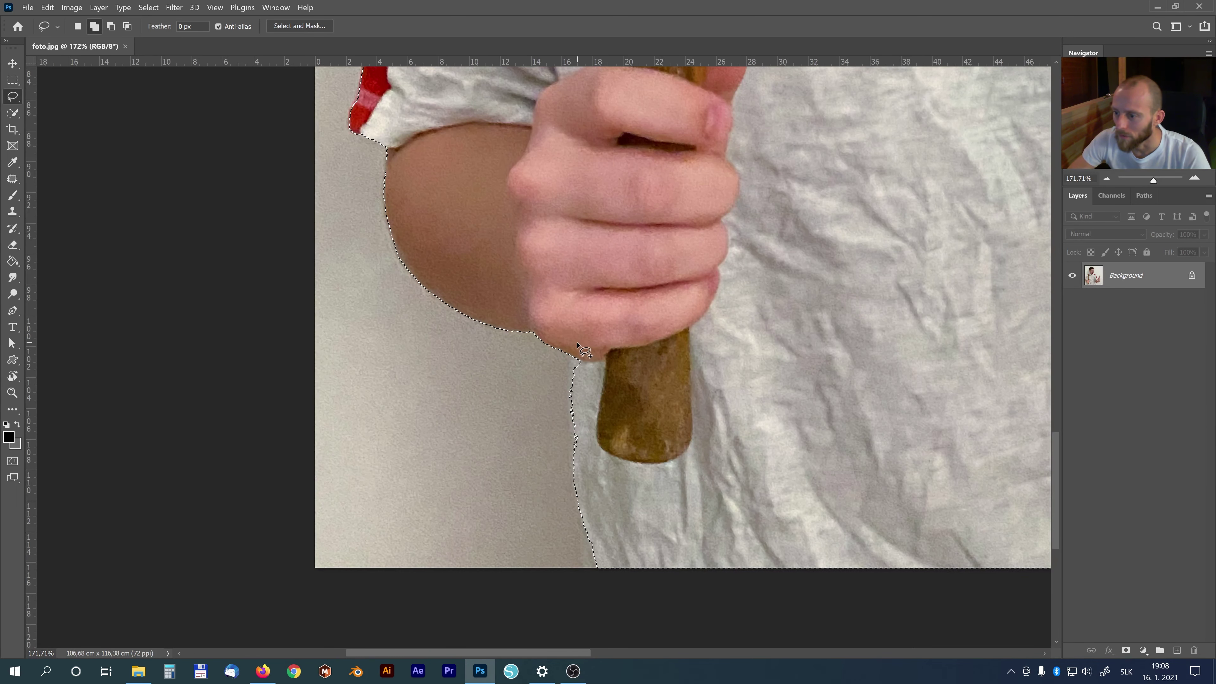
left_click_drag(588, 558, 782, 367)
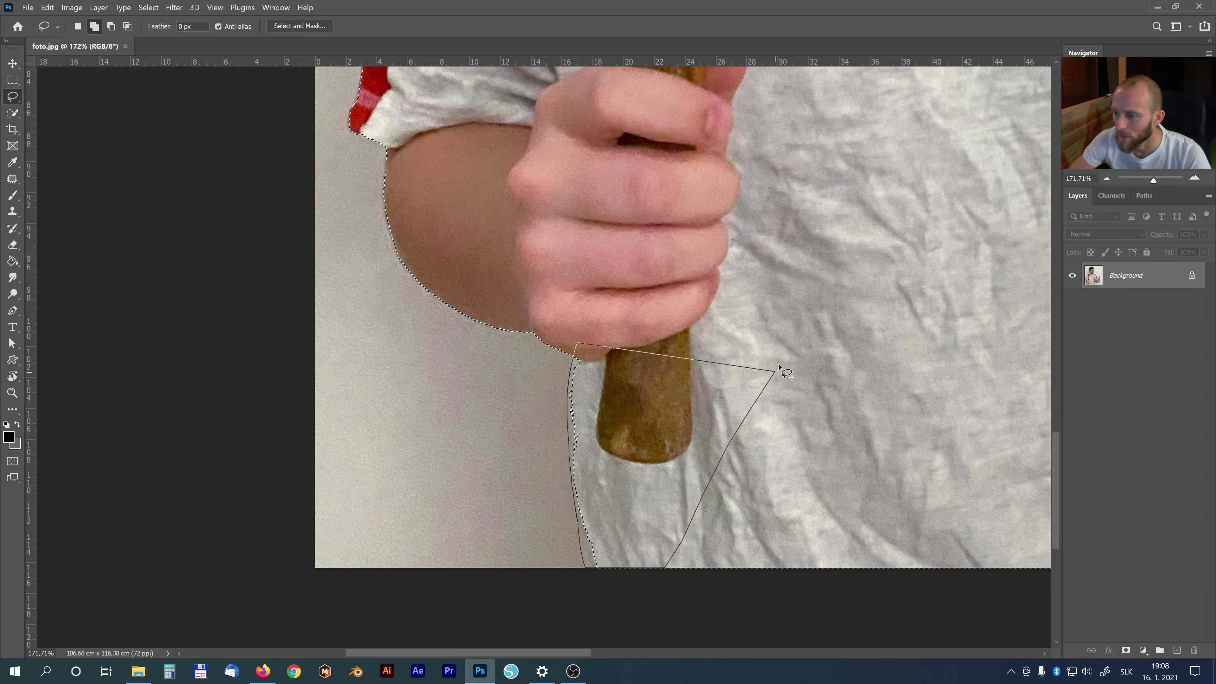
left_click_drag(787, 293, 716, 337)
key("shift")
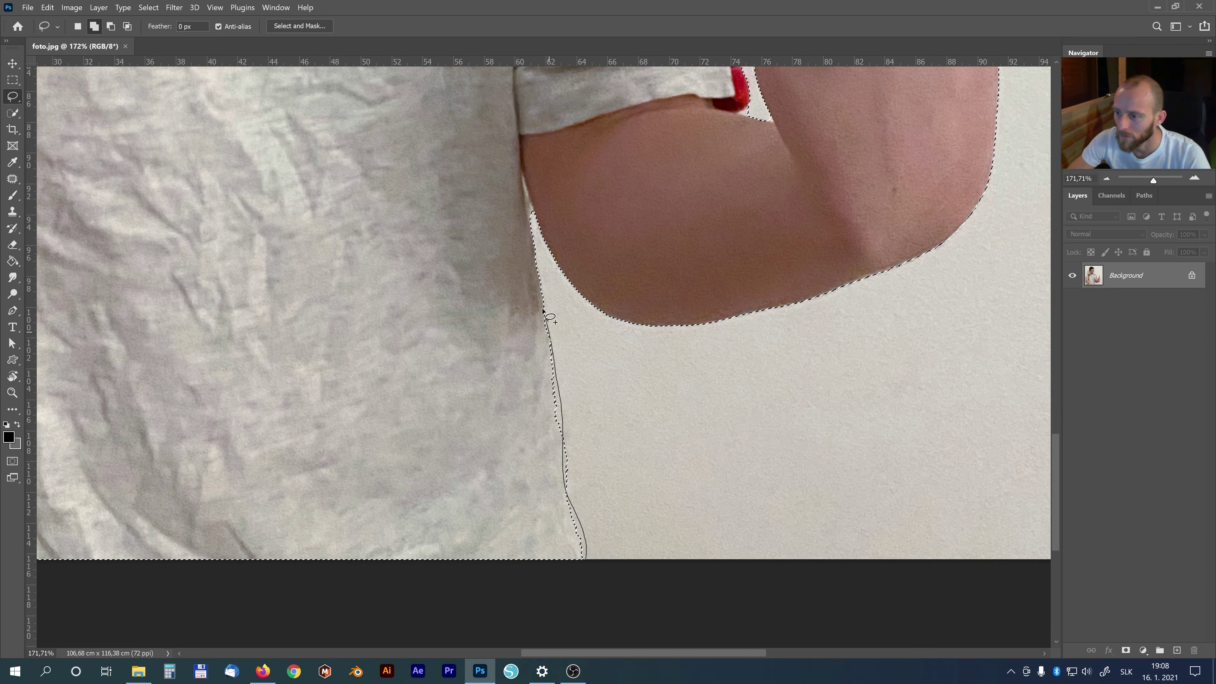
left_click_drag(544, 311, 402, 332)
mouse_move(613, 239)
left_mouse_down()
mouse_move(529, 415)
mouse_move(563, 452)
left_mouse_up()
key("alt")
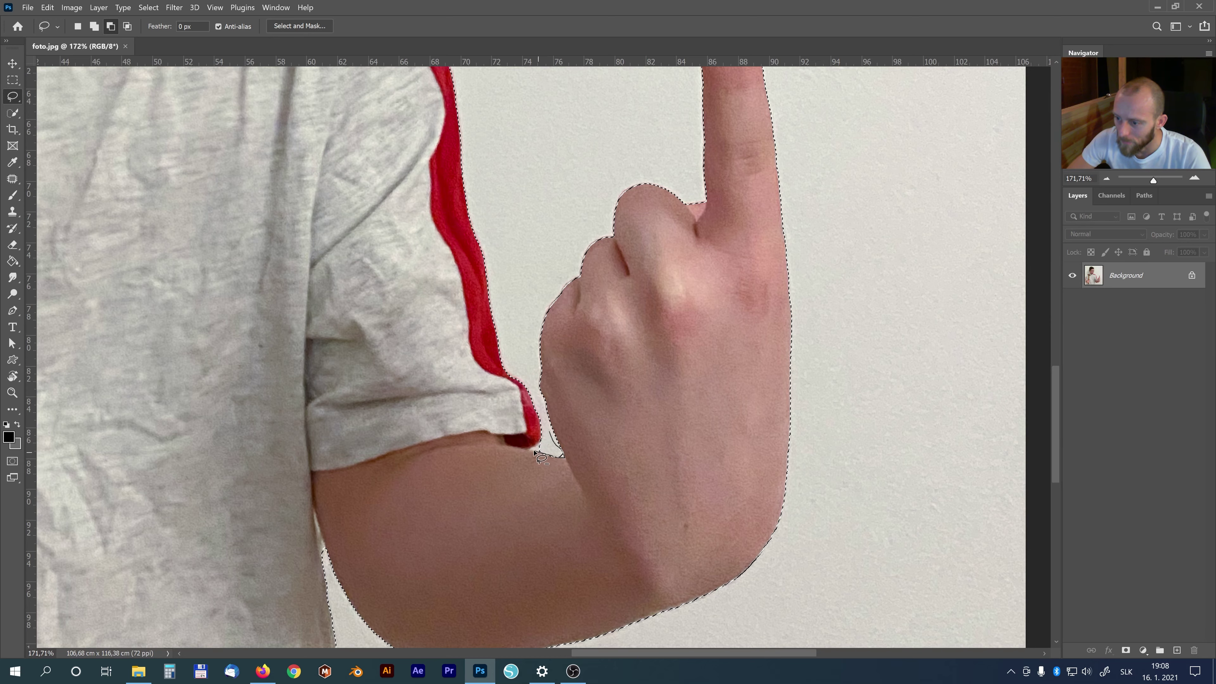
left_click_drag(546, 434, 551, 446)
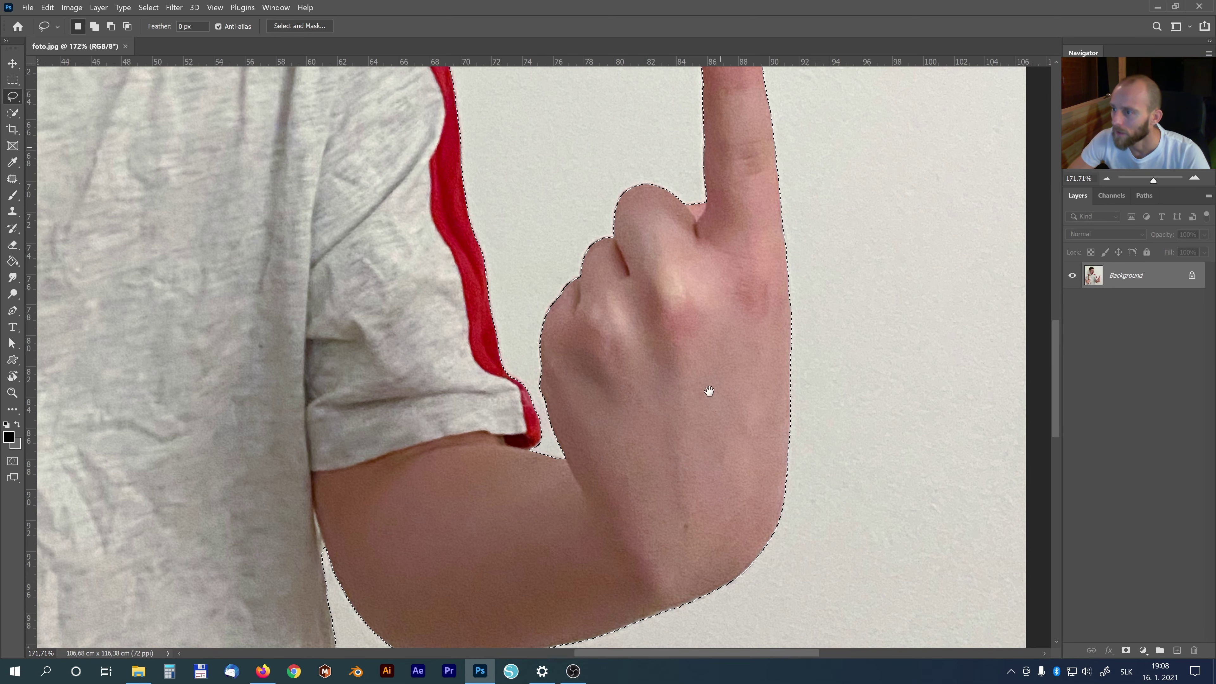
Add the neck edge to the selection and zoom out to the whole photo.
scroll(712, 393, "up", 5)
left_click_drag(609, 286, 1011, 391)
key("shift")
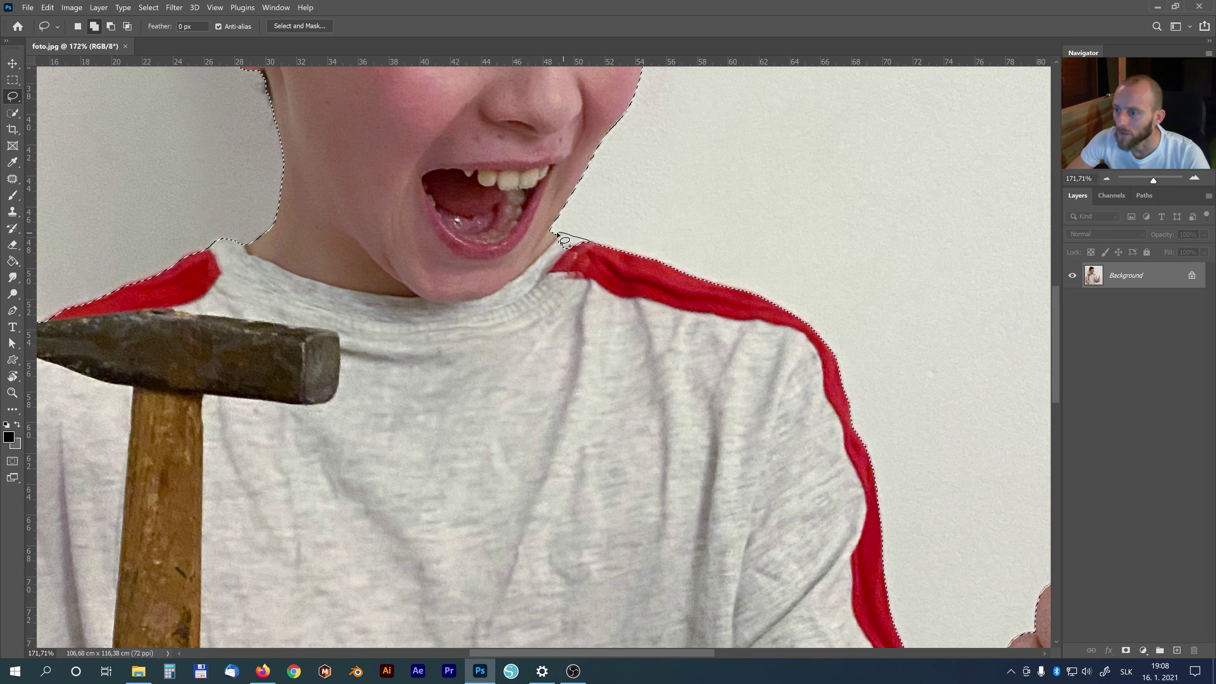
left_click_drag(530, 275, 534, 282)
scroll(467, 361, "up", 5)
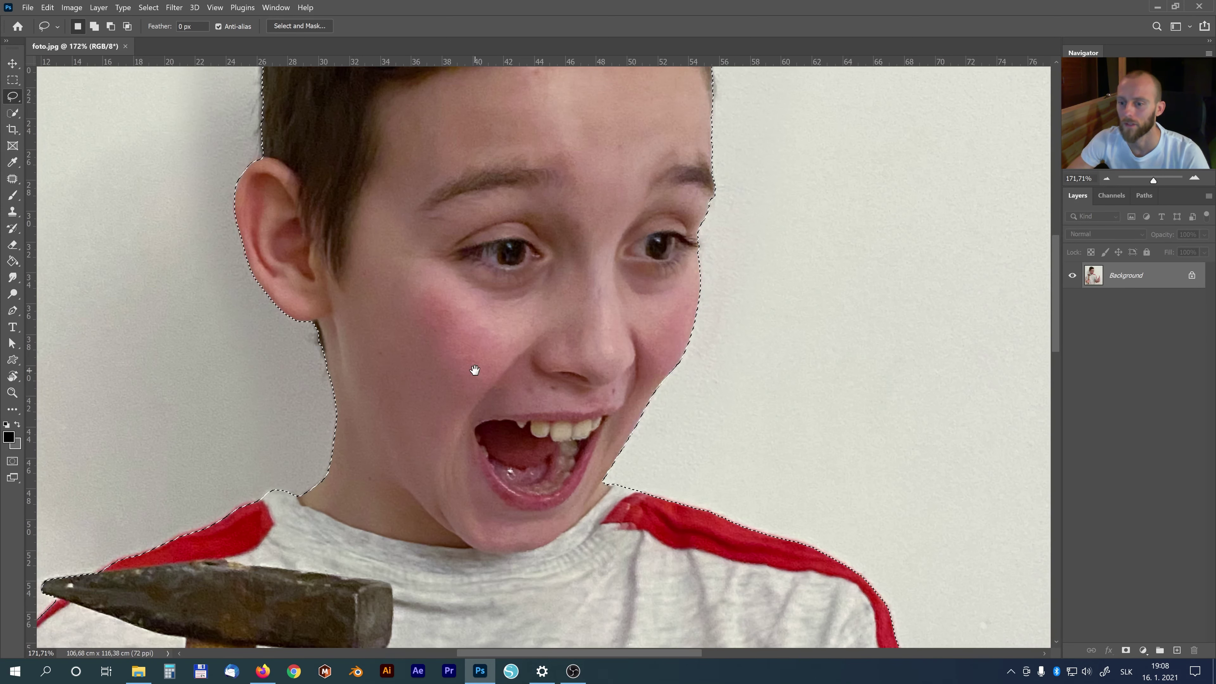
key("z")
scroll(478, 369, "down", 5)
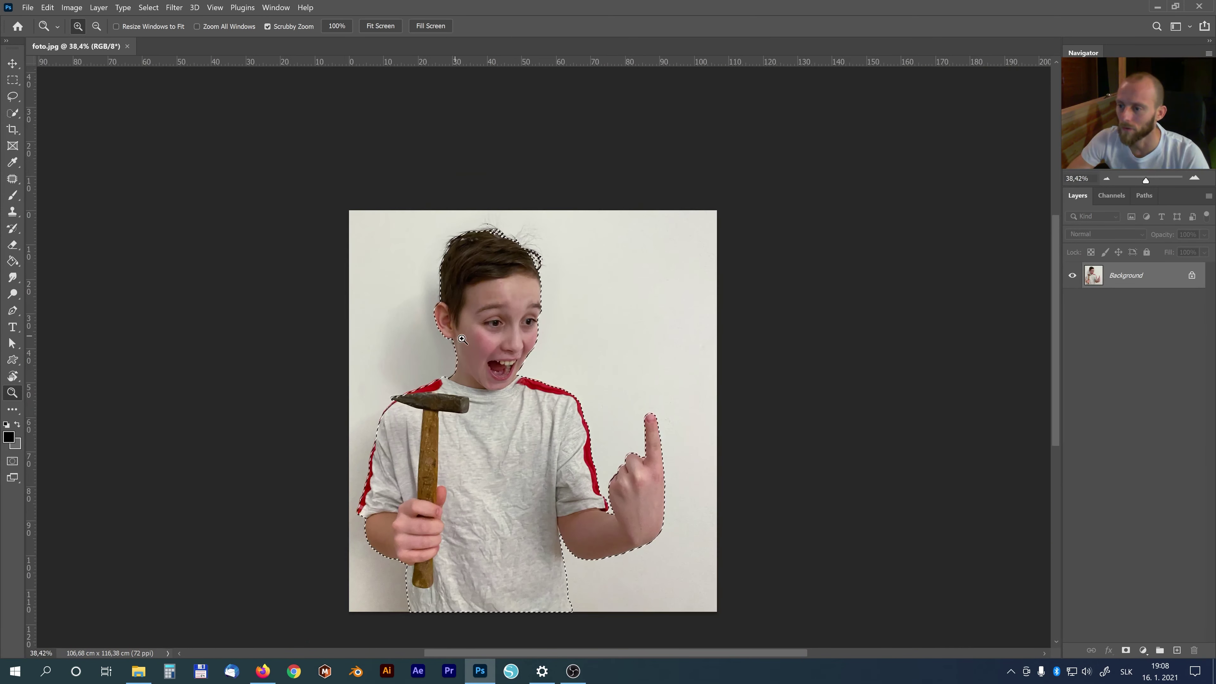
scroll(518, 297, "up", 1)
key("m")
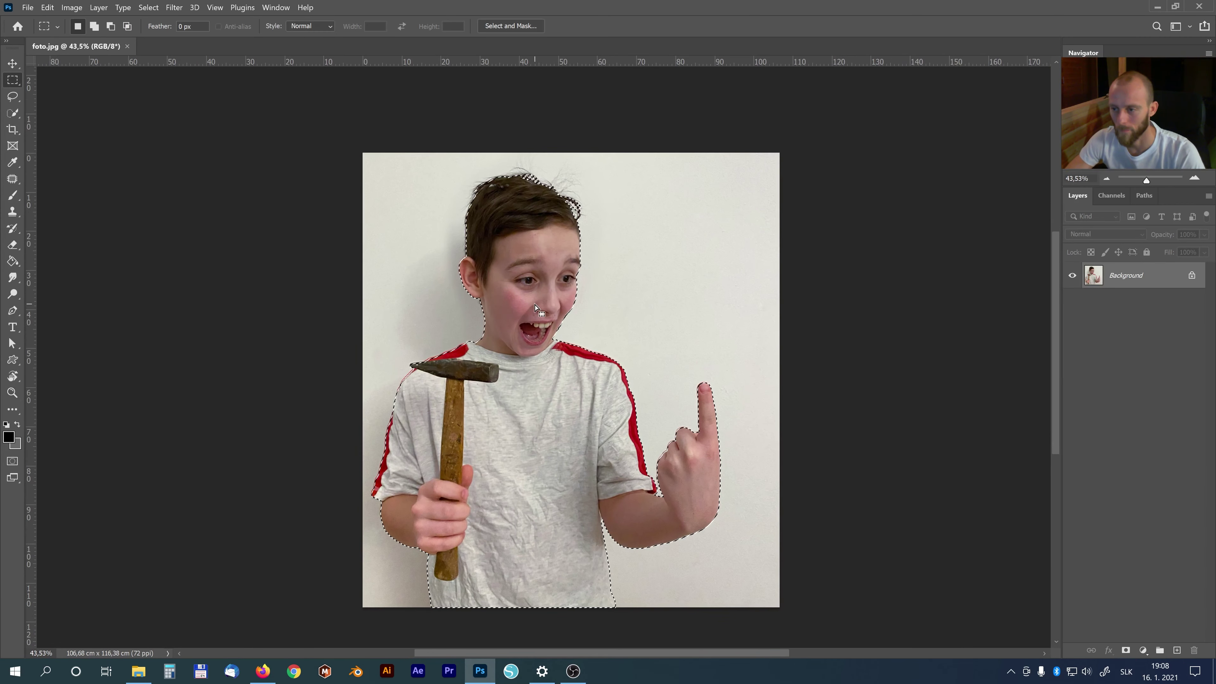
Open Select and Mask and preview the cutout on fully opaque black.
left_click(511, 26)
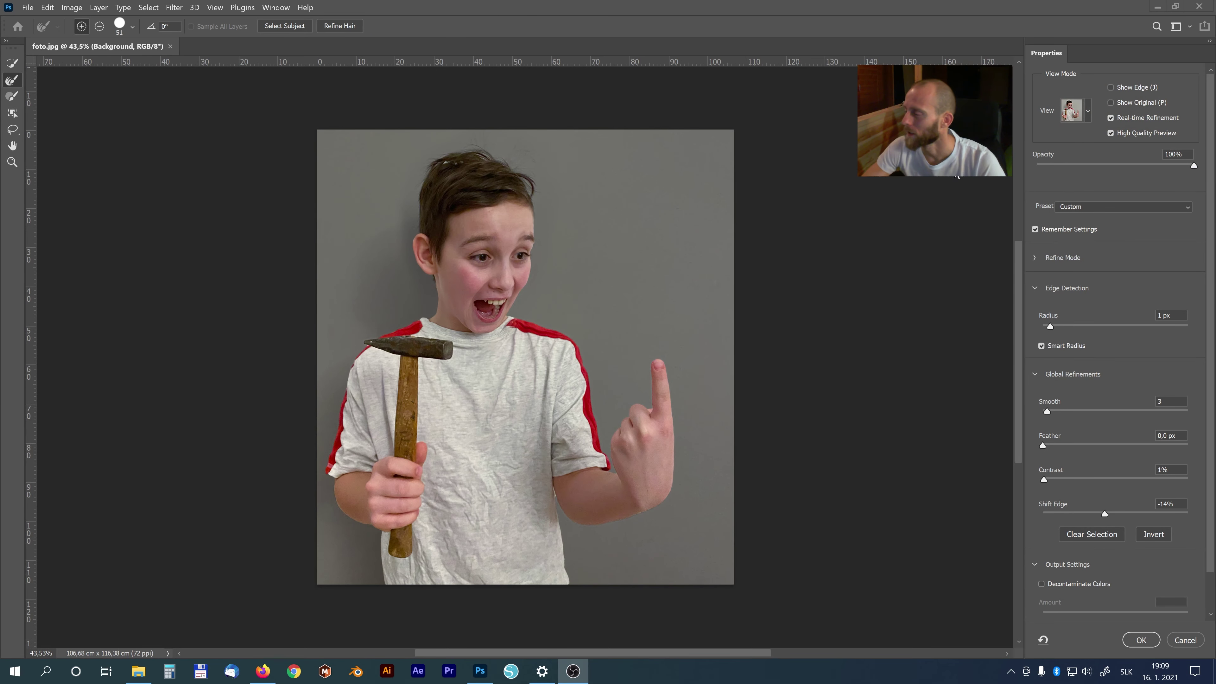
left_click(1088, 112)
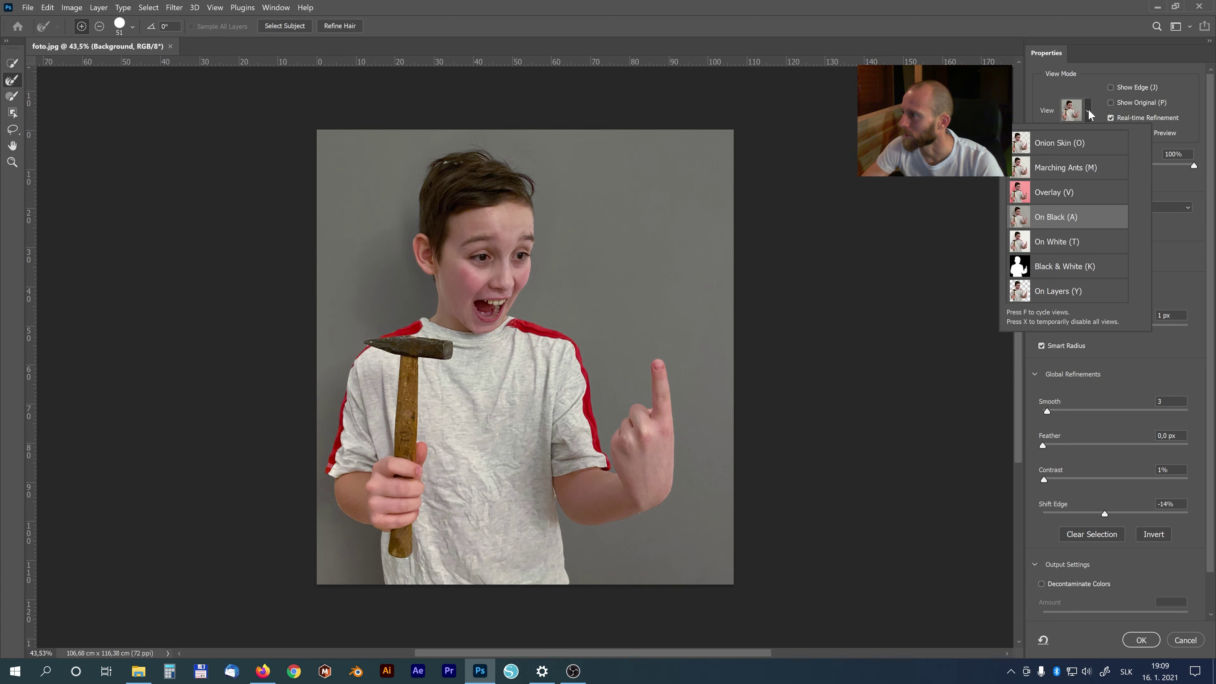
left_click(1057, 218)
mouse_move(1179, 168)
left_mouse_down()
mouse_move(1096, 169)
mouse_move(1206, 168)
left_mouse_up()
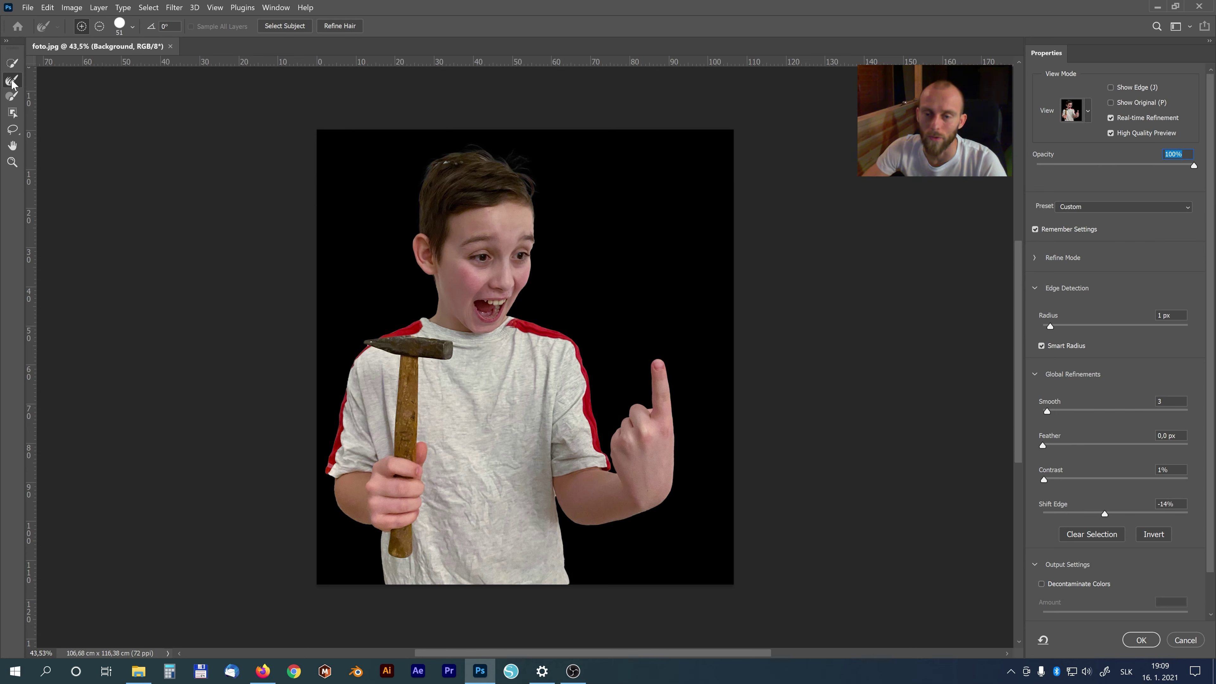
Refine the edges with a 109 then 74 px brush, adjust smoothing, and output as a masked layer.
left_click_drag(490, 159, 501, 155)
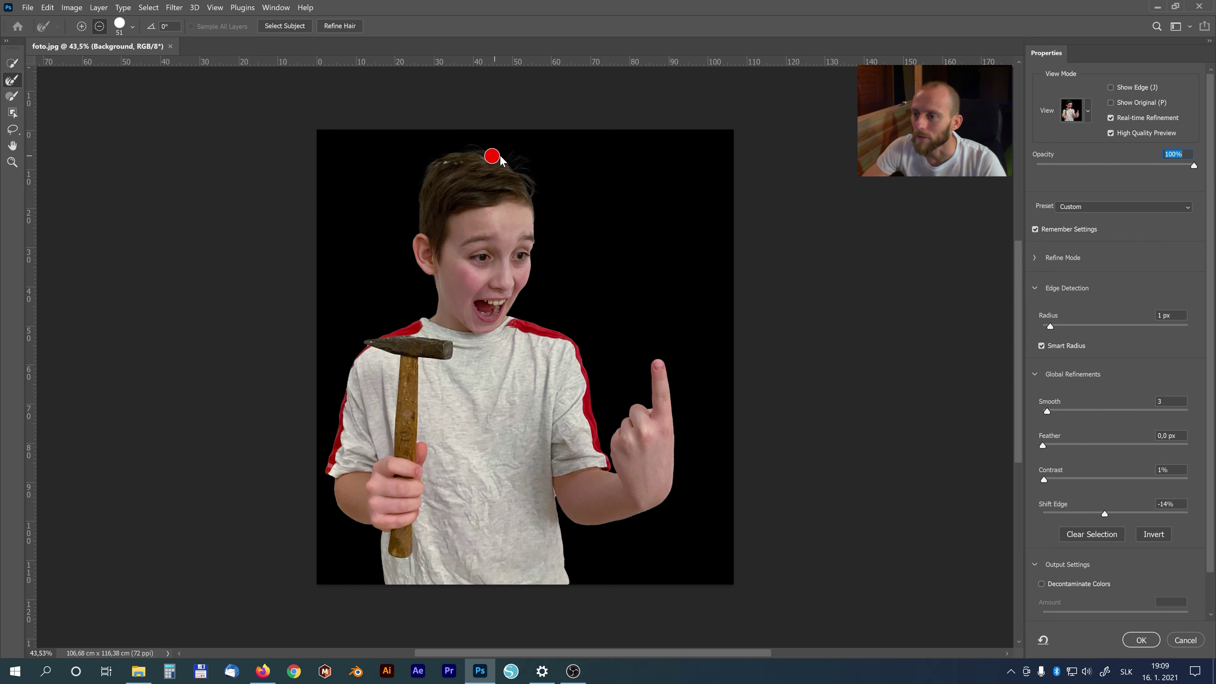
key("alt")
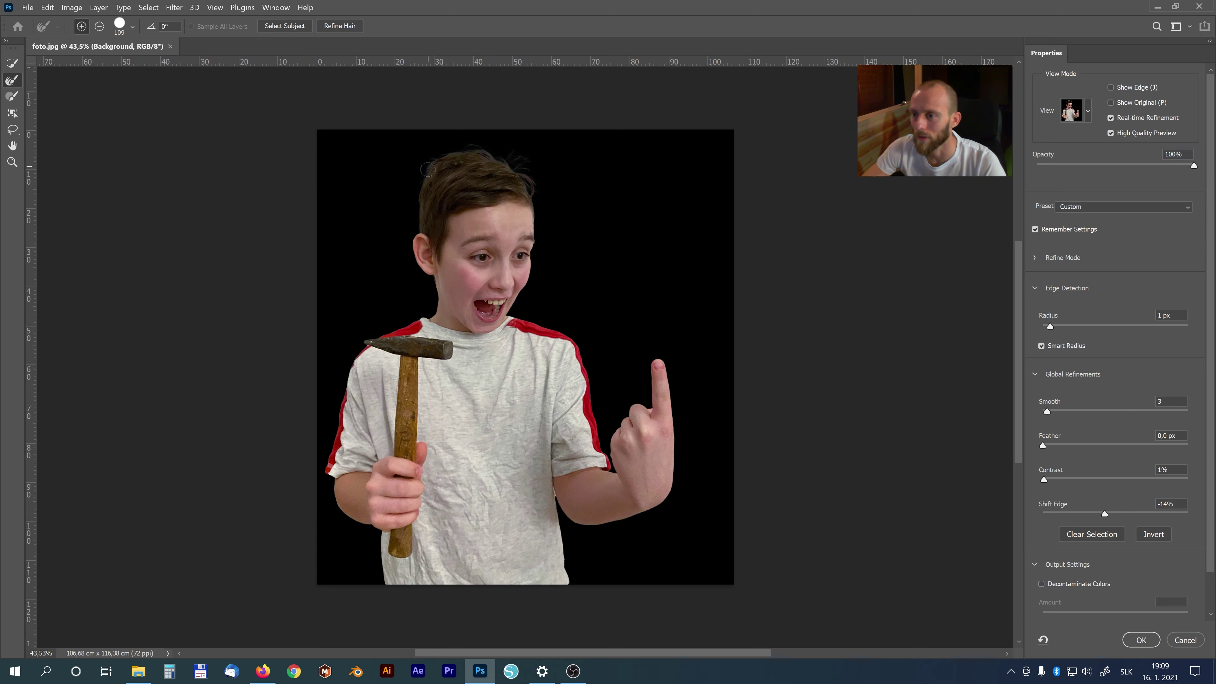
key("0")
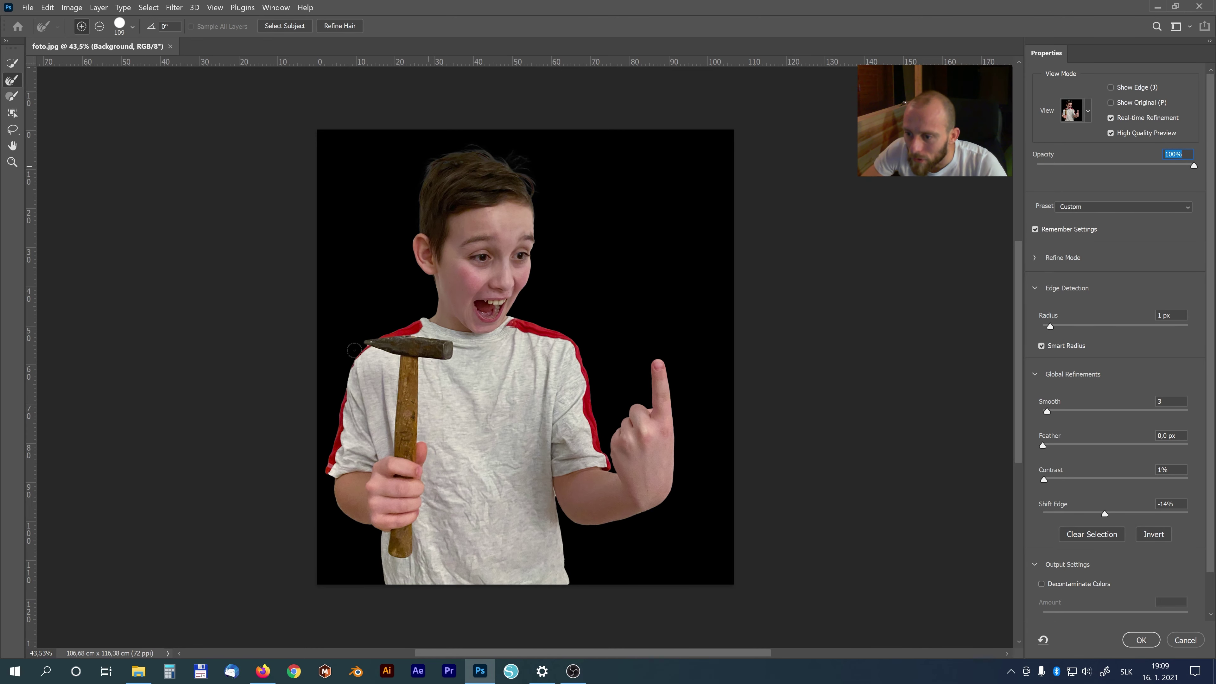
key("bracketleft")
key("bracketleft")
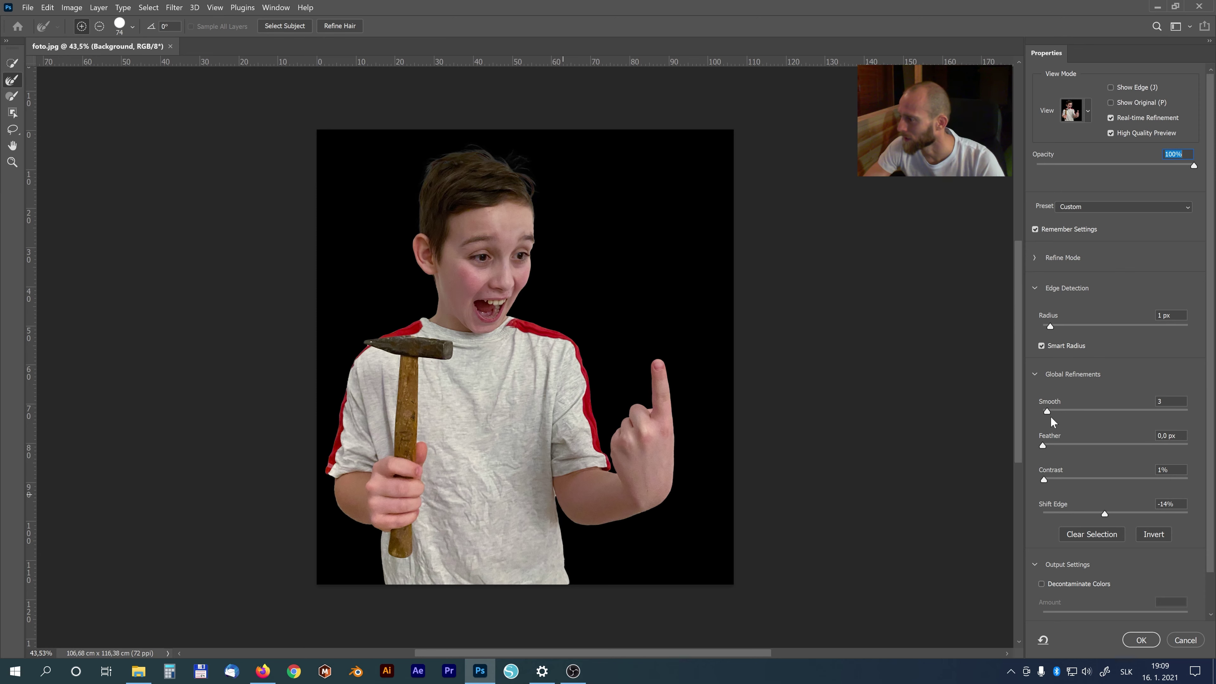
left_click(1044, 412)
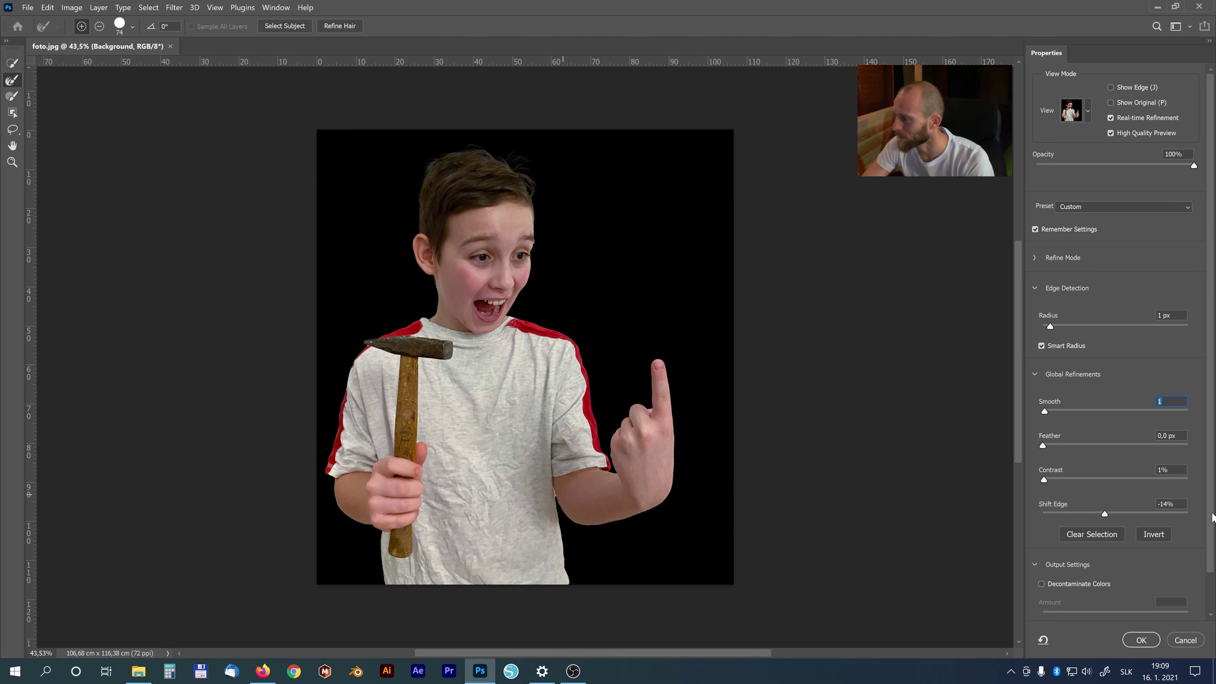
scroll(1213, 518, "down", 2)
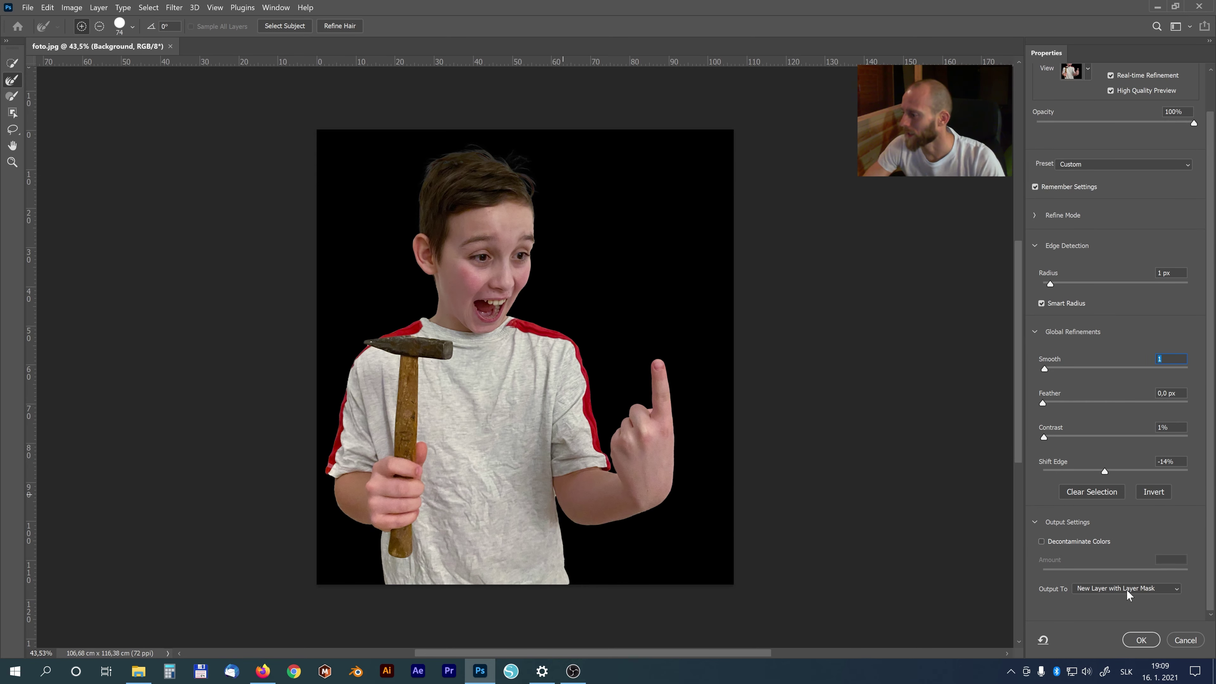
left_click(1141, 640)
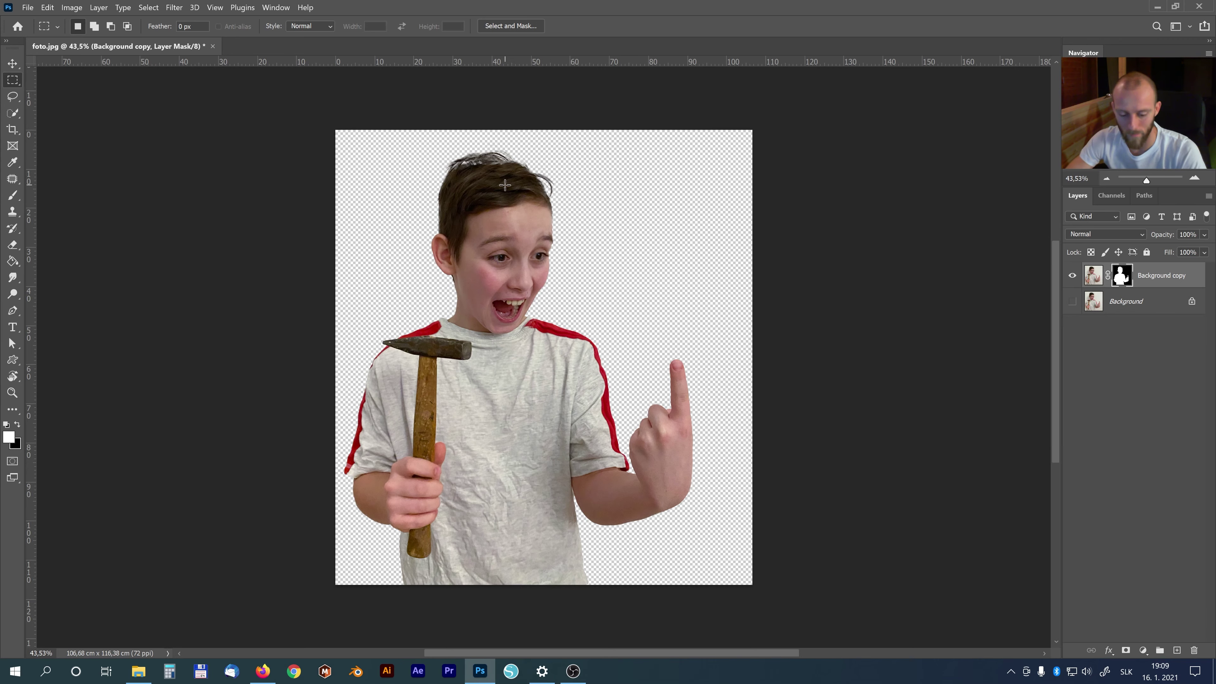
Zoom in on the hair and set up a 64 px brush at full opacity.
key("z")
left_click_drag(504, 185, 535, 190)
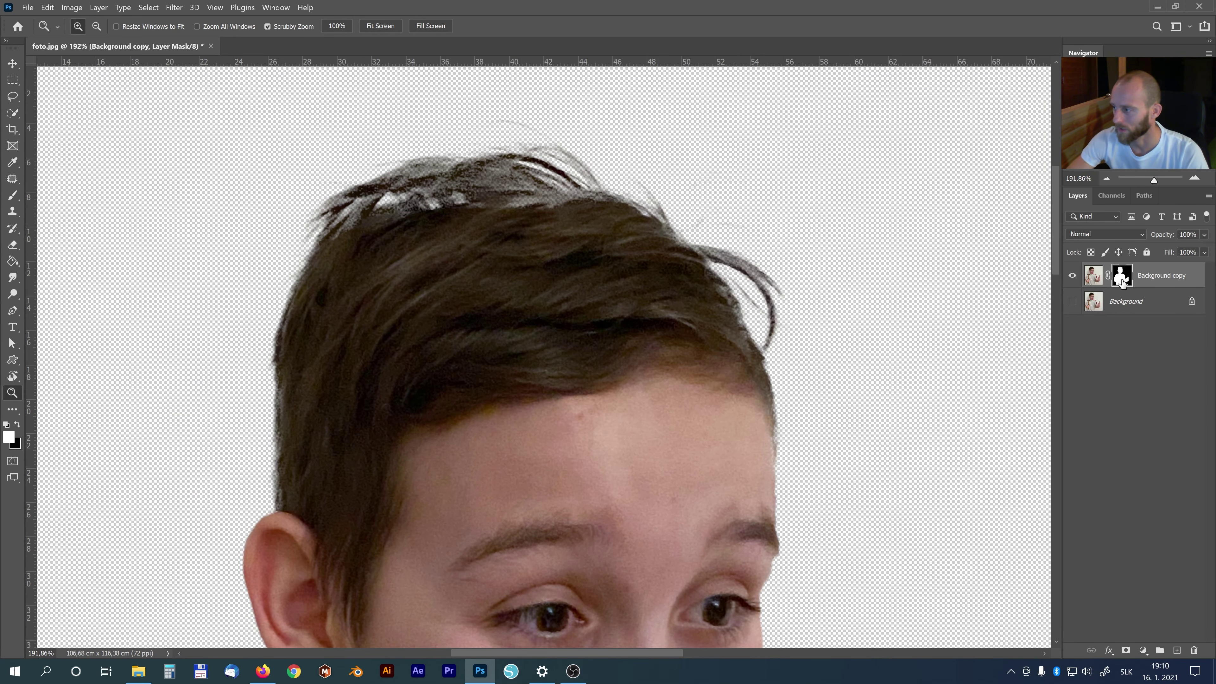
key("b")
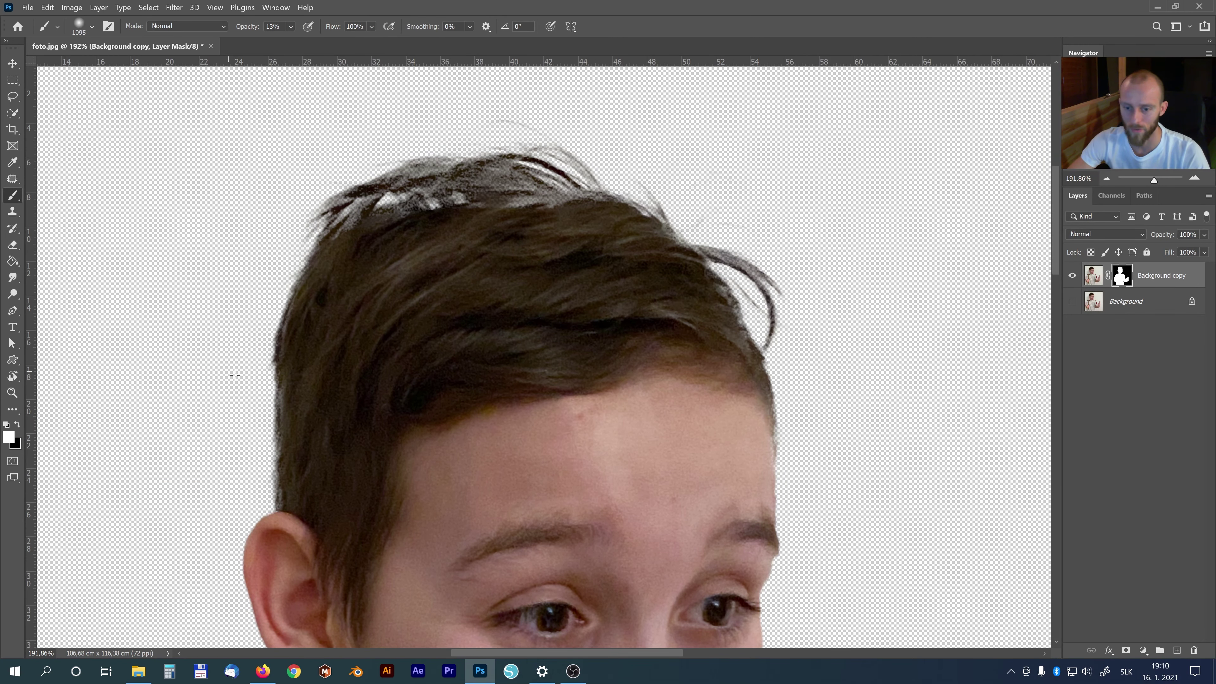
right_click(524, 214)
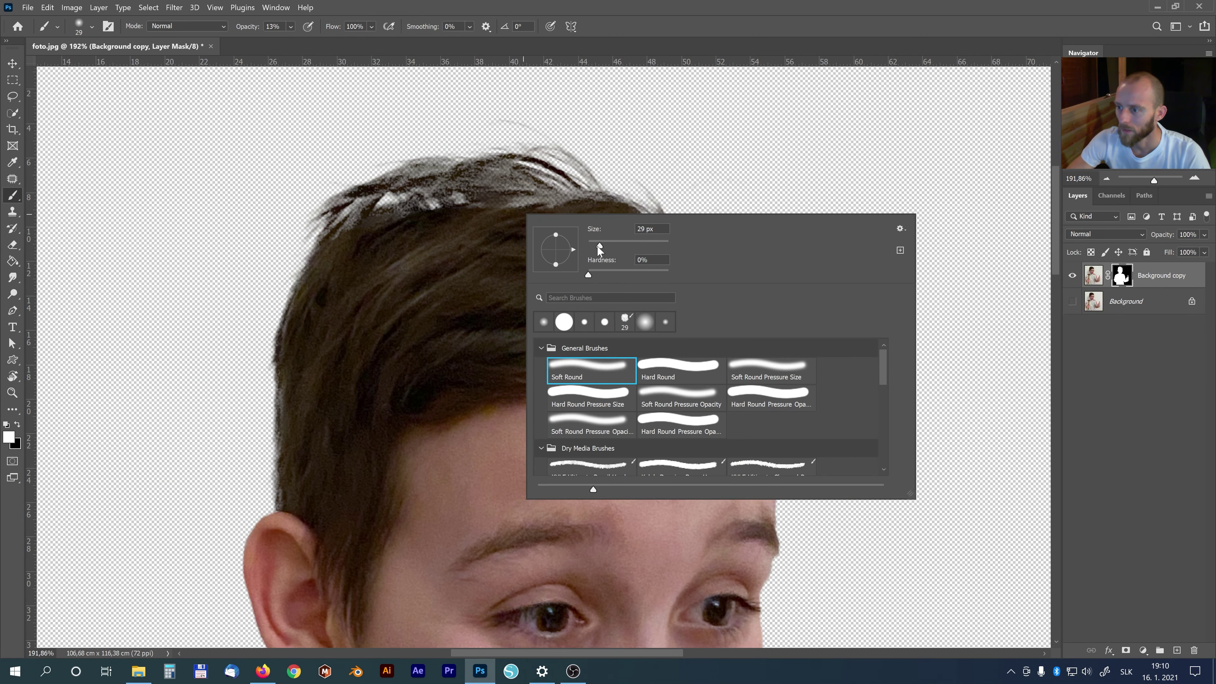
type("64")
key("Return")
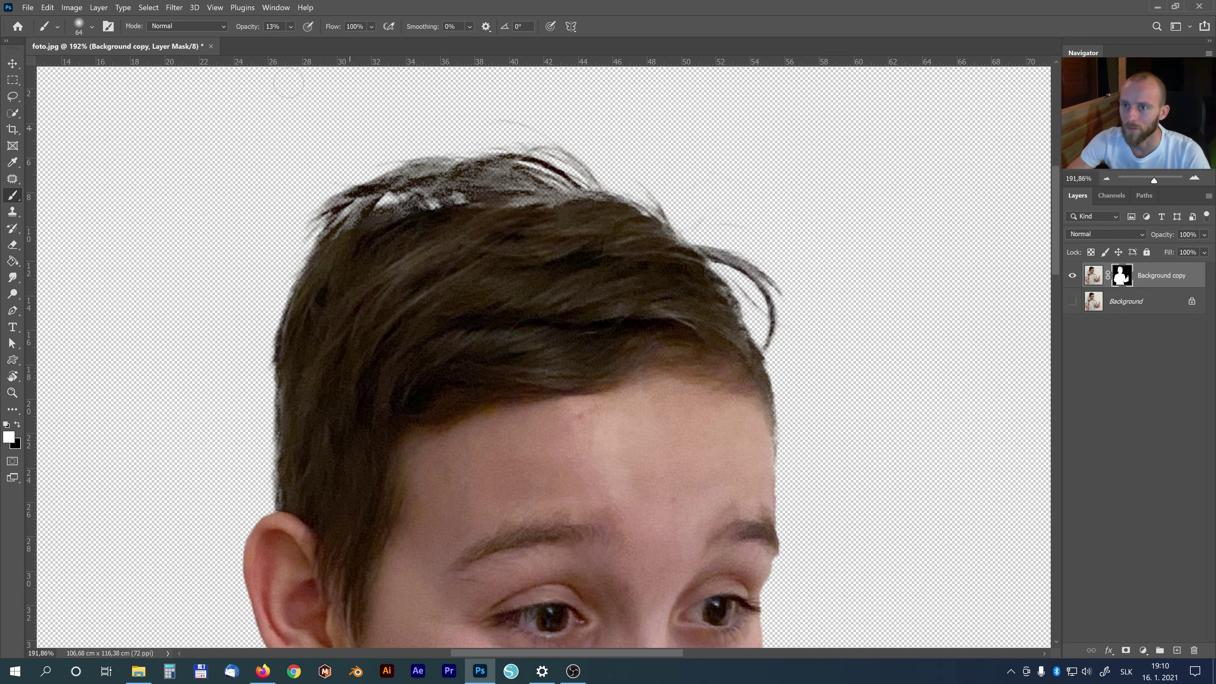
left_click_drag(240, 28, 287, 28)
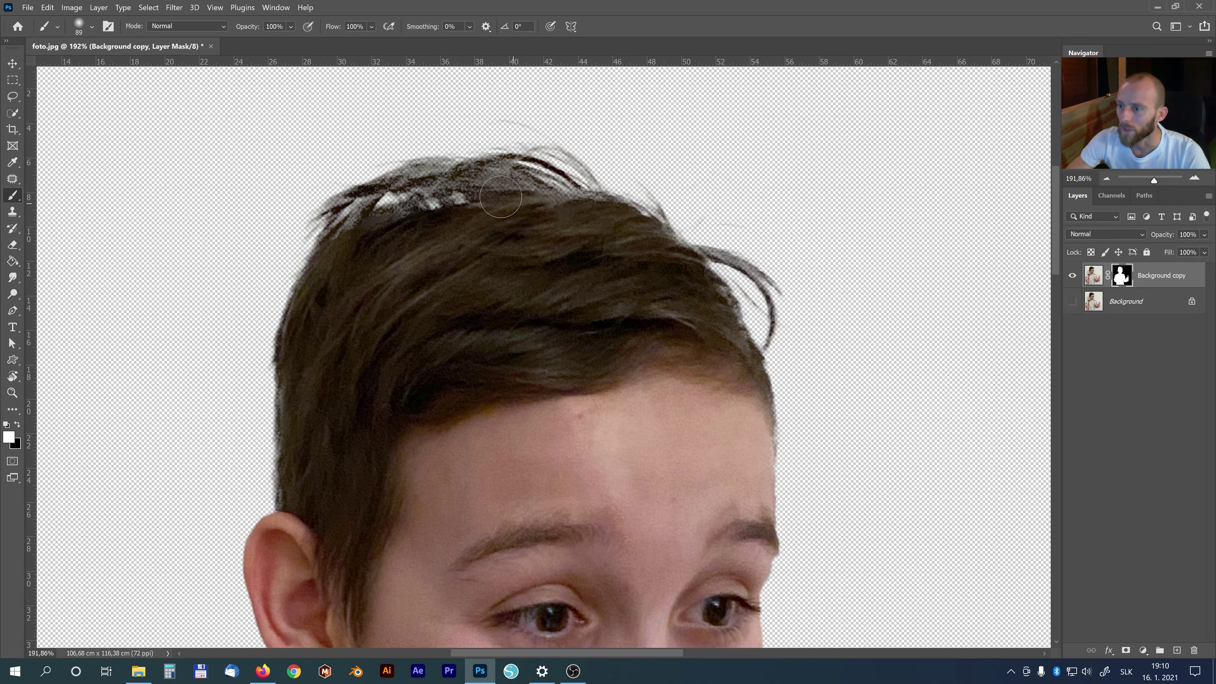
Paint the top of the hair and its strands back into the cutout's mask.
left_click(458, 184)
left_click_drag(459, 185, 491, 220)
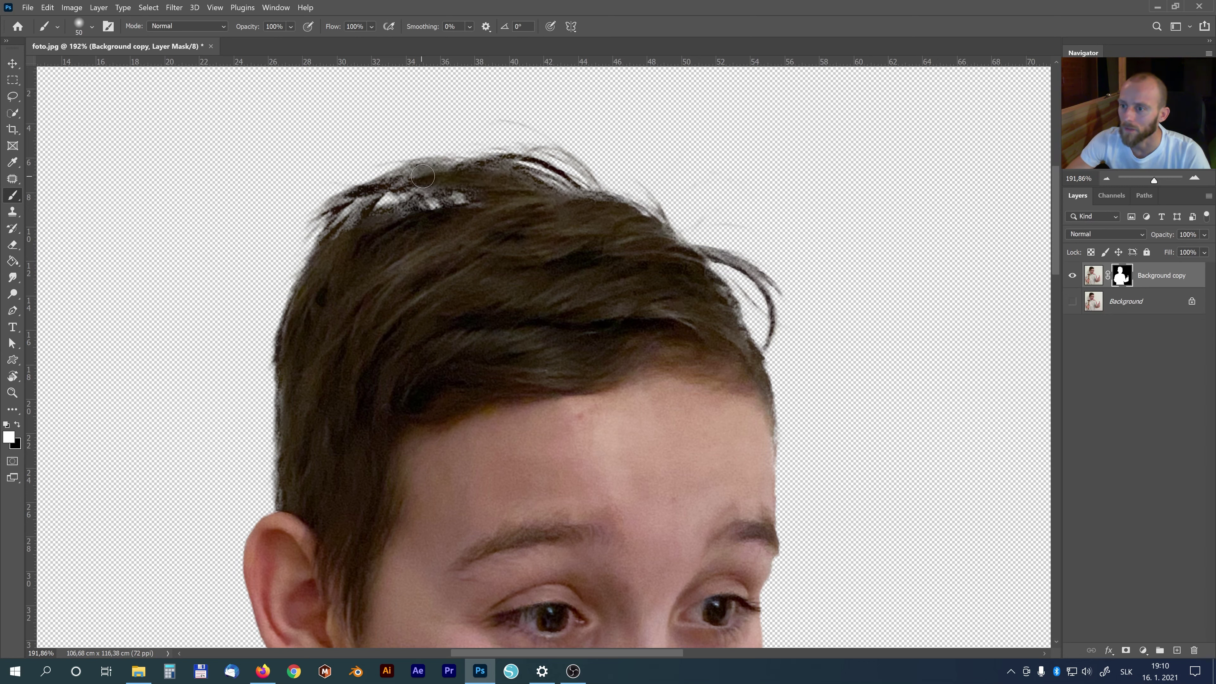
key("bracketleft")
key("bracketleft")
key("bracketleft")
left_click_drag(411, 212, 323, 258)
mouse_move(374, 189)
left_mouse_down()
mouse_move(396, 183)
mouse_move(468, 225)
mouse_move(447, 207)
left_mouse_up()
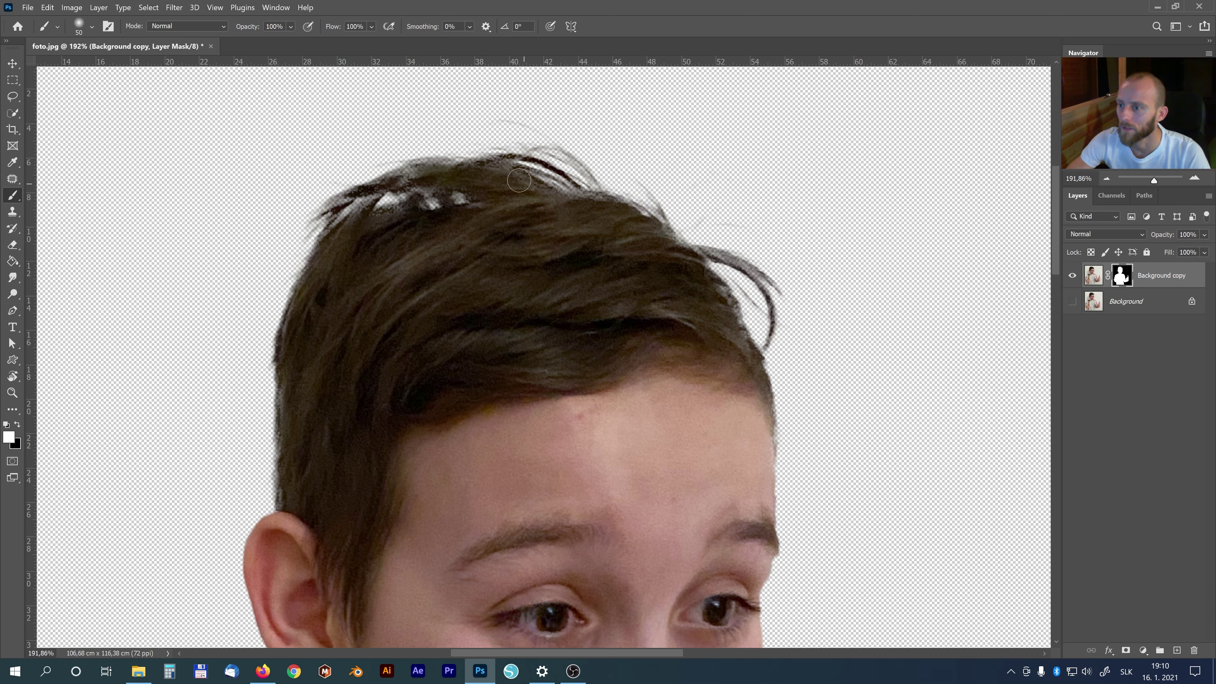
left_click_drag(519, 180, 550, 184)
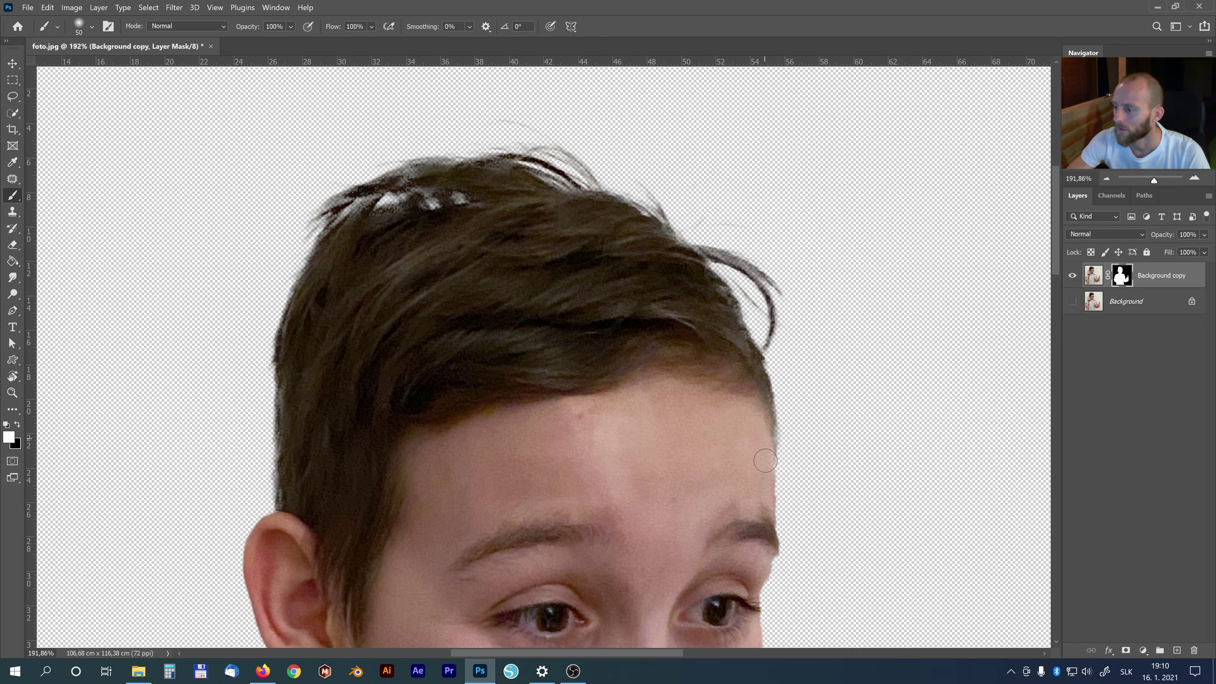
right_click(290, 522, "alt")
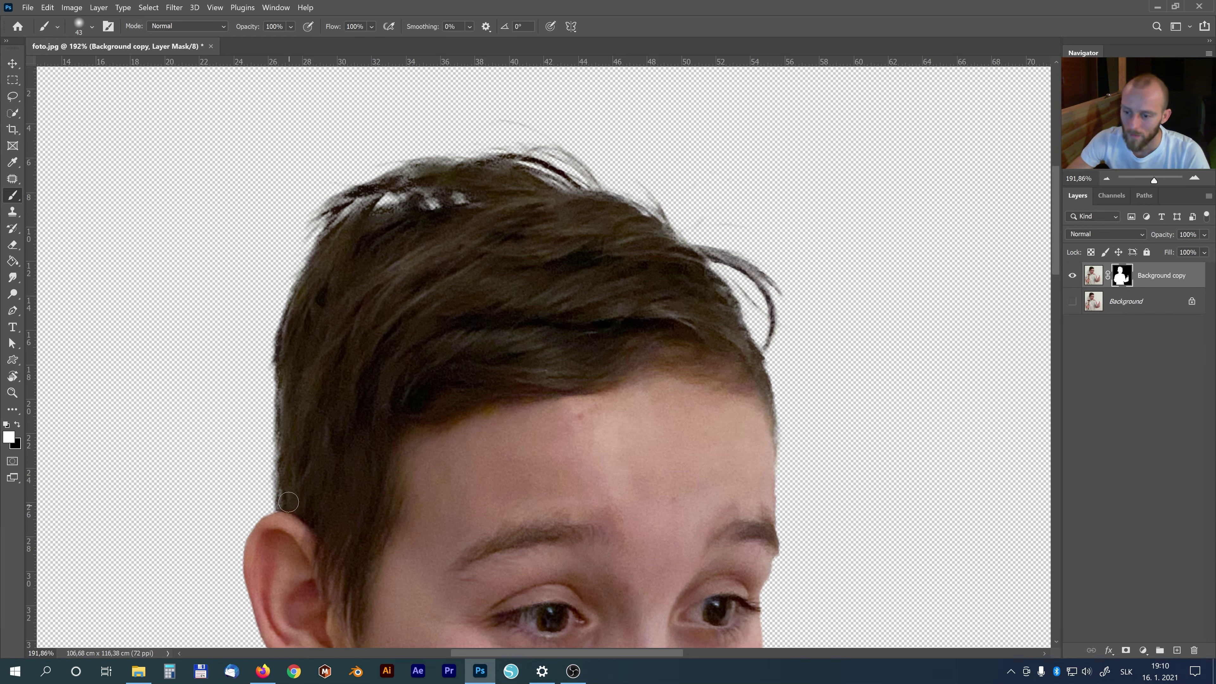
Zoom out to show the whole boy and bring the prst folder in File Explorer forward.
scroll(297, 330, "left", 1)
scroll(531, 427, "down", 5)
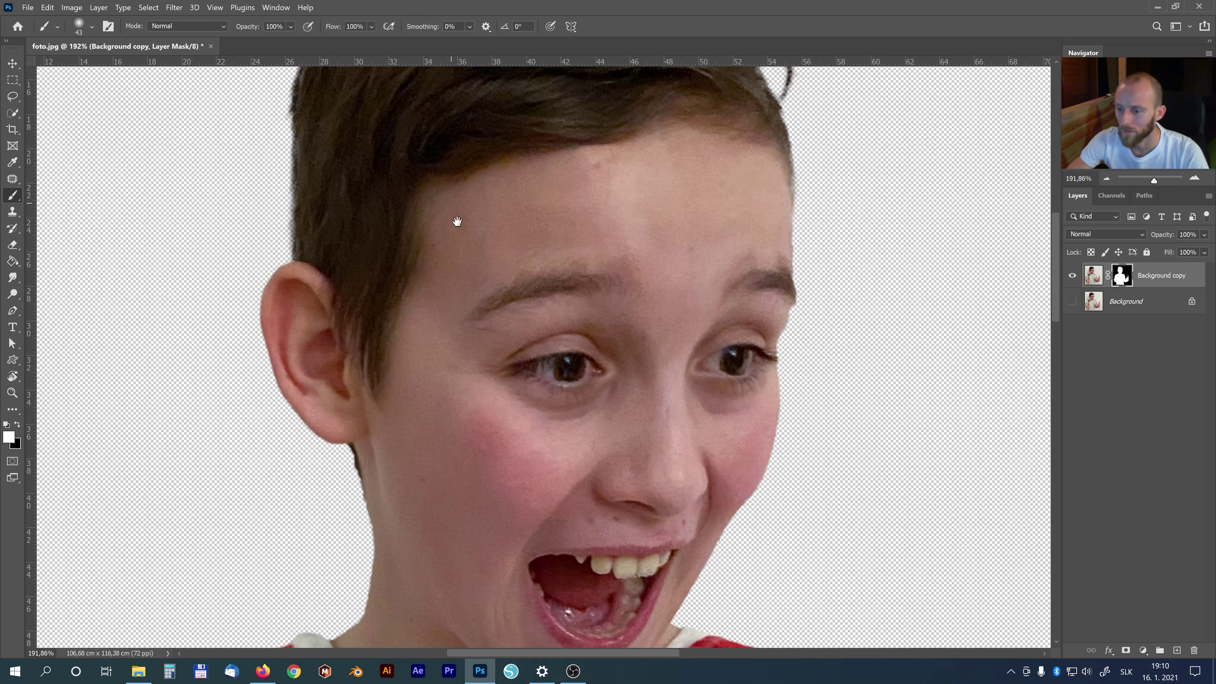
key("z")
key("ctrl+minus")
key("ctrl+minus")
key("ctrl+minus")
key("ctrl+minus")
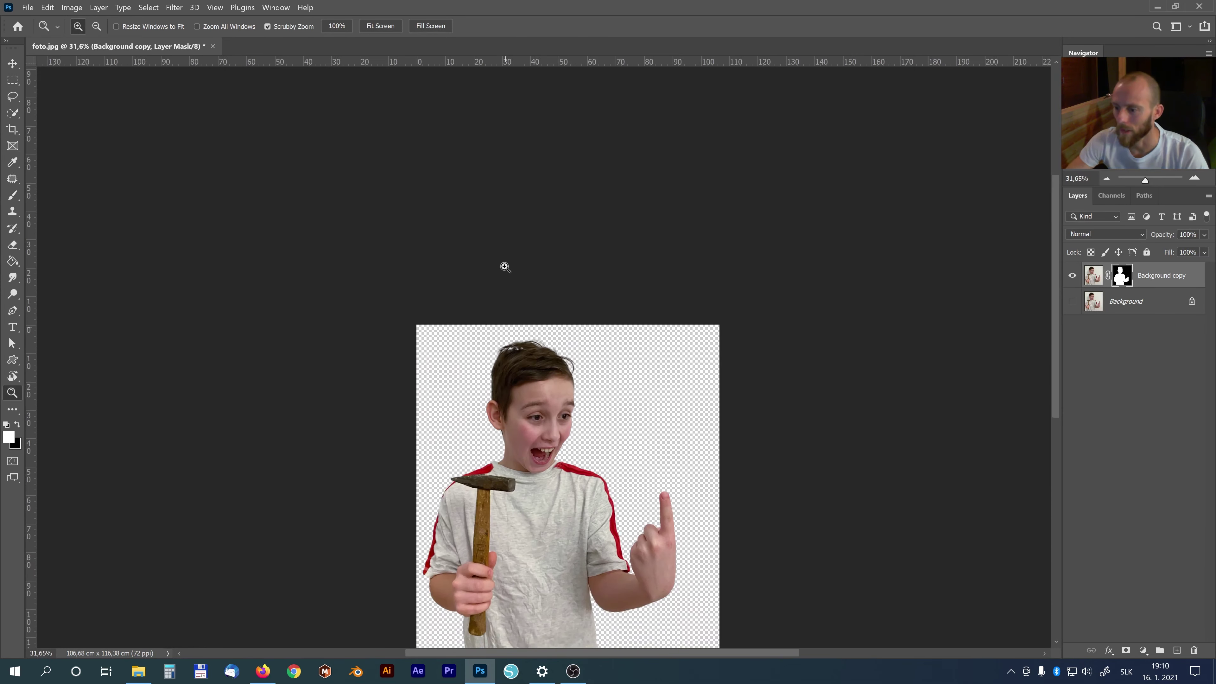
left_click(381, 26)
left_click_drag(695, 364, 612, 326)
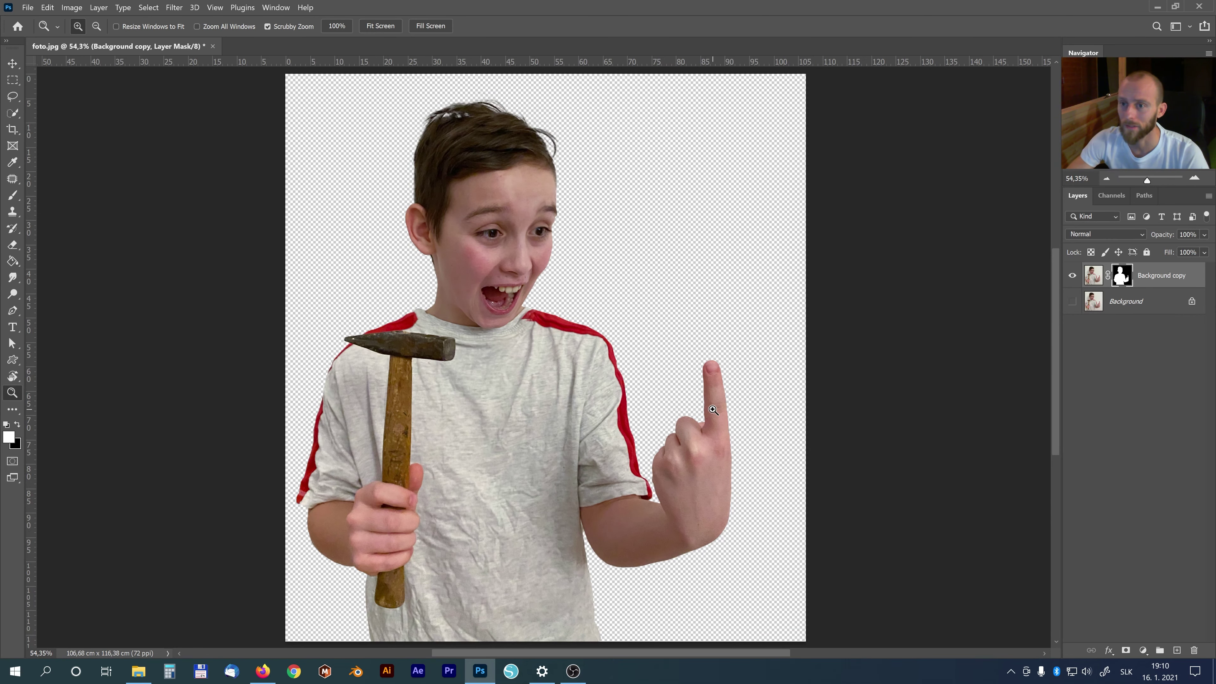
left_click(138, 671)
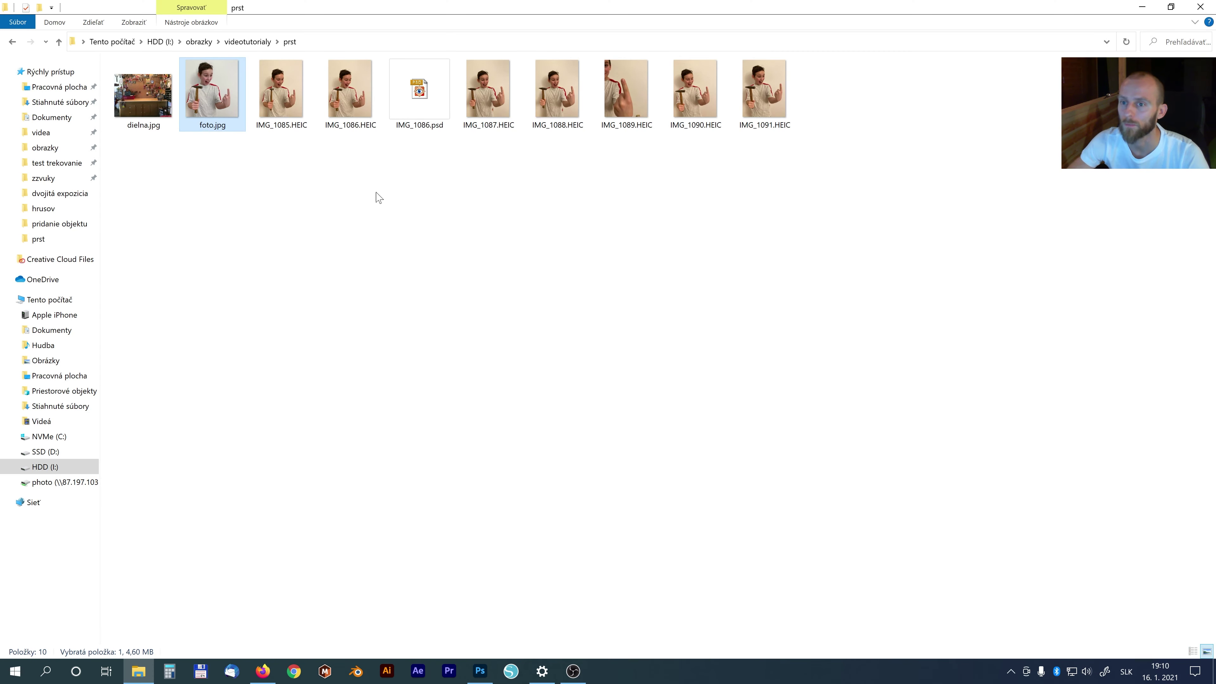
Drag IMG_1089.HEIC from the prst folder into Photoshop to open it in a new tab.
mouse_move(614, 96)
left_mouse_down()
mouse_move(545, 612)
mouse_move(498, 673)
mouse_move(459, 48)
left_mouse_up()
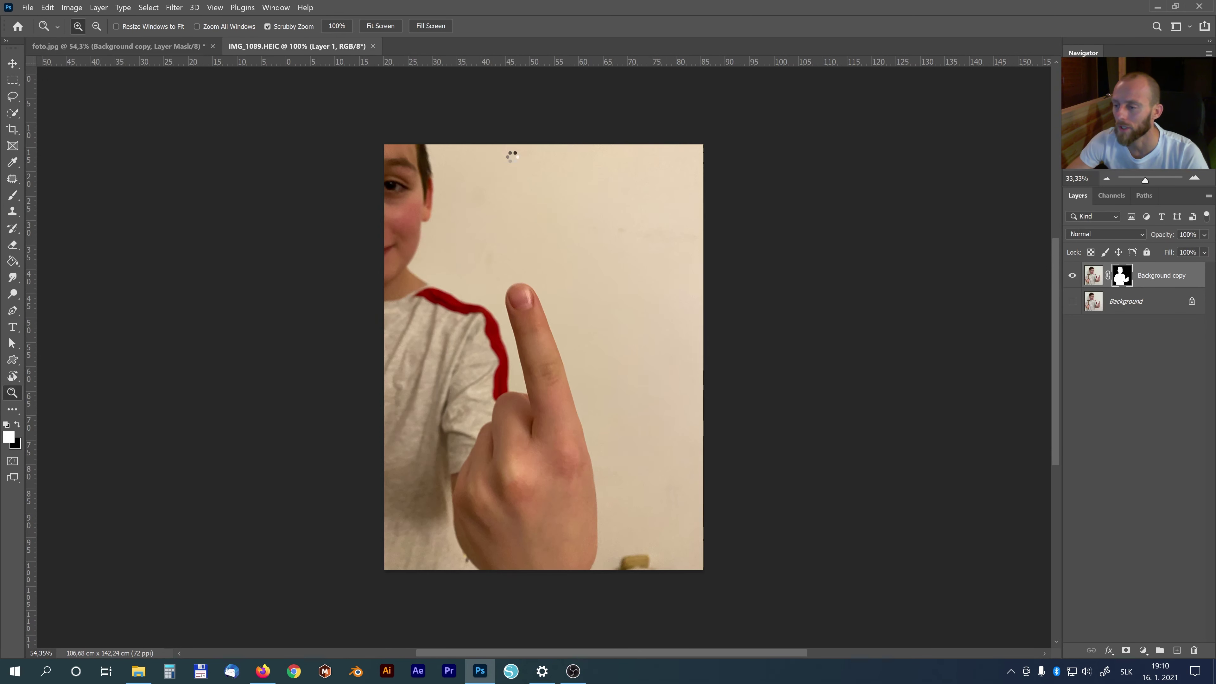
left_click_drag(540, 336, 555, 357)
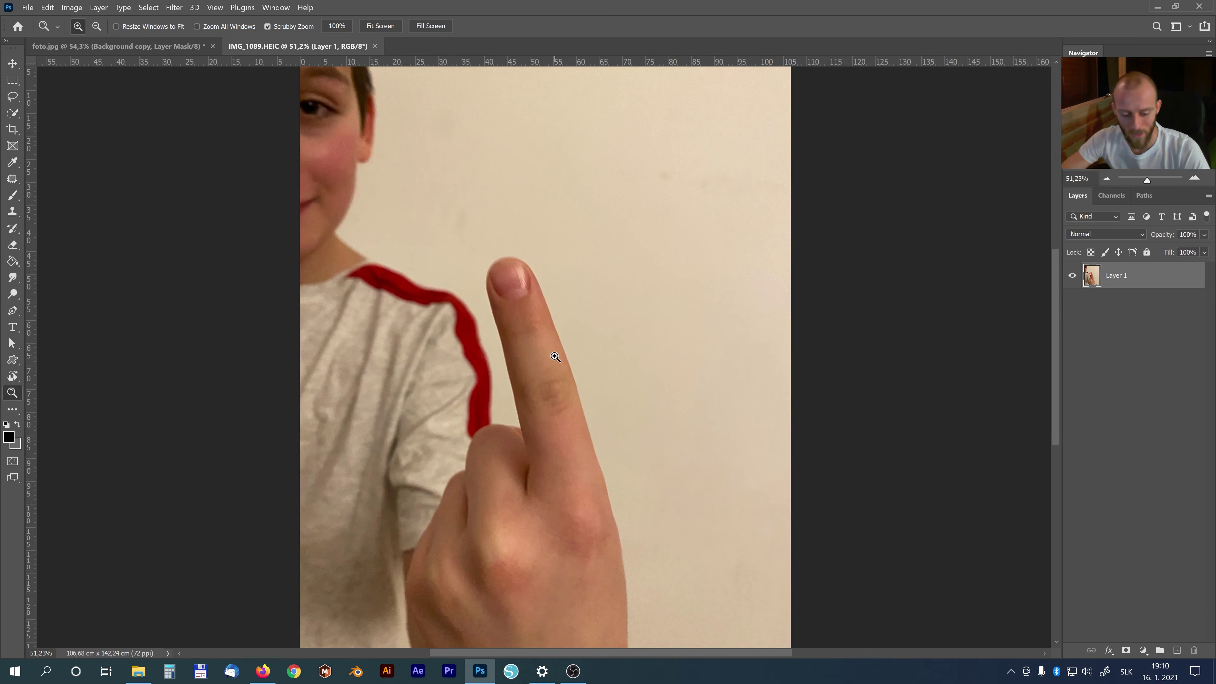
Quick-select the finger and output it as a masked layer with Smooth 36 and Contrast 7%.
key("w")
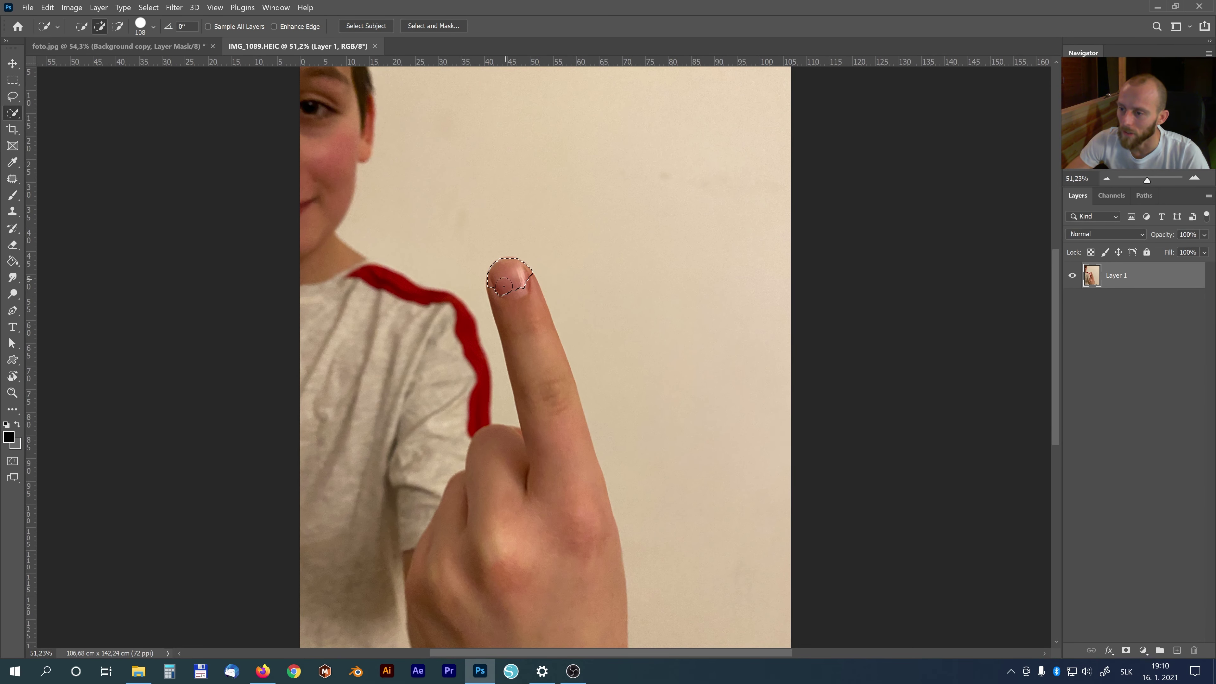
left_click_drag(564, 486, 548, 473)
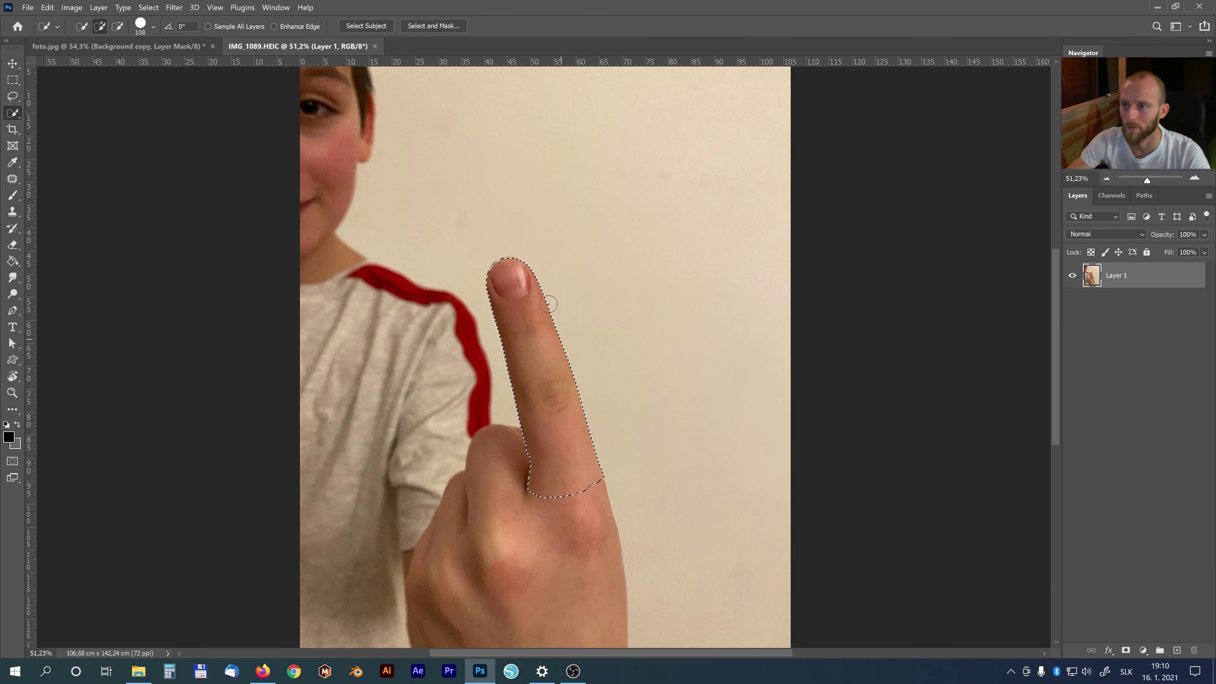
left_click(429, 27)
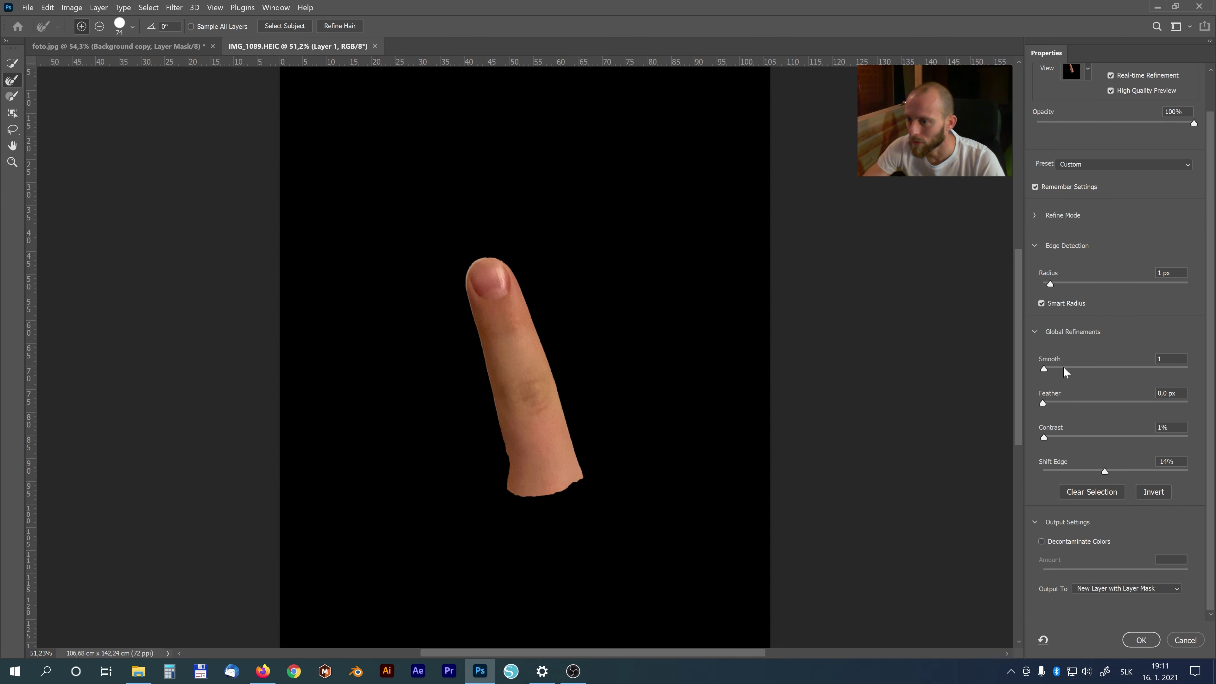
left_click_drag(1064, 368, 1061, 369)
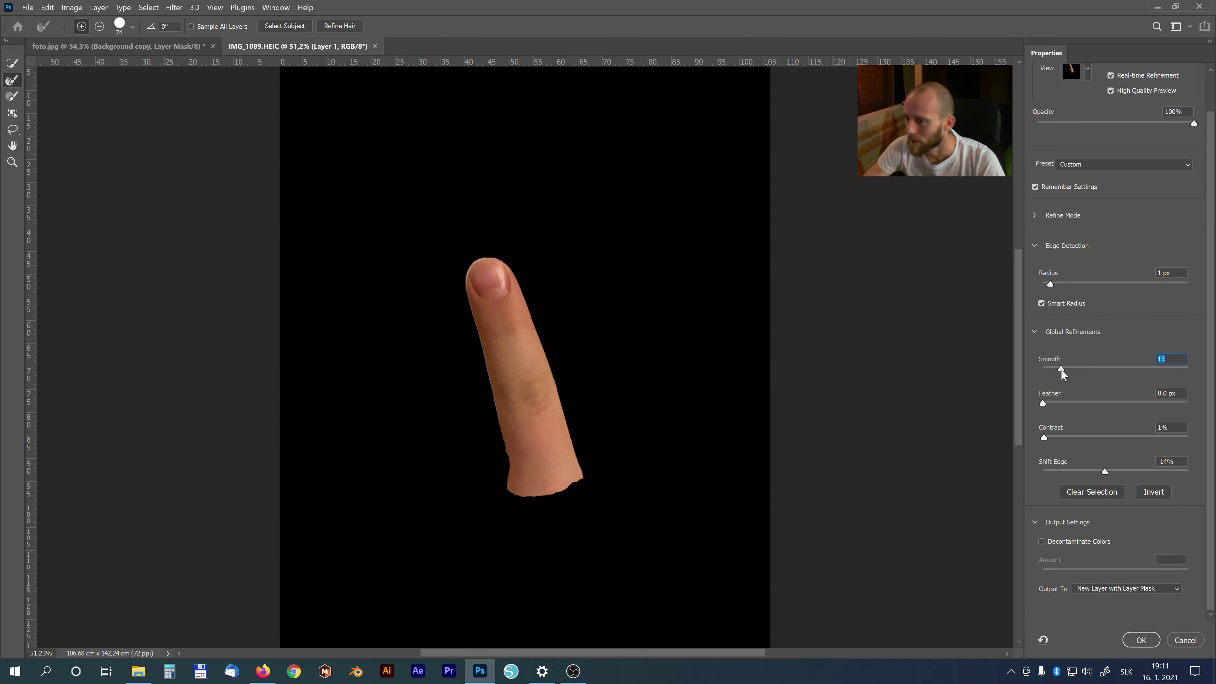
left_click(1052, 436)
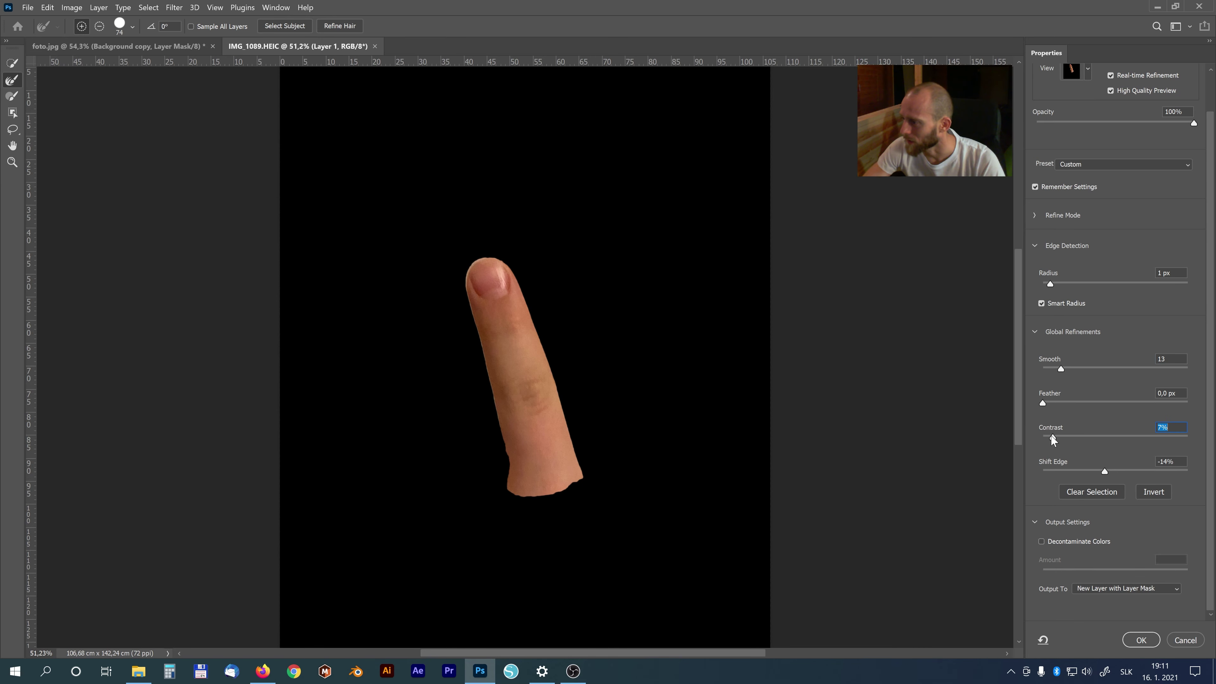
left_click(1082, 367)
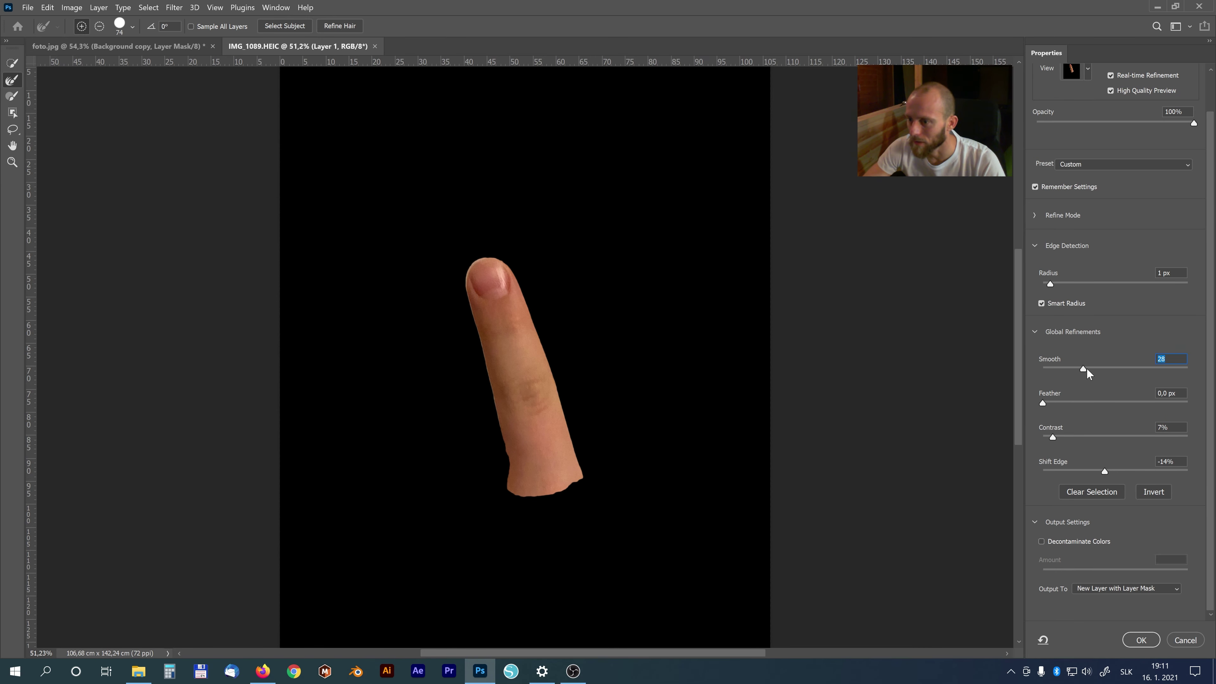
left_click(1095, 368)
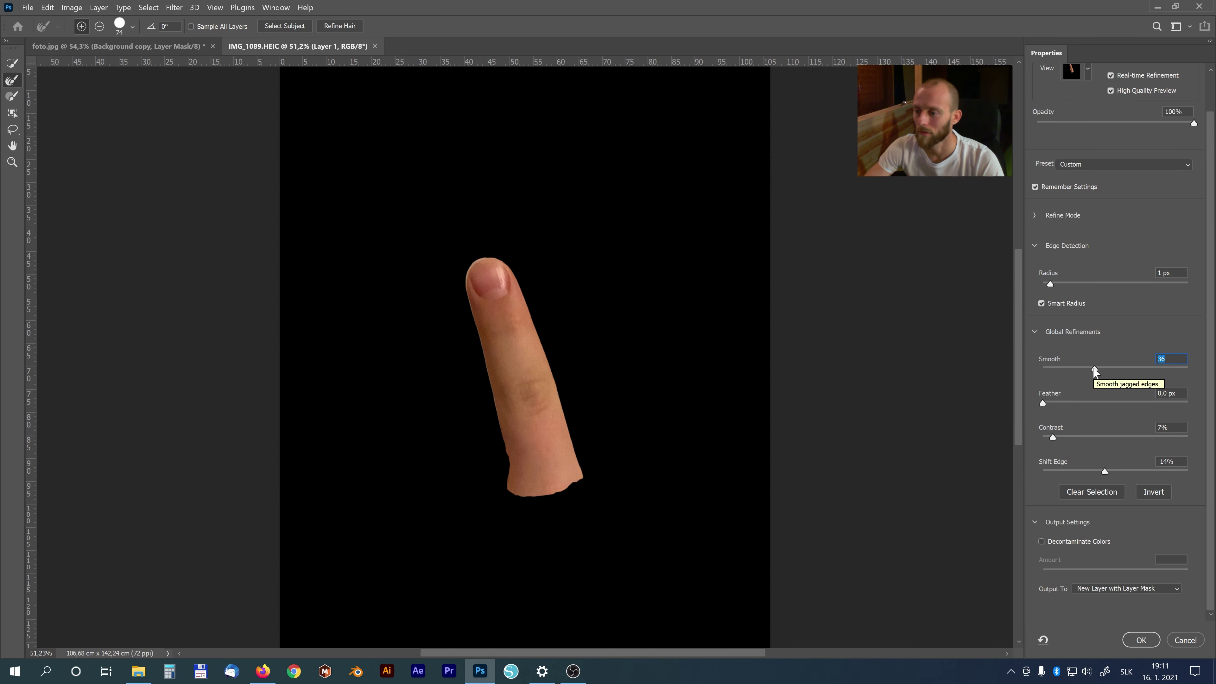
left_click(1141, 640)
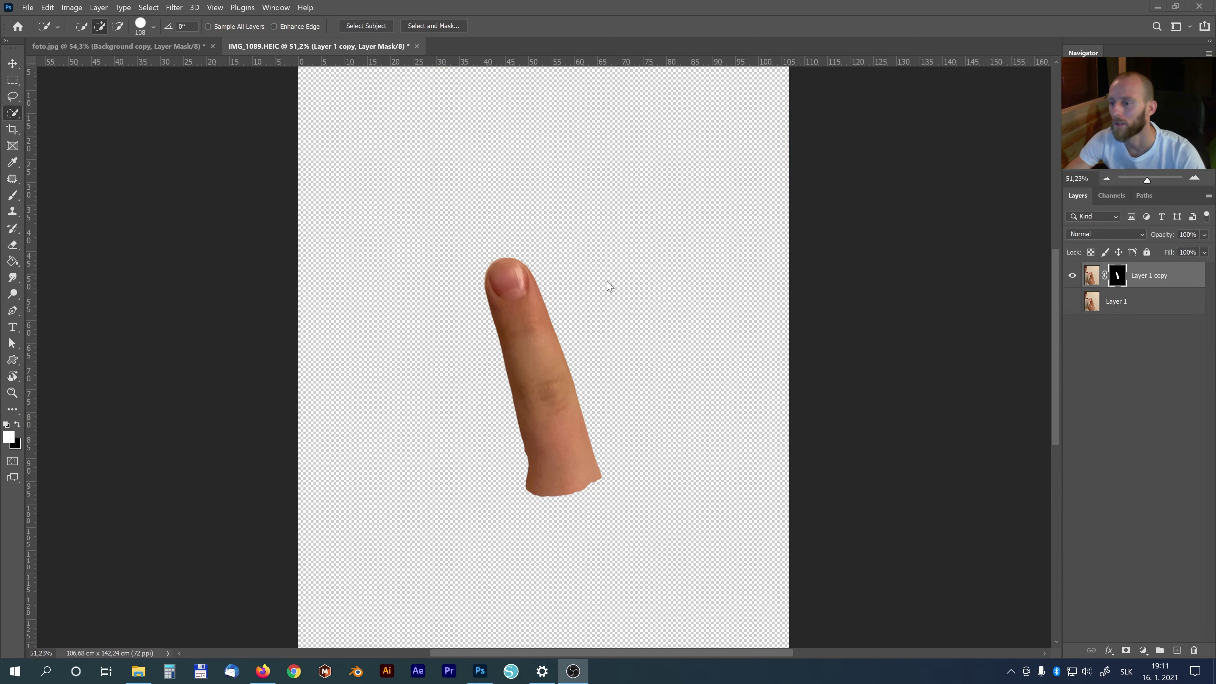
Apply the finger layer's mask and move the finger layer into foto.jpg.
right_click(1118, 278)
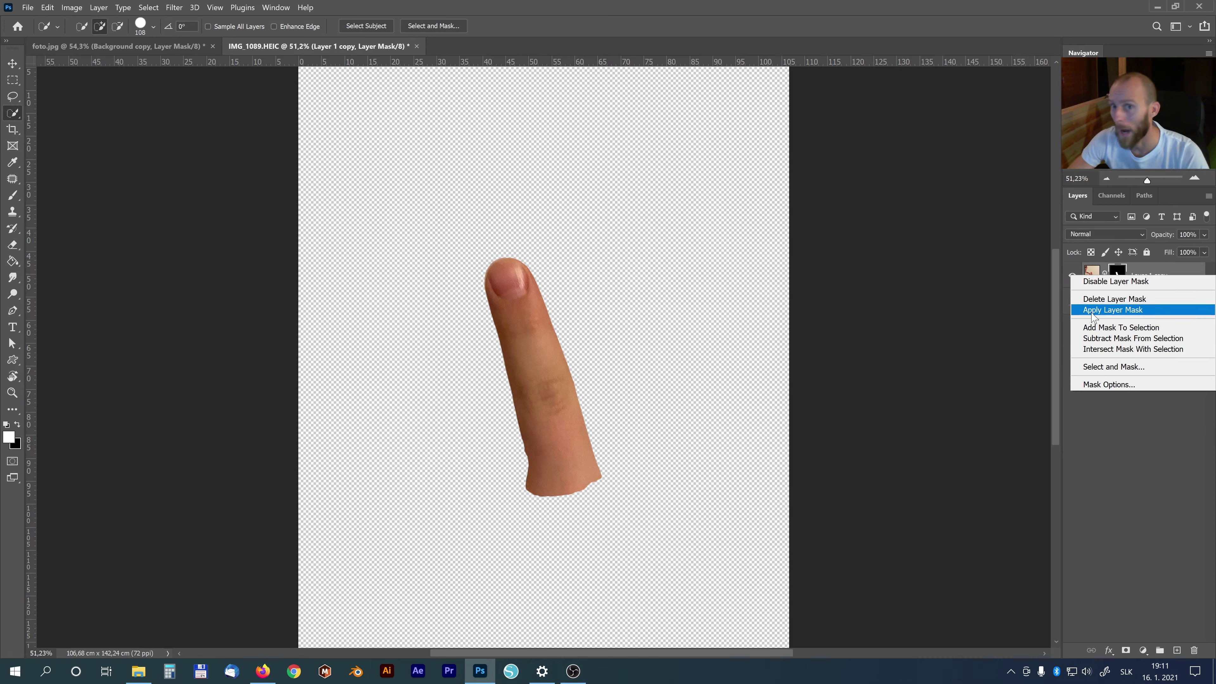
left_click(1117, 311)
key("v")
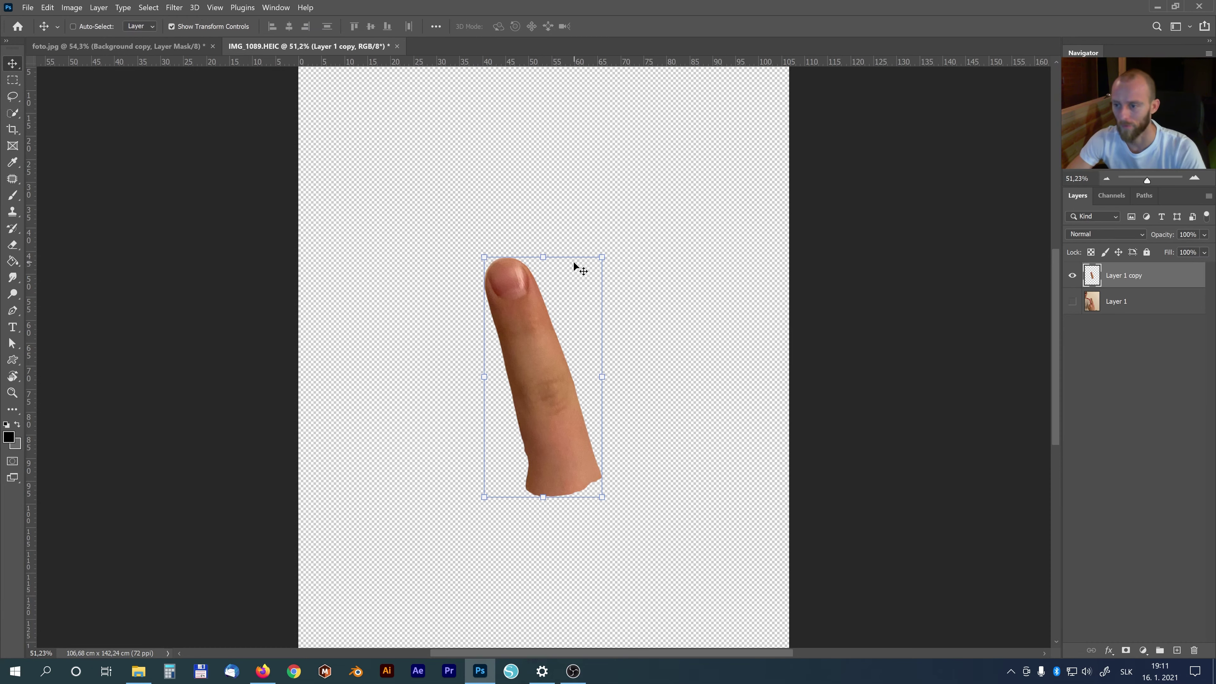
mouse_move(532, 329)
left_mouse_down()
mouse_move(170, 26)
mouse_move(718, 330)
mouse_move(647, 341)
left_mouse_up()
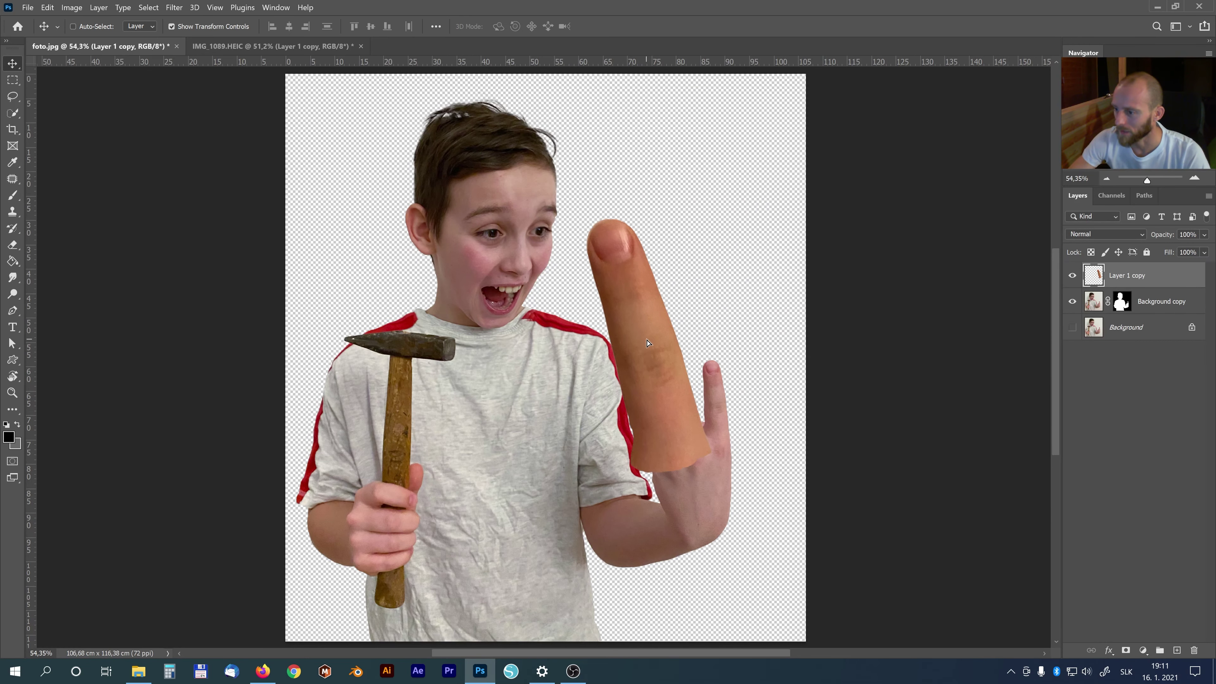
Zoom in on the boy's raised hand and place the finger over his finger.
key("z")
left_click_drag(700, 396, 715, 418)
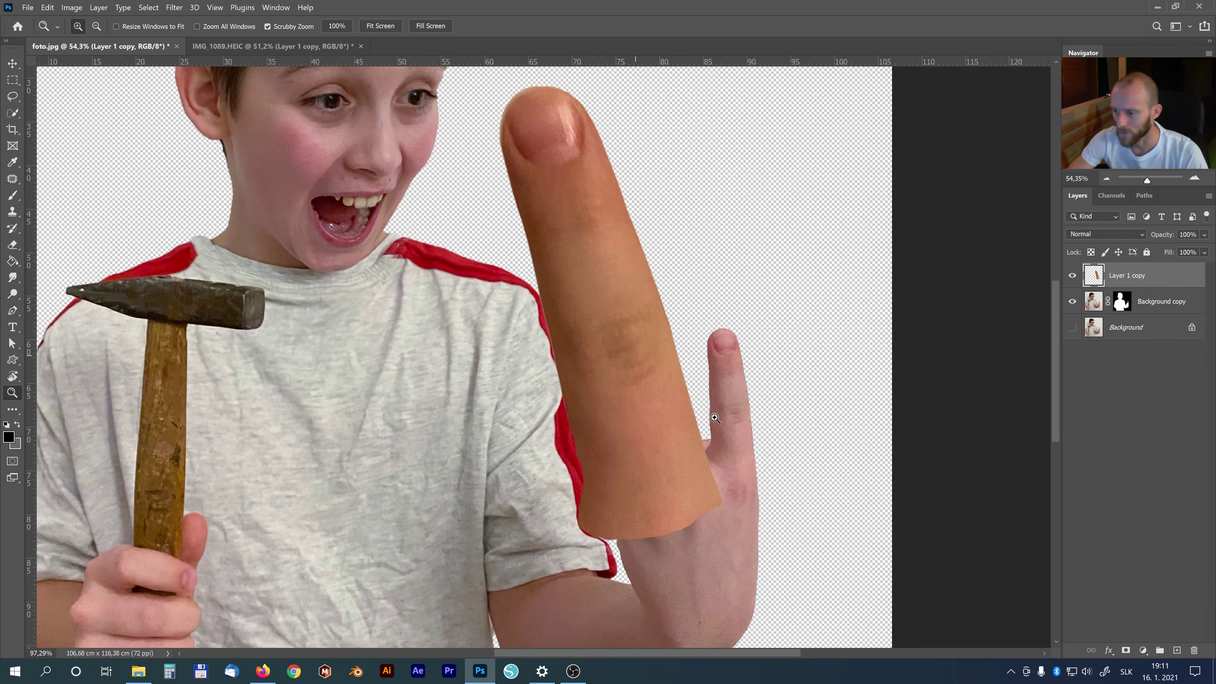
key("v")
left_click_drag(589, 208, 656, 226)
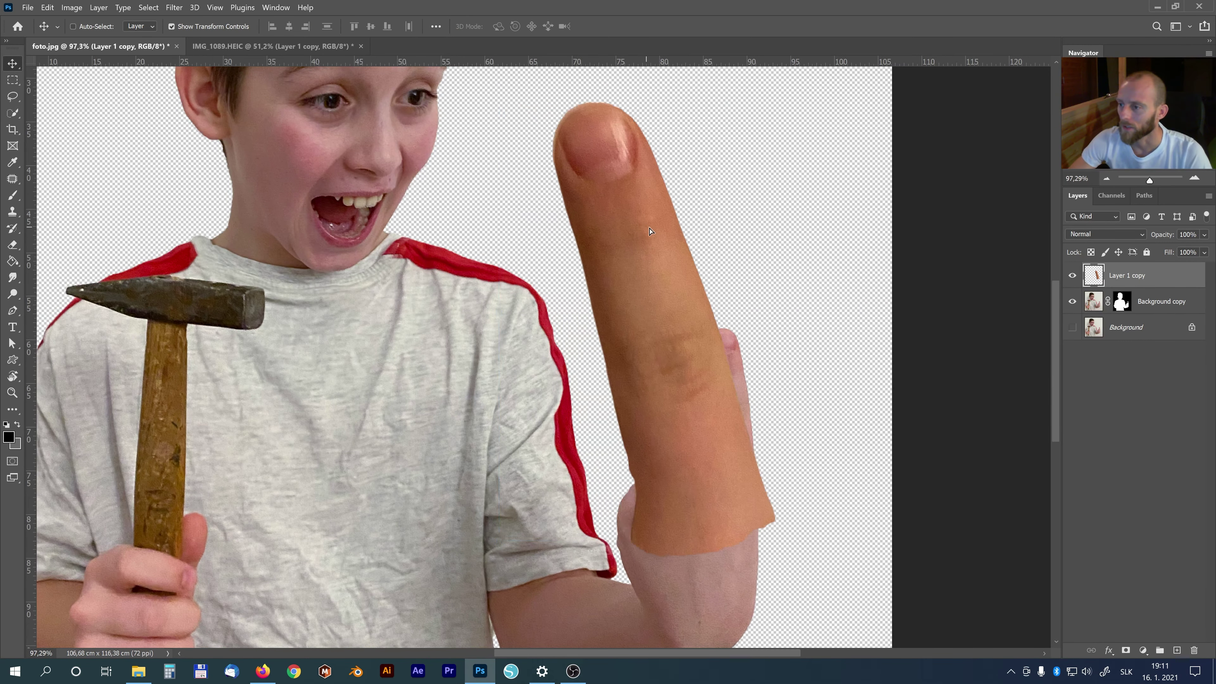
Scale the finger to 66.21% and rotate it to 10.49° on the boy's fist.
left_click(564, 102)
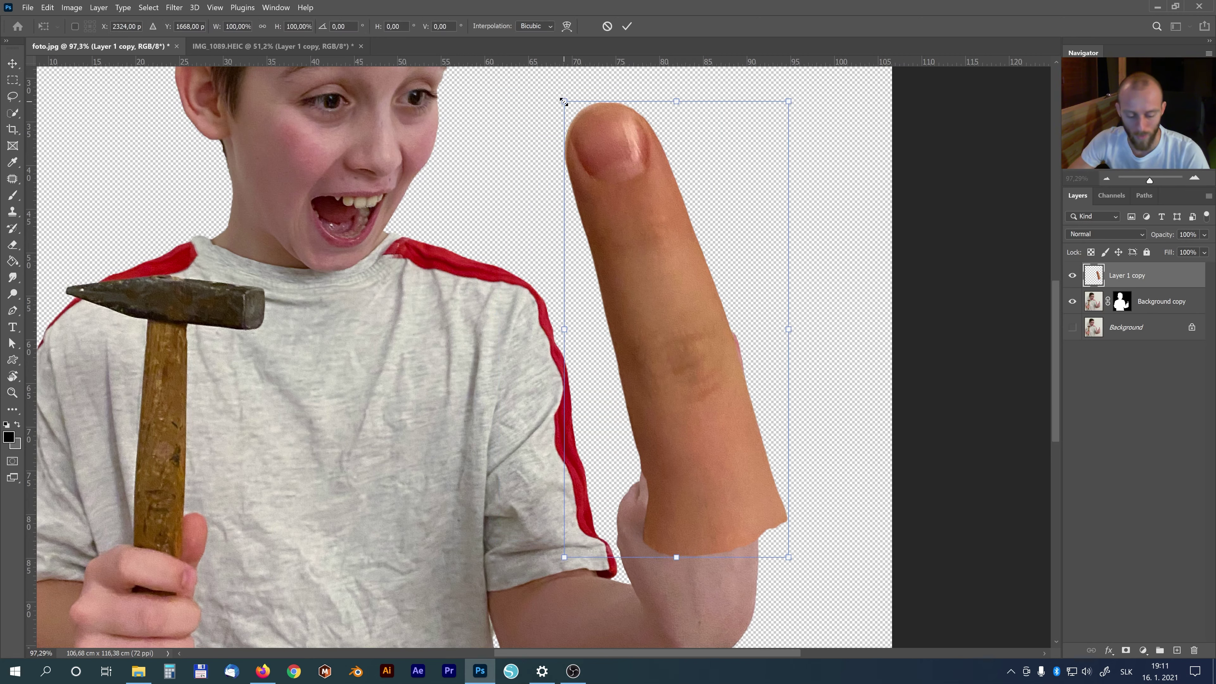
left_click_drag(563, 101, 640, 256)
mouse_move(693, 340)
left_mouse_down()
mouse_move(756, 188)
mouse_move(698, 274)
left_mouse_up()
left_click_drag(819, 188, 841, 214)
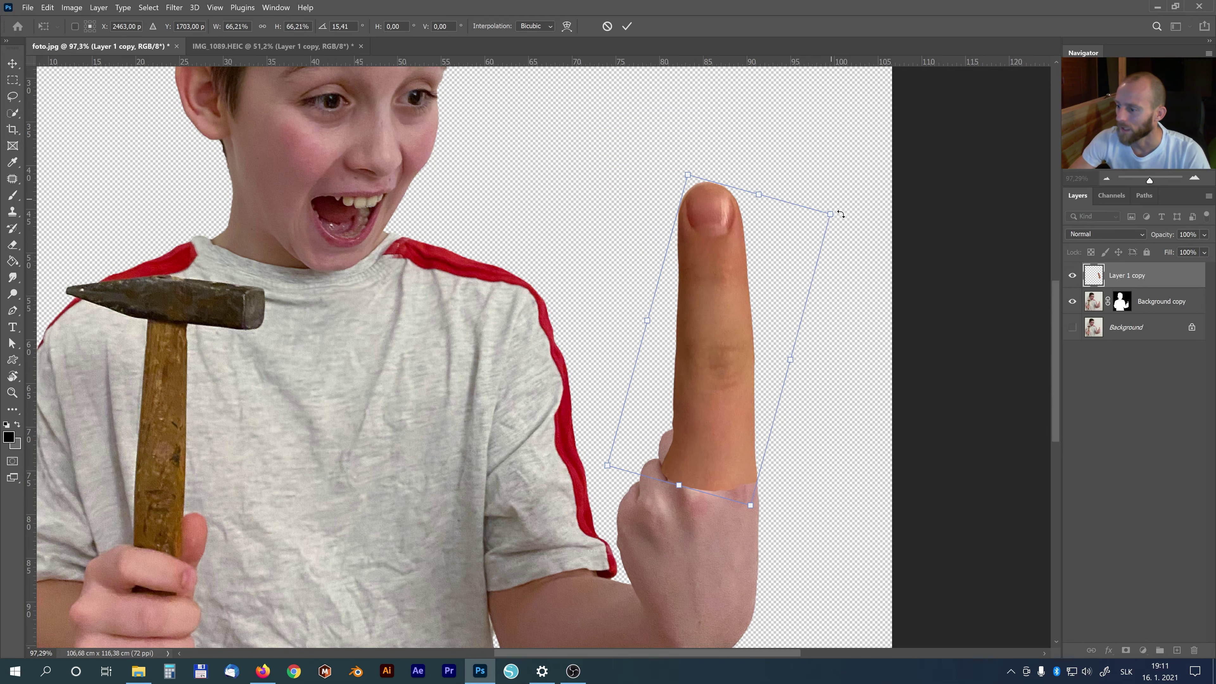
mouse_move(683, 295)
left_mouse_down()
mouse_move(792, 293)
mouse_move(719, 297)
left_mouse_up()
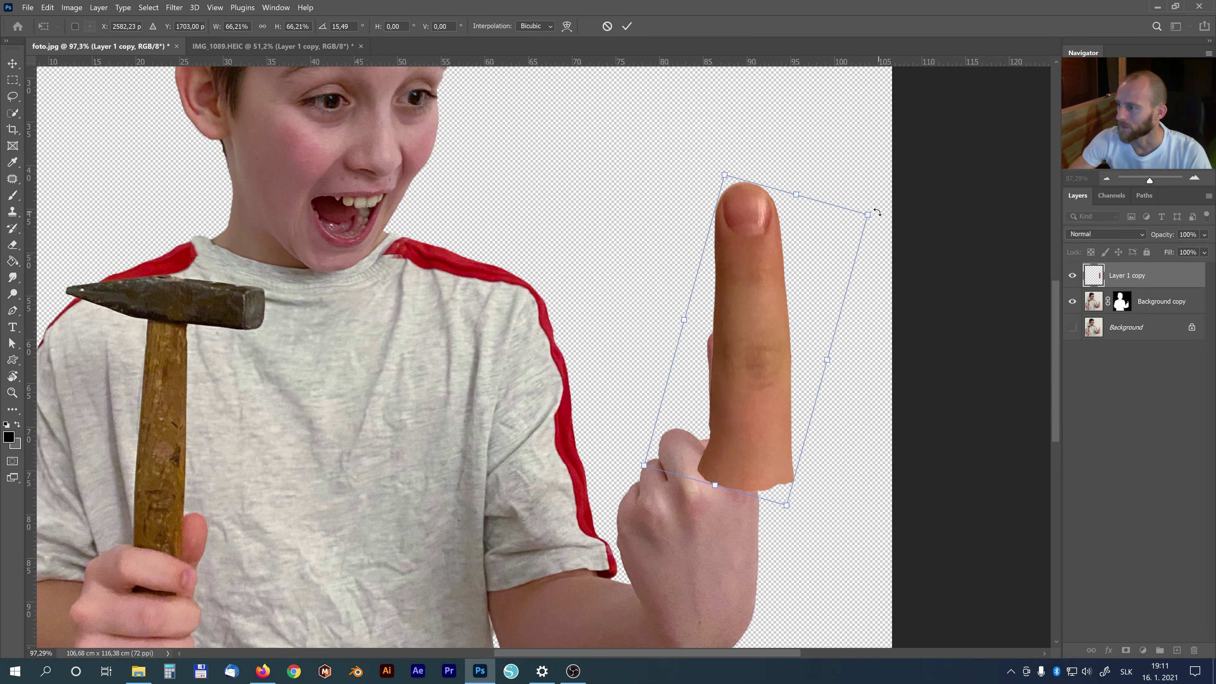
left_click_drag(877, 212, 864, 205)
left_click_drag(742, 334, 736, 329)
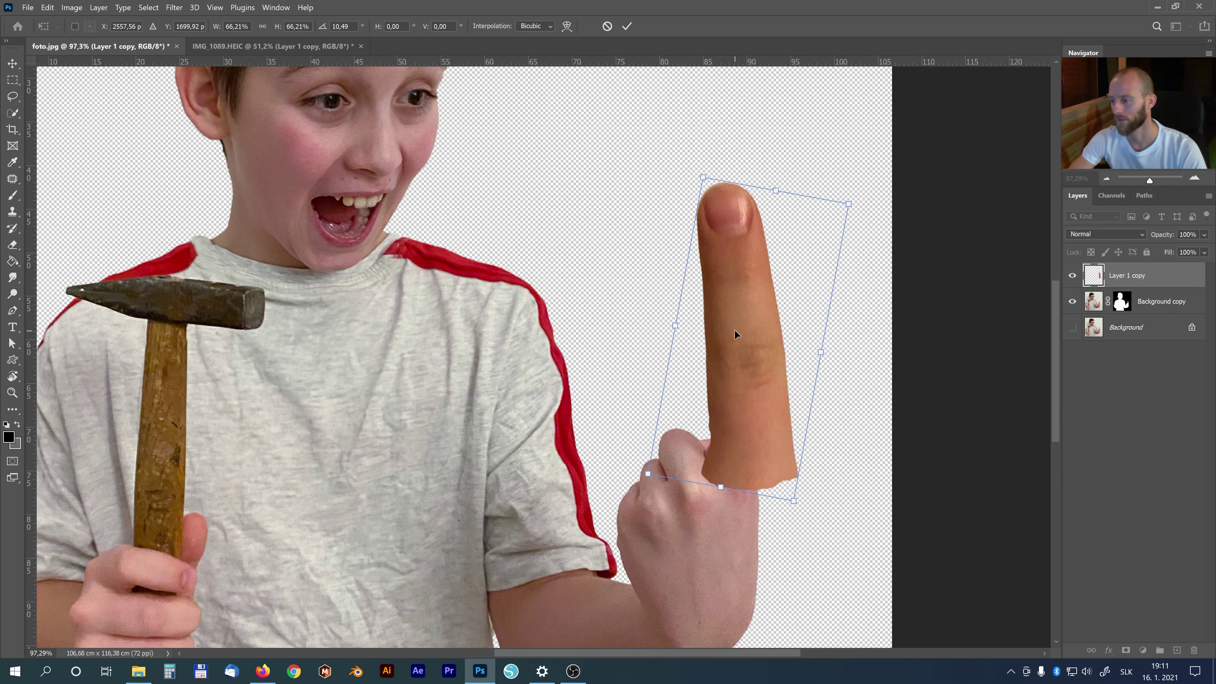
key("Return")
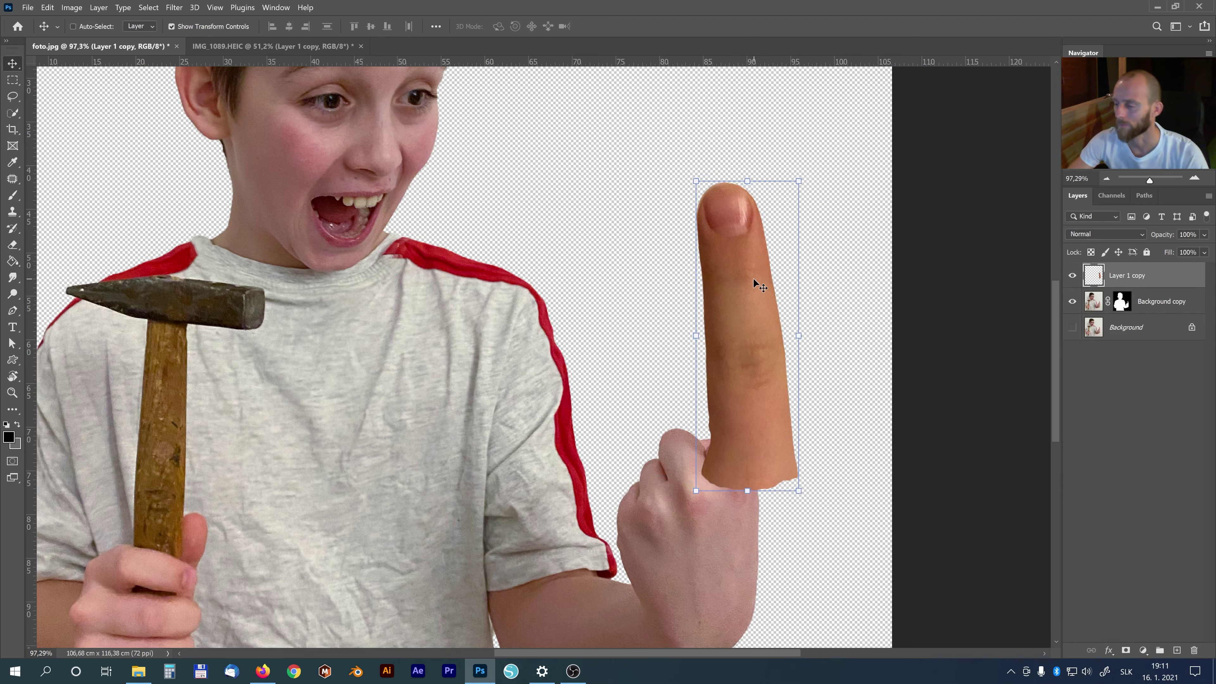
Warp the finger to widen its rounded tip and upper sides.
key("ctrl+t")
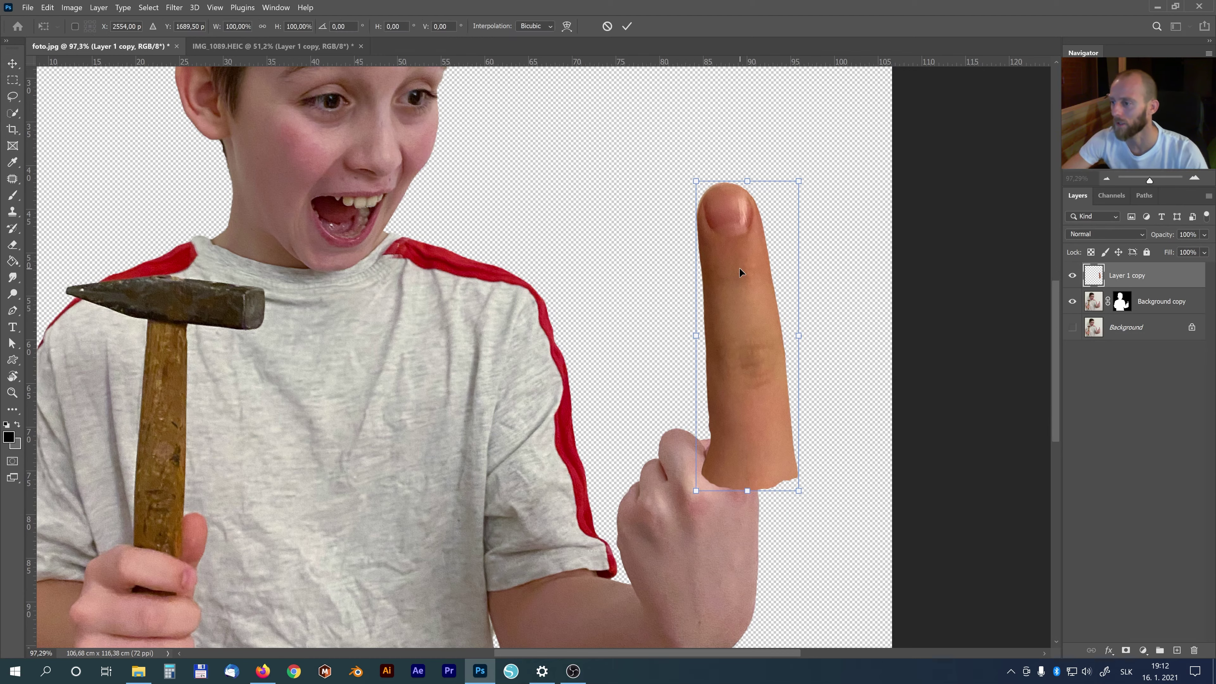
right_click(739, 269)
left_click(762, 354)
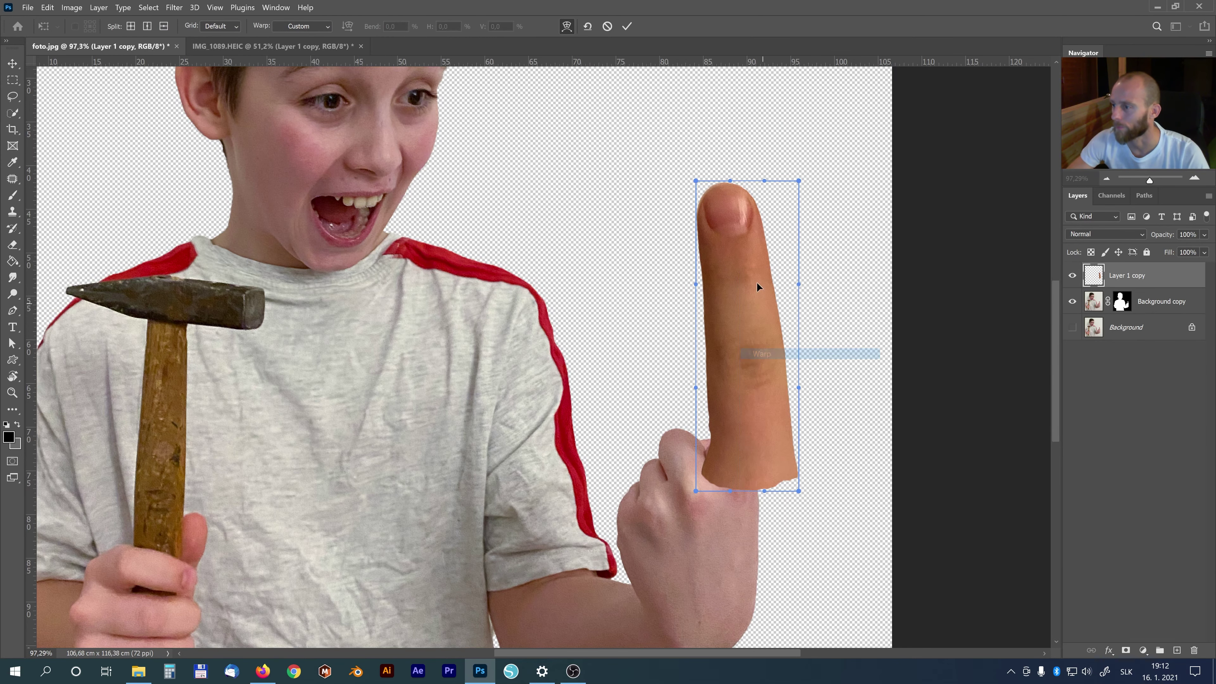
left_click_drag(696, 181, 675, 178)
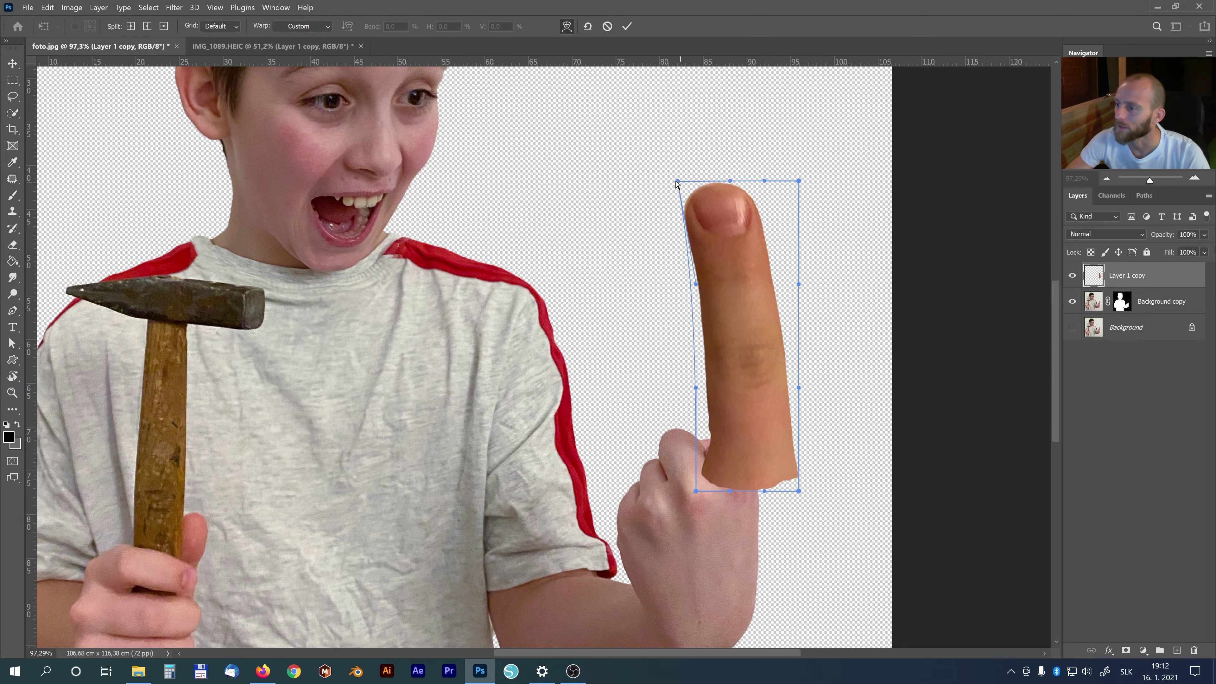
left_click_drag(752, 186, 718, 171)
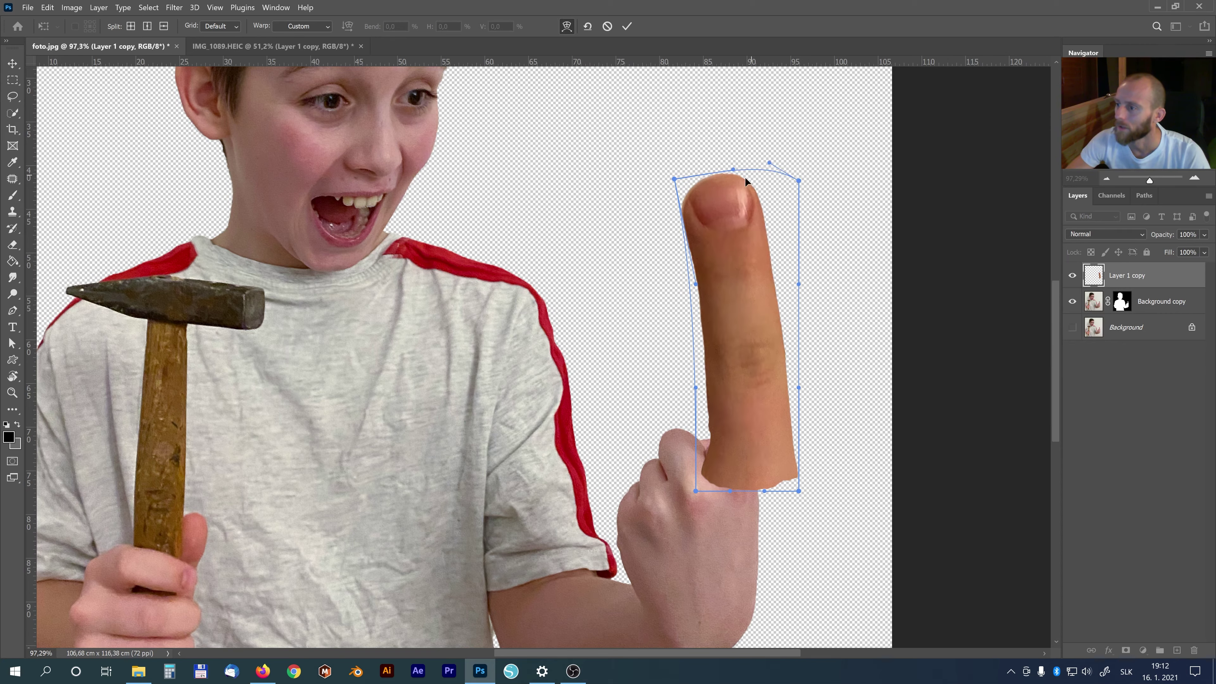
left_click_drag(686, 235, 668, 238)
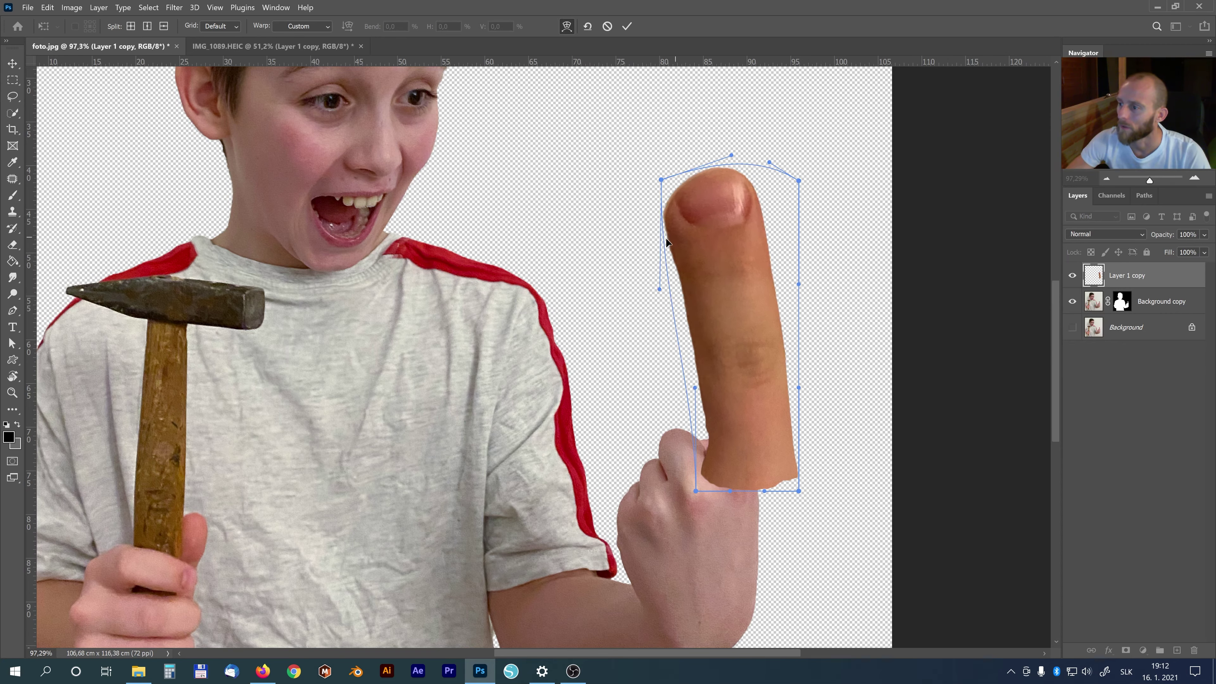
left_click_drag(677, 178, 676, 175)
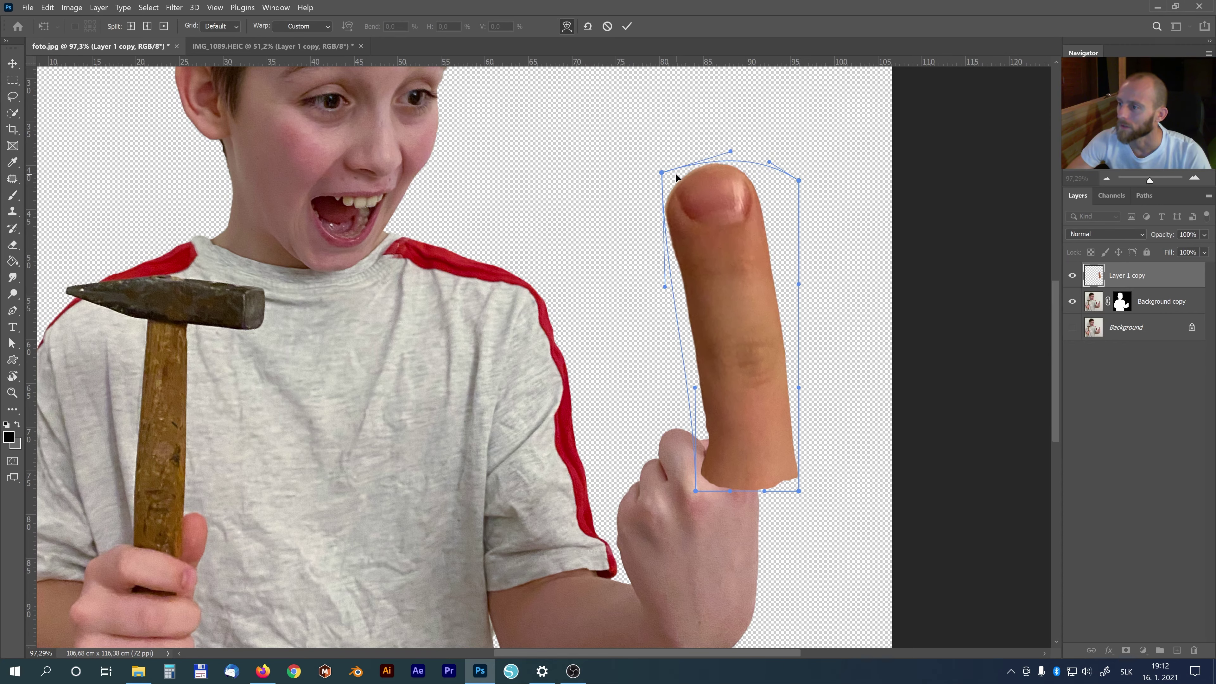
left_click_drag(801, 183, 817, 182)
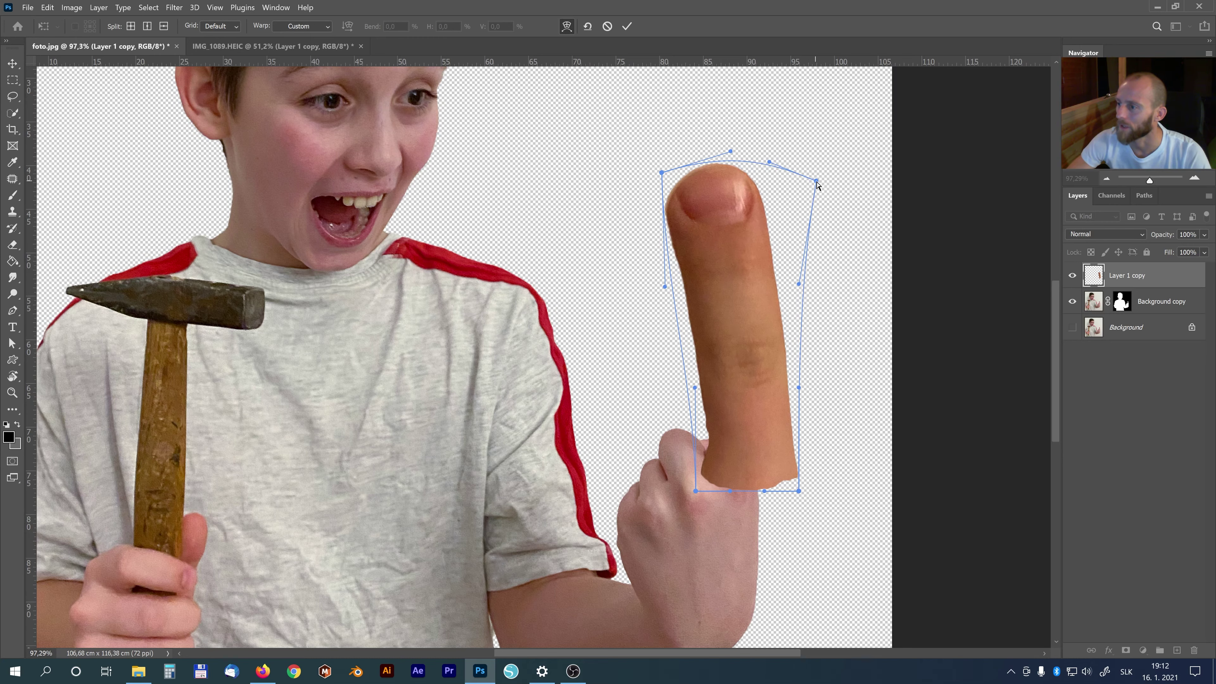
left_click_drag(801, 283, 803, 281)
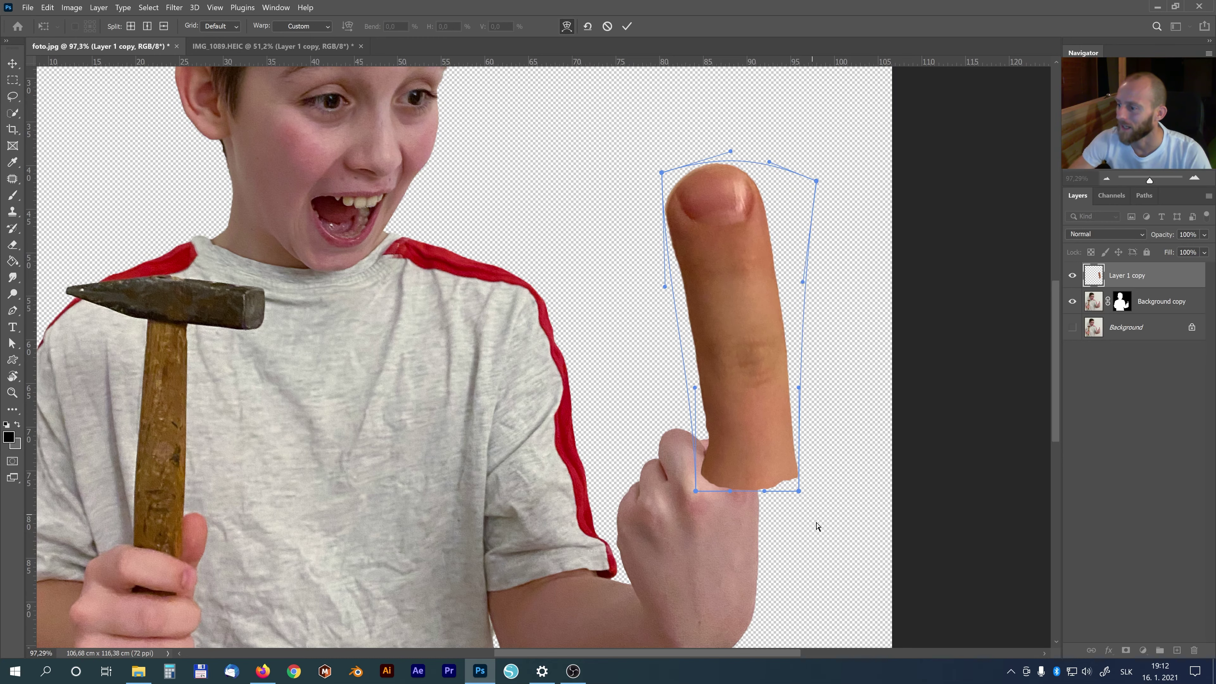
Narrow the finger's lower part onto the fist, fine-tune the tip, and commit the warp.
left_click_drag(794, 461, 755, 465)
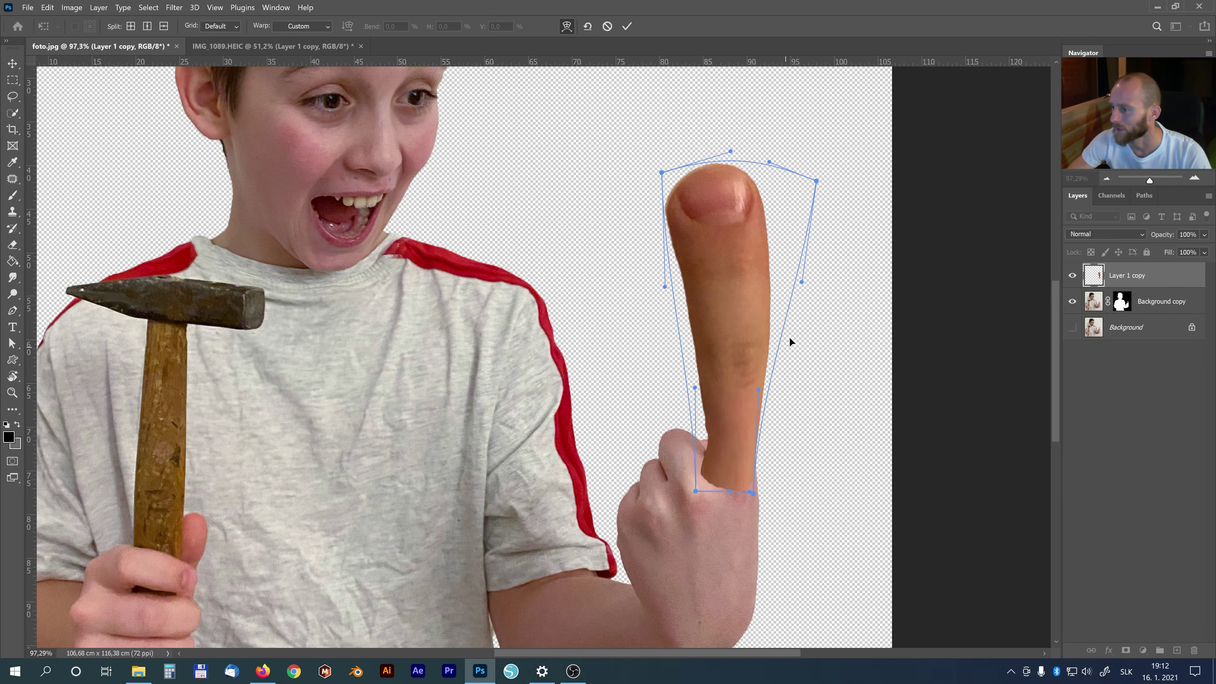
left_click_drag(801, 281, 777, 282)
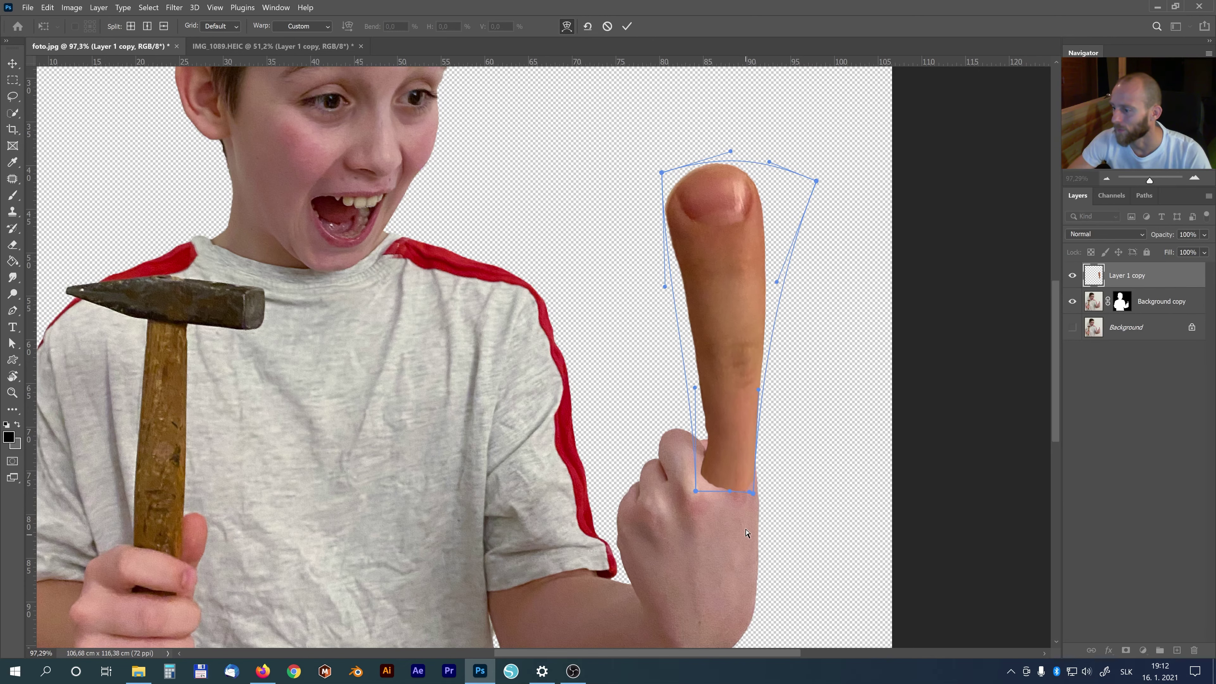
mouse_move(753, 493)
left_mouse_down()
mouse_move(690, 491)
mouse_move(703, 490)
left_mouse_up()
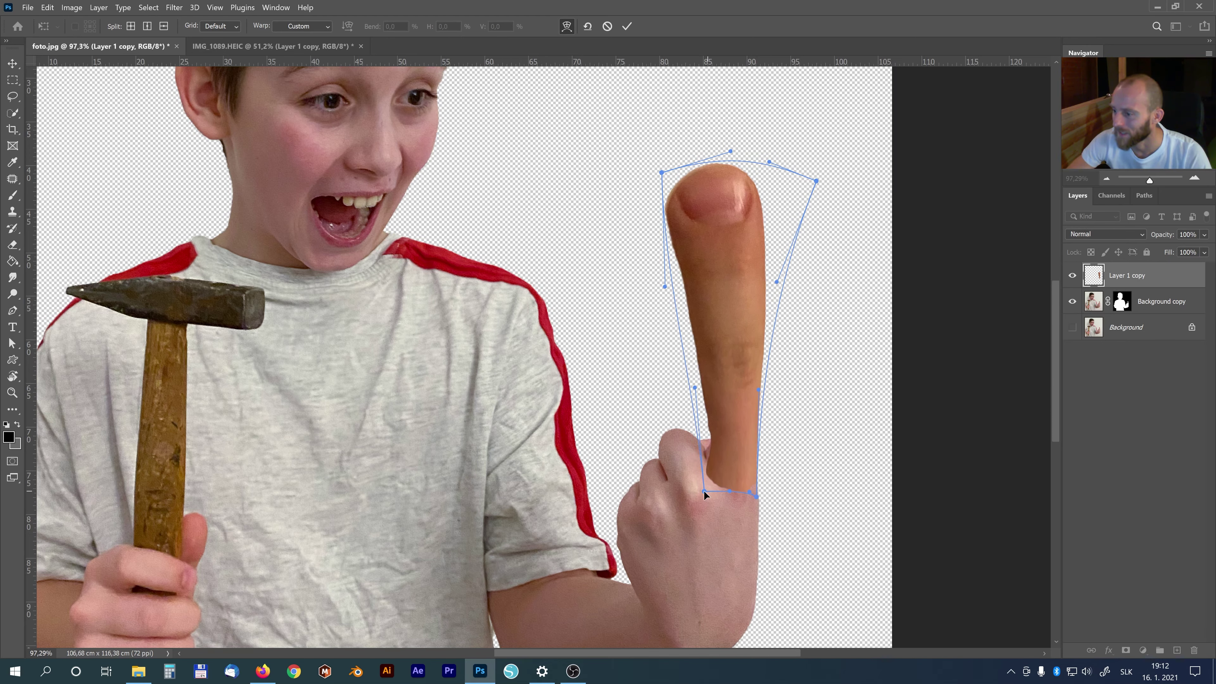
left_click_drag(668, 287, 671, 286)
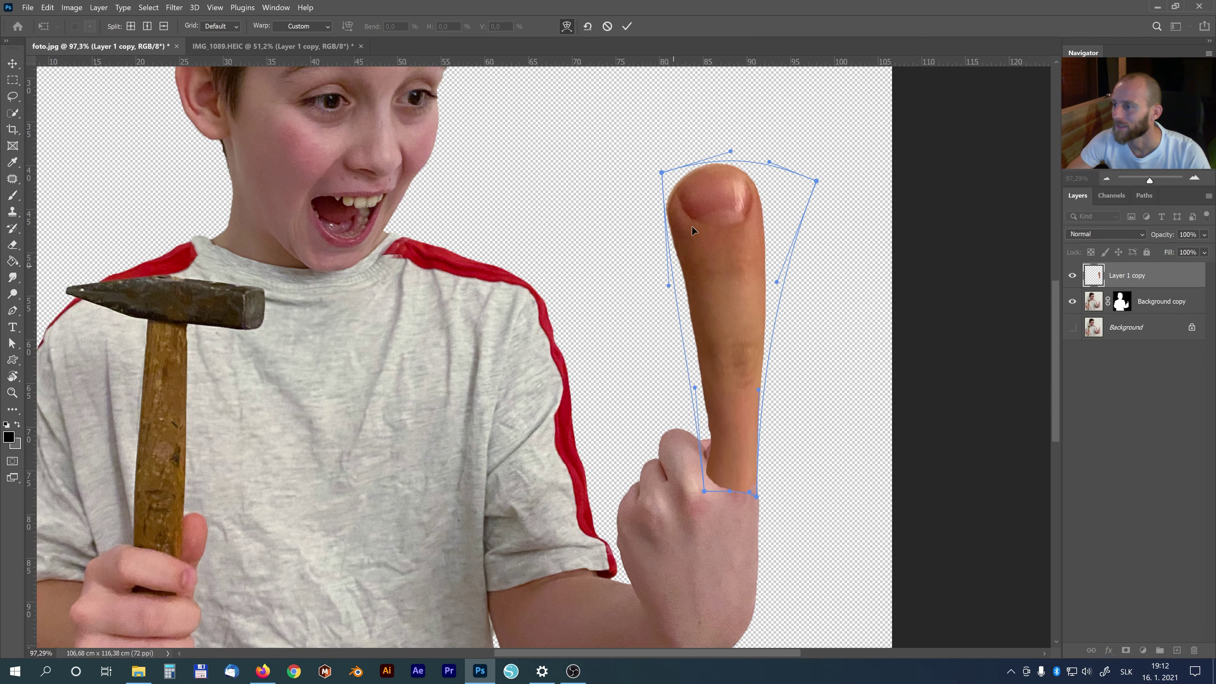
left_click_drag(726, 174, 715, 171)
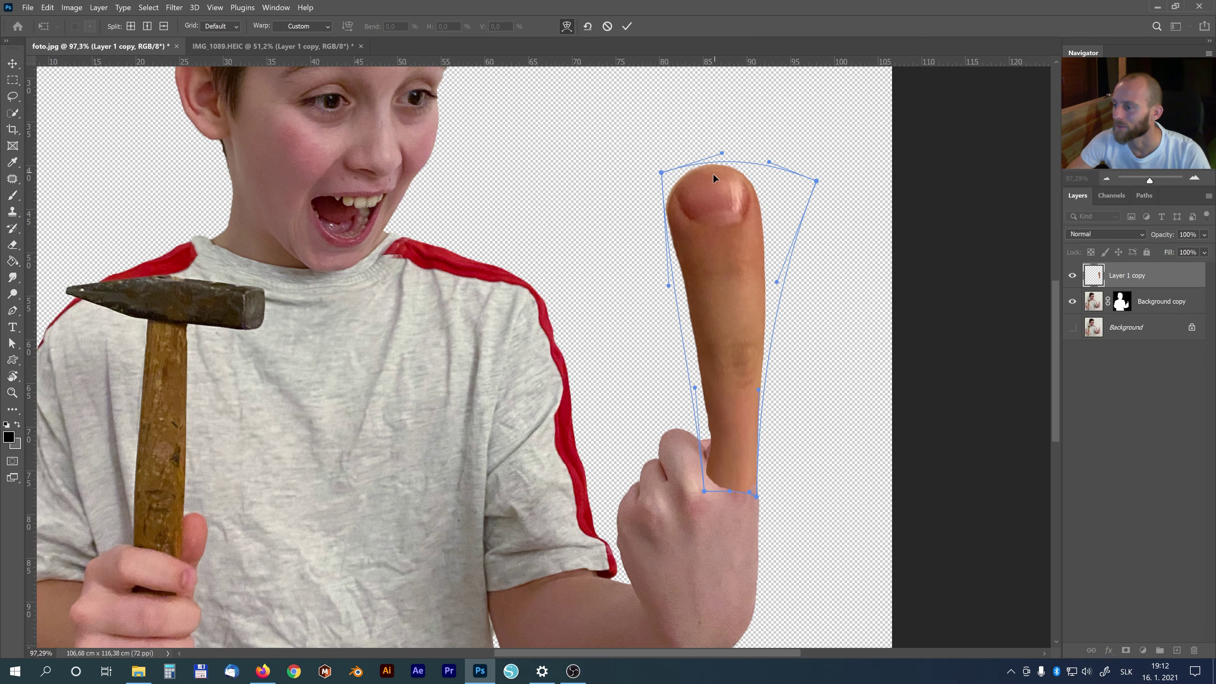
key("Return")
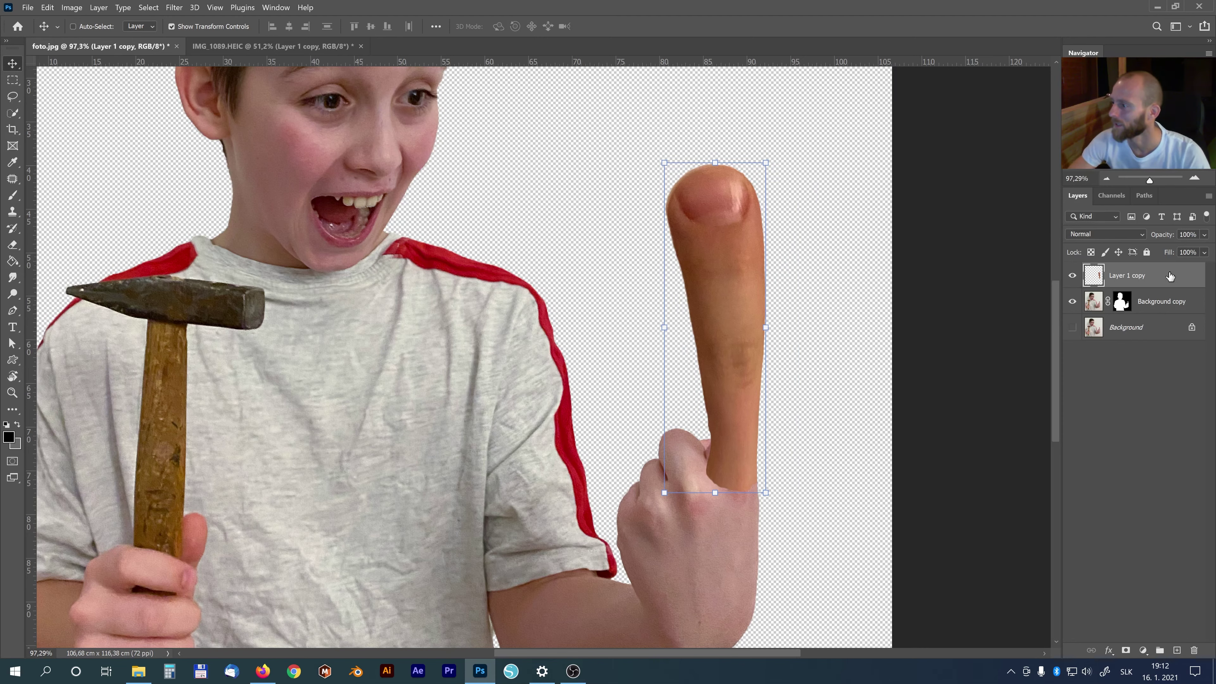
Add a layer mask to the finger and blend its base into the hand with a 199 px soft brush.
left_click(1125, 651)
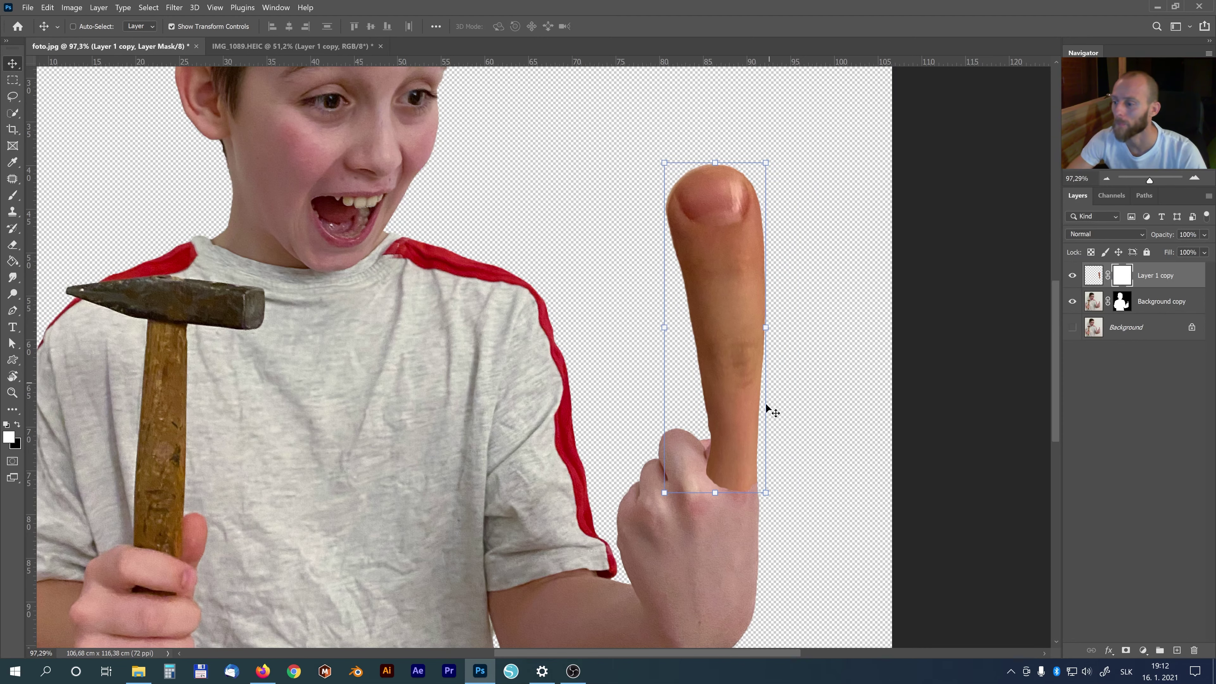
key("b")
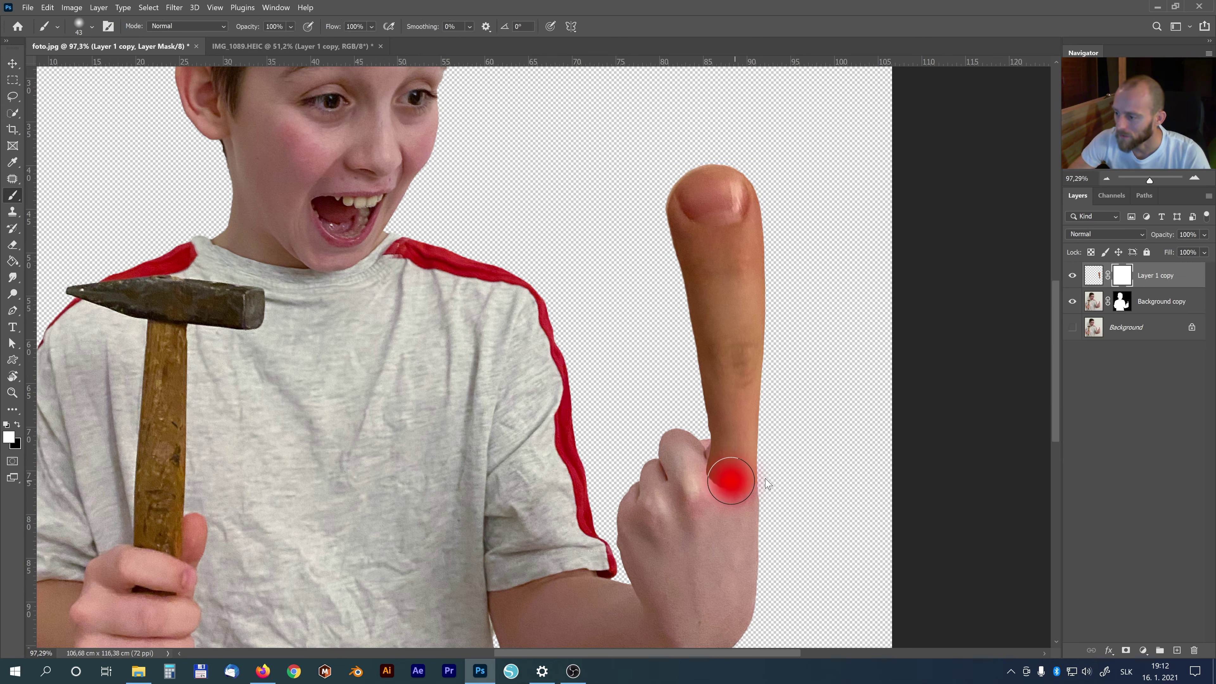
left_click_drag(766, 483, 782, 483)
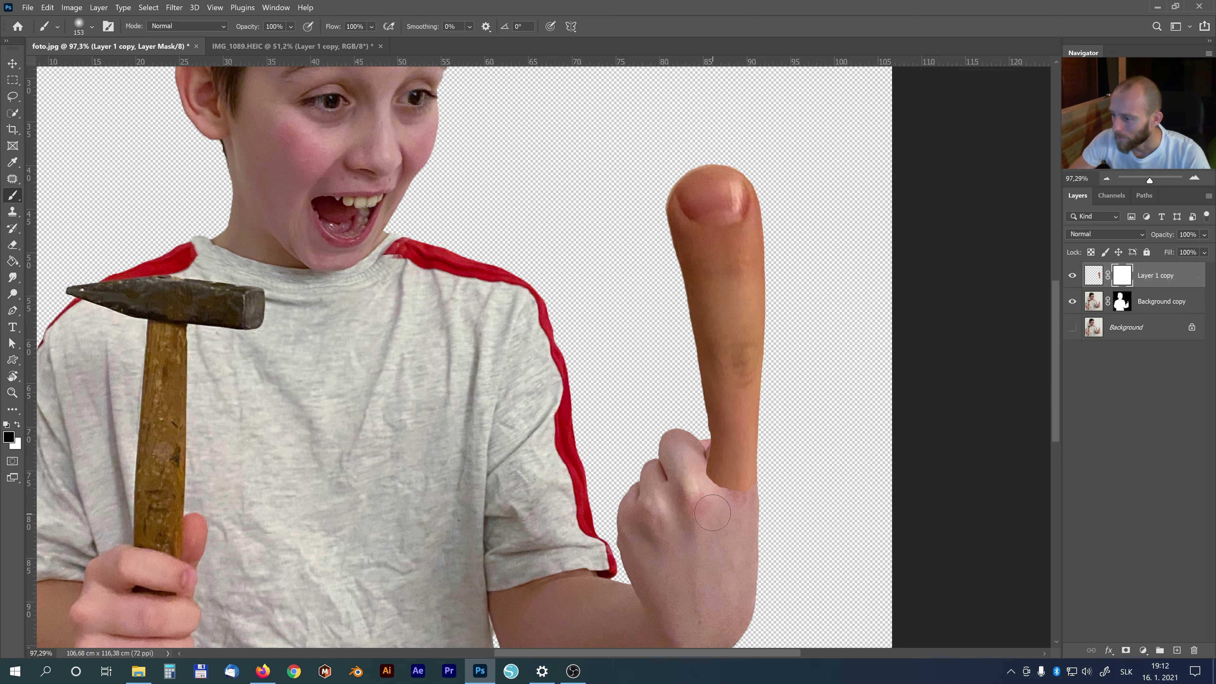
mouse_move(723, 513)
left_mouse_down()
mouse_move(745, 514)
mouse_move(732, 484)
mouse_move(679, 511)
left_mouse_up()
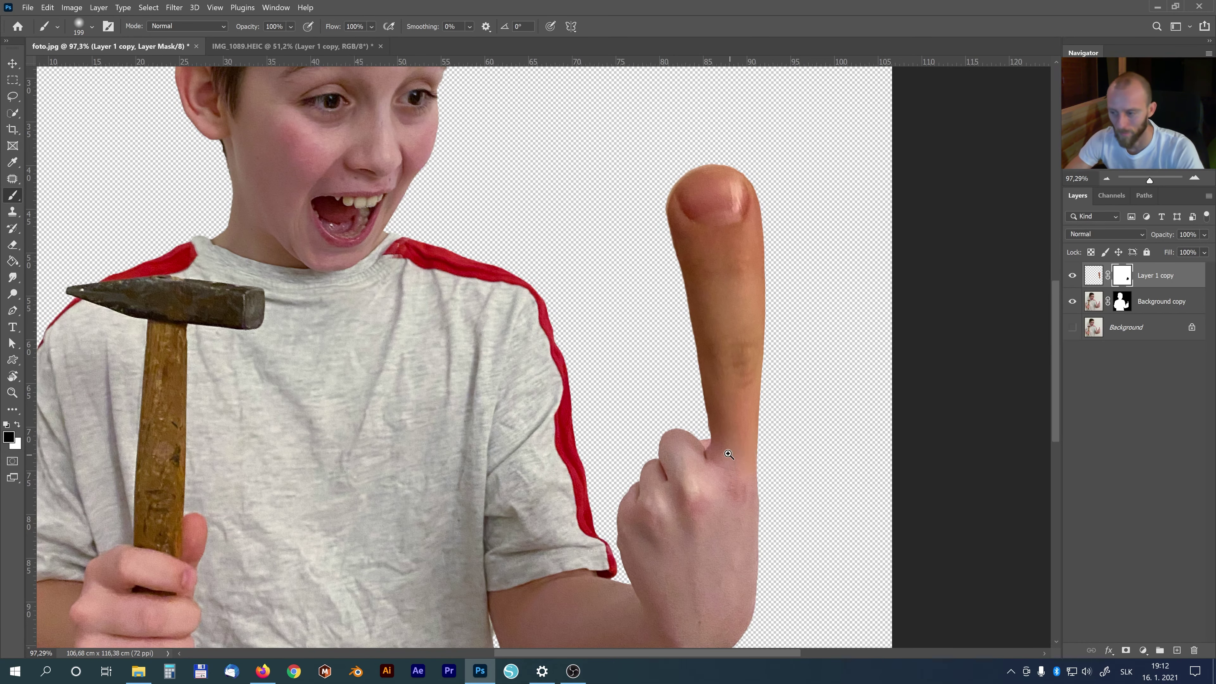
key("z")
left_click_drag(729, 441, 755, 545)
key("v")
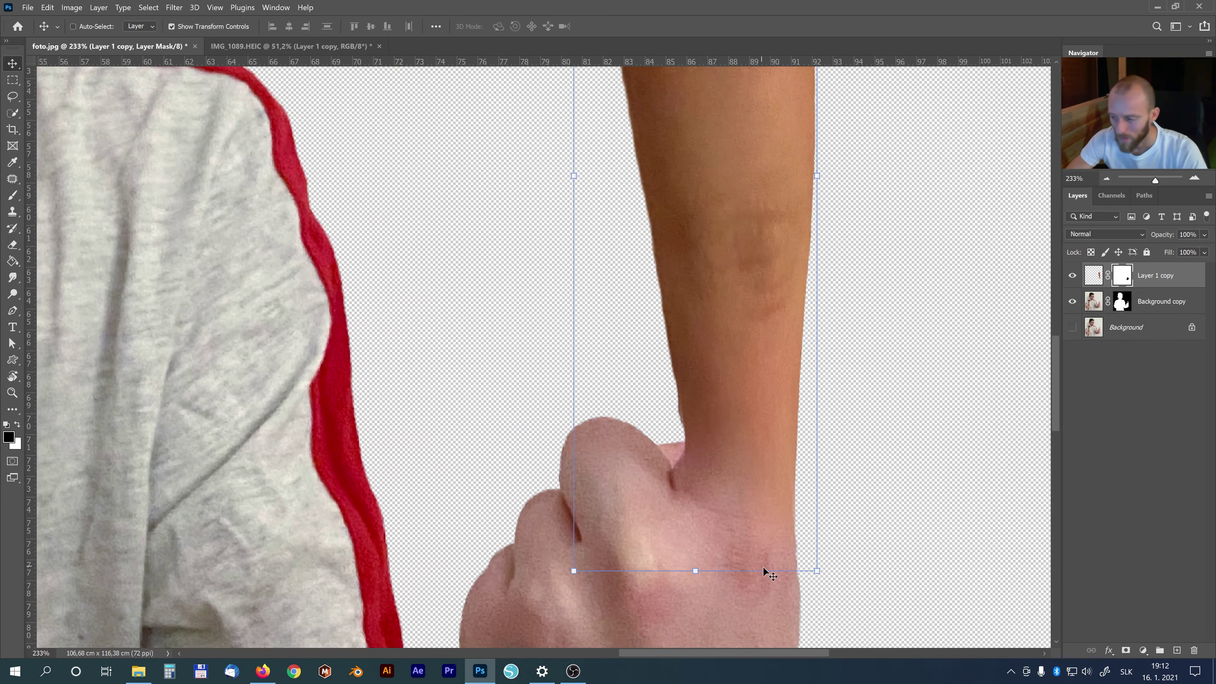
key("b")
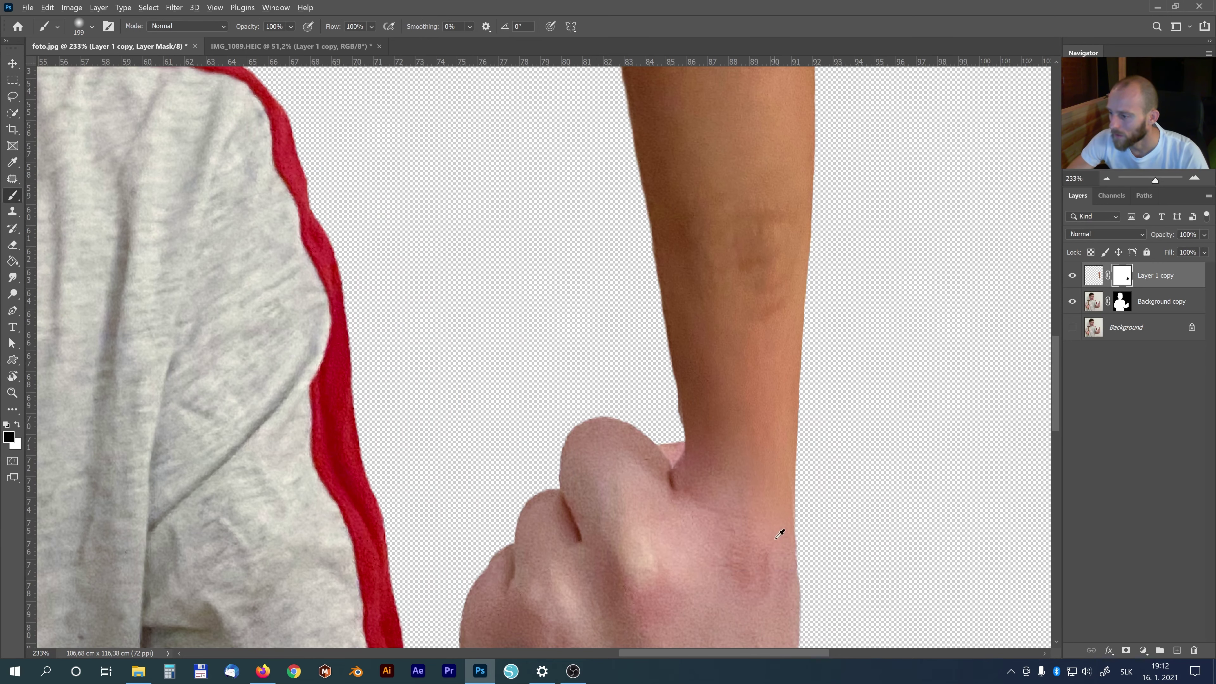
left_click(773, 536)
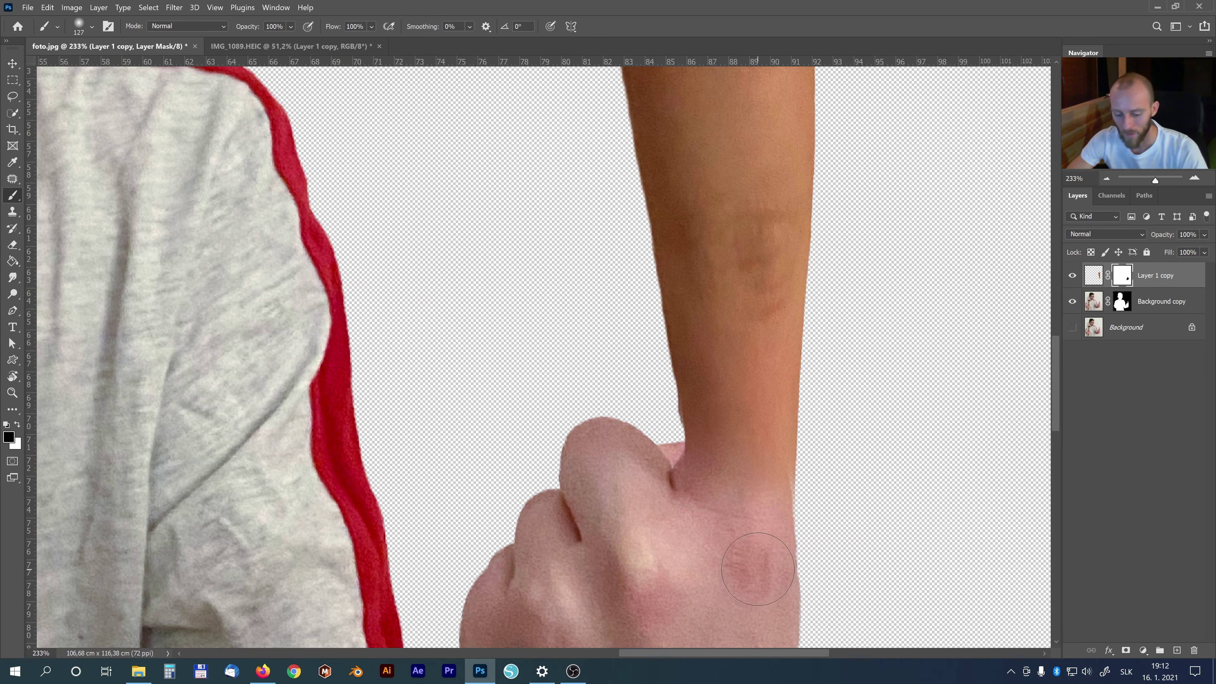
Free-transform the finger to slightly adjust its lower edges, then fit the whole image on screen.
key("v")
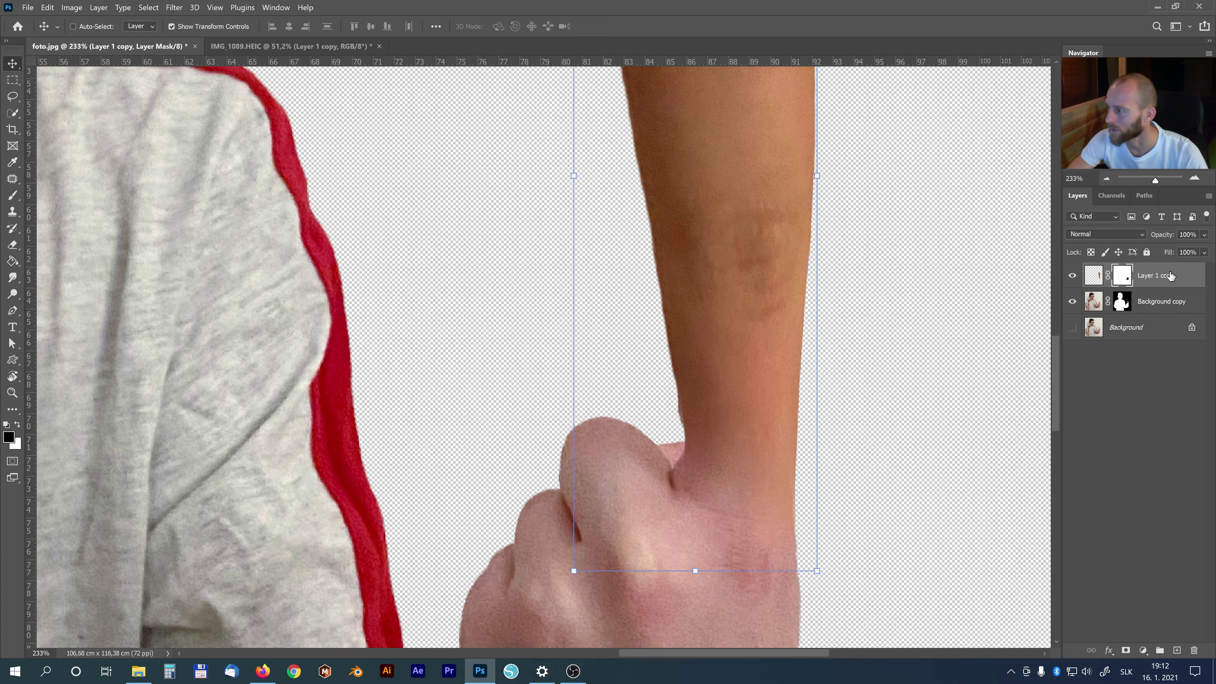
left_click(817, 572)
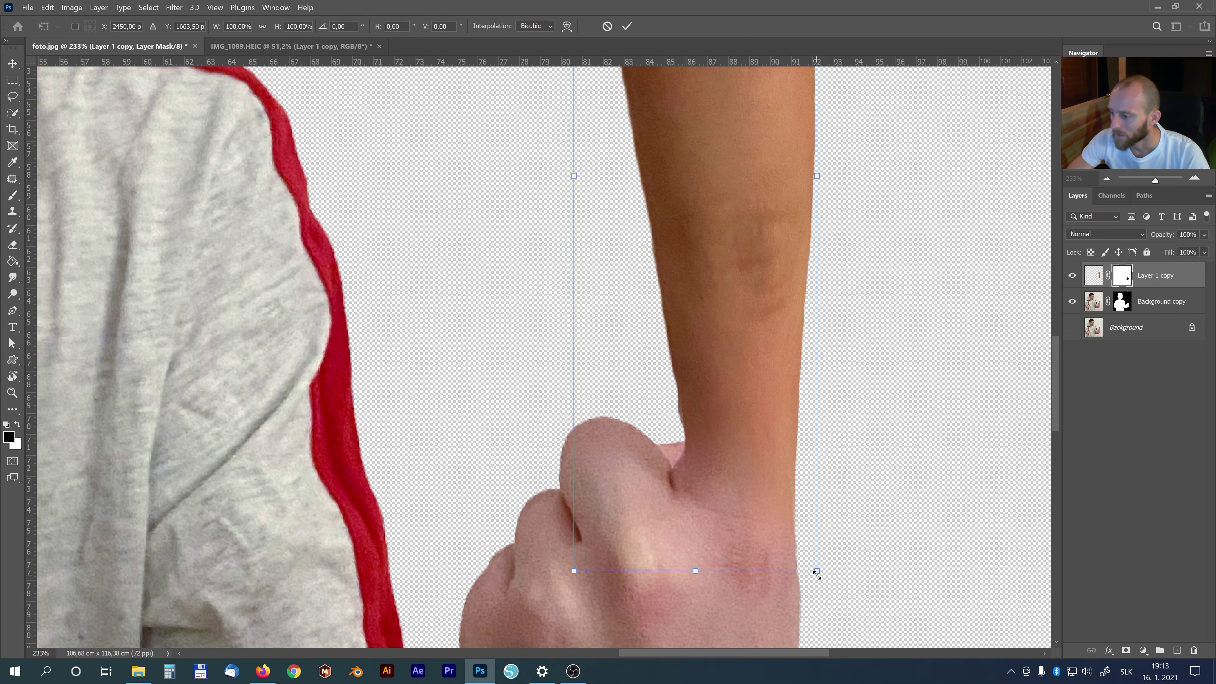
left_click_drag(819, 575, 814, 571)
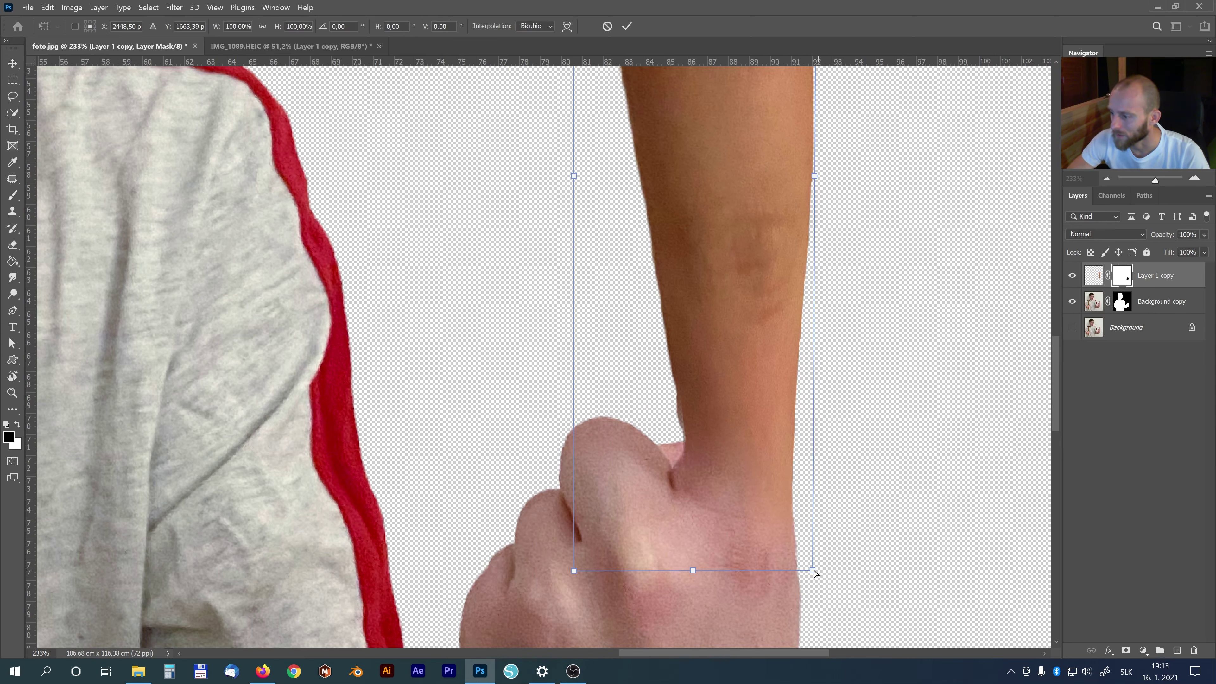
left_click_drag(576, 573, 584, 572)
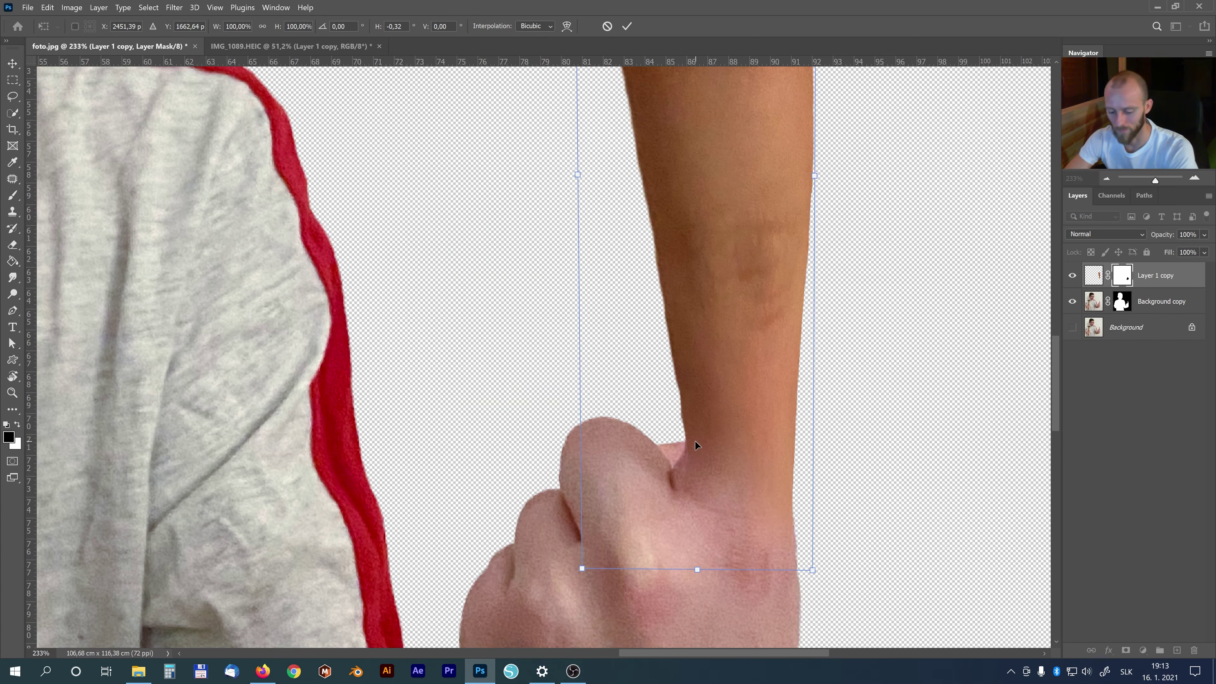
key("Return")
key("z")
left_click(365, 27)
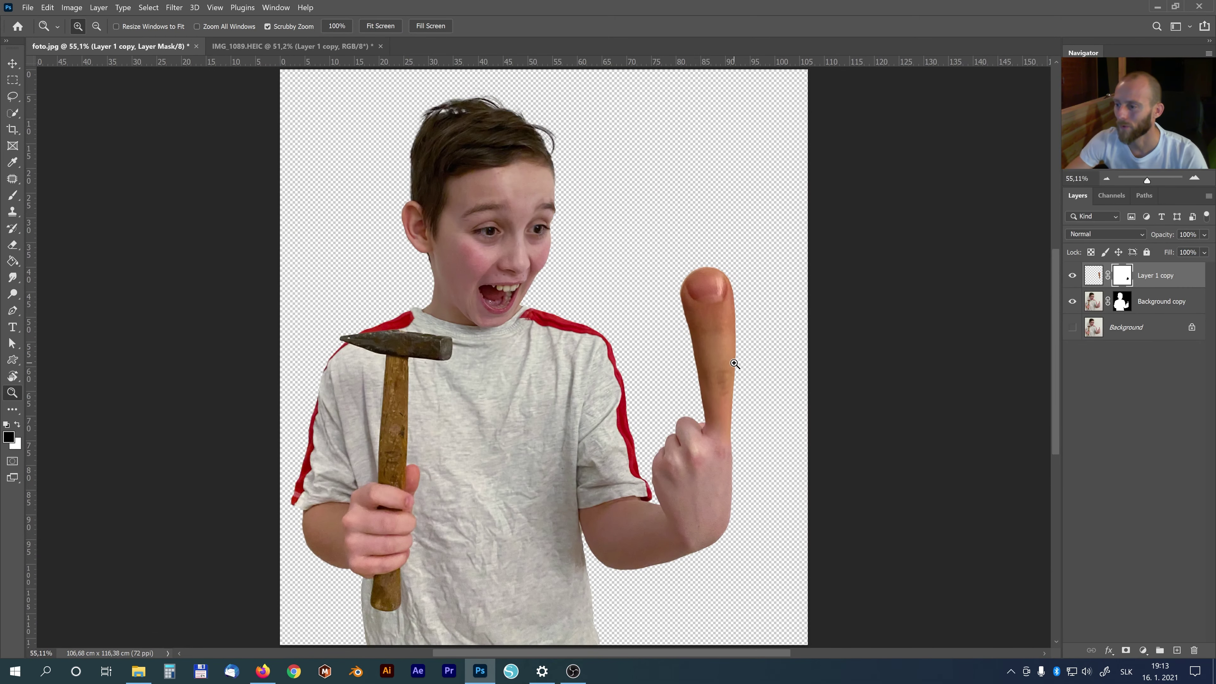
Zoom in on the finger and apply Color Balance to its pixels with midtone blue at +17.
left_click(724, 317)
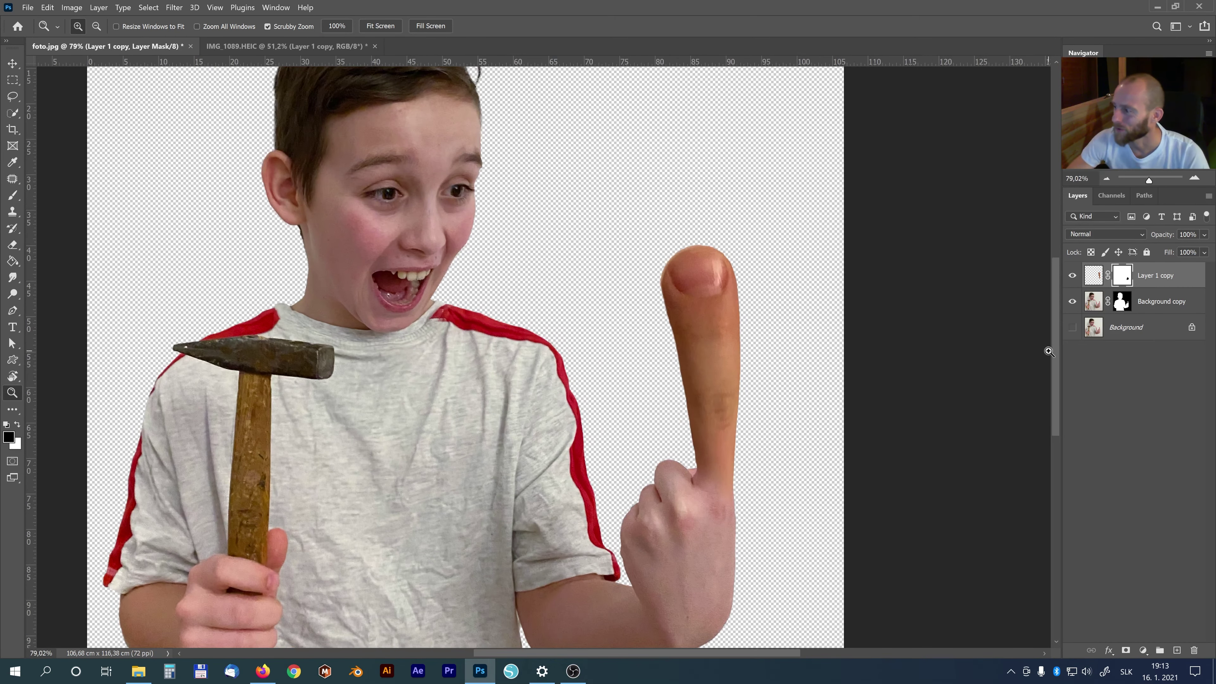
left_click(1095, 276)
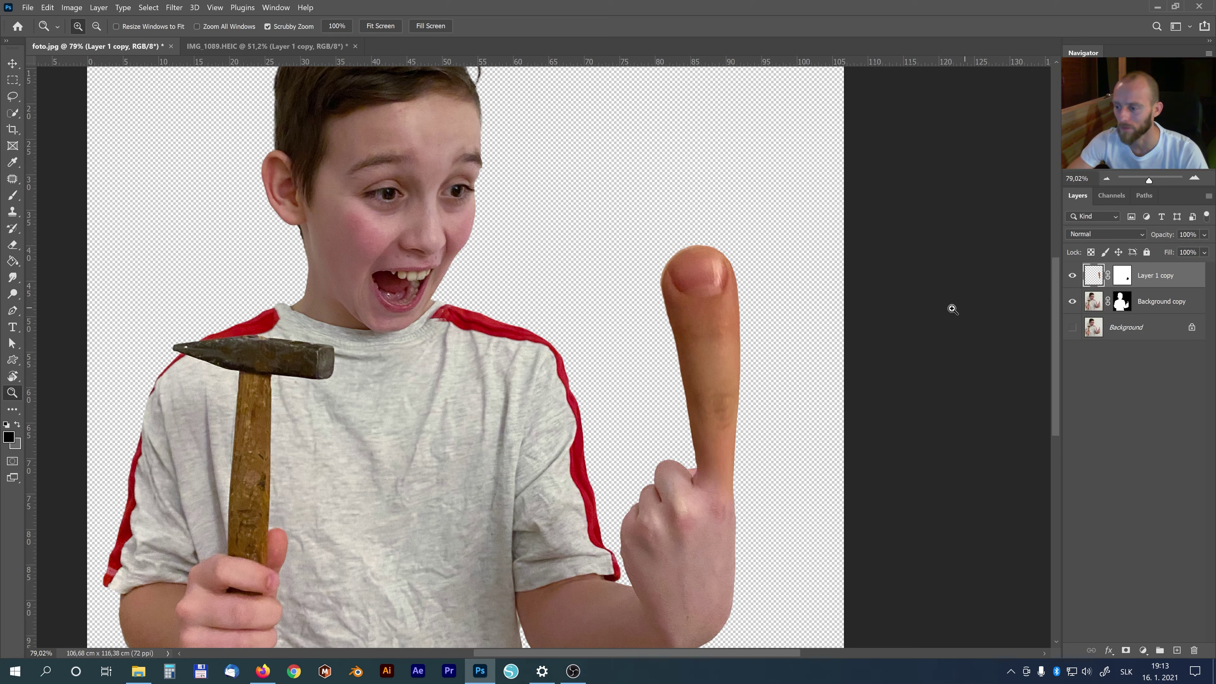
key("v")
key("ctrl+b")
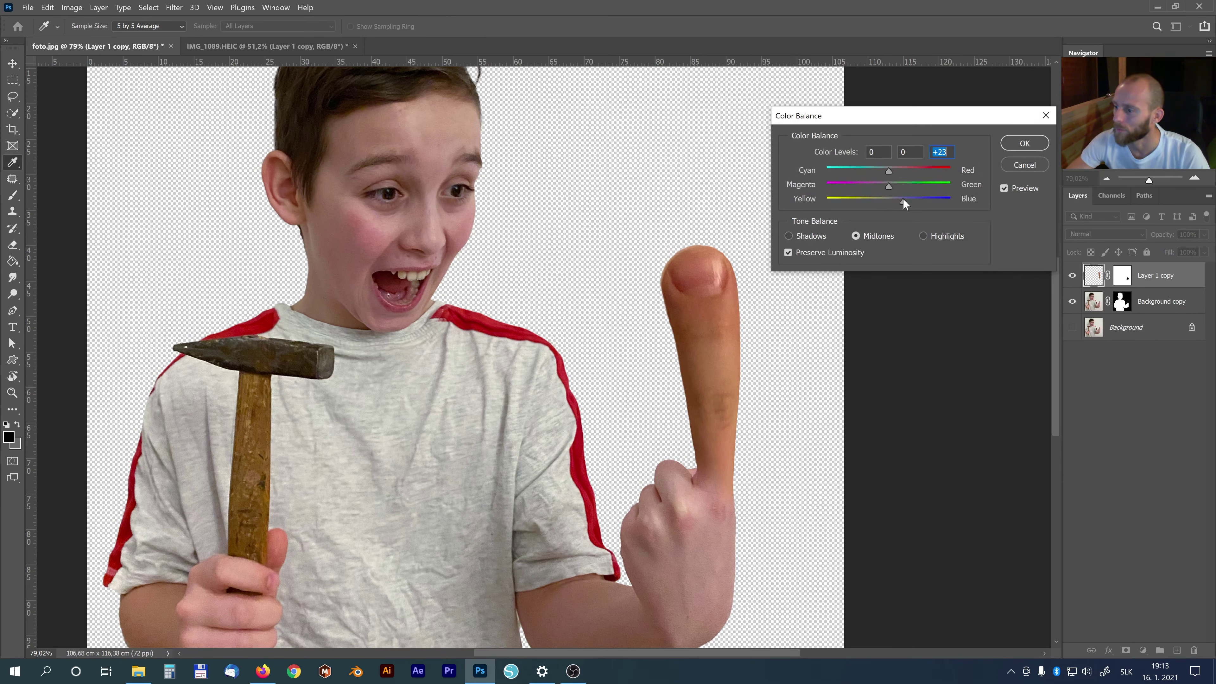
left_click_drag(902, 198, 900, 198)
Confirm Color Balance, then brighten the finger with Levels: white input 241, midtones 1,38.
left_click(1025, 144)
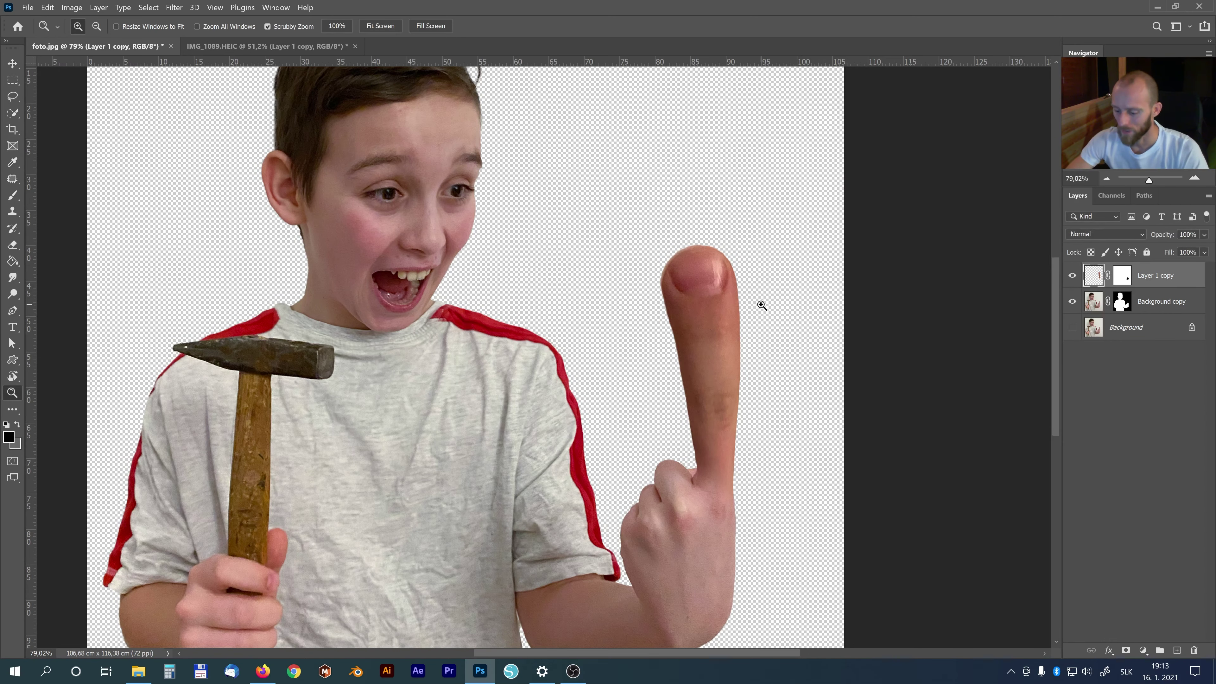
key("ctrl+l")
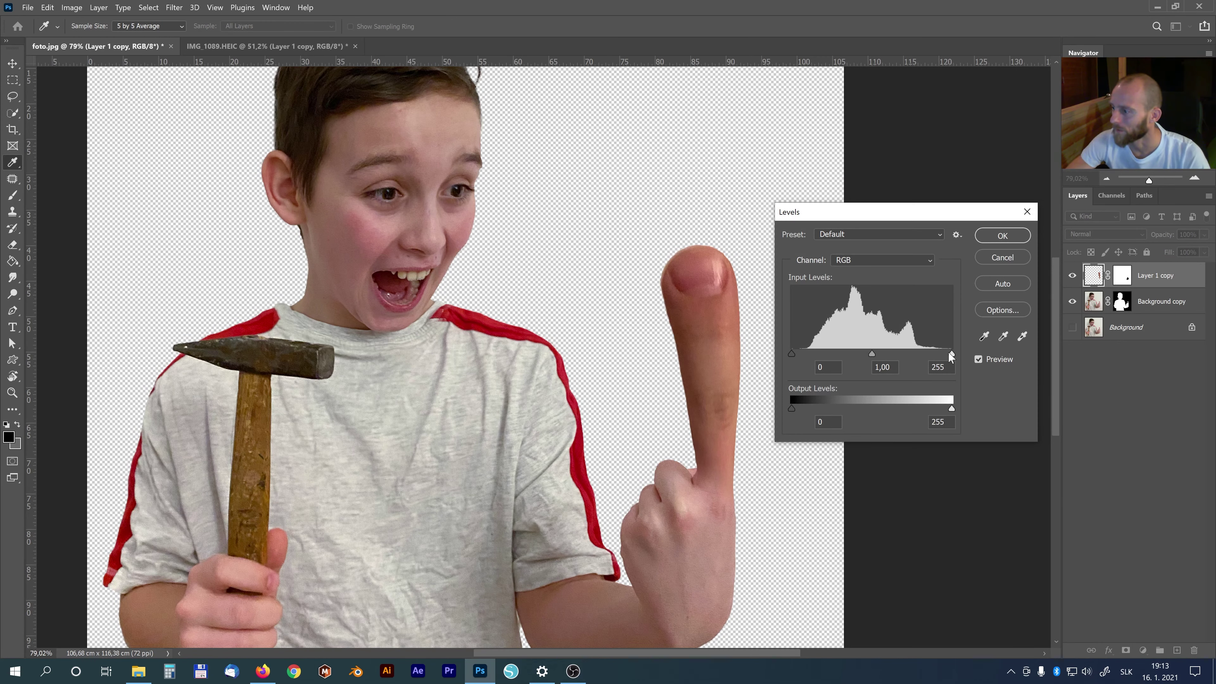
left_click_drag(949, 352, 929, 353)
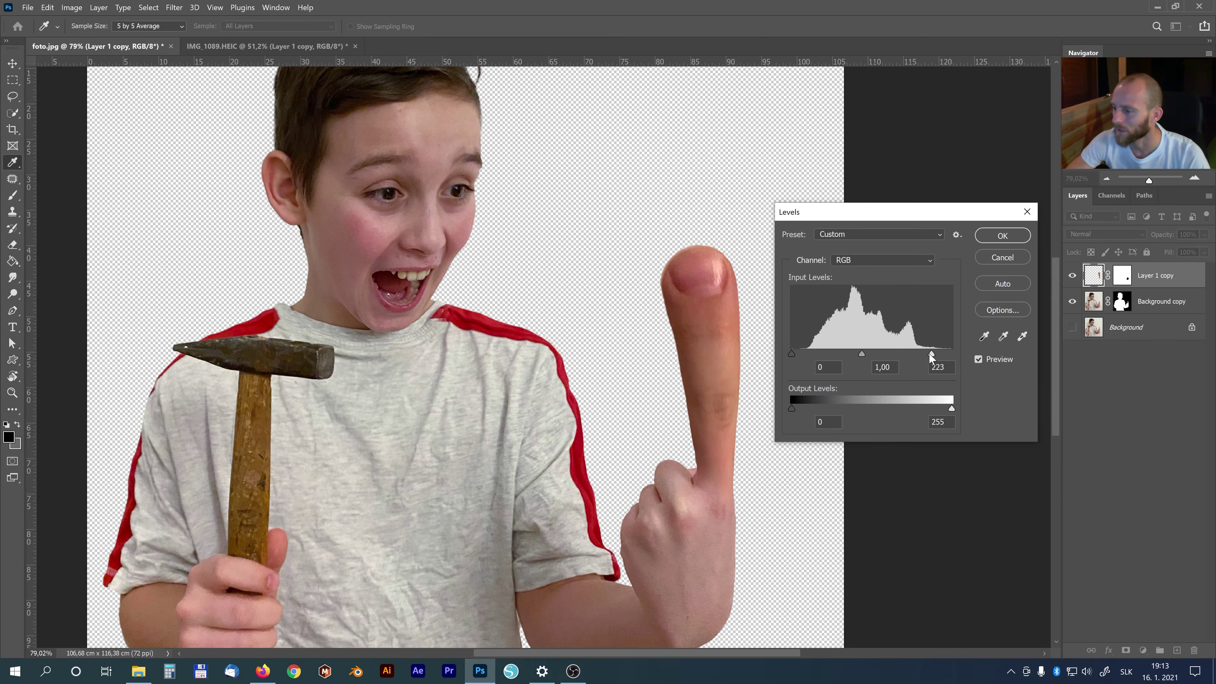
left_click(854, 355)
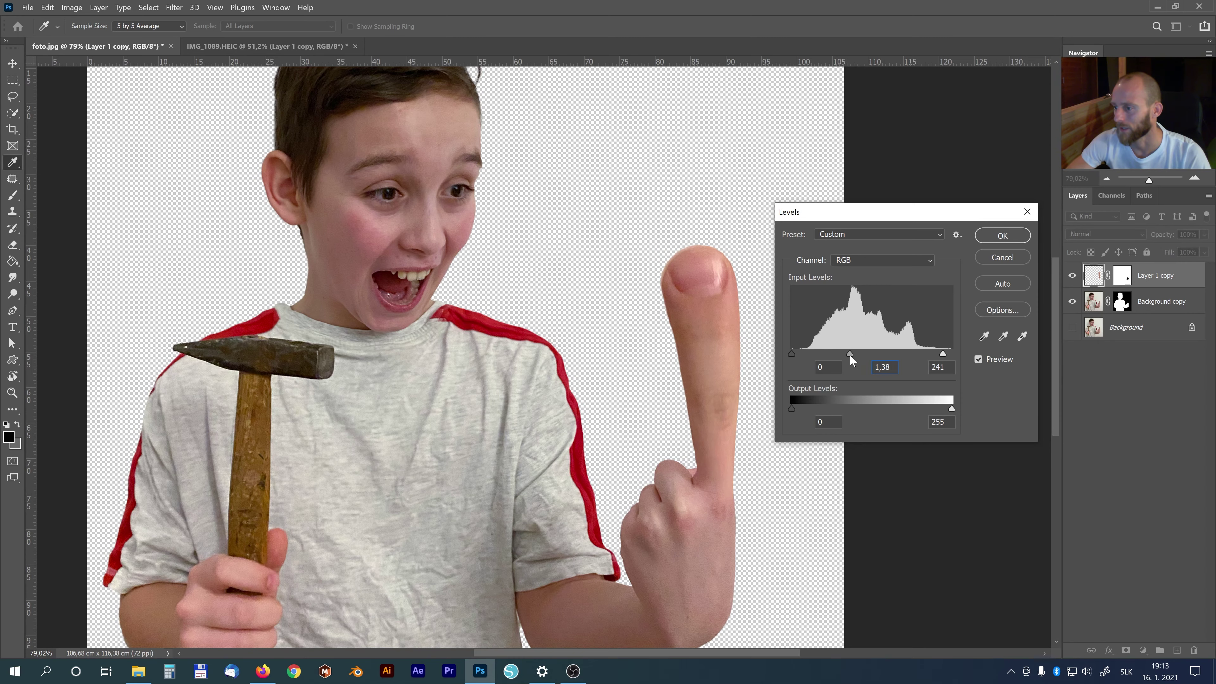
key("z")
left_click(1002, 236)
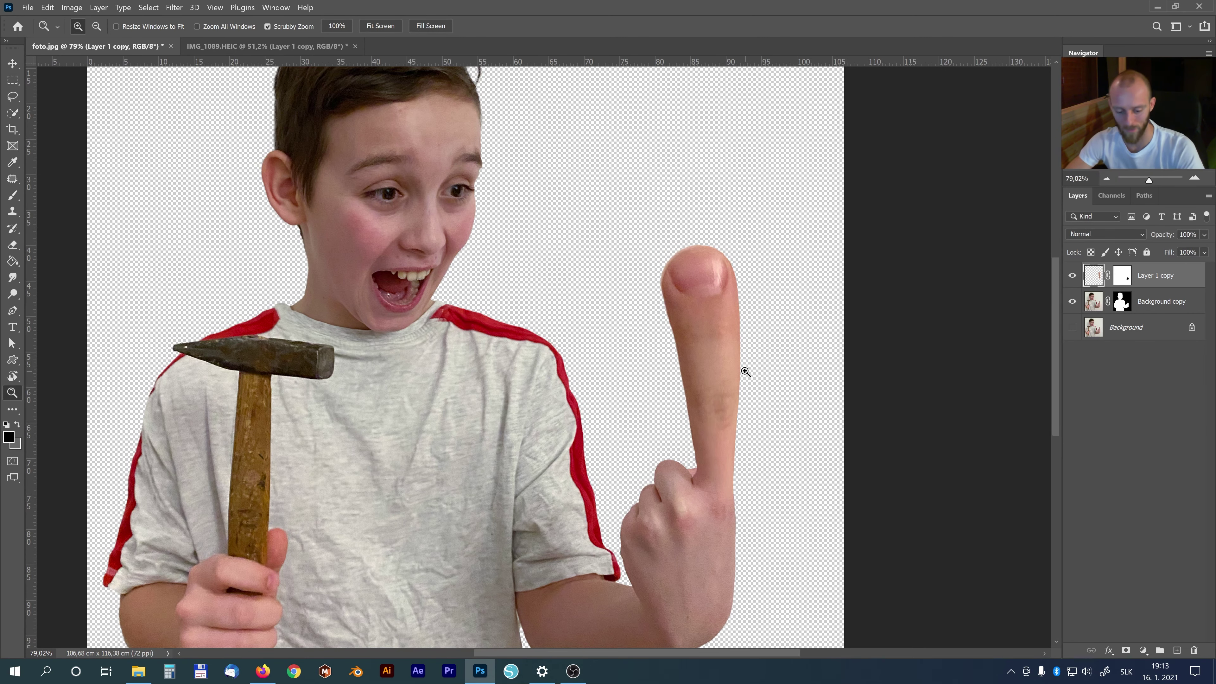
View at 100% and toggle the finger layer's visibility to compare it with the boy.
left_click(335, 26)
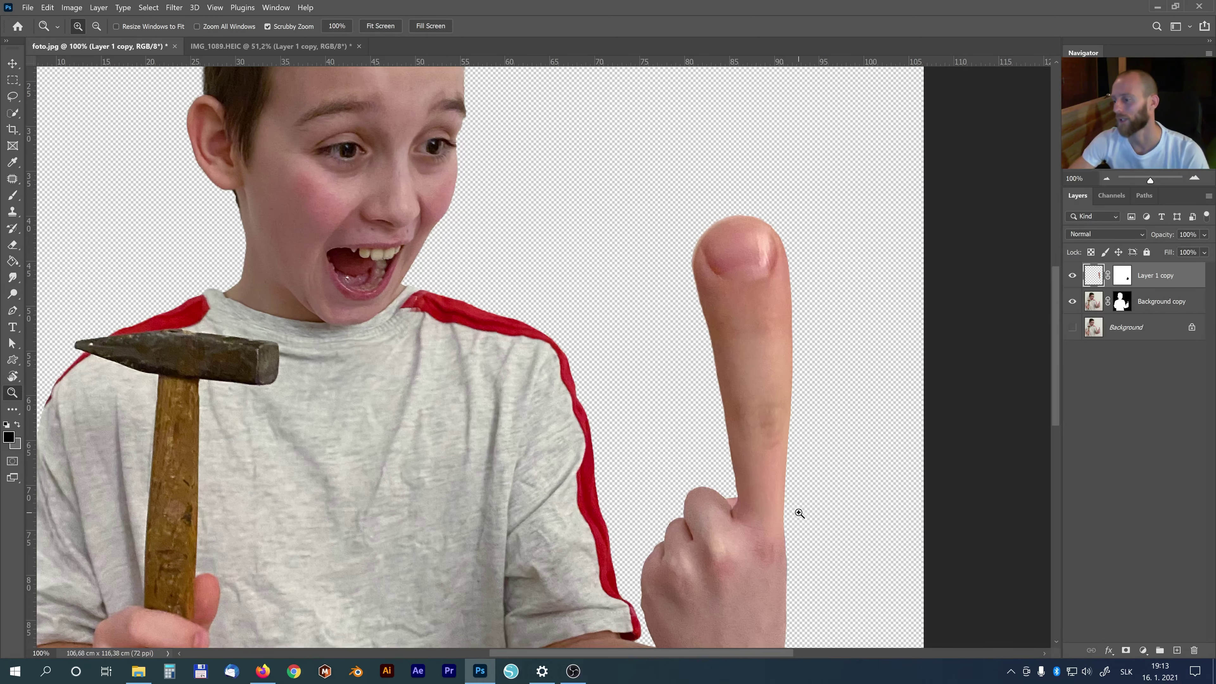
left_click(1072, 276)
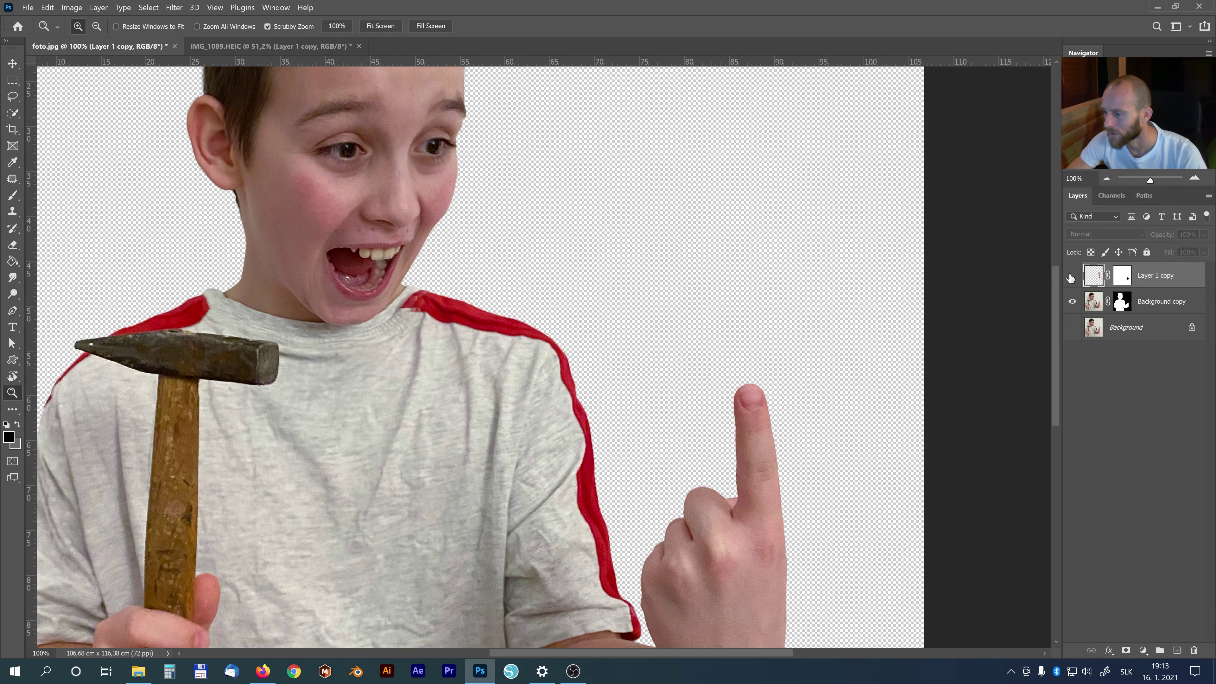
left_click(1071, 276)
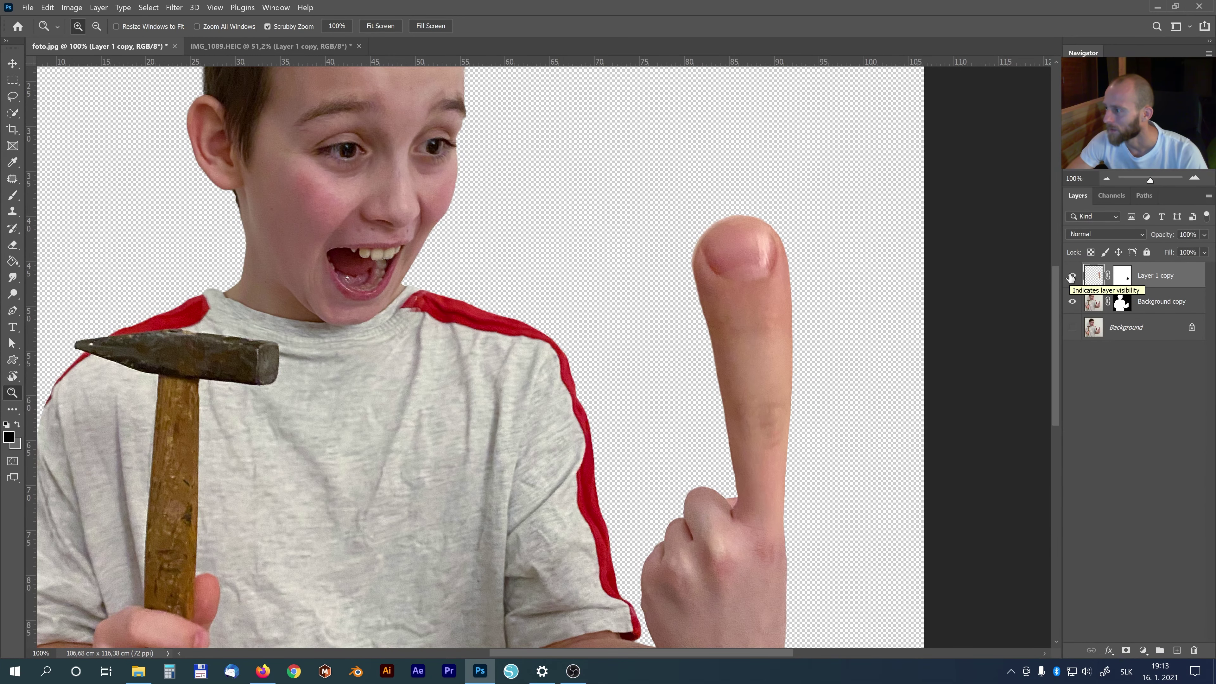
left_click(1072, 276, "alt")
left_click(1072, 276, "alt")
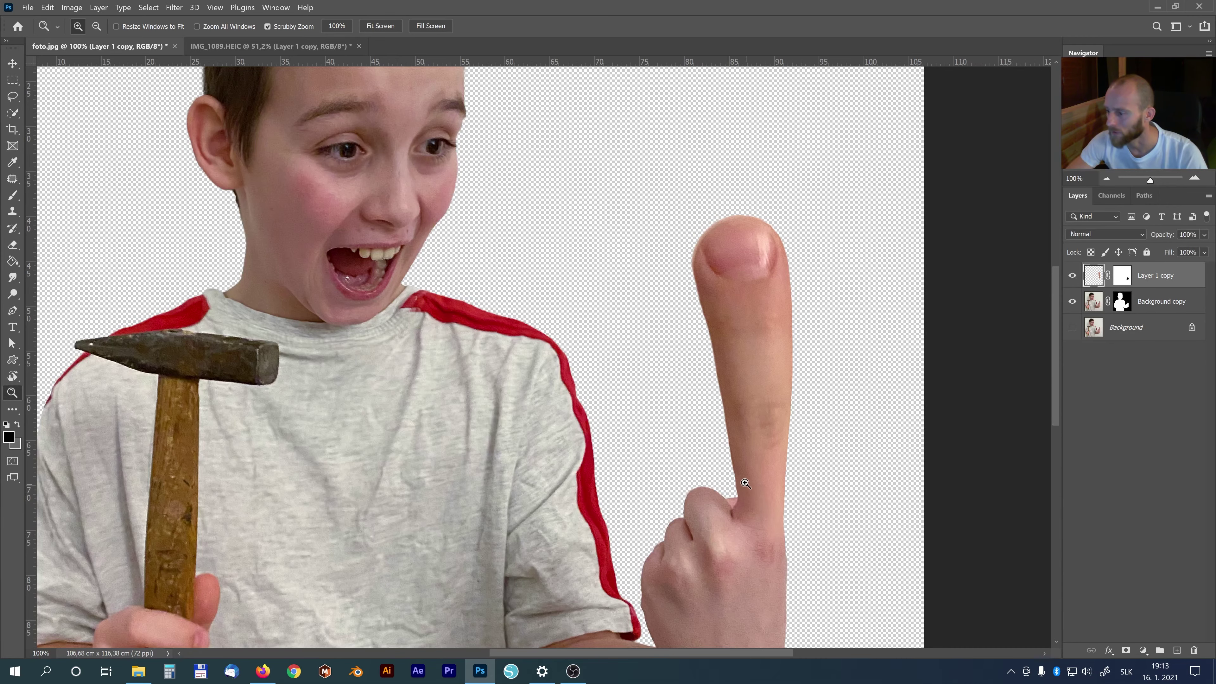
Target the finger layer's mask and set up a hard brush at 94% hardness, 26 px.
left_click(1121, 283)
left_click_drag(724, 504, 775, 482)
key("b")
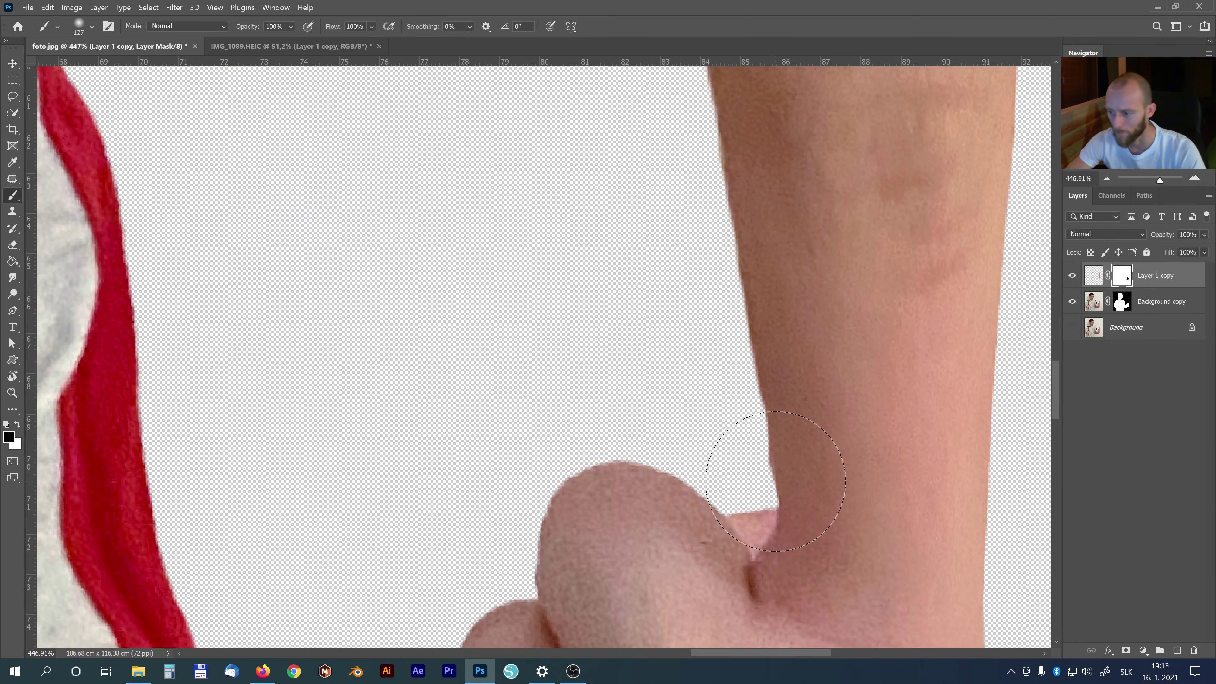
right_click(775, 481)
left_click_drag(883, 435, 894, 434)
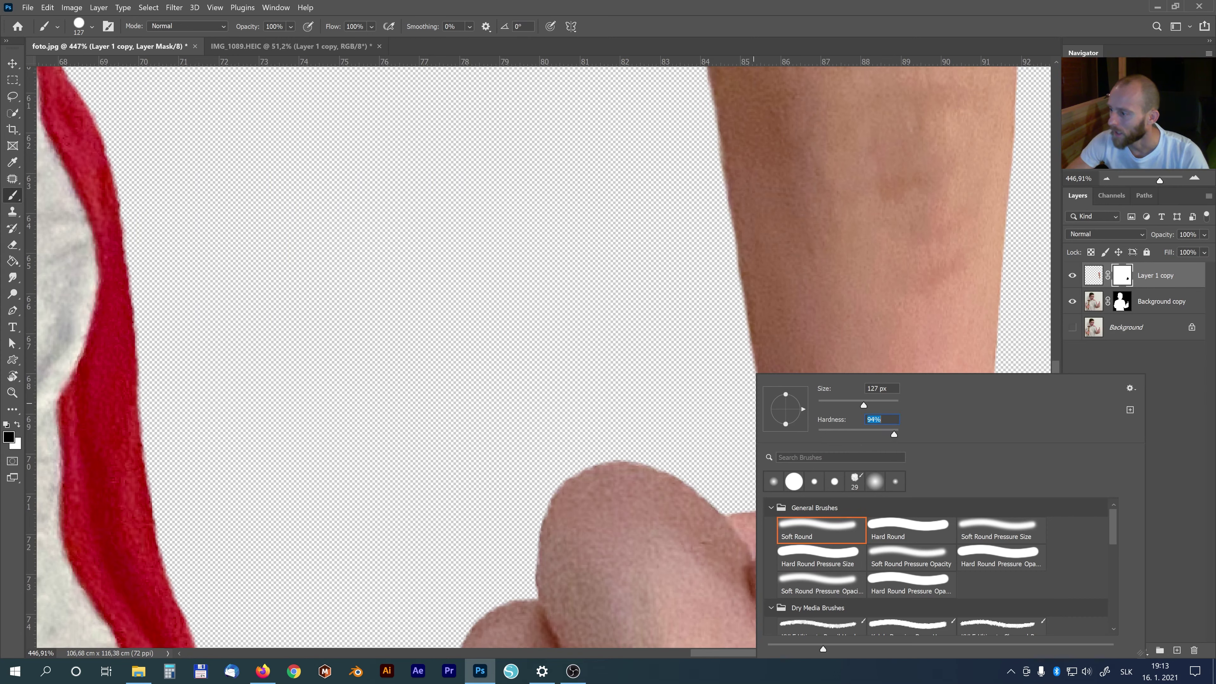
left_click(830, 402)
key("Return")
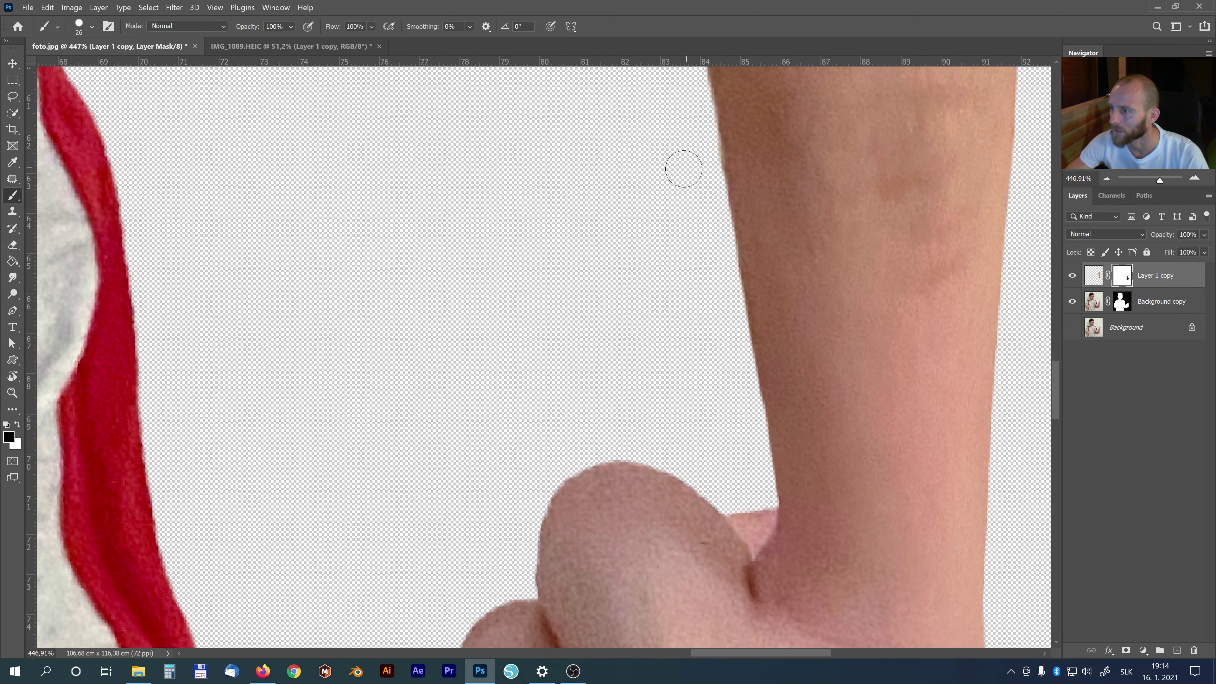
Zoom back out to see the whole boy and reselect the finger layer's pixels.
key("z")
left_click(337, 26)
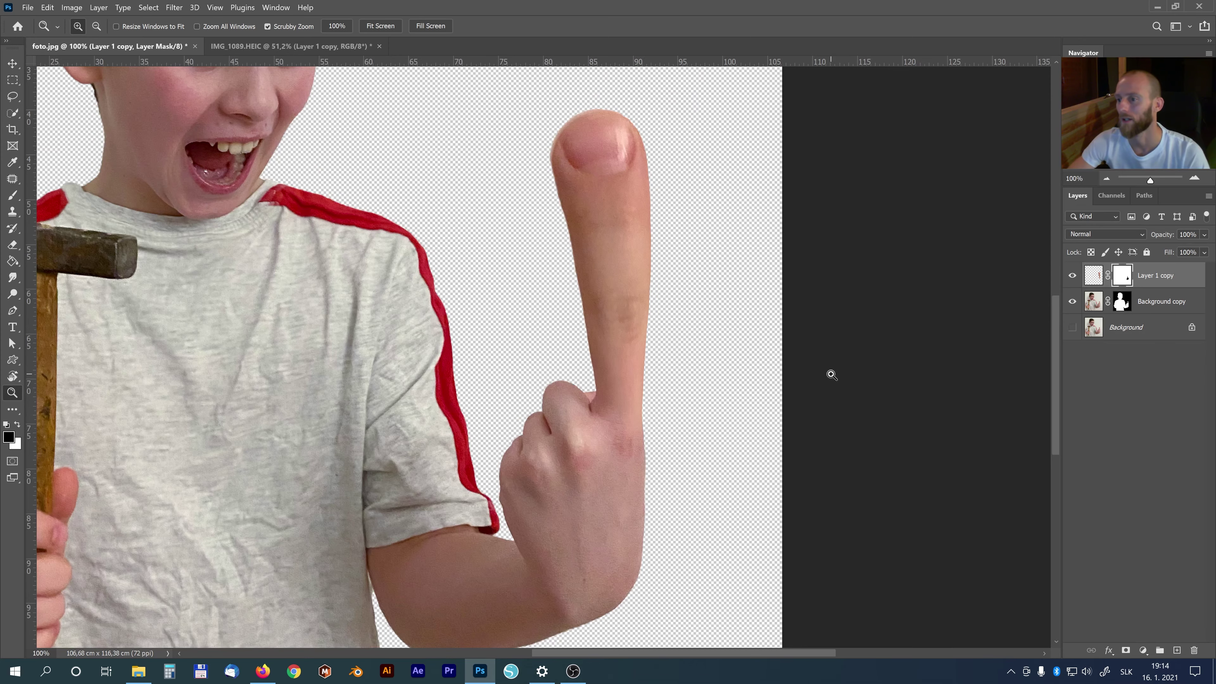
left_click_drag(706, 413, 695, 419)
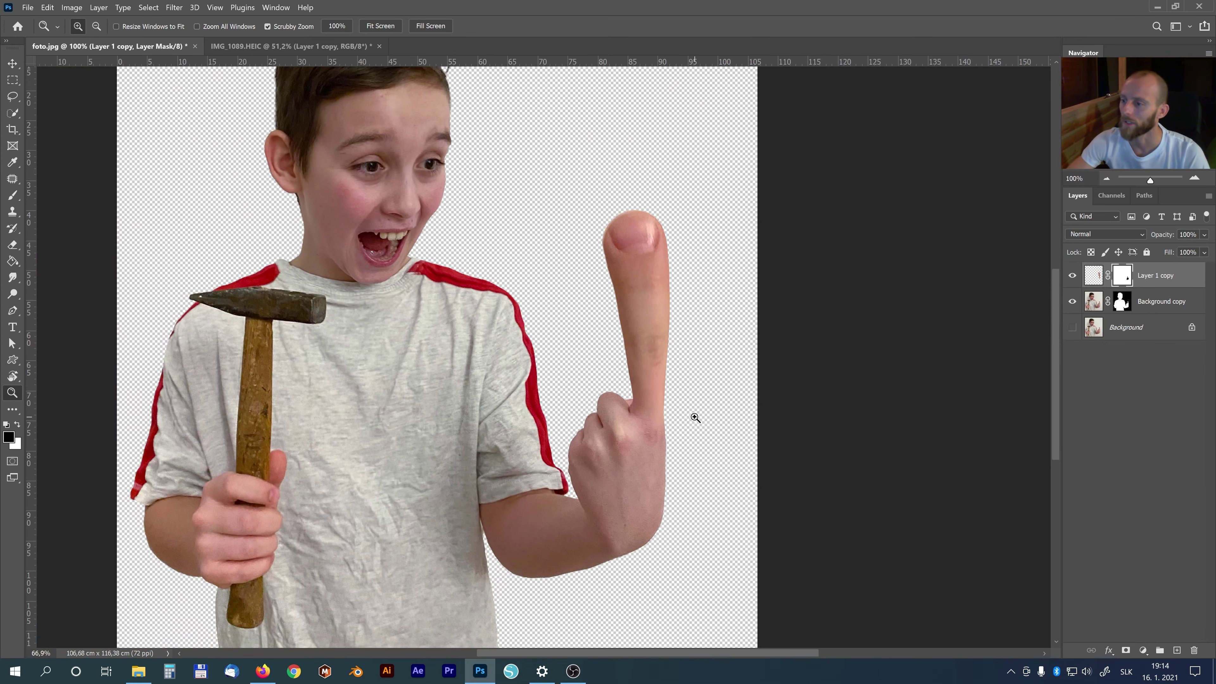
left_click(1094, 277)
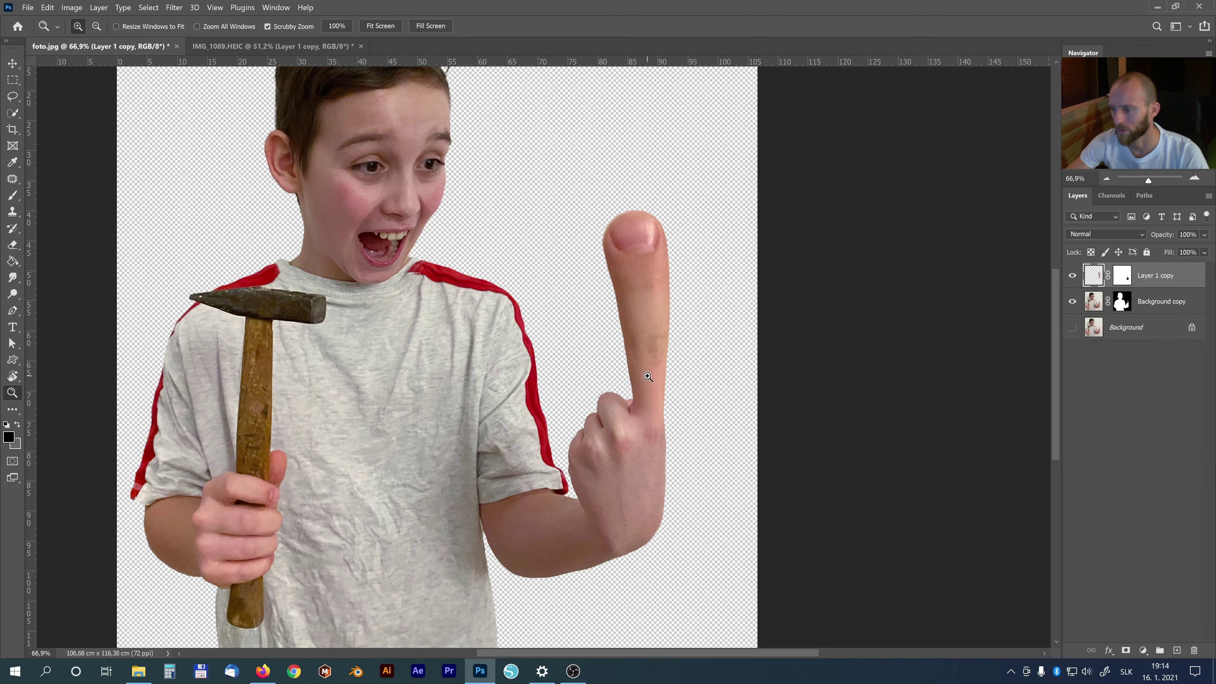
Apply Levels to the finger with output black raised to 16, then view at 100%.
key("ctrl+l")
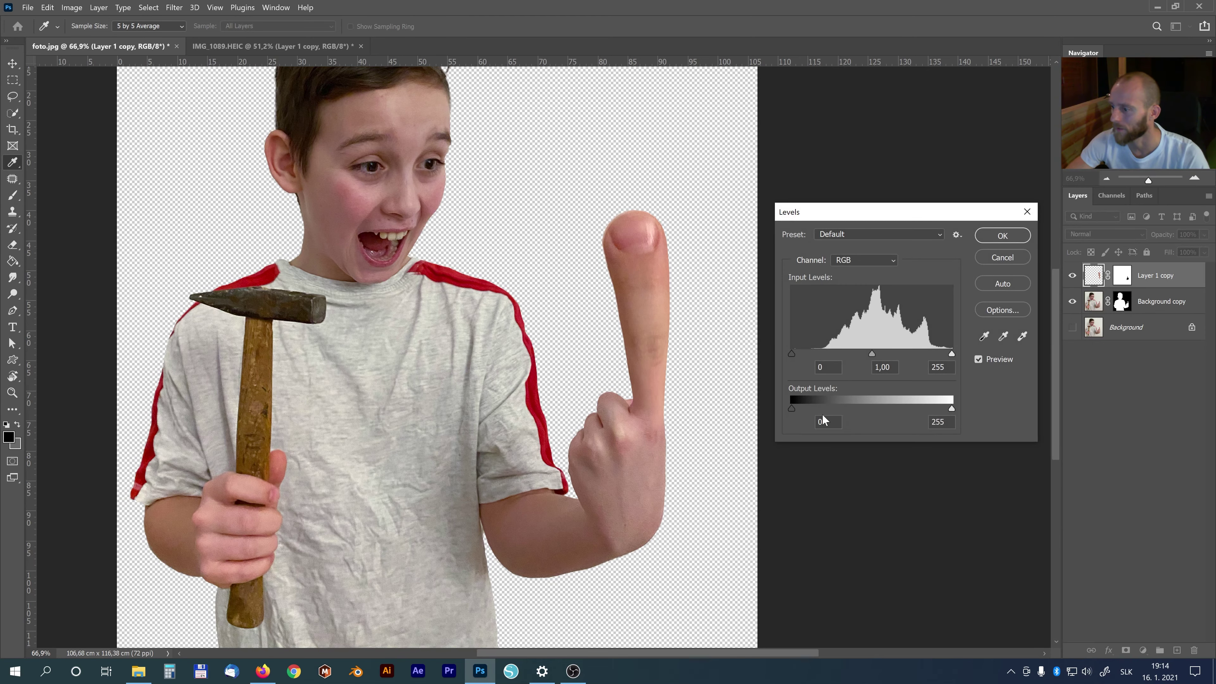
mouse_move(793, 409)
left_mouse_down()
mouse_move(819, 408)
mouse_move(796, 406)
left_mouse_up()
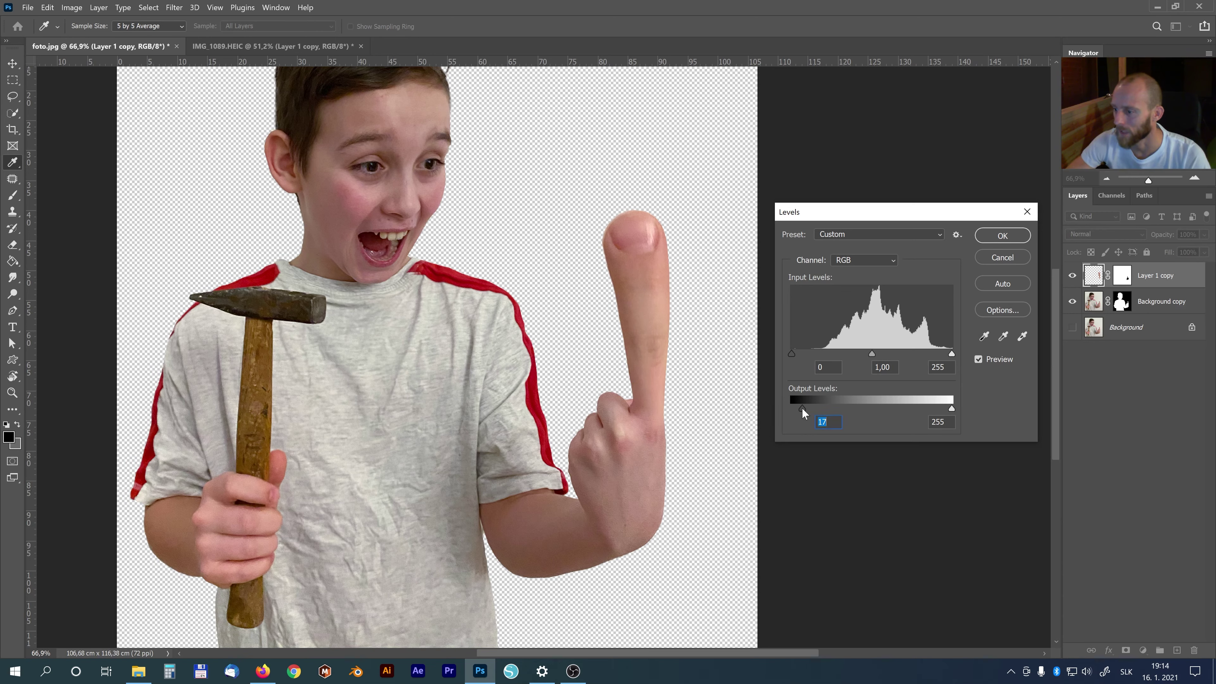
left_click(1002, 235)
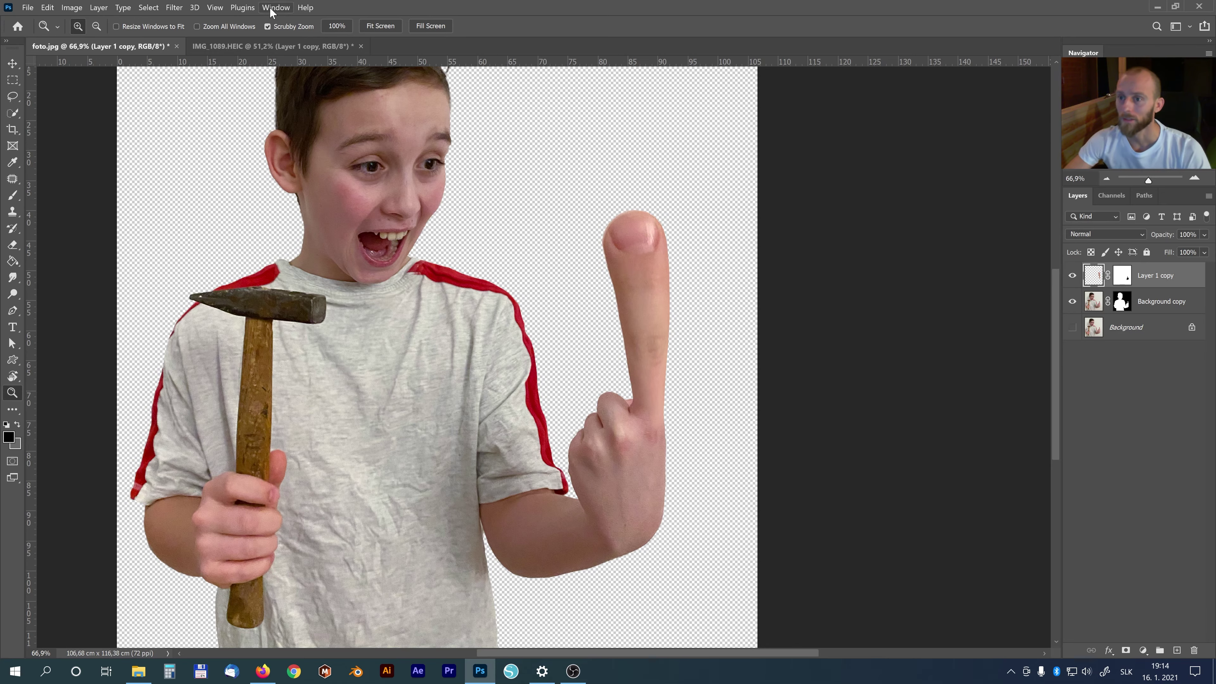
left_click(337, 26)
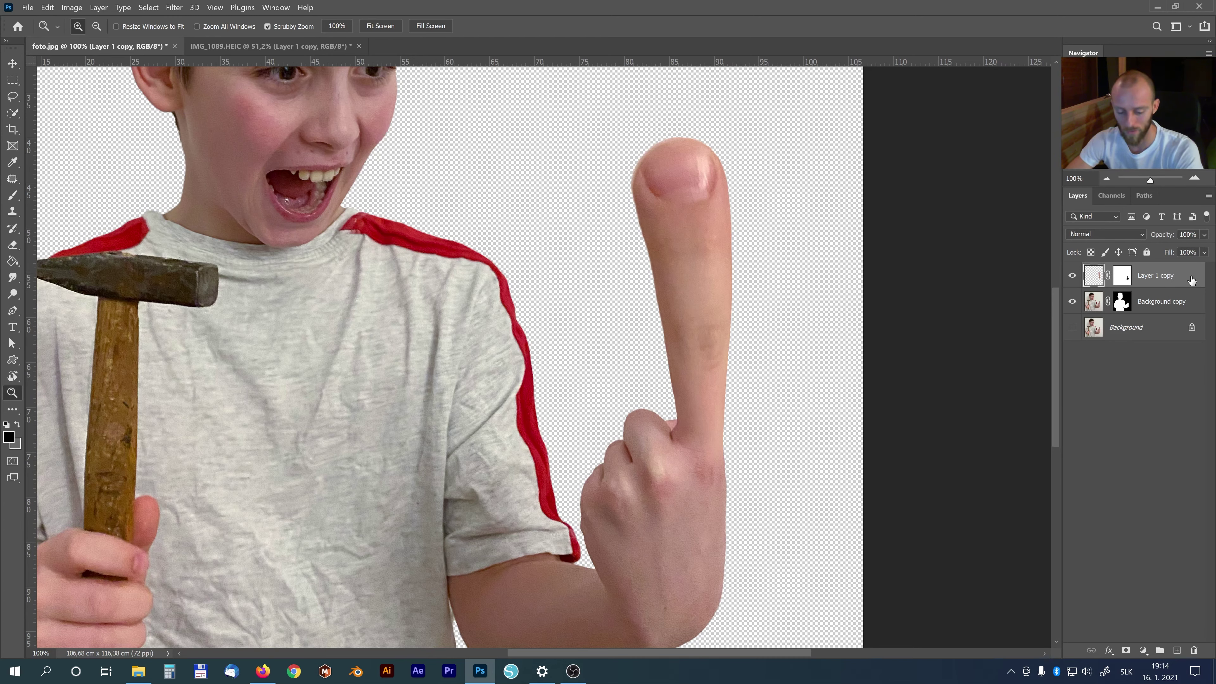
Duplicate the finger layer and apply a High Pass filter with a 7.0-pixel radius.
key("ctrl+j")
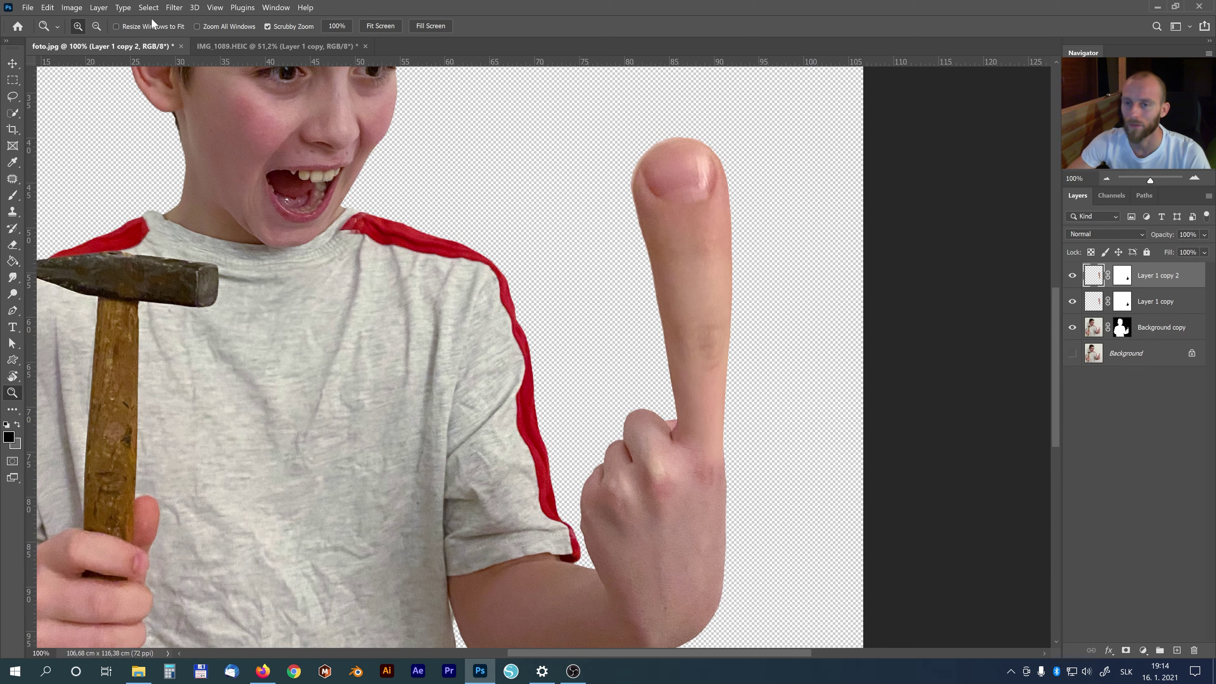
left_click(174, 7)
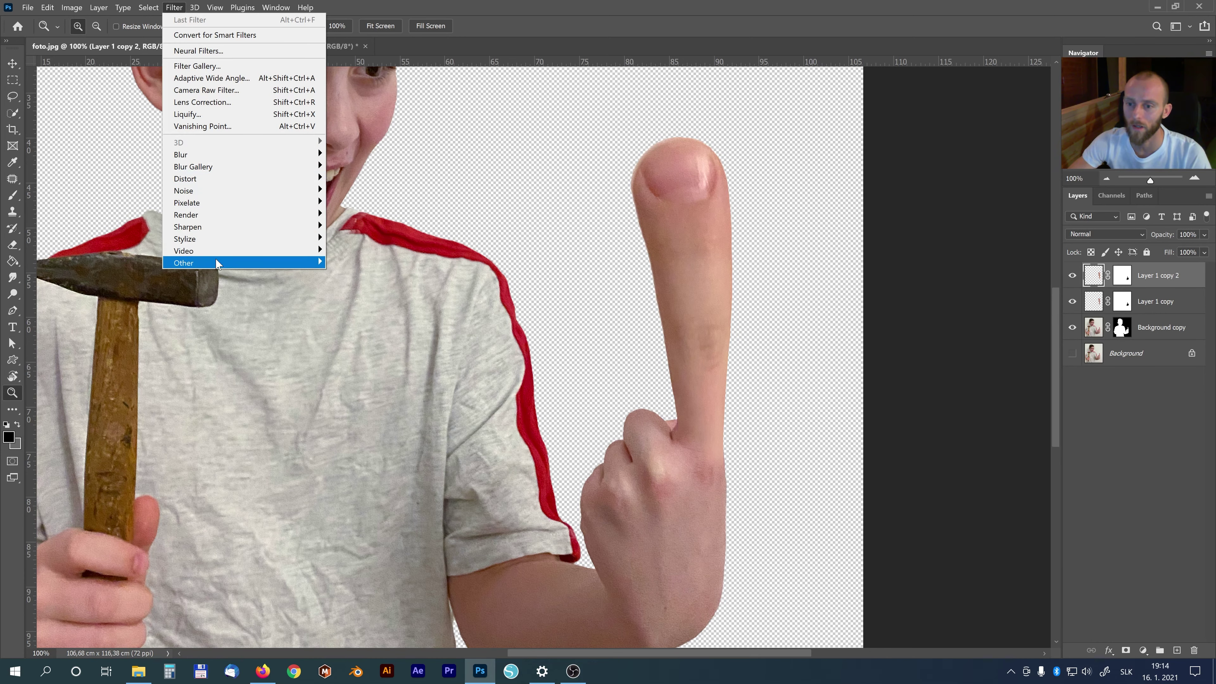
mouse_move(190, 262)
left_click(371, 277)
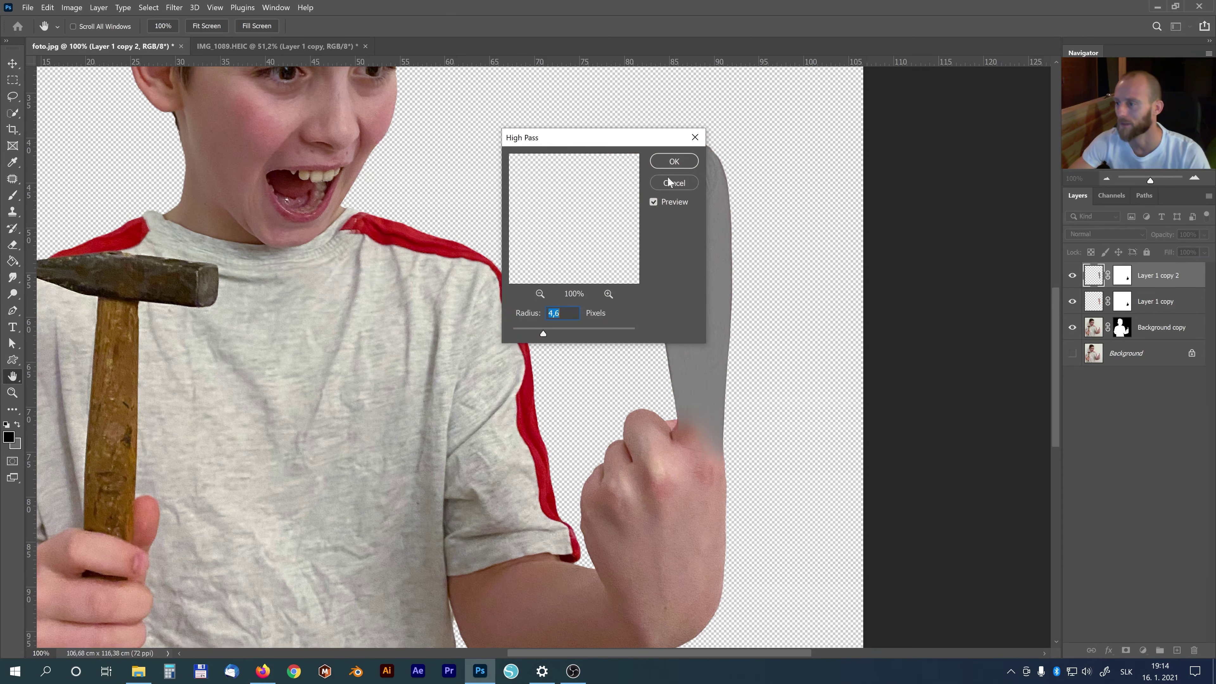
left_click_drag(666, 136, 945, 155)
left_click(707, 185)
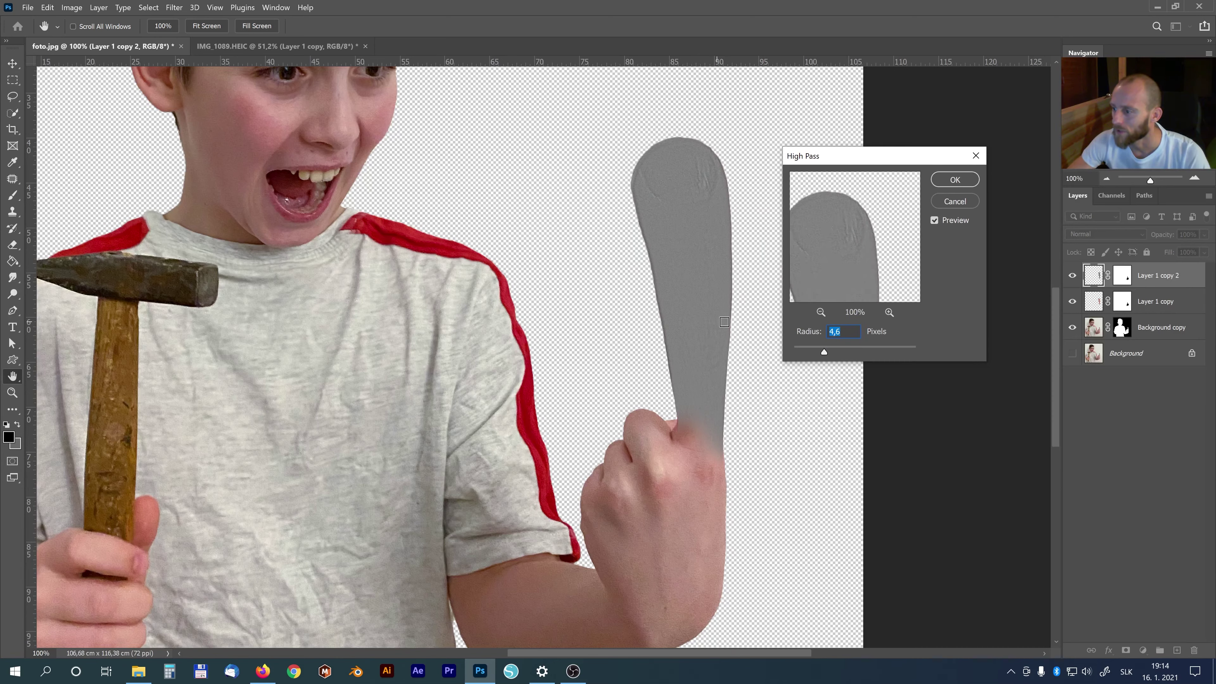
left_click_drag(844, 347, 864, 348)
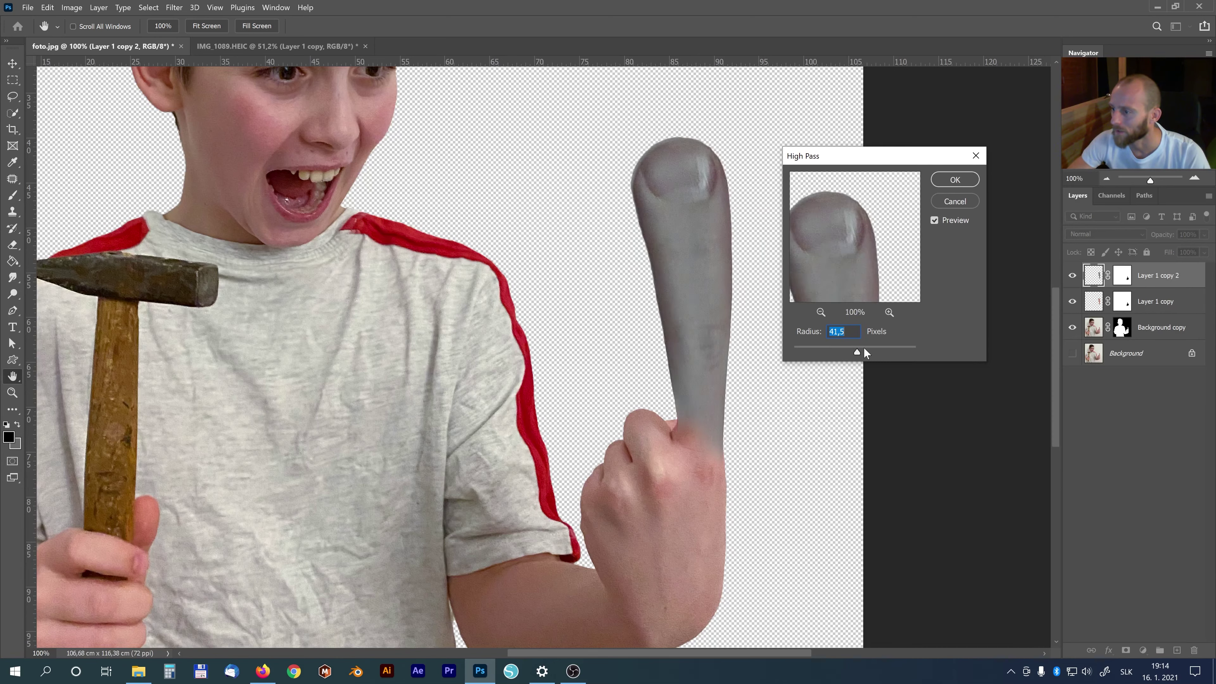
left_click(840, 349)
left_click_drag(835, 348, 831, 348)
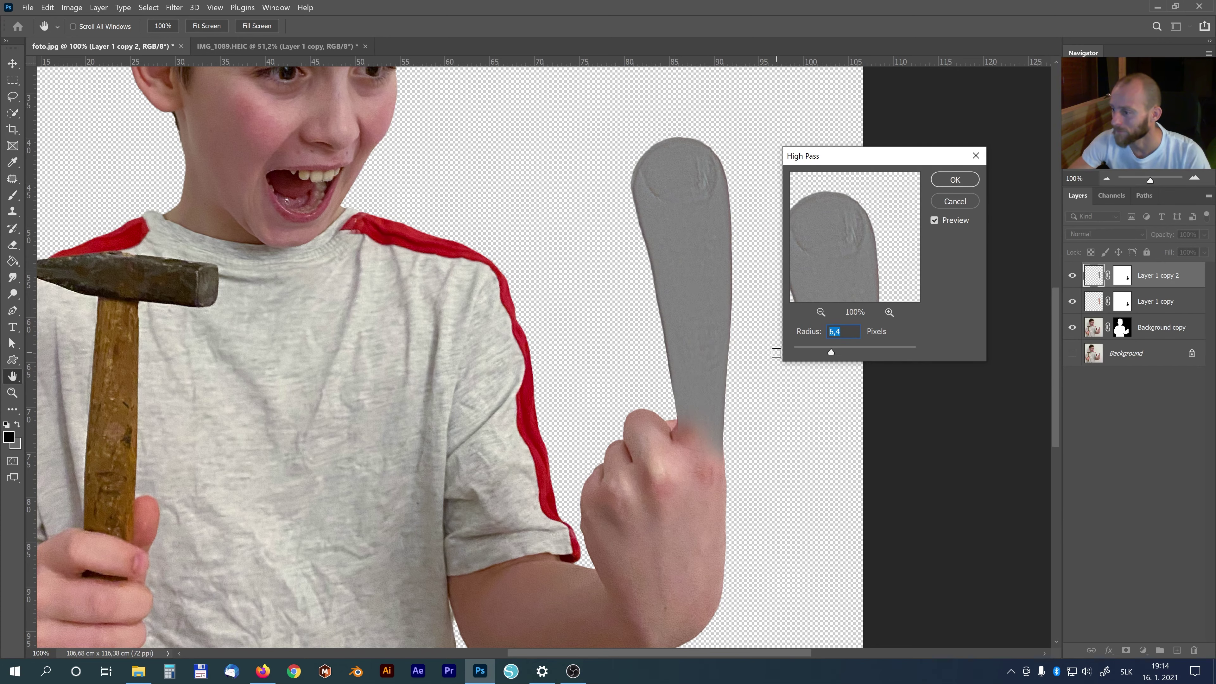
left_click(842, 350)
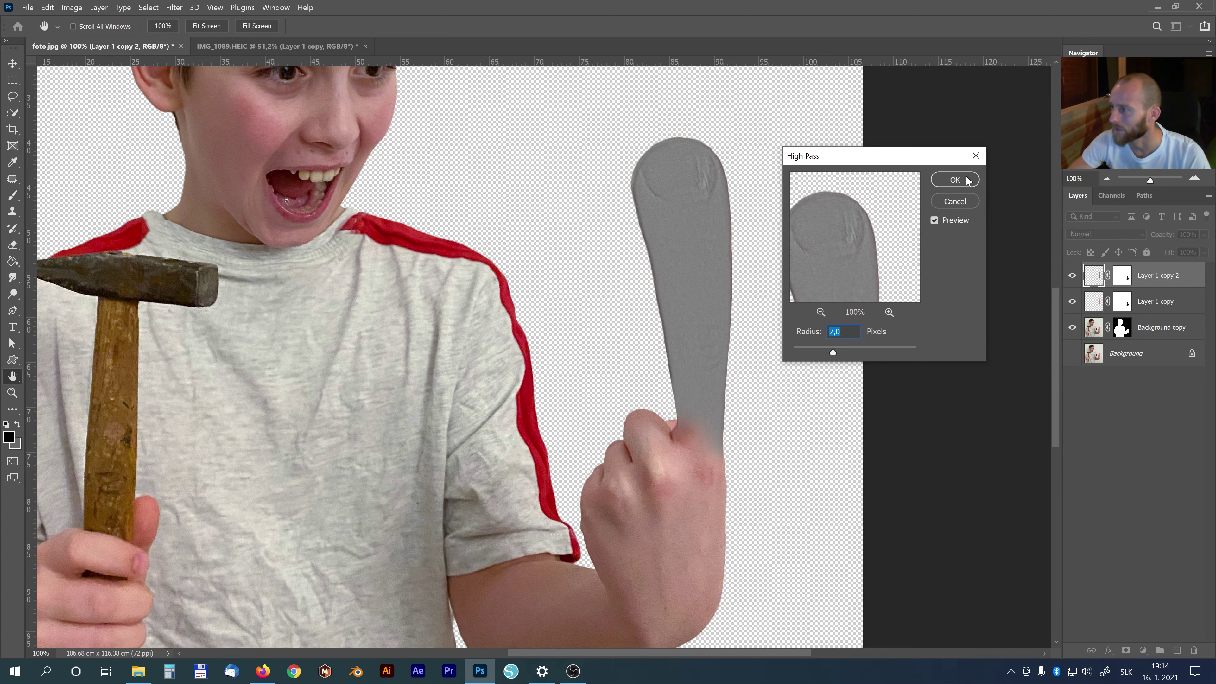
left_click(955, 179)
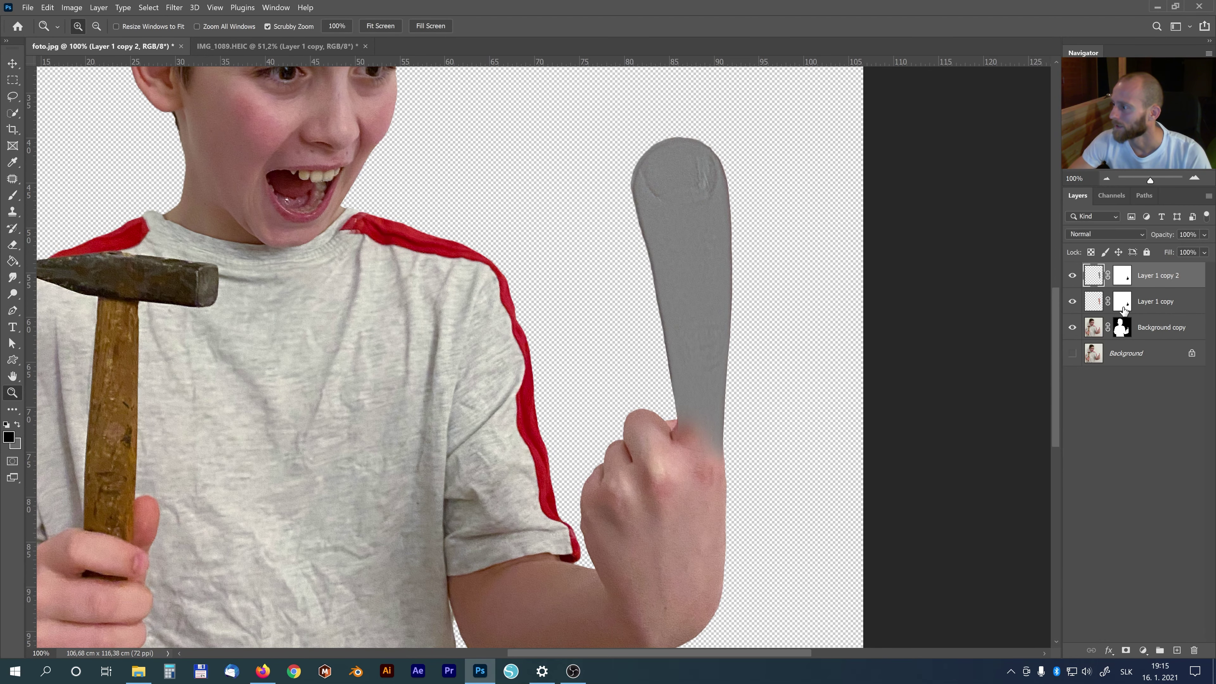
Clip the High Pass layer to the finger, blend it as Overlay, and compare it on and off.
left_click(1171, 286, "alt")
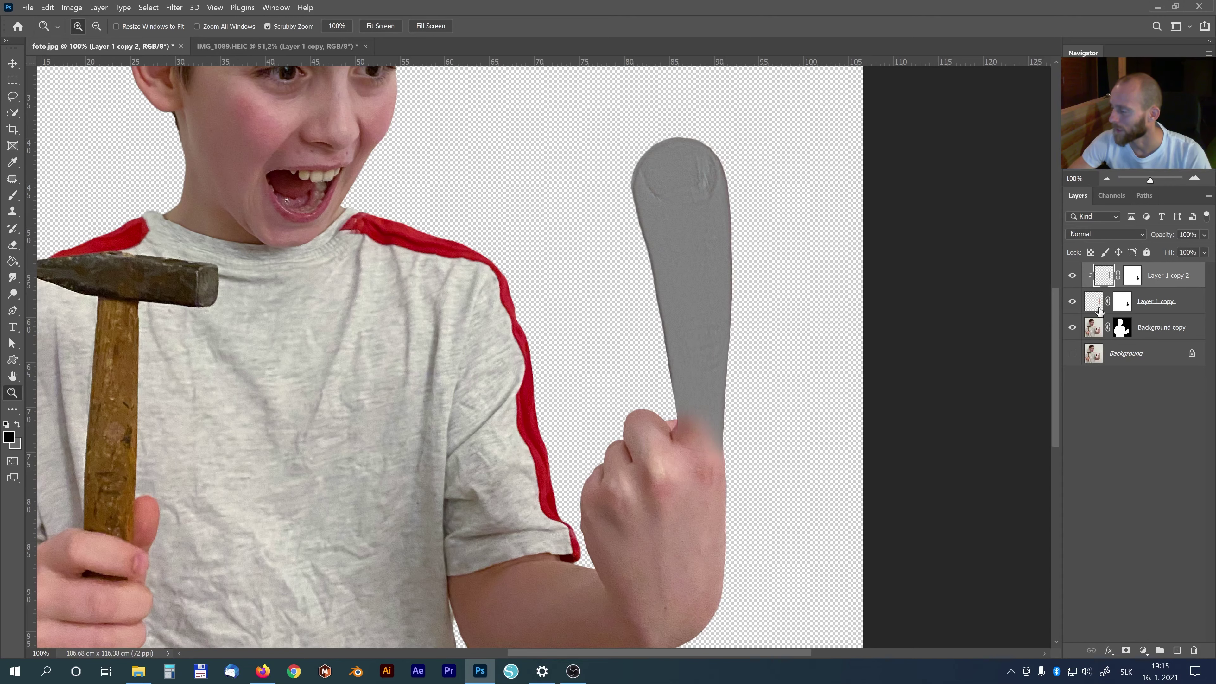
left_click(1117, 233)
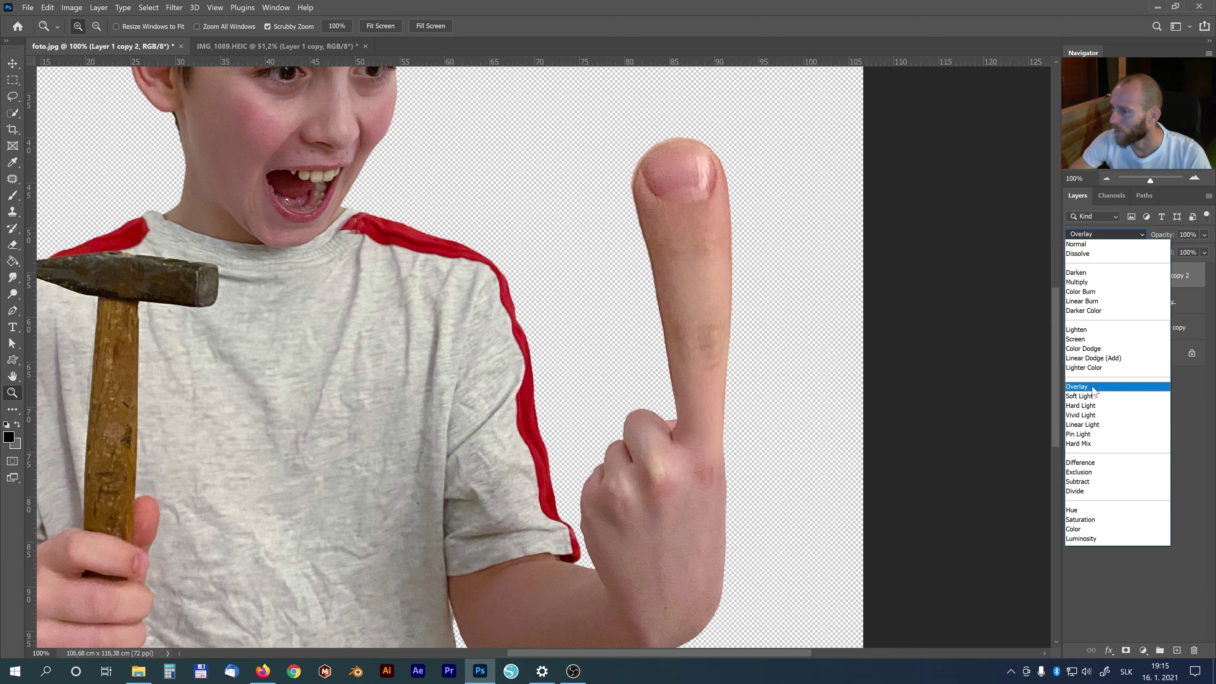
left_click(1093, 387)
left_click(1072, 276)
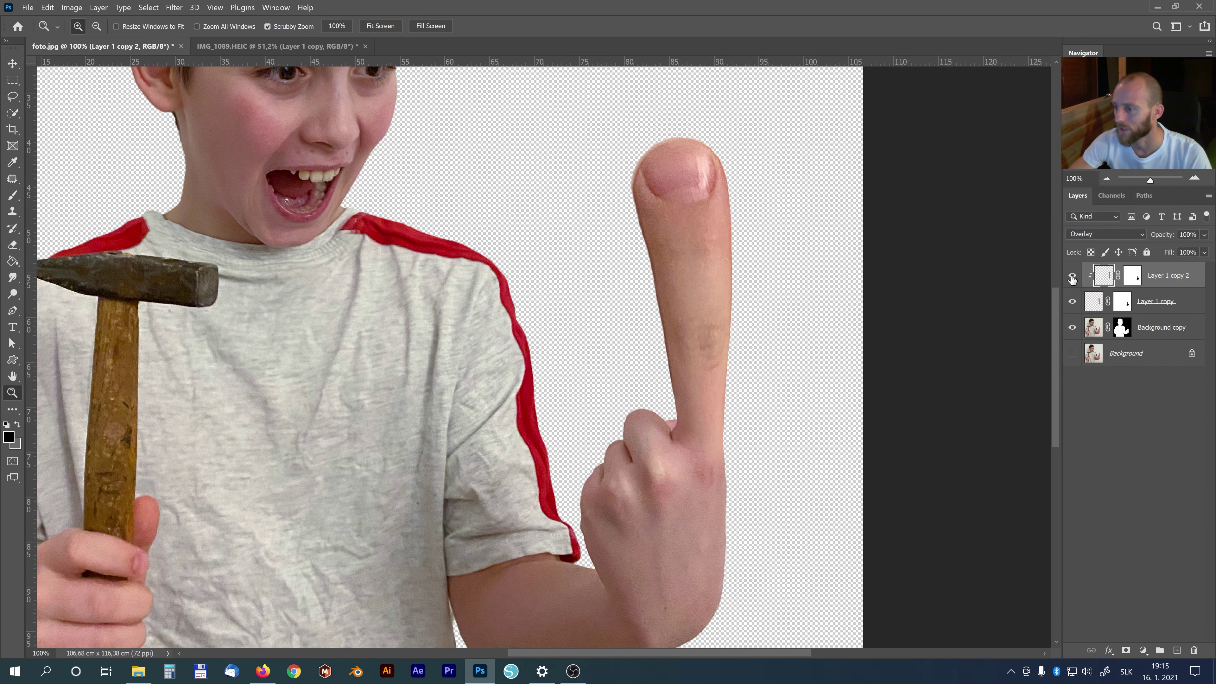
left_click(1072, 276)
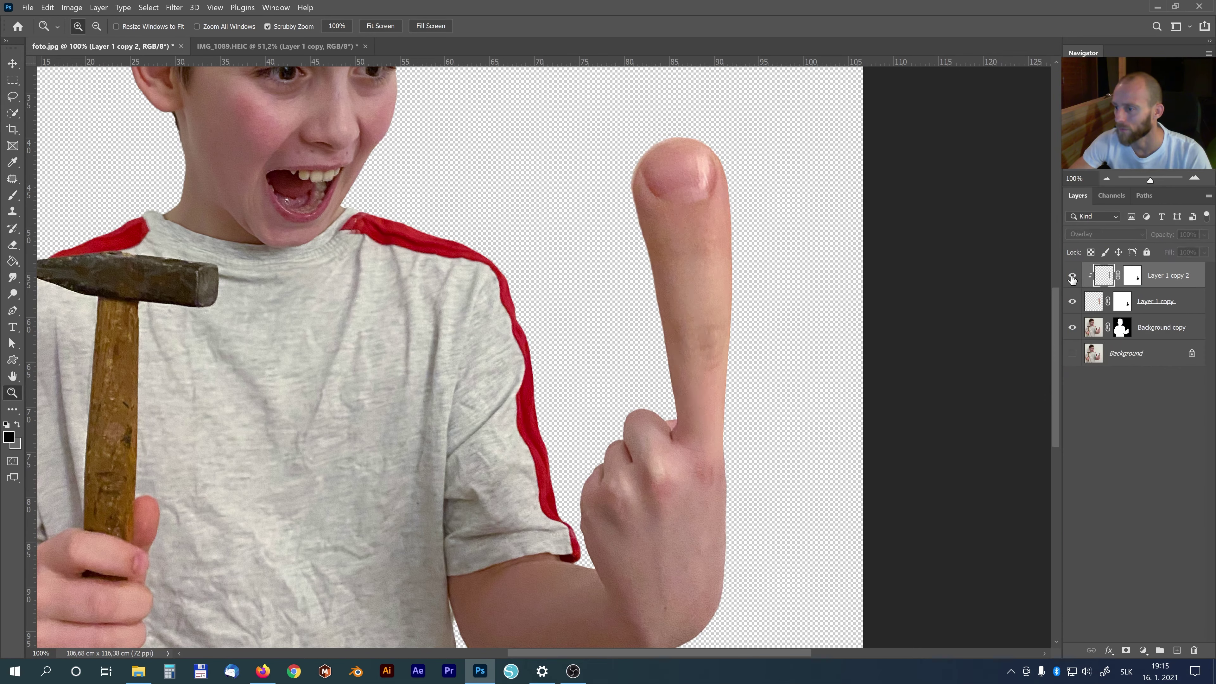
left_click(1072, 277)
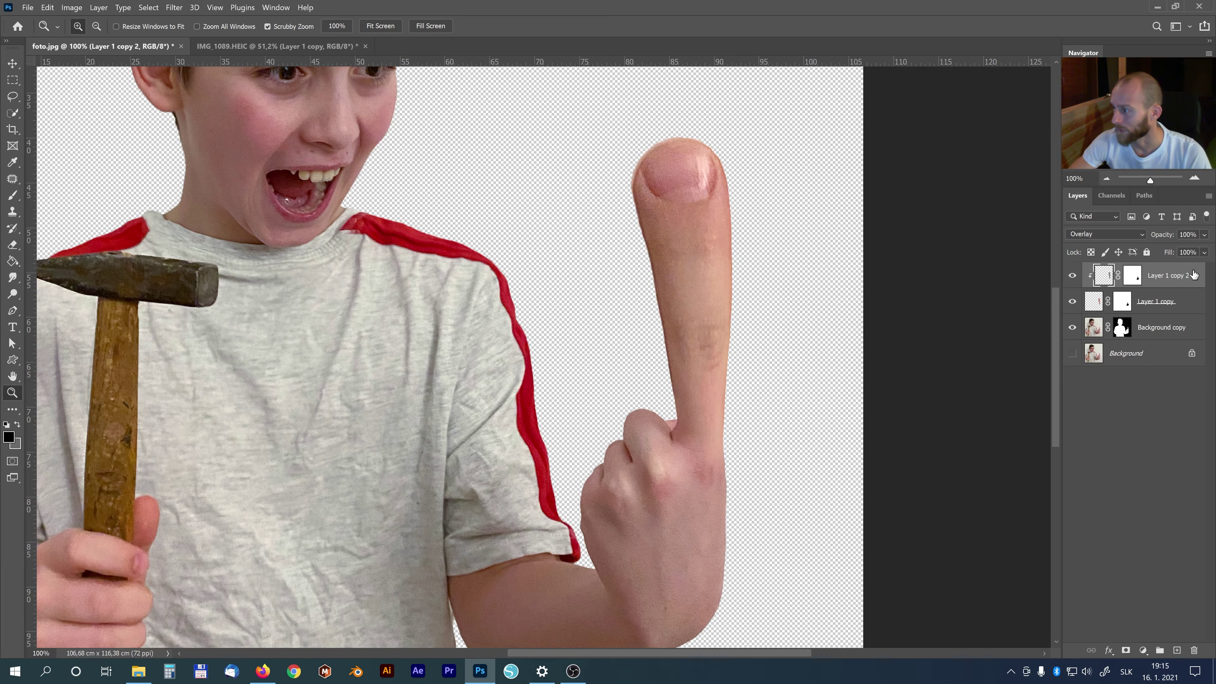
Toggle the finger overlay layer's visibility again, then target its layer mask.
key("v")
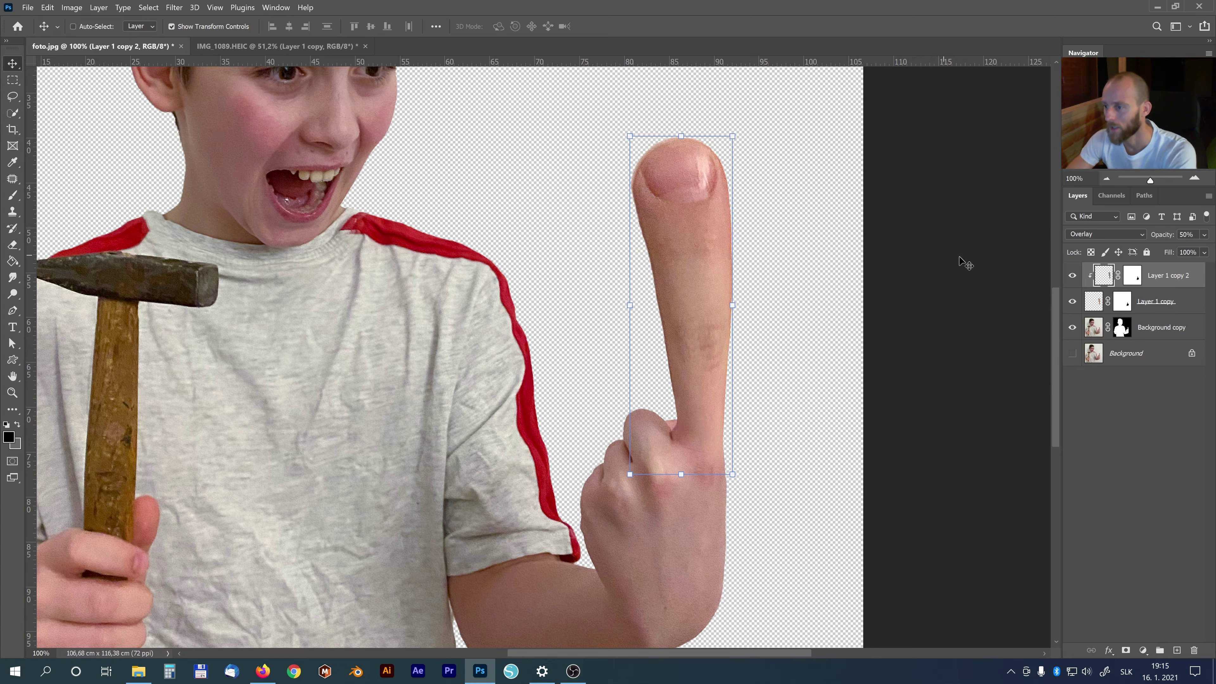
left_click(1072, 276)
left_click(1073, 276)
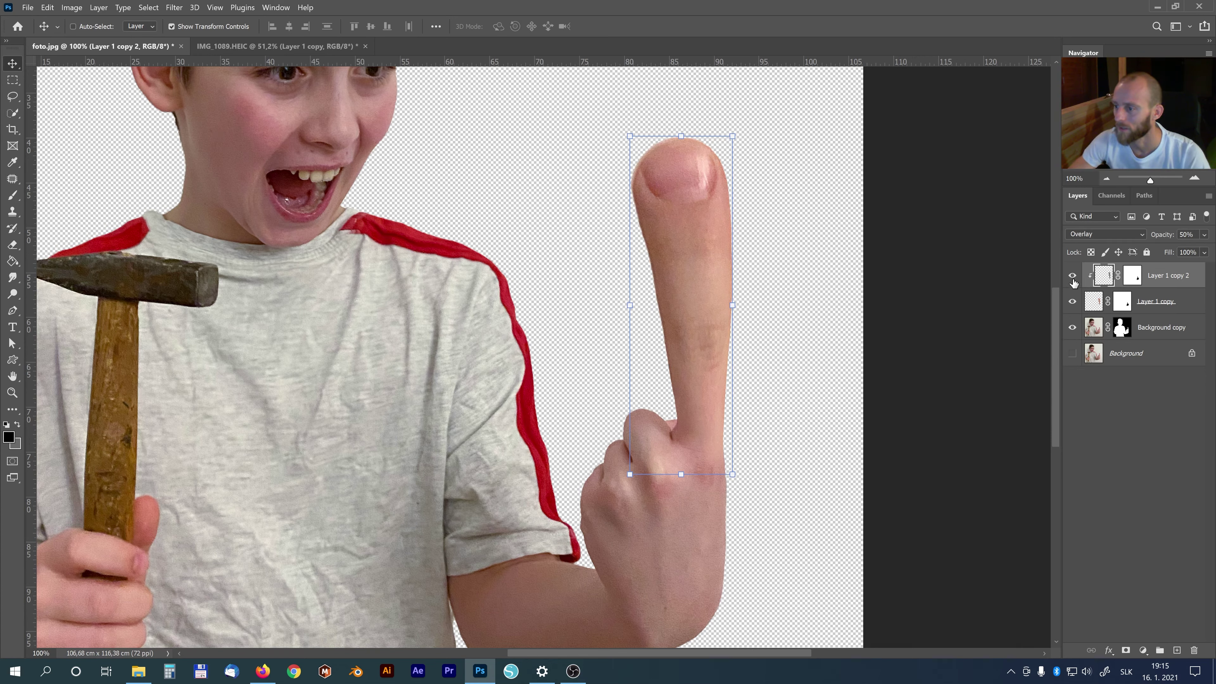
left_click(1135, 277)
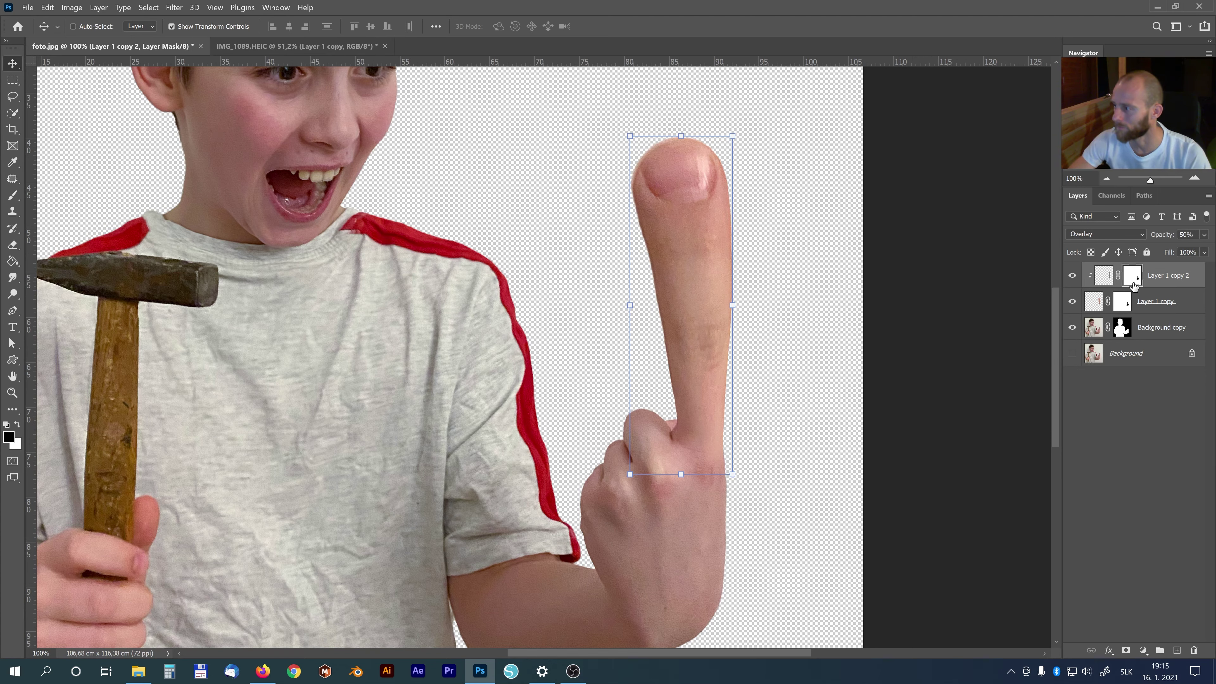
Make the brush large and soft, then fit the whole image in the window.
key("b")
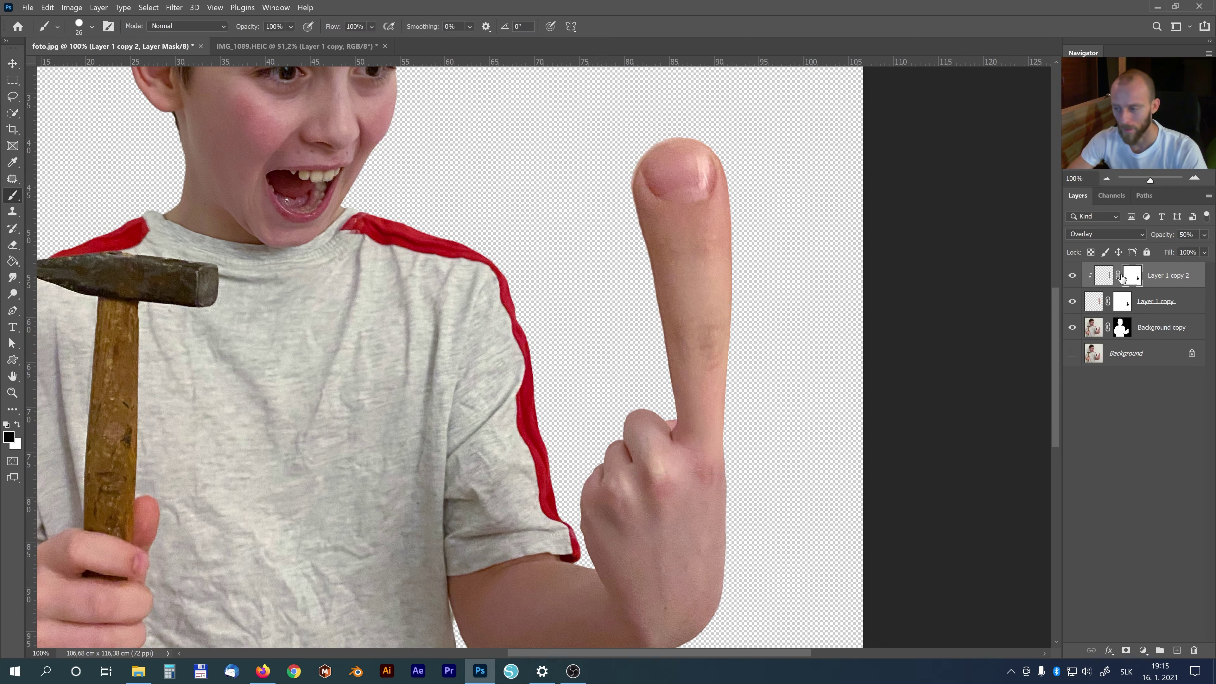
left_click_drag(581, 358, 590, 246)
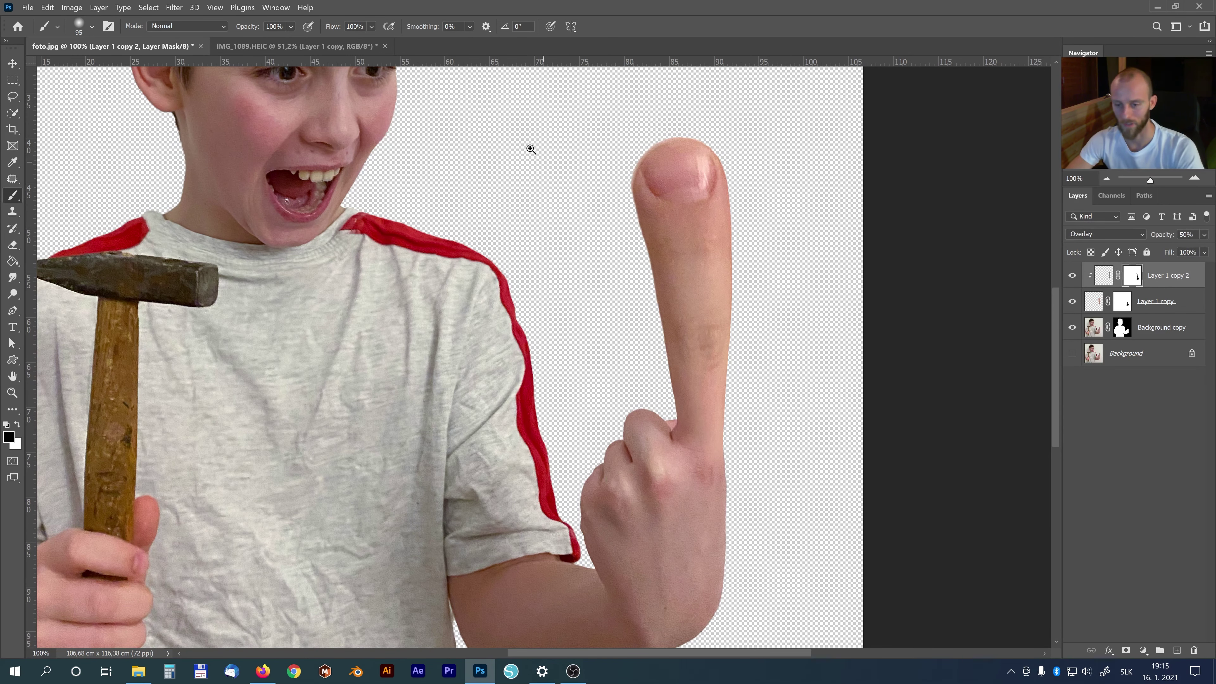
key("z")
left_click(379, 27)
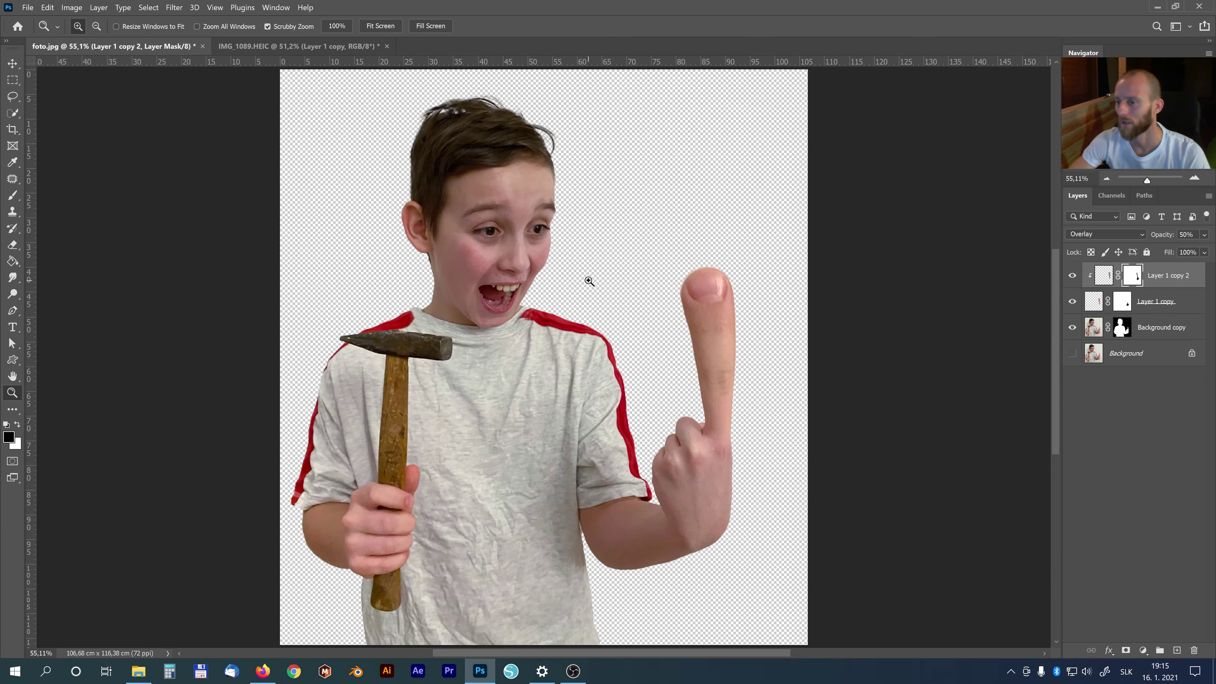
Save the composite as foto.psd with Maximize Compatibility, then add a new empty Layer 1.
key("ctrl+shift+s")
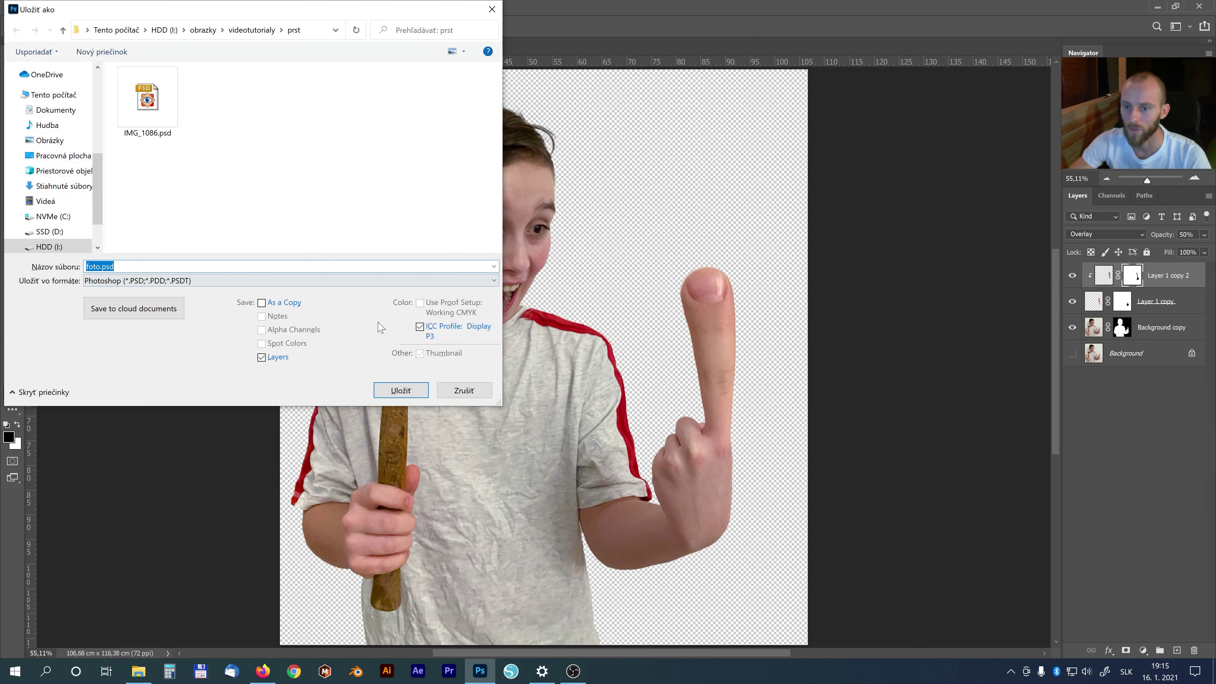
left_click(402, 391)
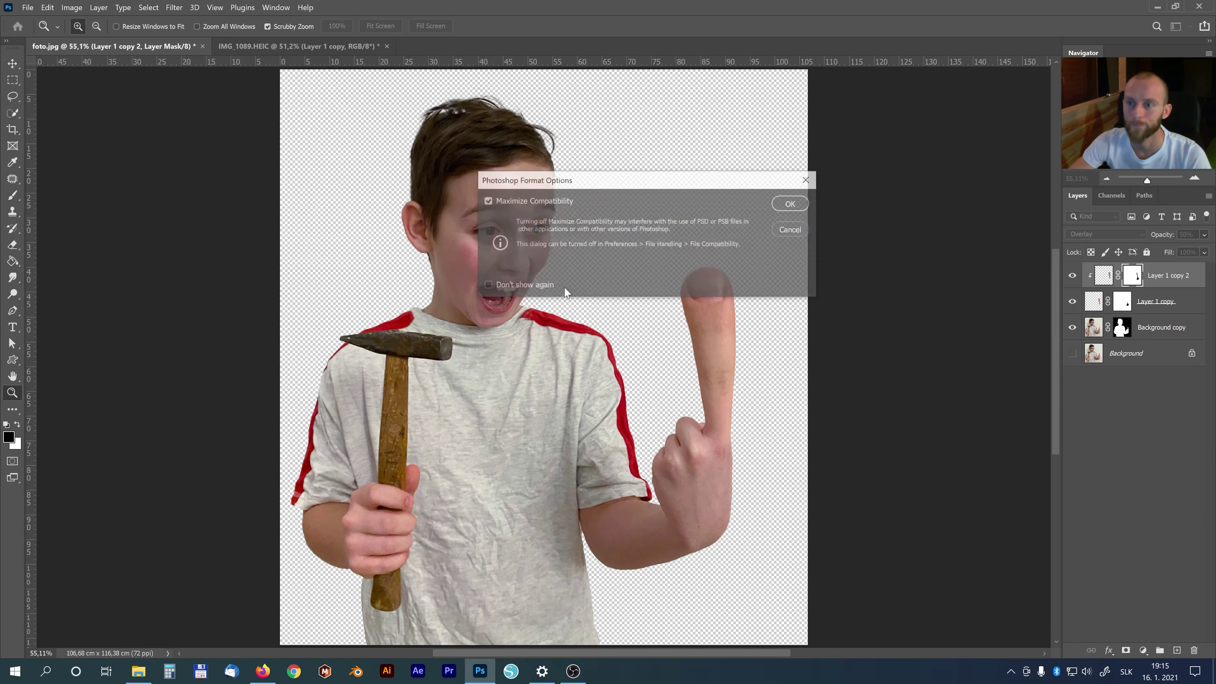
left_click(800, 202)
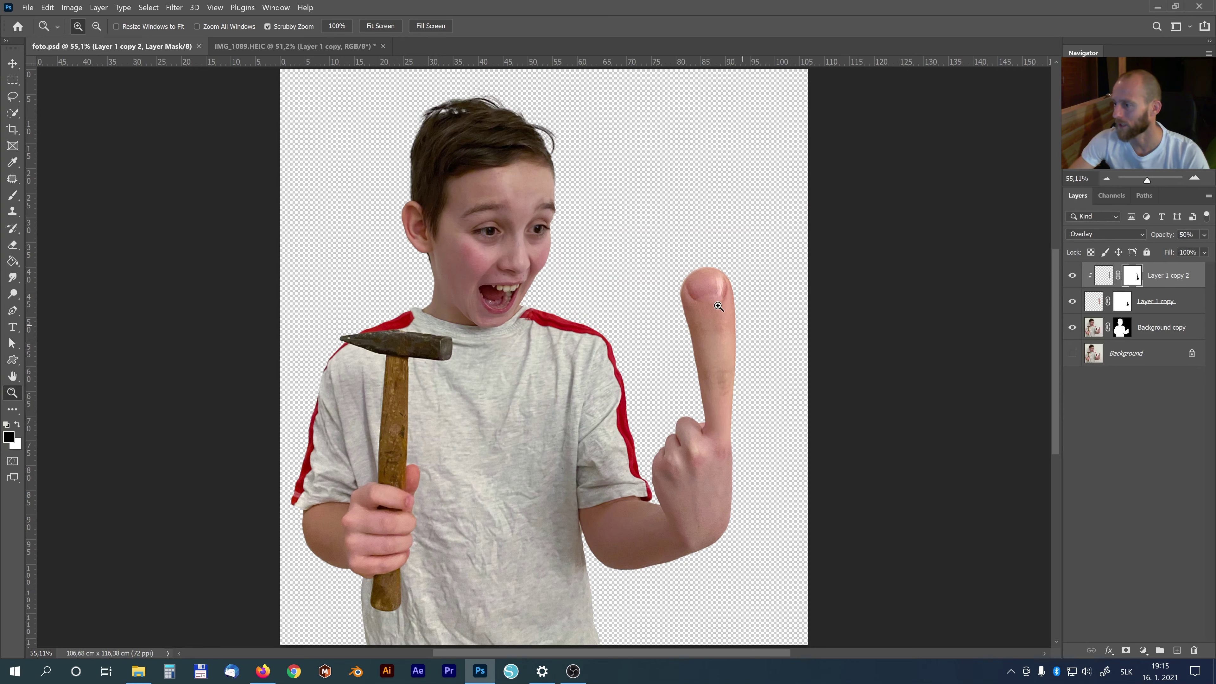
left_click(1178, 651)
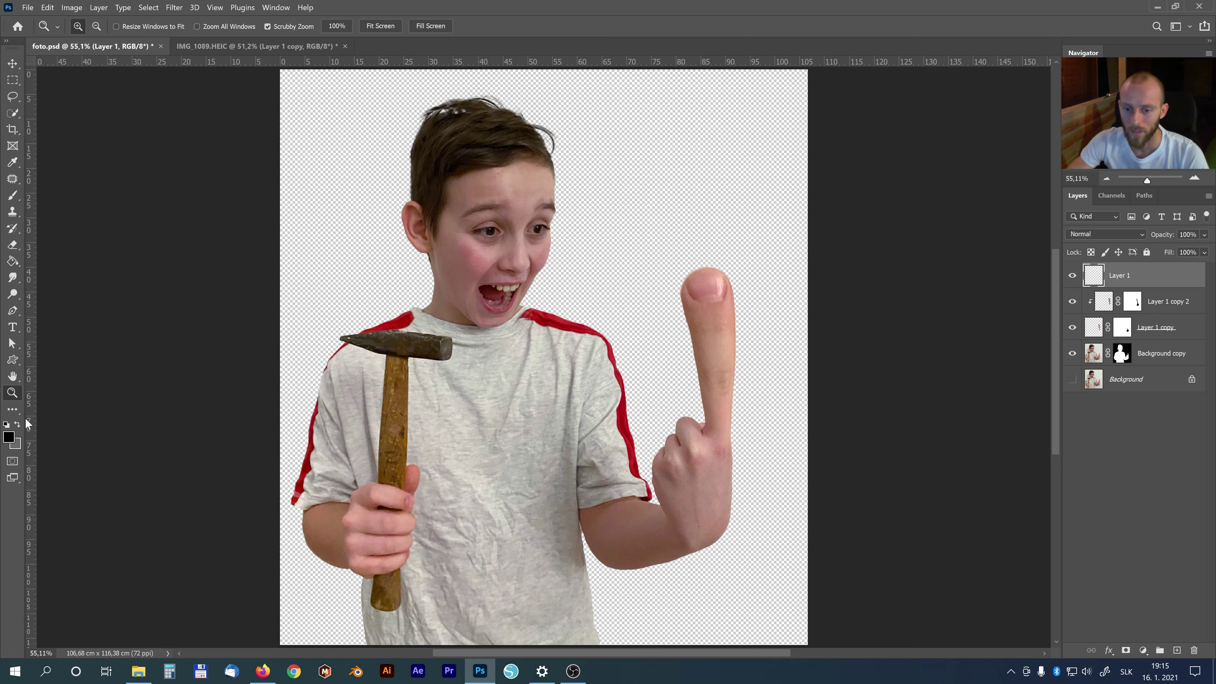
Pick a dark red foreground colour and paint a soft dab over the fingertip.
left_click(10, 437)
left_click(263, 243)
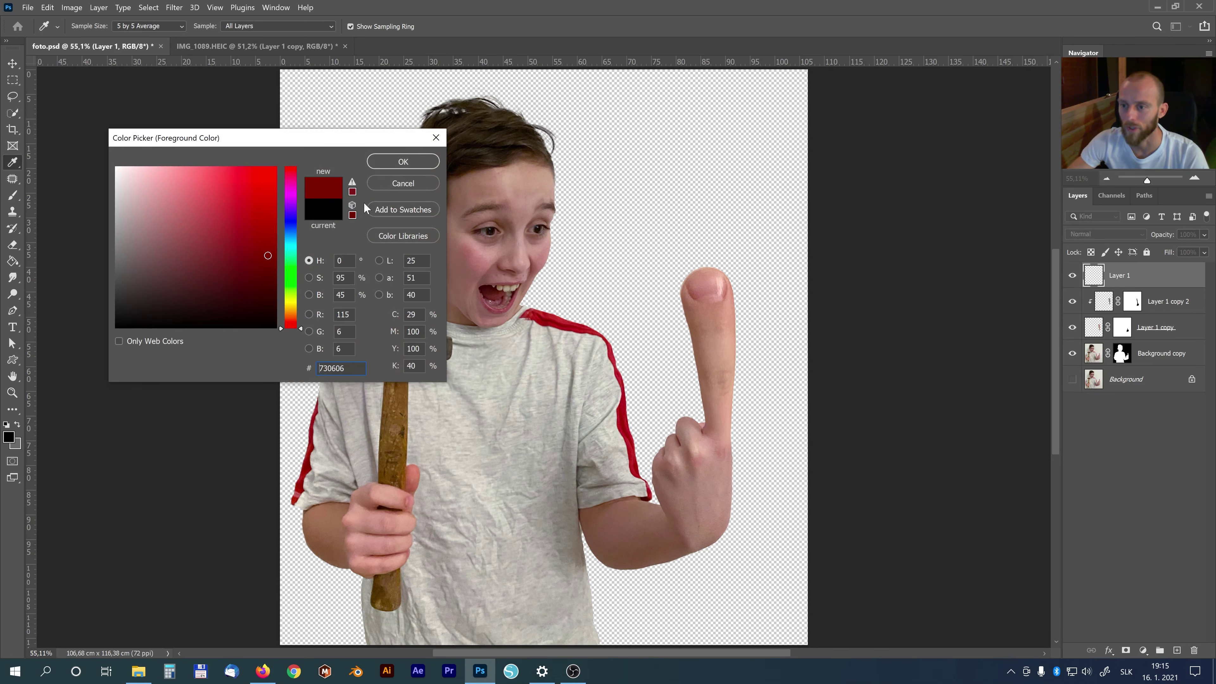
left_click(403, 161)
key("b")
mouse_move(720, 288)
left_mouse_down()
mouse_move(707, 303)
mouse_move(720, 317)
left_mouse_up()
key("ctrl+z")
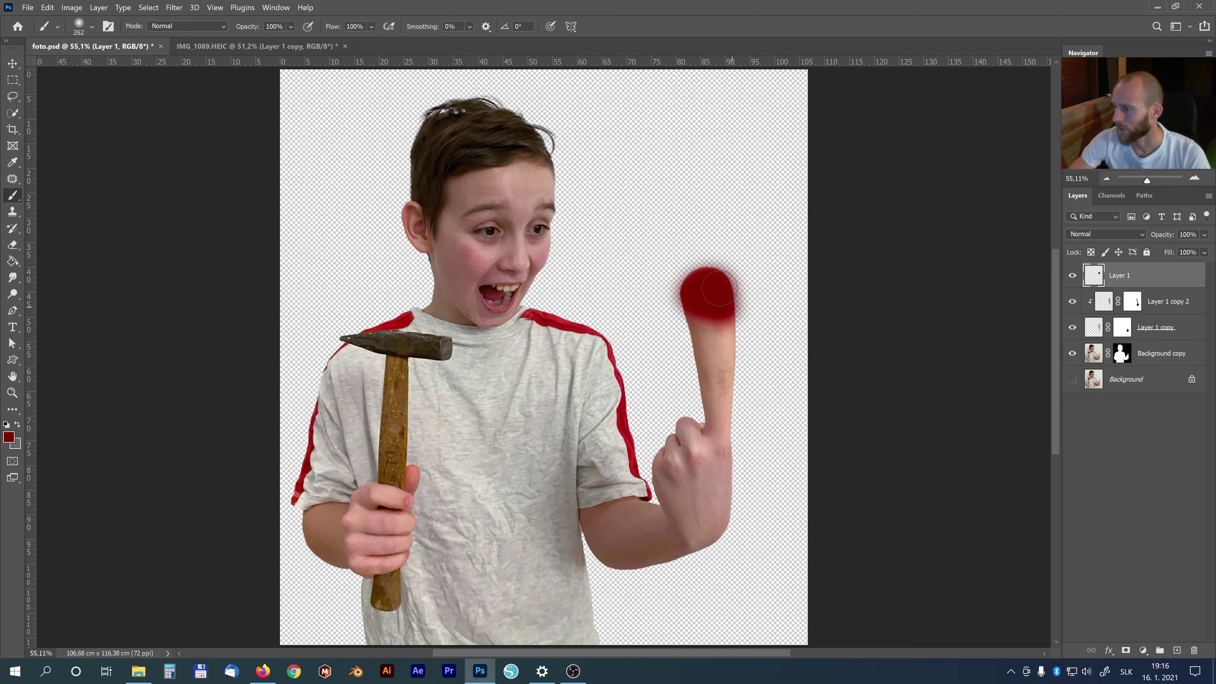
Clip the red layer to the finger and blend it as Overlay at 50% opacity.
left_click(1160, 284, "alt")
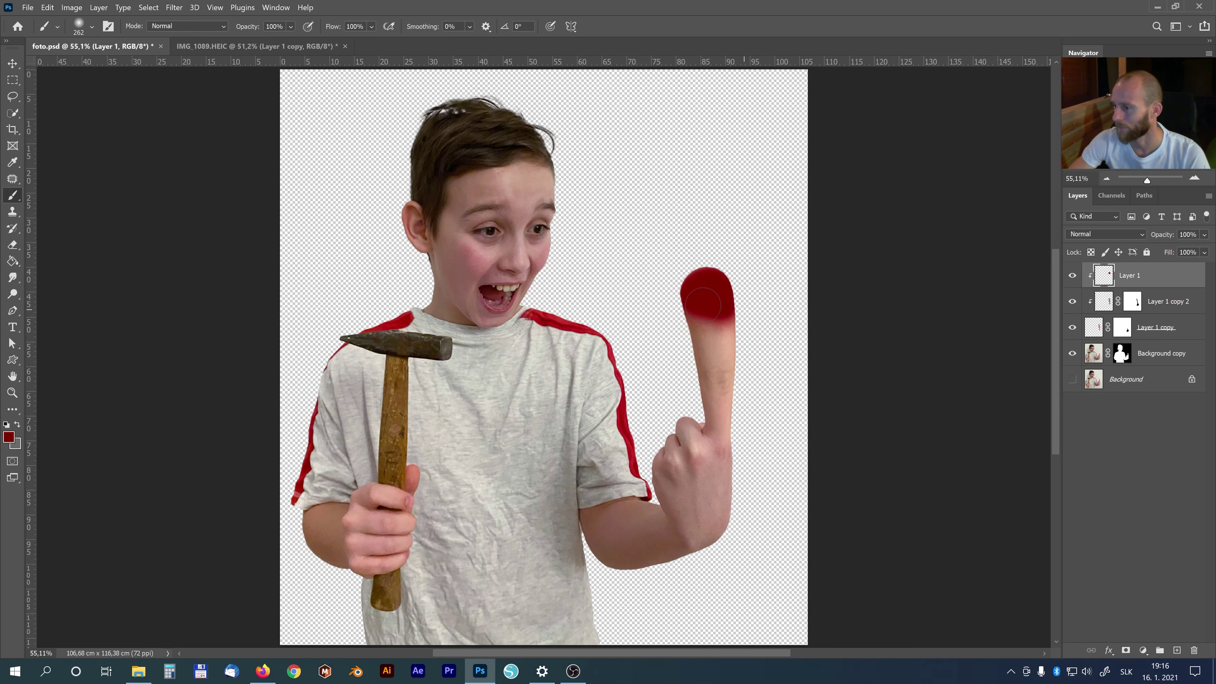
left_click(1129, 238)
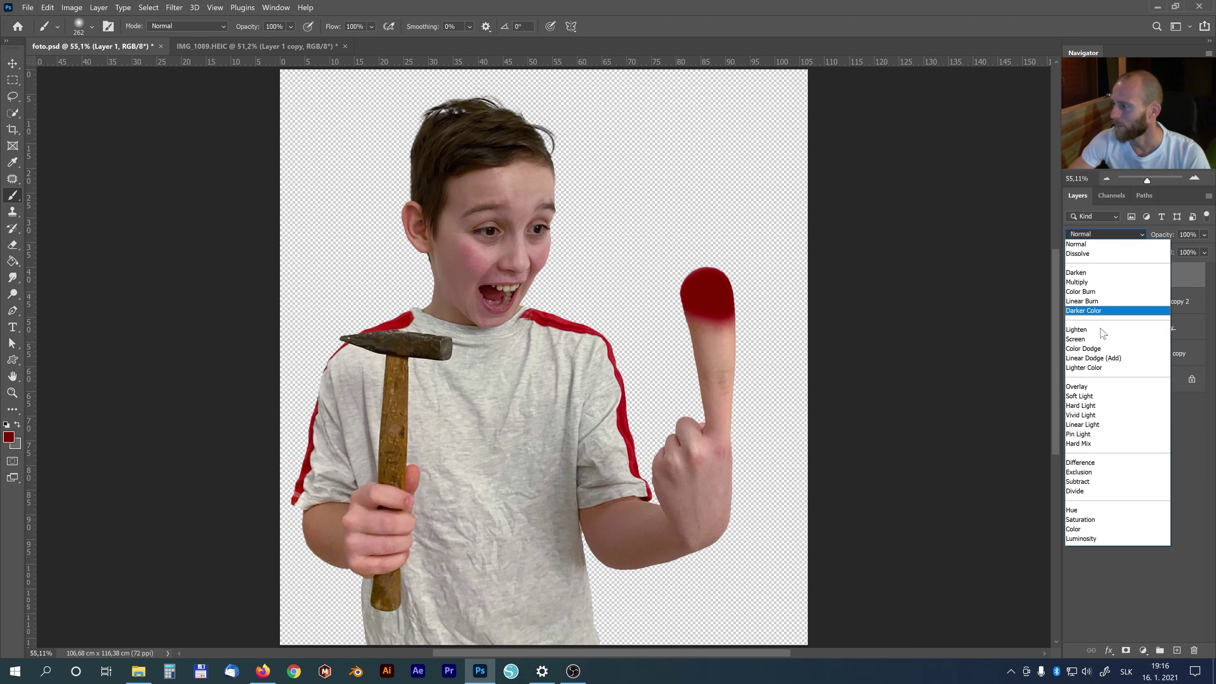
left_click(1107, 391)
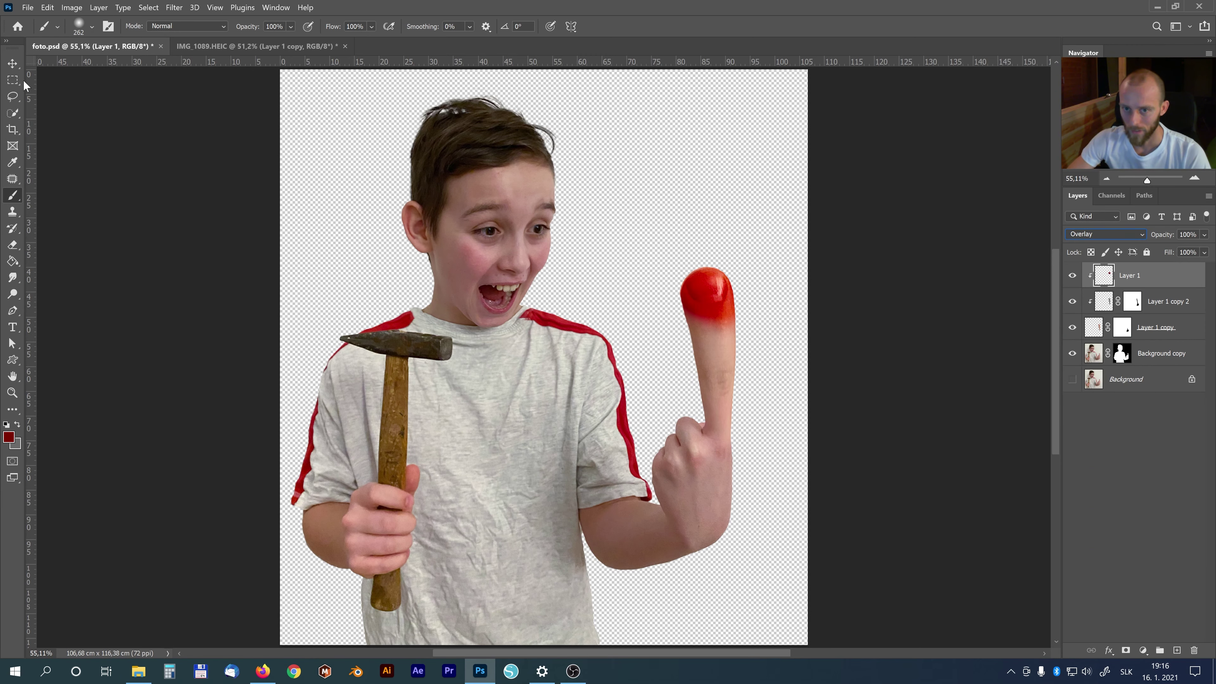
left_click(12, 81)
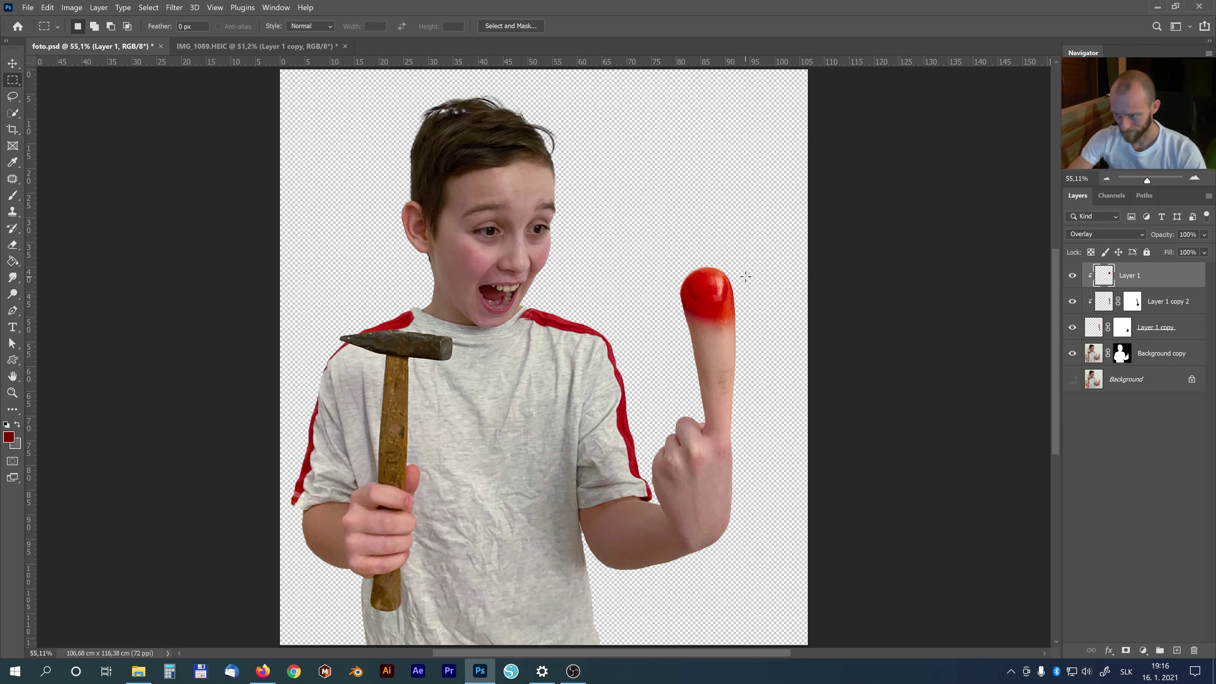
key("v")
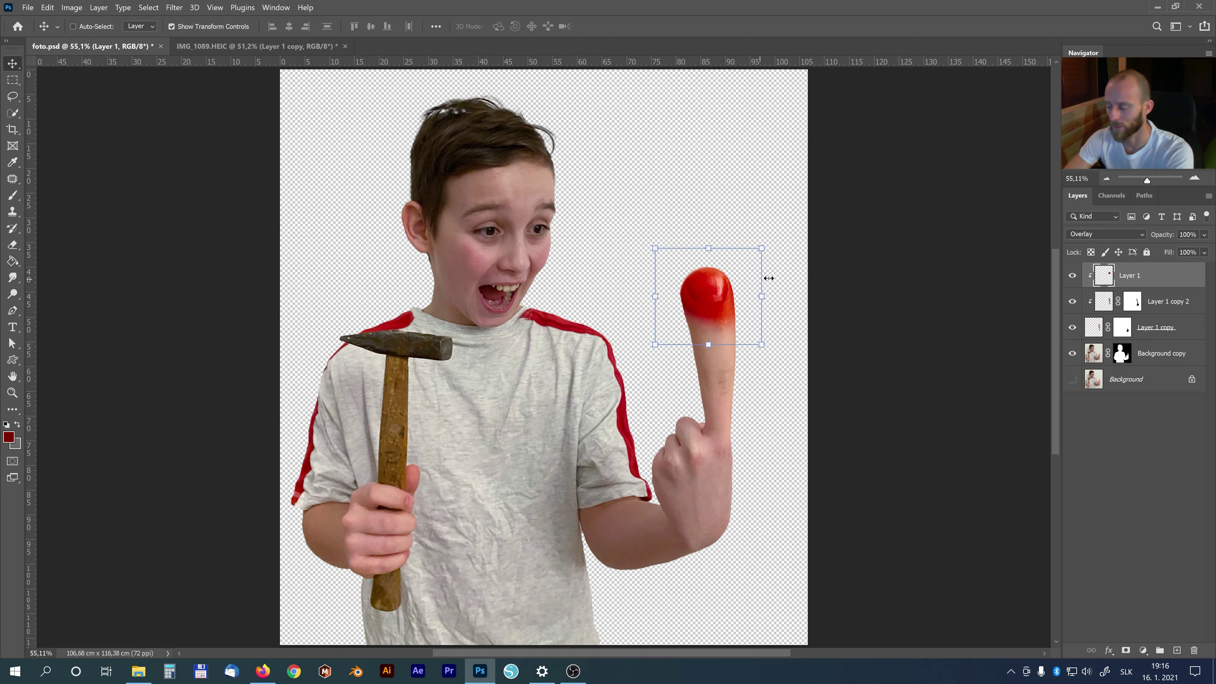
key("5")
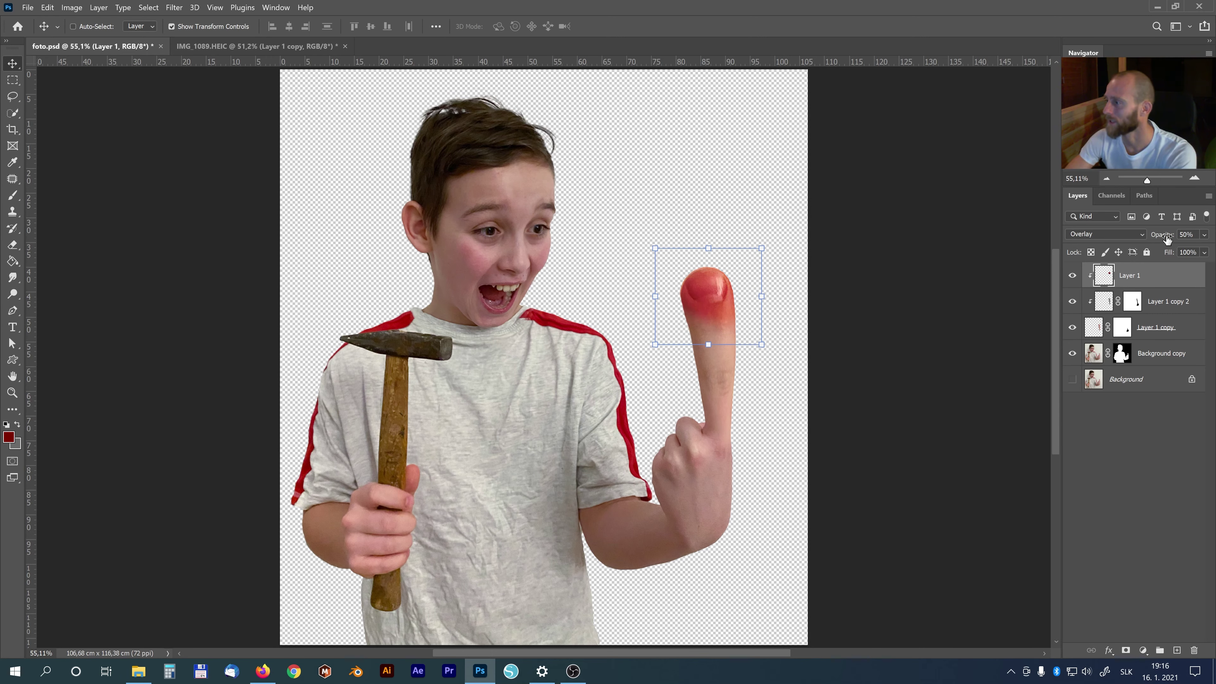
key("z")
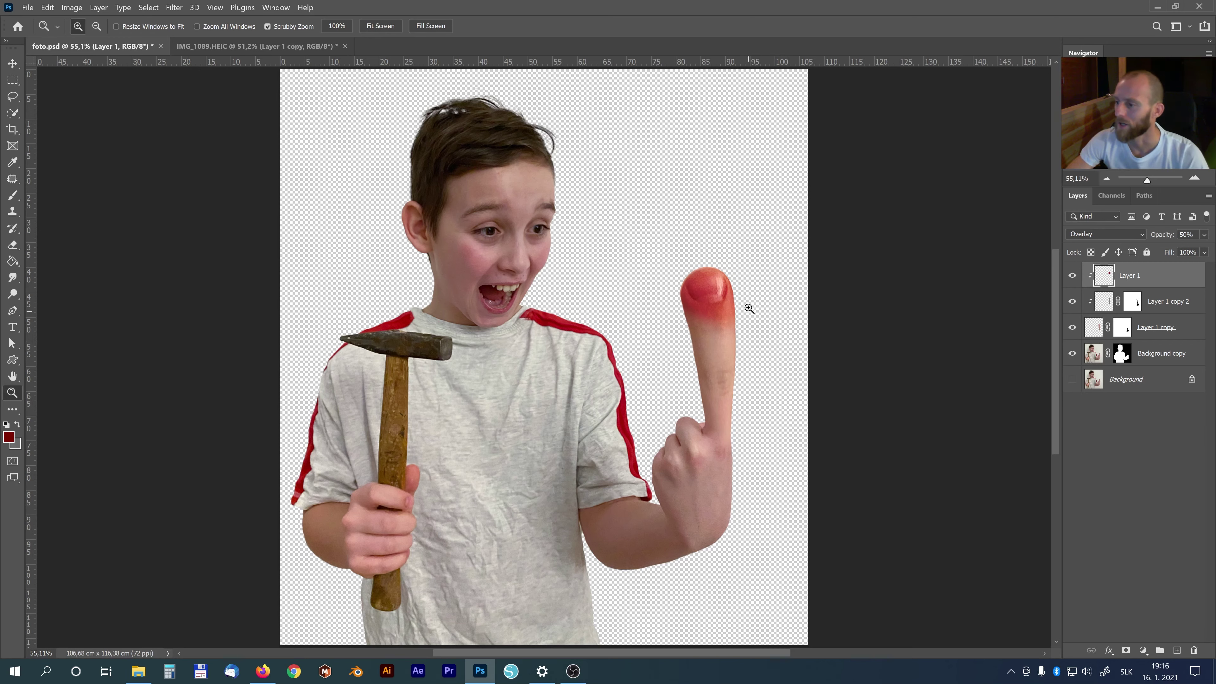
Add Layer 2 clipped to the red fingertip layer and choose a dark purple foreground colour.
left_click(1178, 651)
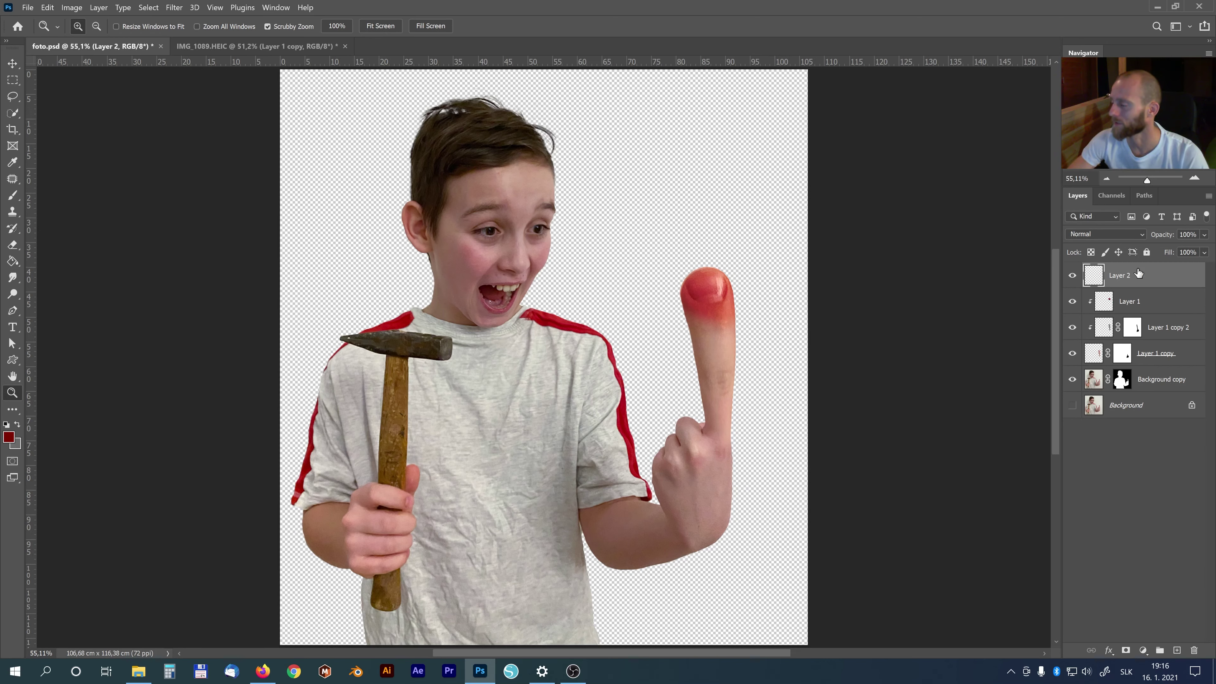
left_click(1161, 286, "alt")
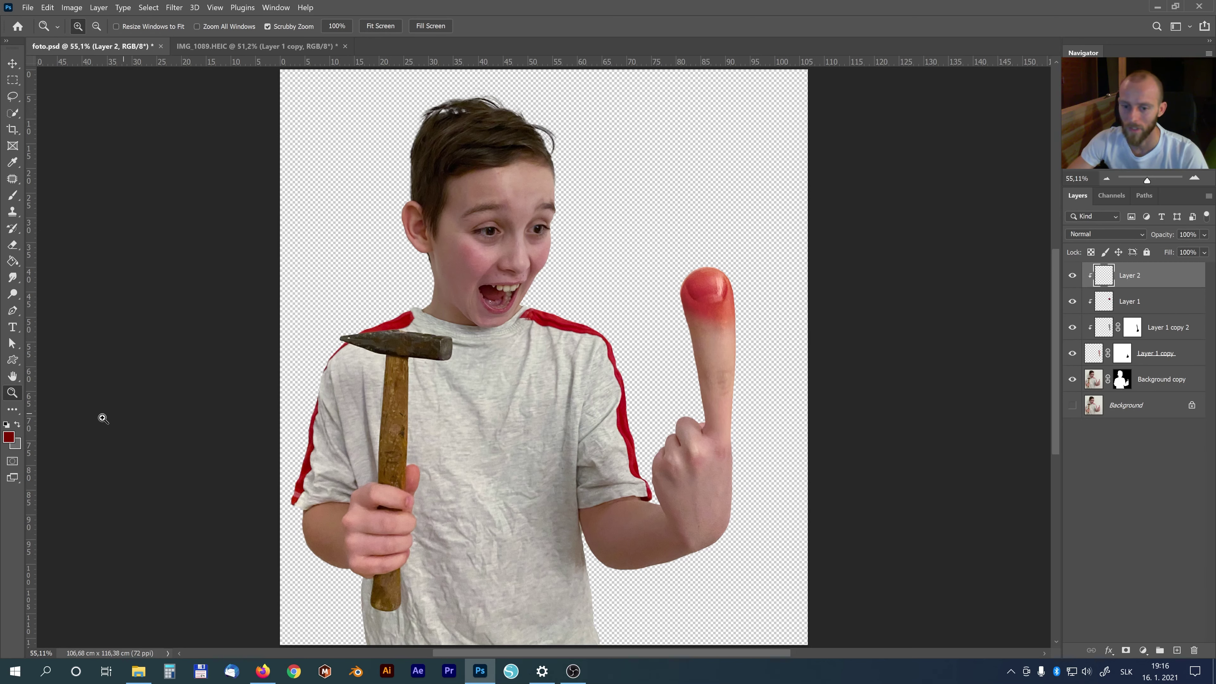
key("i")
left_click(9, 437)
left_click(292, 236)
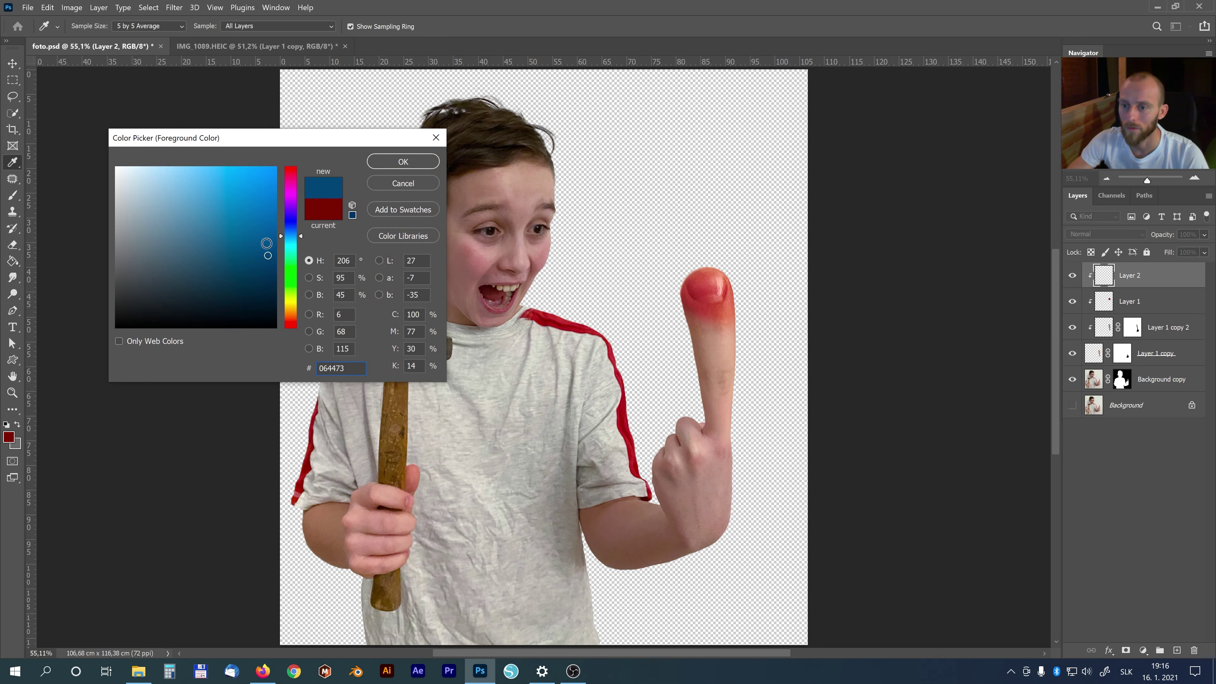
left_click(291, 206)
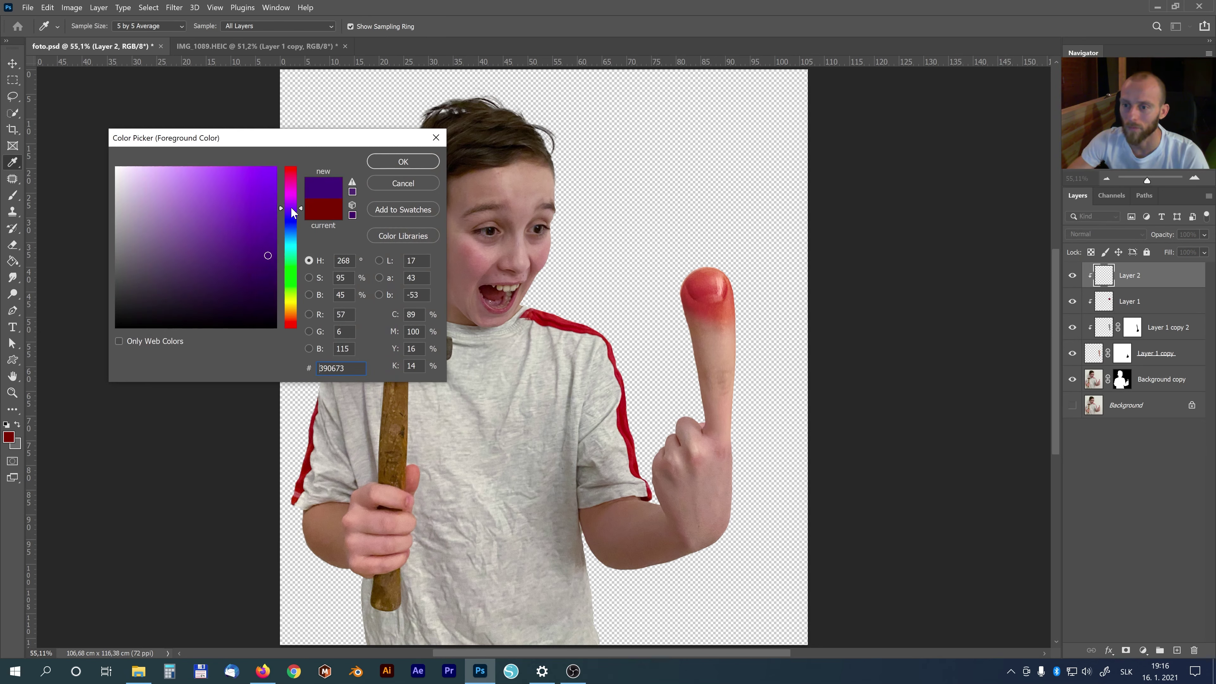
left_click(273, 260)
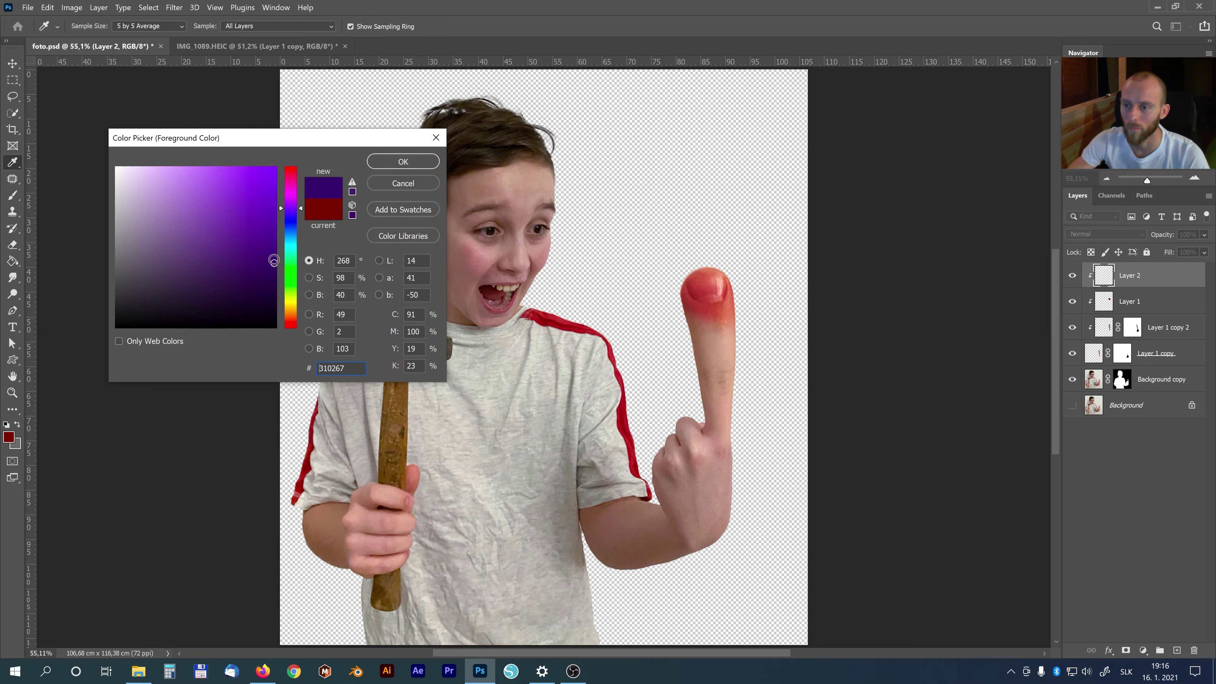
left_click(403, 162)
Paint dark purple bruising on the fingertip's sides and blend Layer 2 as Soft Light.
key("b")
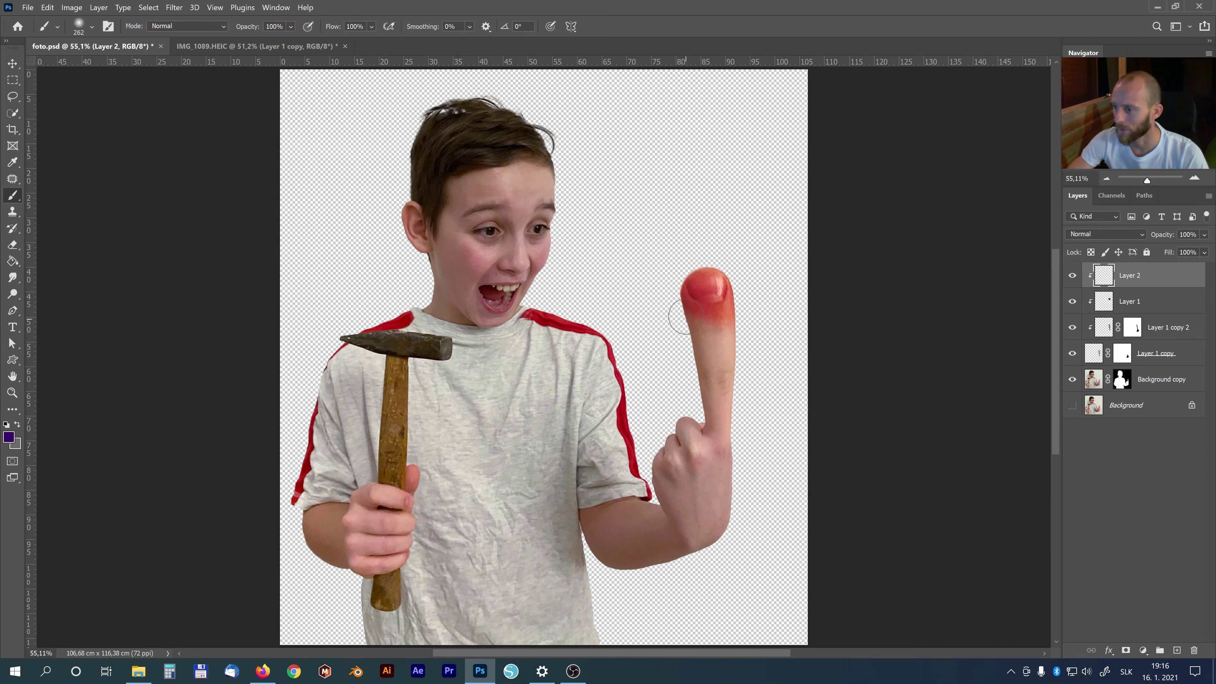
mouse_move(686, 317)
left_mouse_down()
mouse_move(690, 299)
mouse_move(738, 302)
left_mouse_up()
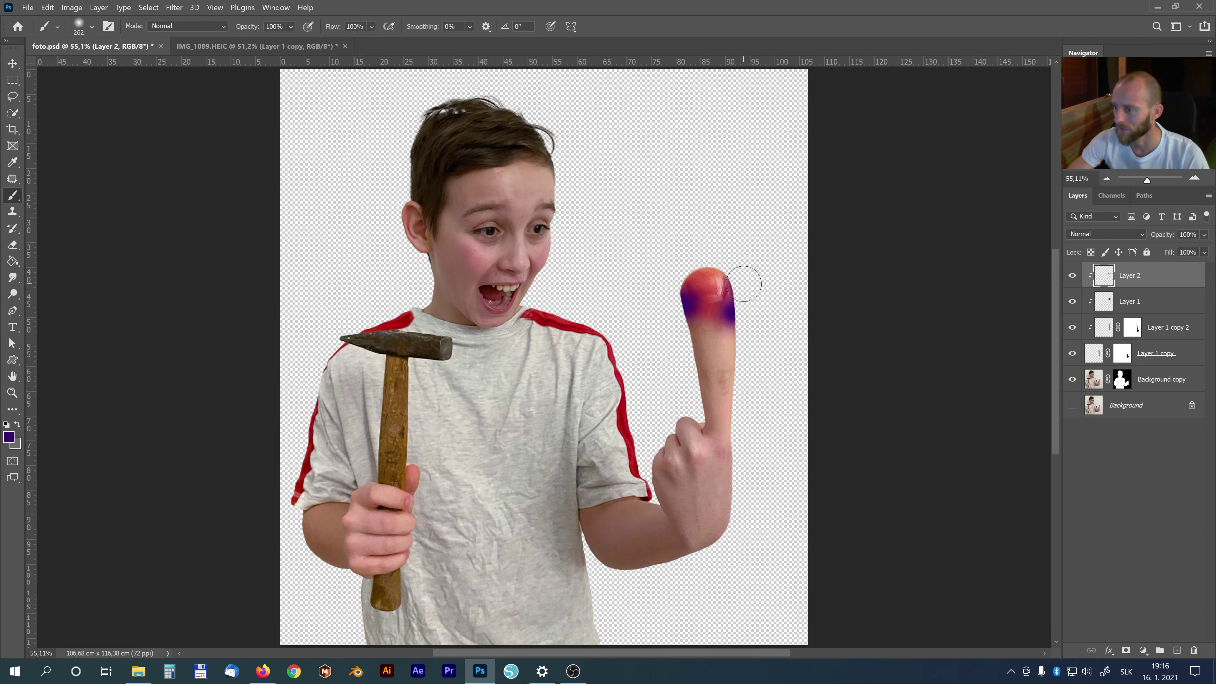
left_click(1142, 234)
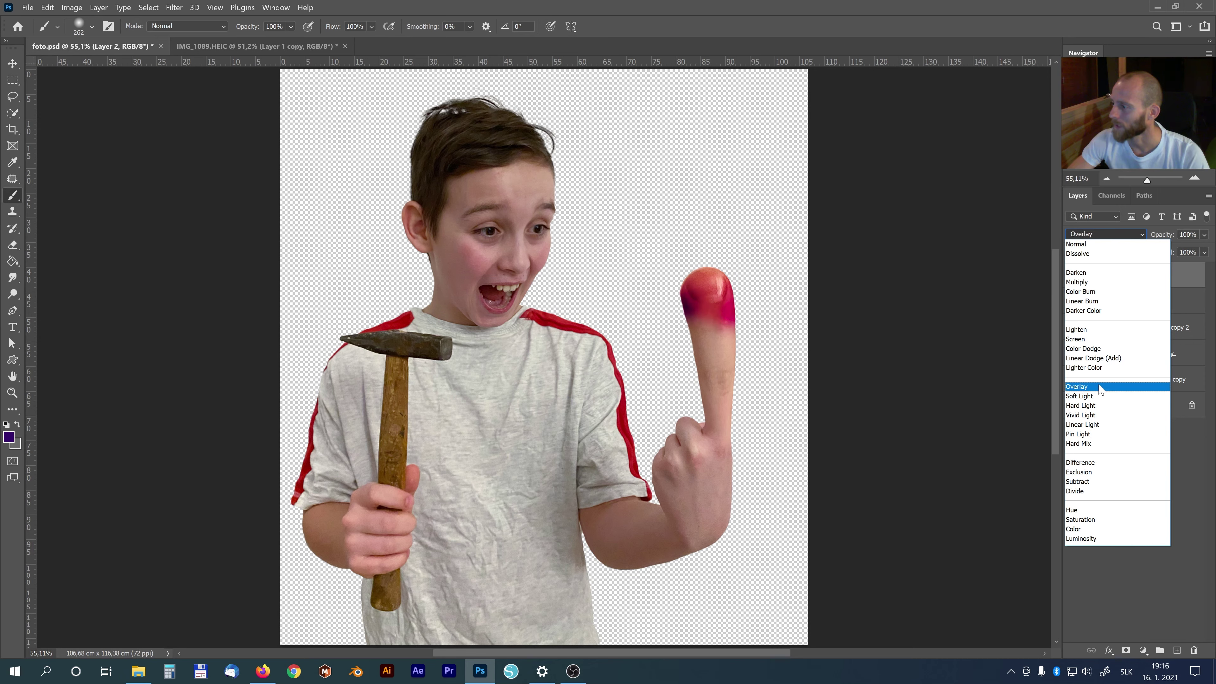
left_click(1099, 397)
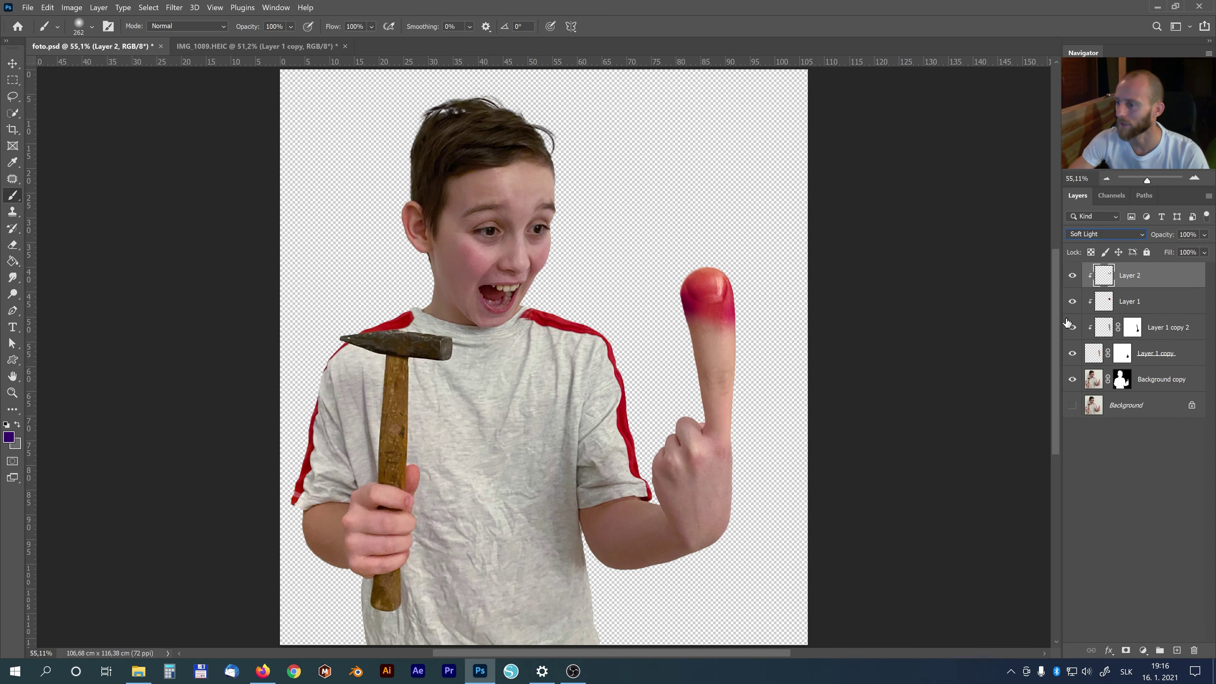
left_click(1071, 276)
left_click(13, 80)
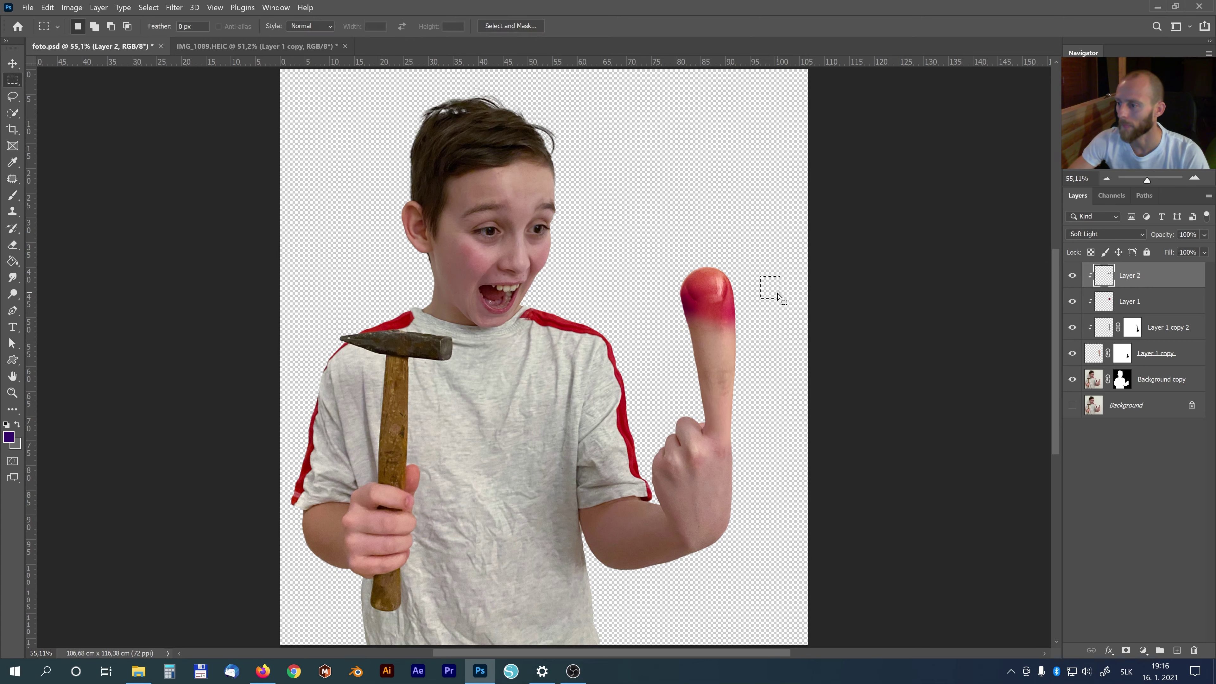
Clear the stray selection and add clipped Layer 3 with a bright yellow foreground colour.
key("ctrl+d")
left_click(1178, 650)
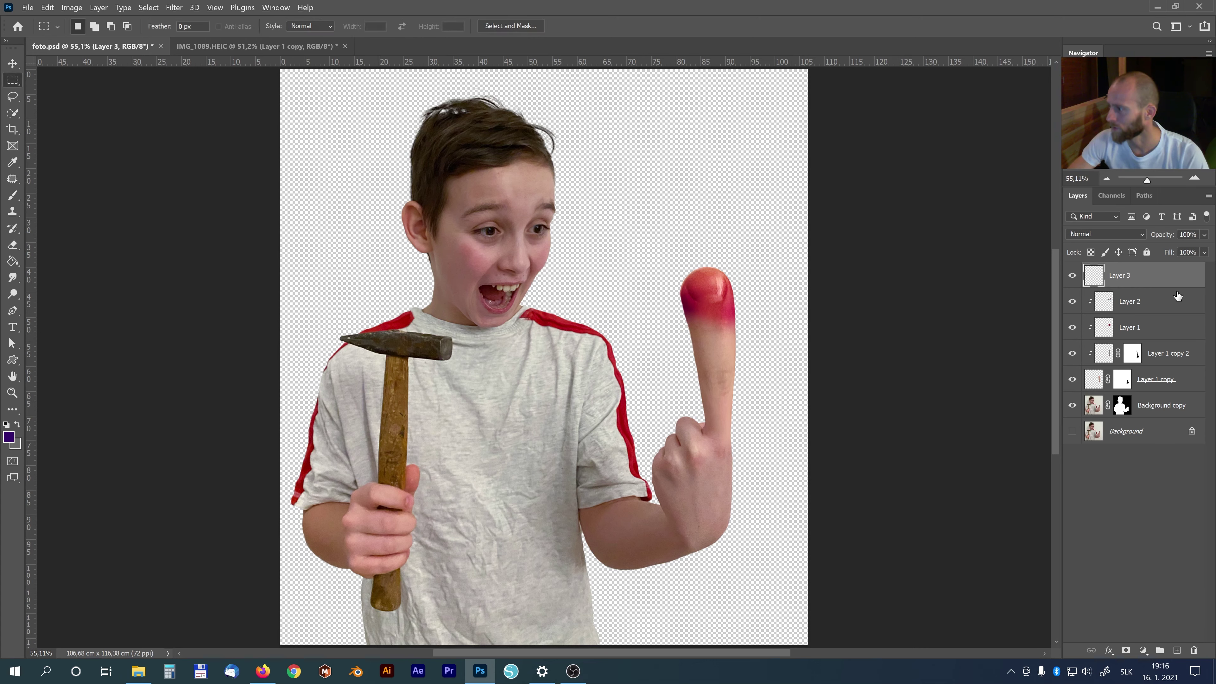
left_click(9, 437)
left_click(297, 308)
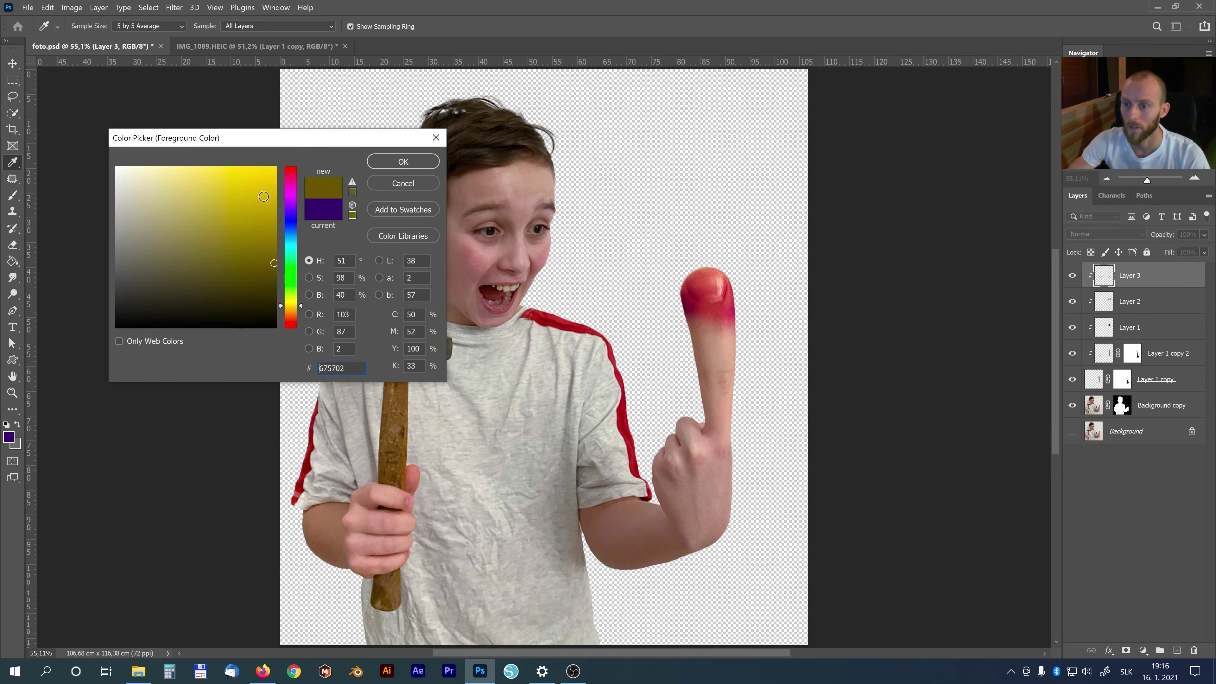
left_click(270, 187)
left_click(415, 165)
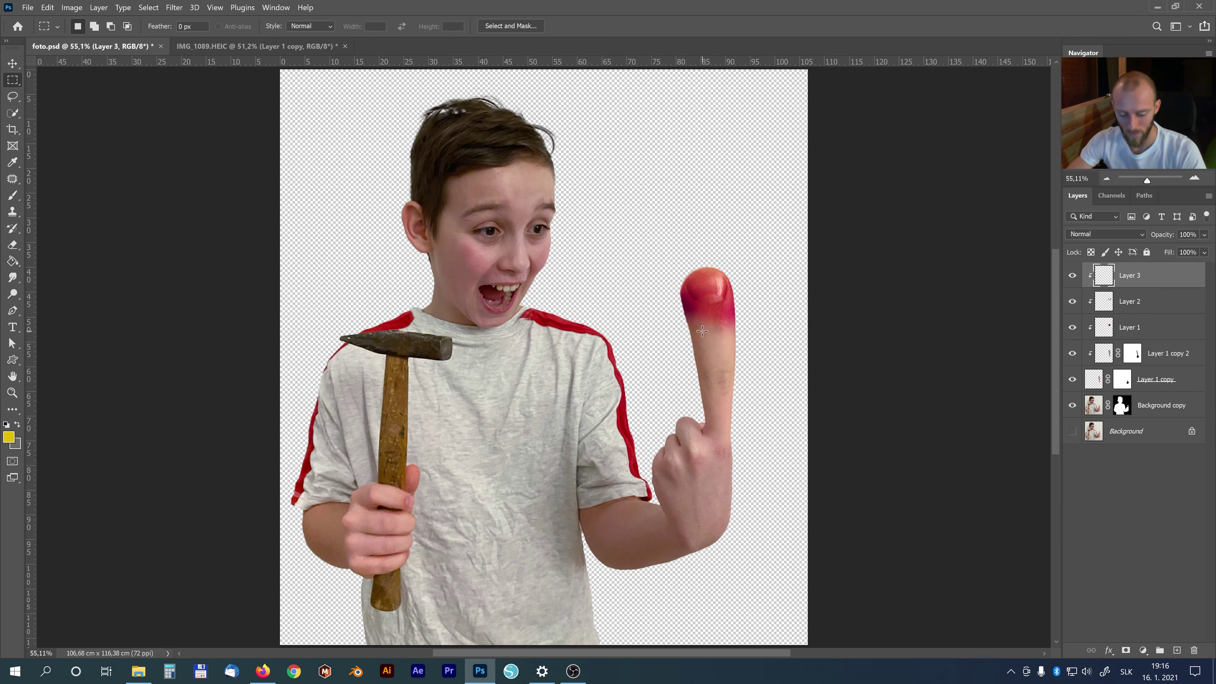
Paint yellow over the fingertip and blend Layer 3 as Soft Light at 30% opacity.
key("b")
left_click_drag(713, 287, 726, 285)
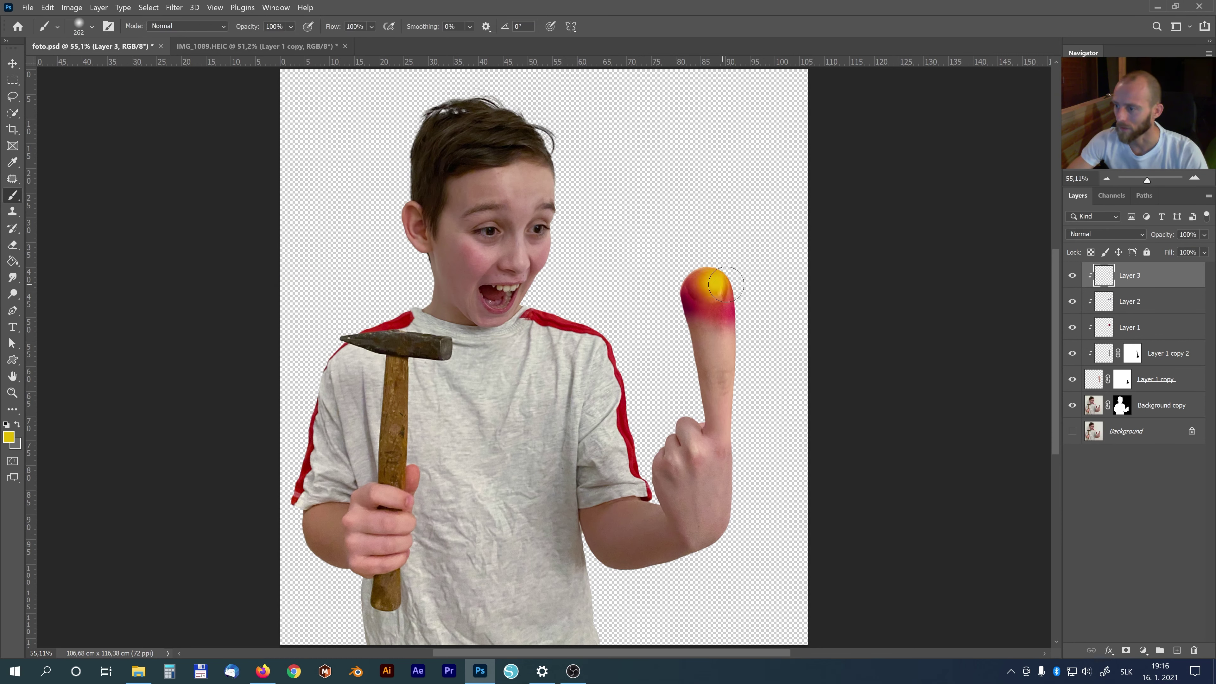
left_click(1127, 234)
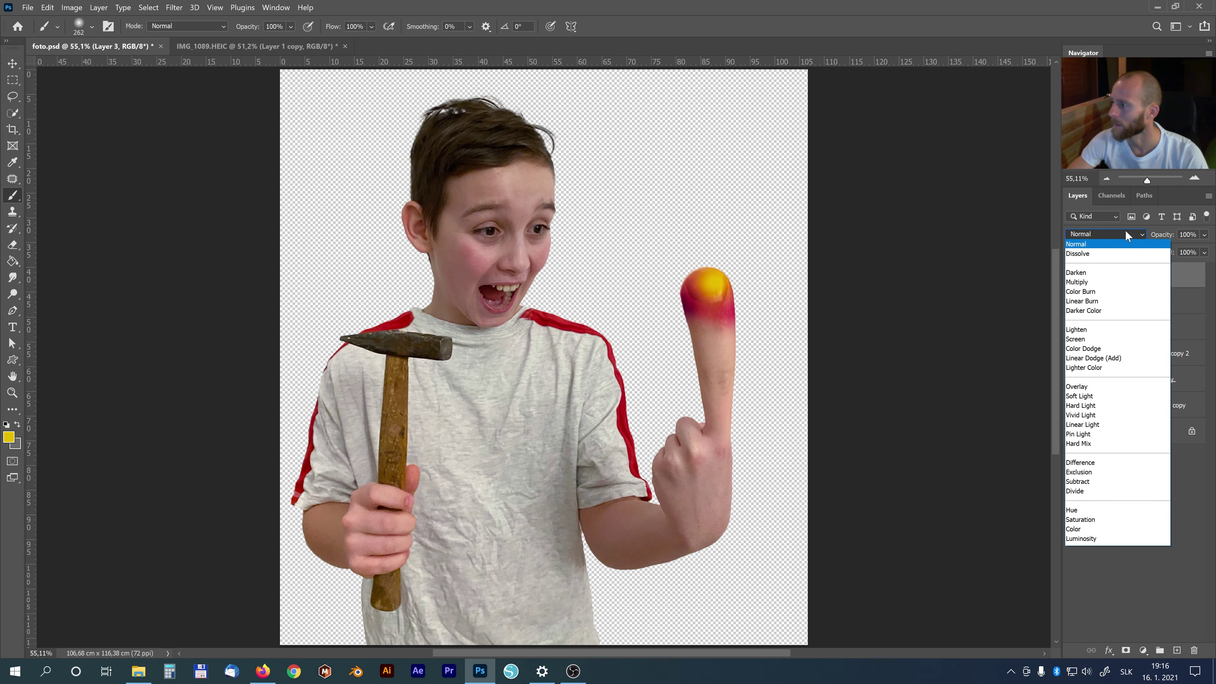
left_click(1087, 396)
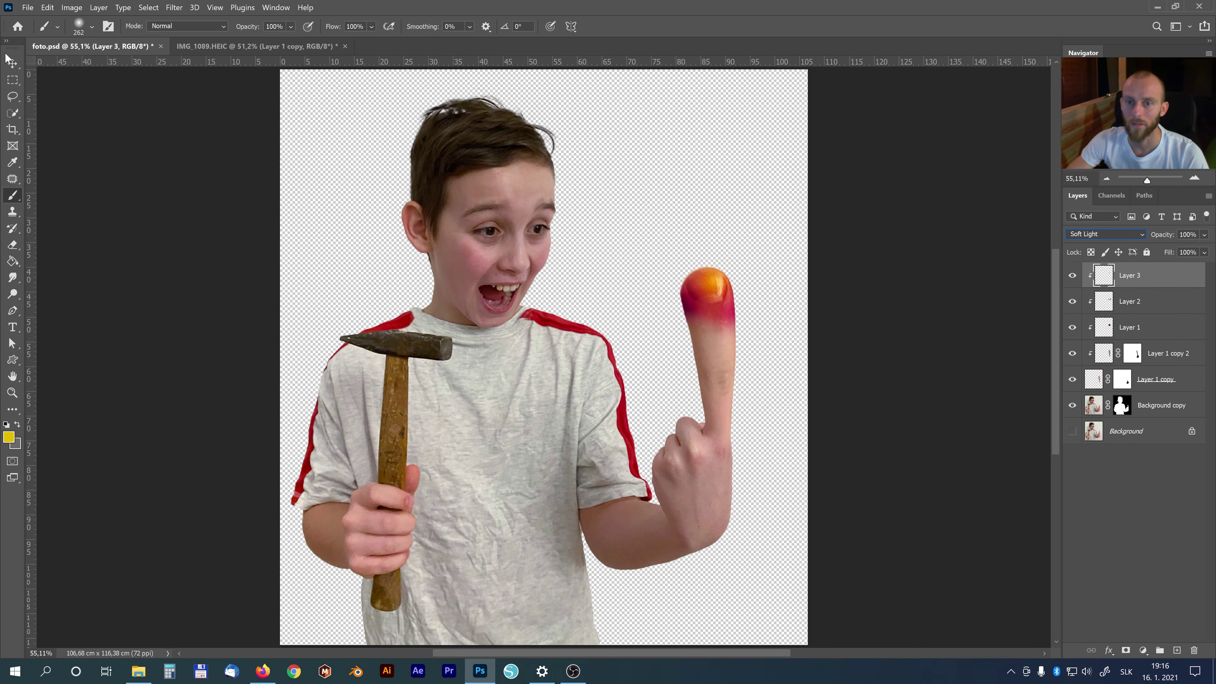
left_click(12, 80)
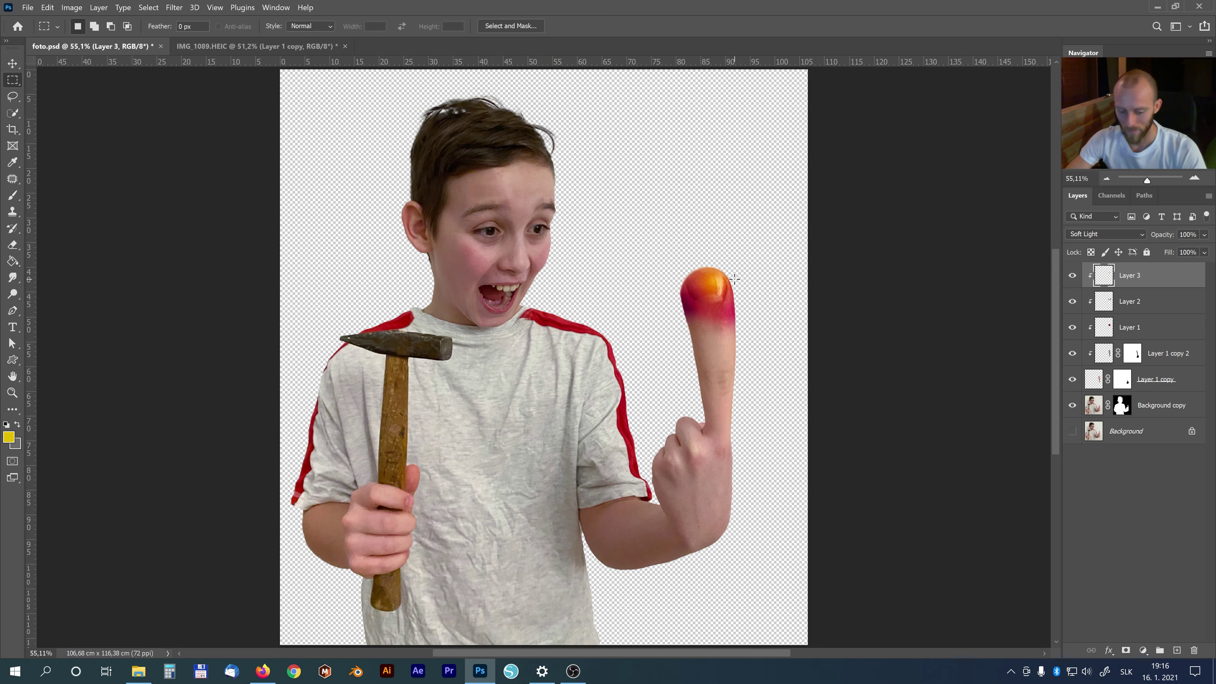
key("v")
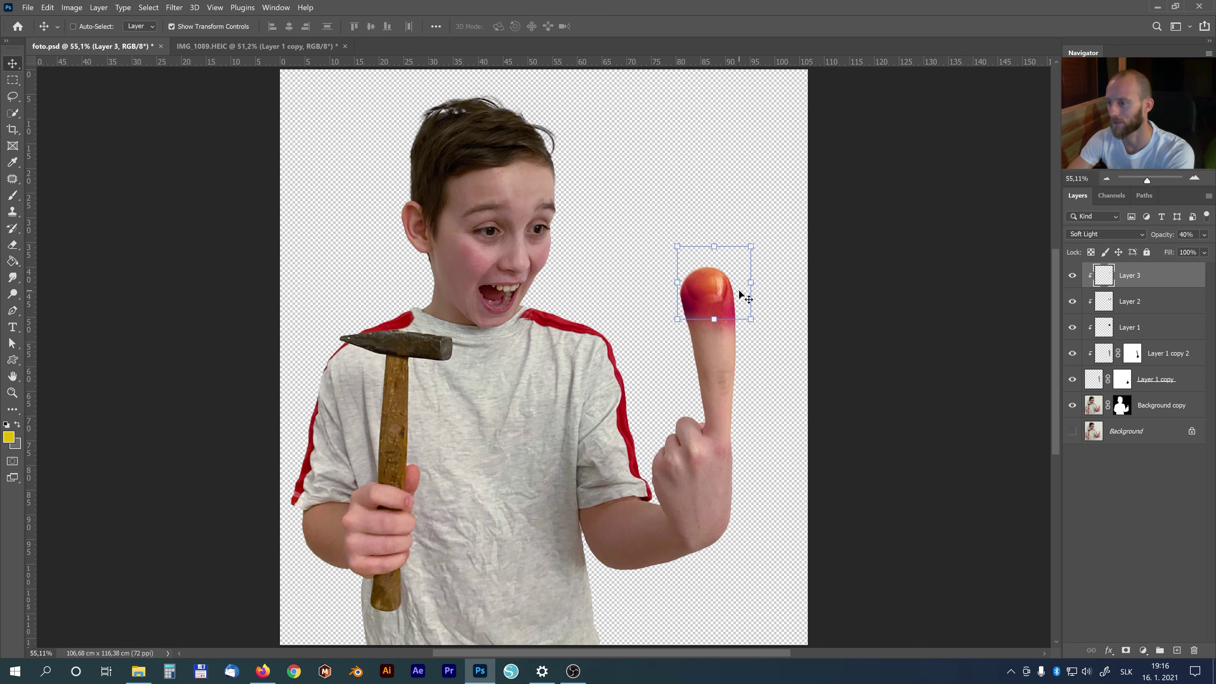
key("3")
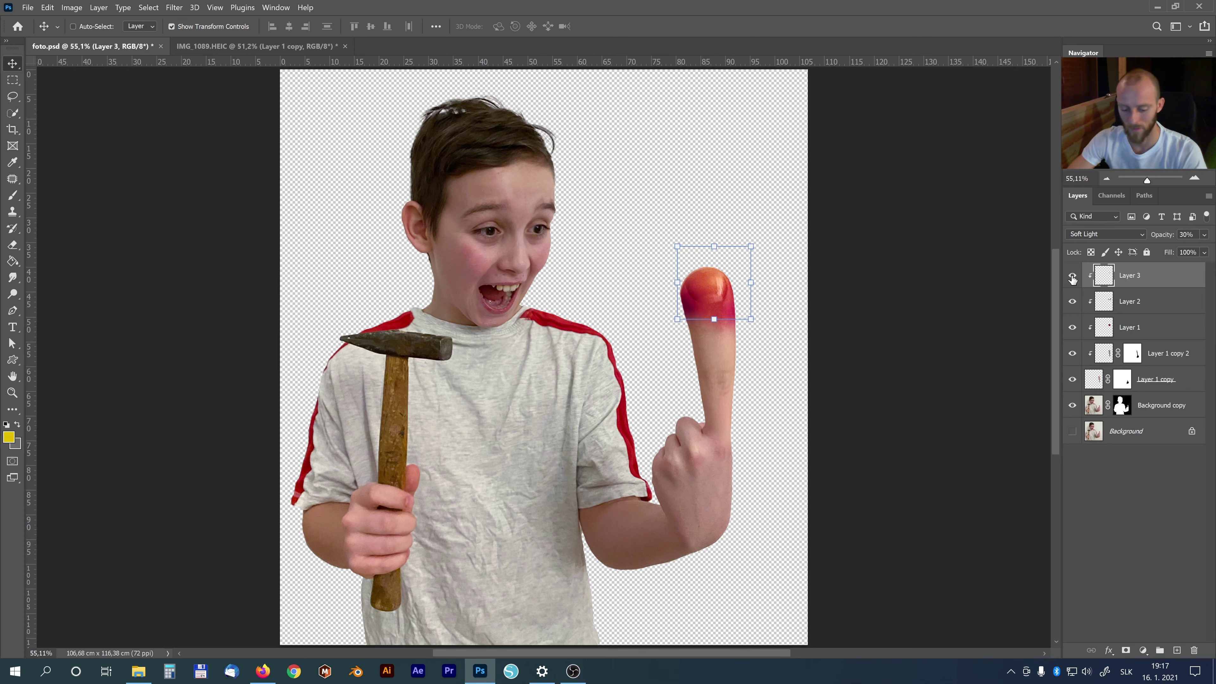
key("m")
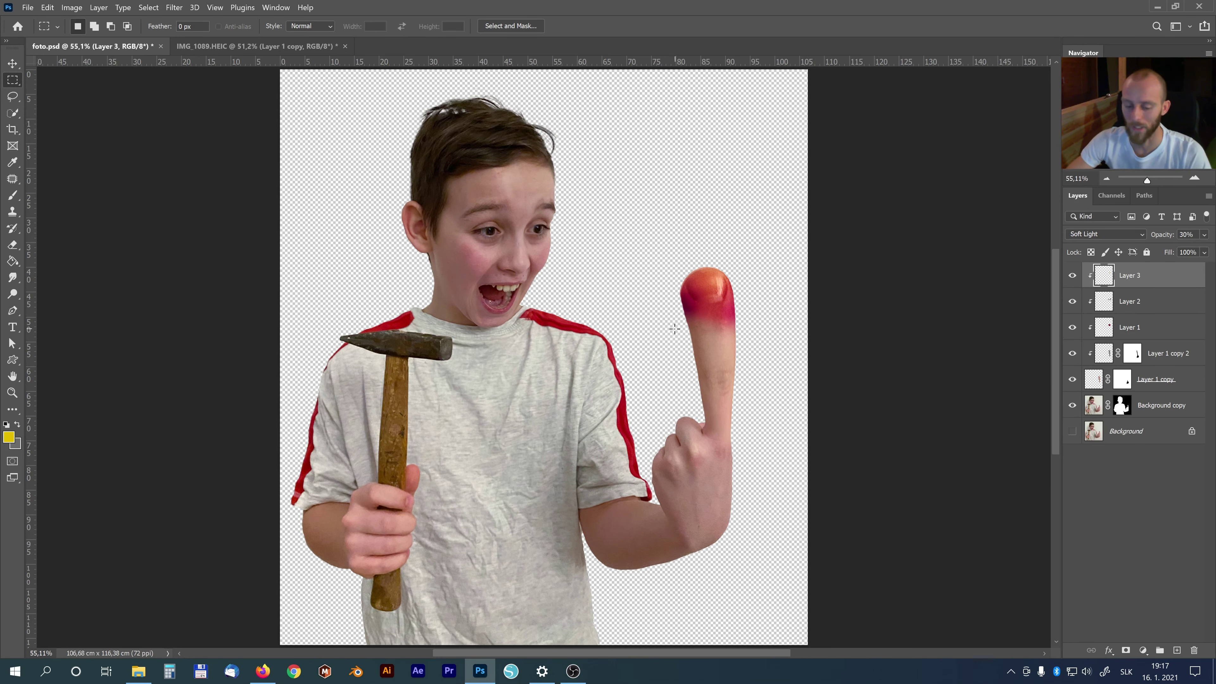
Place the workshop photo dielna.jpg on the canvas, scaled up to cover it.
key("z")
left_click_drag(665, 341, 660, 340)
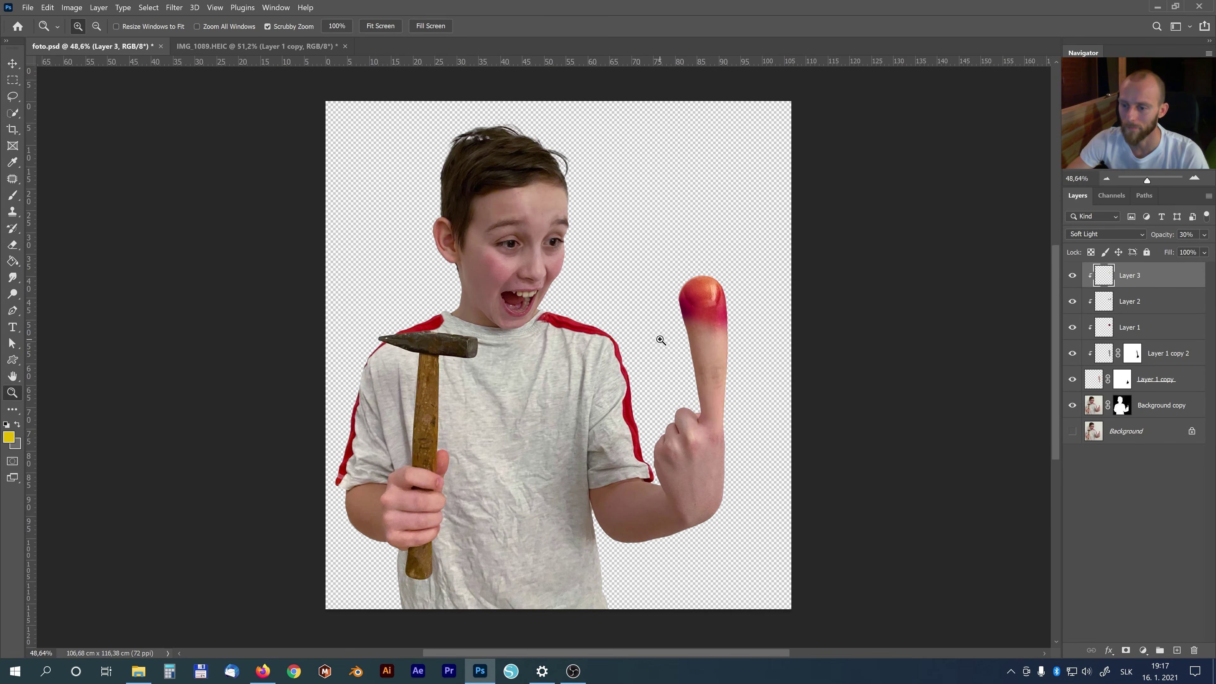
left_click(139, 671)
mouse_move(144, 96)
left_mouse_down()
mouse_move(600, 504)
mouse_move(593, 322)
left_mouse_up()
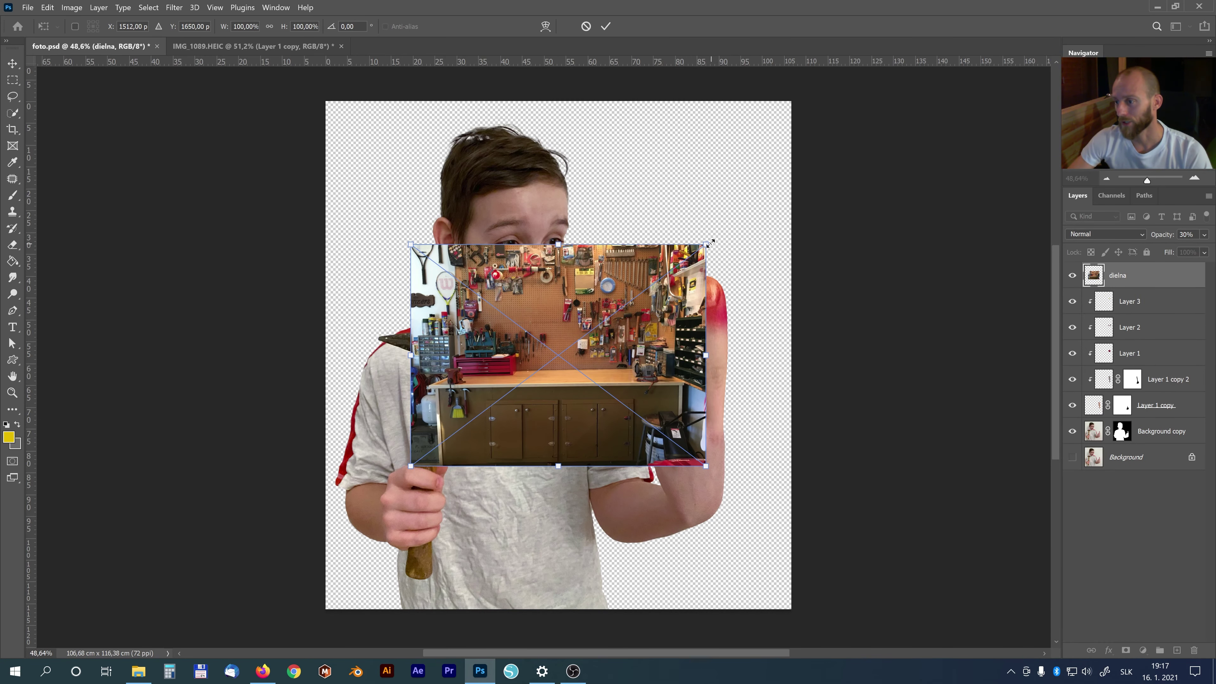
left_click_drag(705, 244, 939, 70)
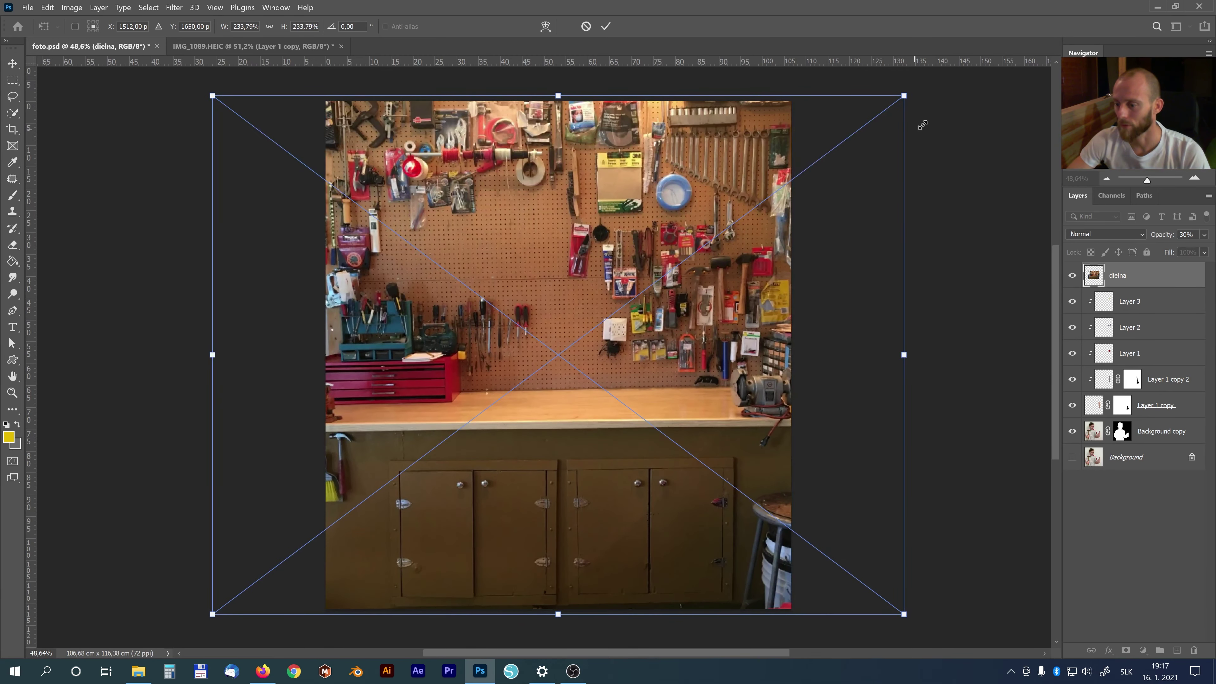
key("Return")
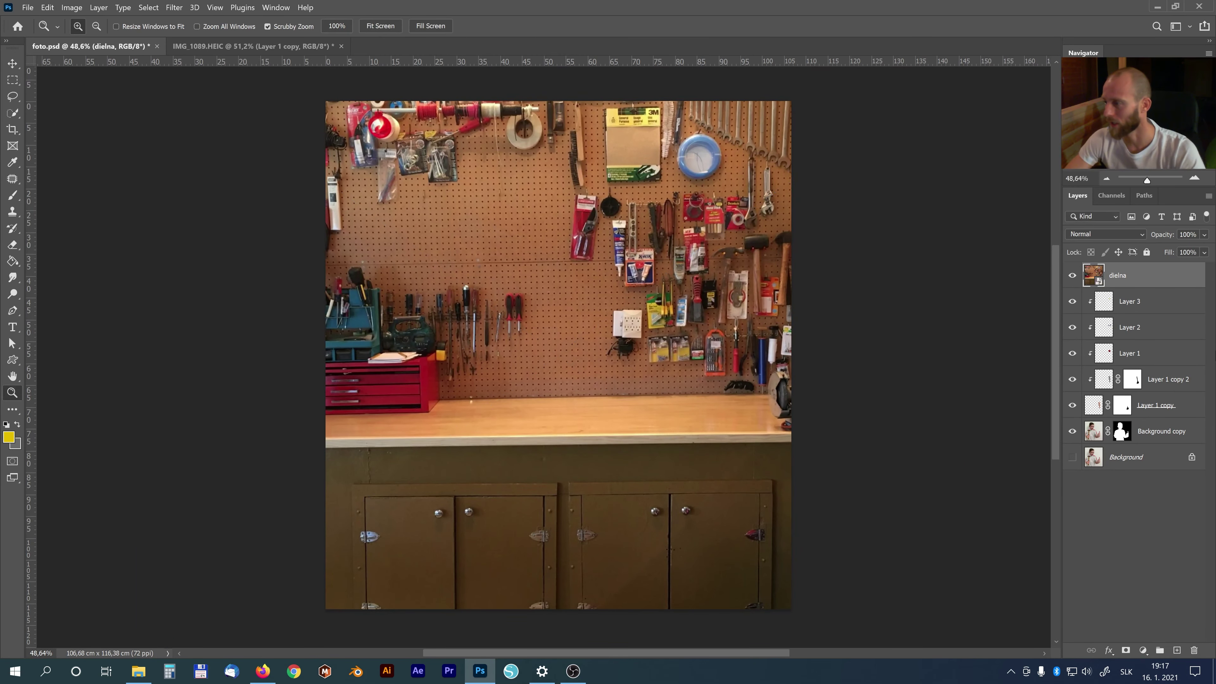
Move the dielna layer just above Background and shift it so the tennis rackets show.
left_click_drag(1171, 277, 1154, 461)
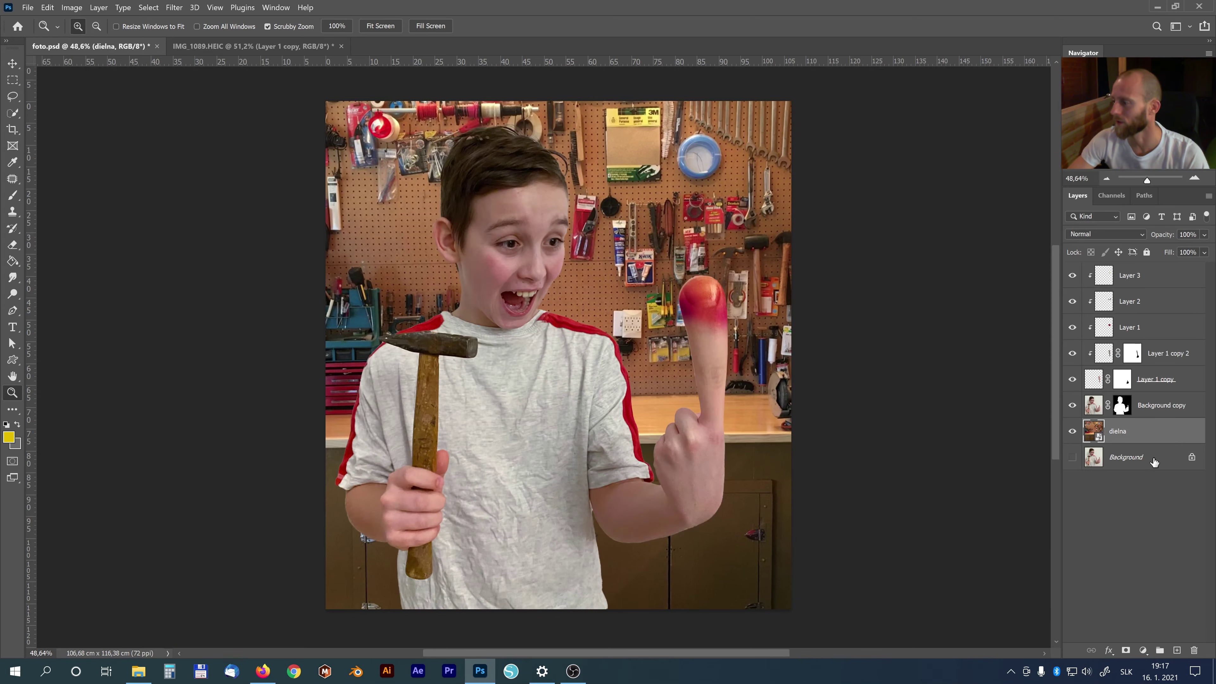
key("v")
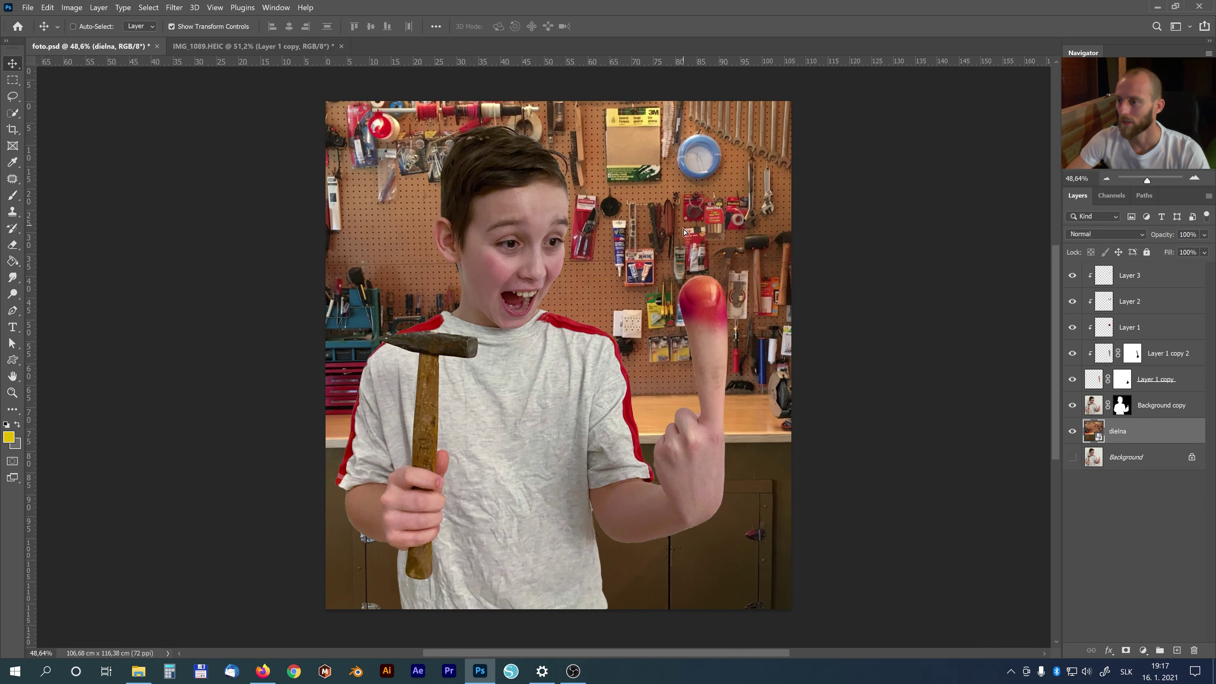
mouse_move(681, 242)
left_mouse_down()
mouse_move(688, 256)
mouse_move(789, 259)
left_mouse_up()
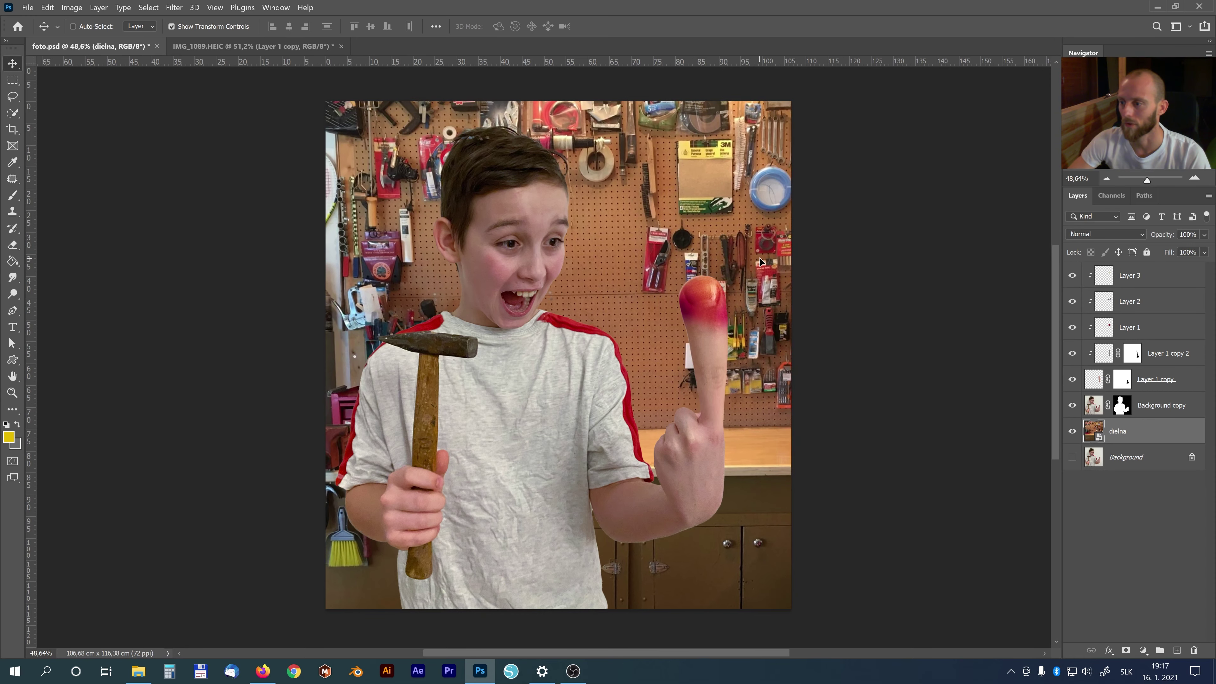
mouse_move(788, 259)
left_mouse_down()
mouse_move(831, 250)
mouse_move(790, 272)
left_mouse_up()
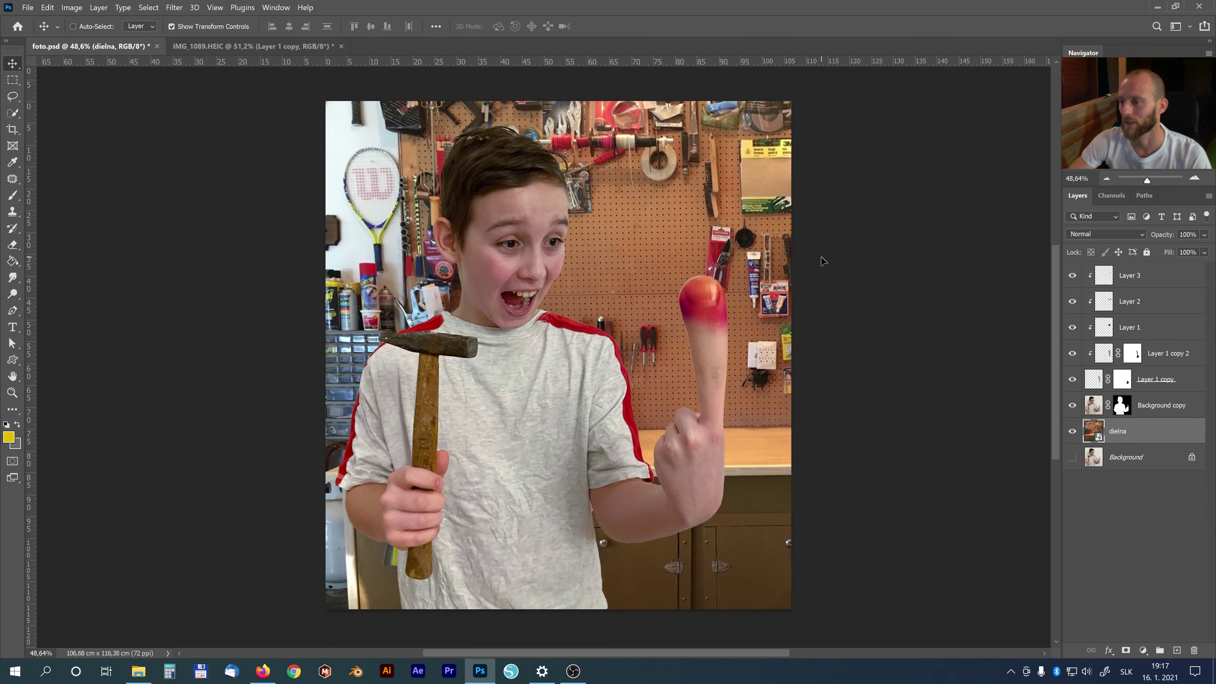
left_click_drag(790, 272, 828, 282)
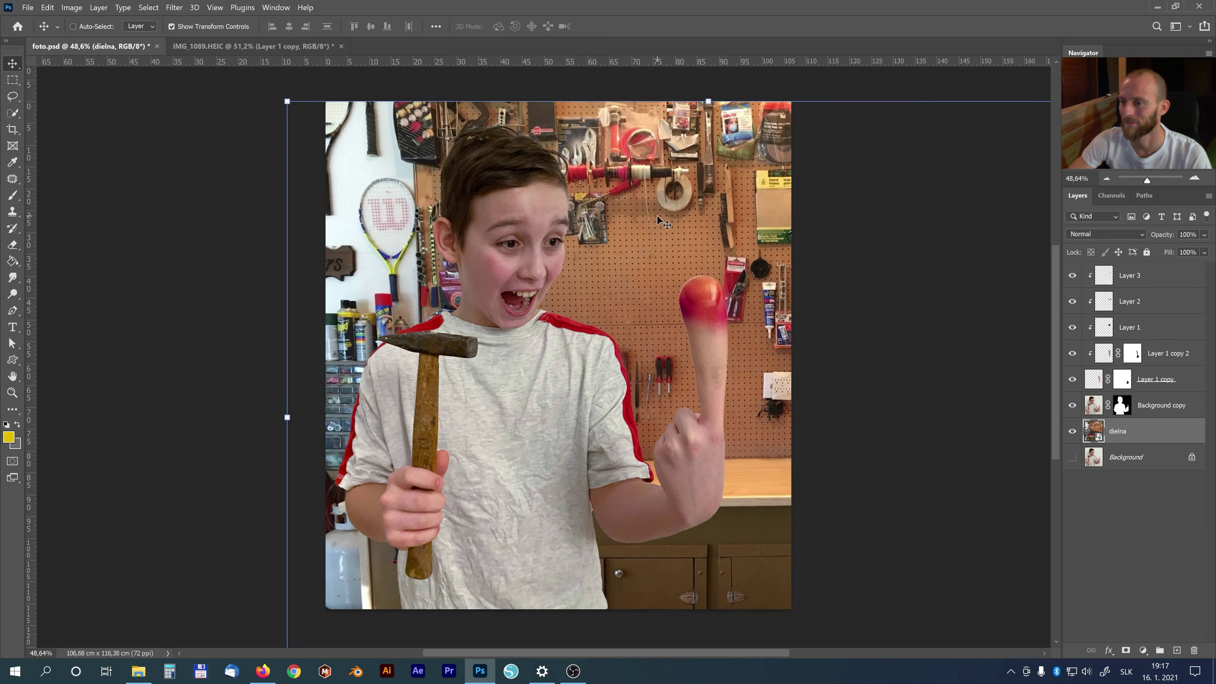
mouse_move(657, 220)
left_mouse_down()
mouse_move(676, 221)
mouse_move(666, 220)
left_mouse_up()
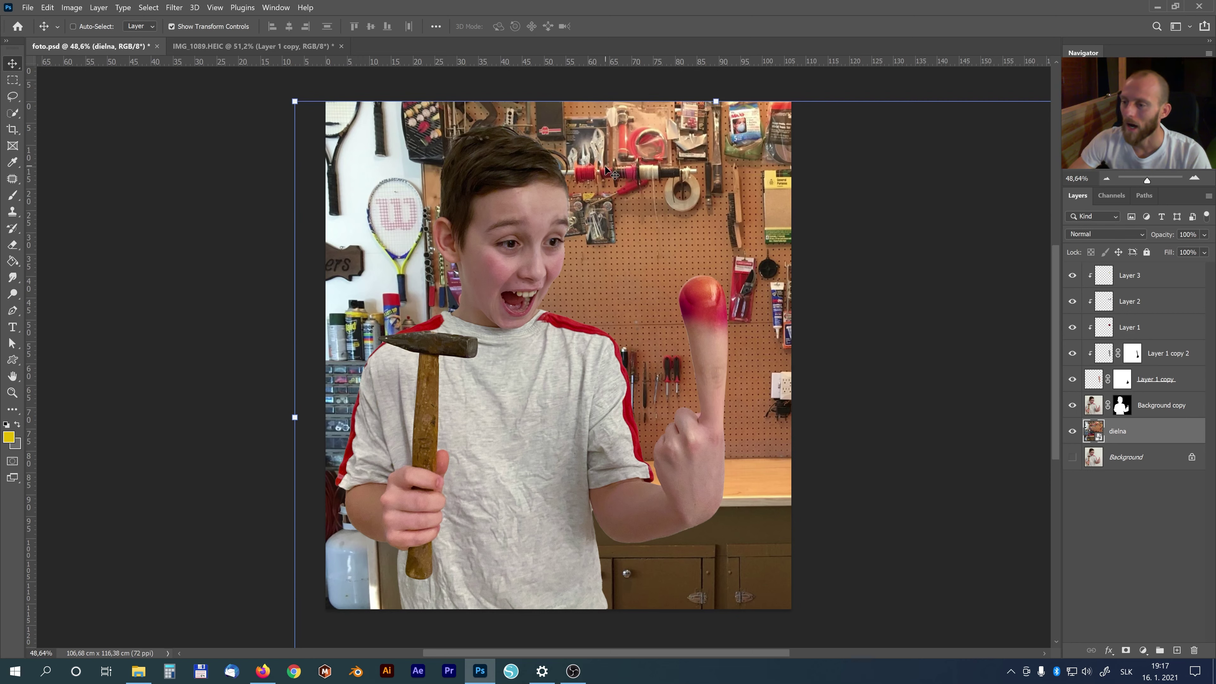
Apply a Tilt-Shift blur to the workshop with the focus band near the bottom and about 28% noise.
left_click(174, 7)
mouse_move(192, 166)
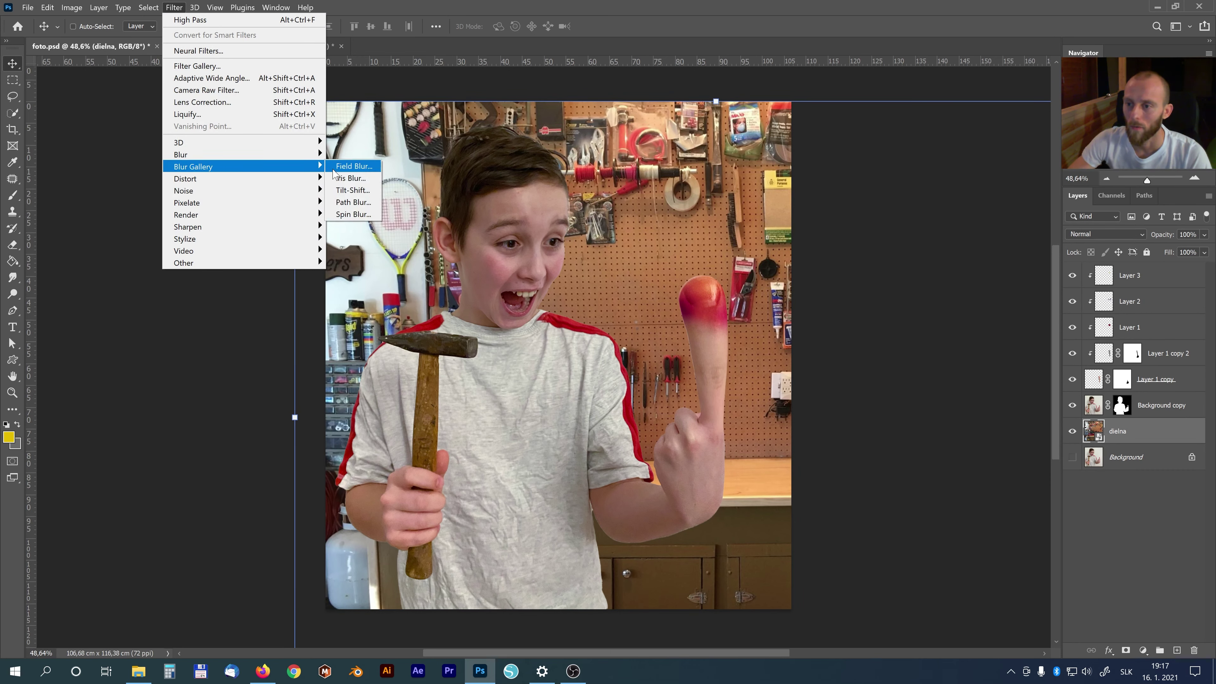
left_click(353, 191)
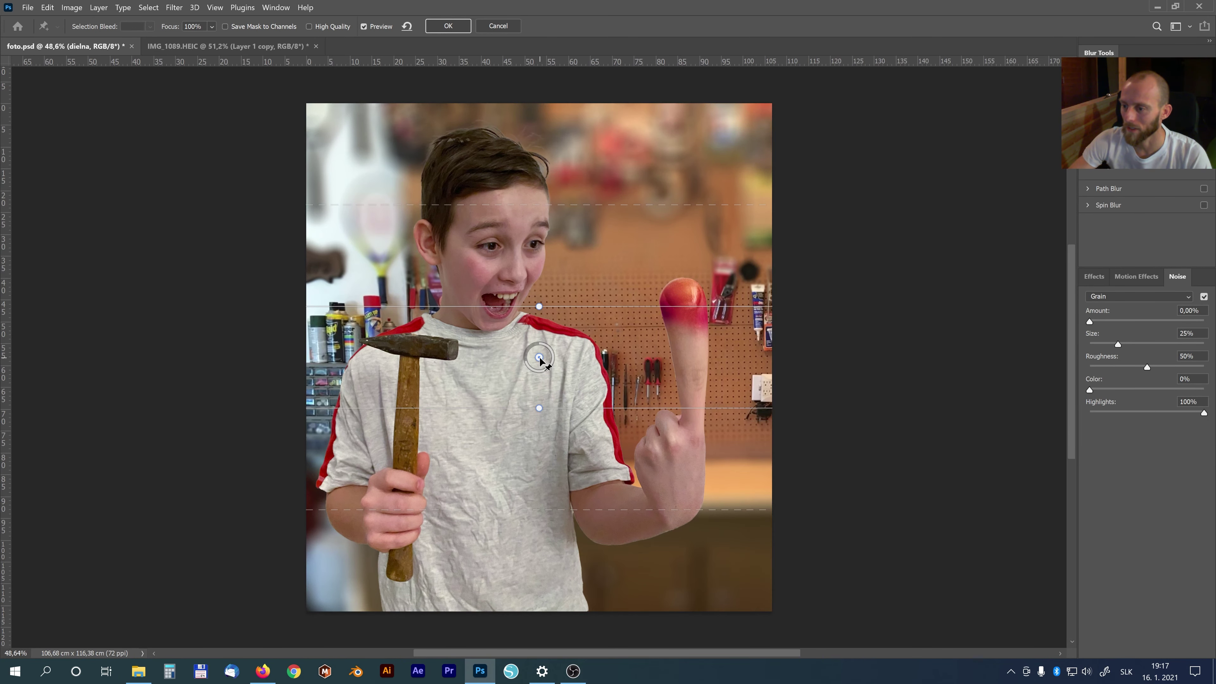
left_click_drag(539, 357, 545, 562)
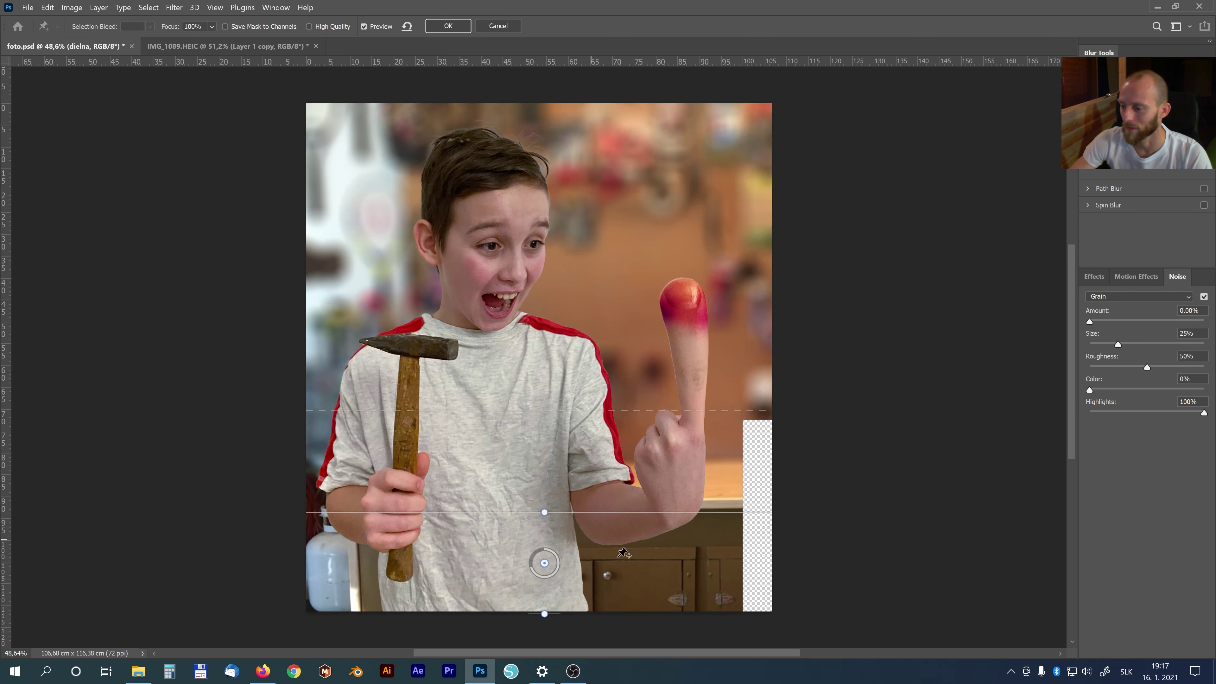
left_click_drag(546, 564, 549, 581)
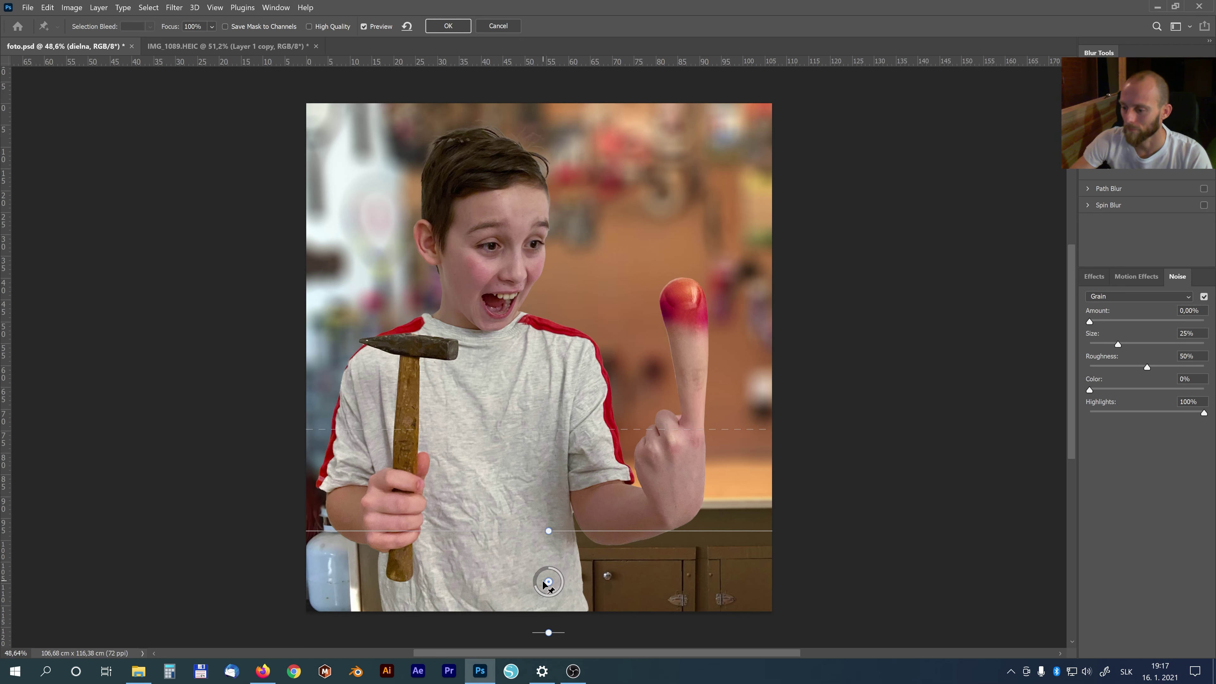
left_click_drag(537, 590, 547, 598)
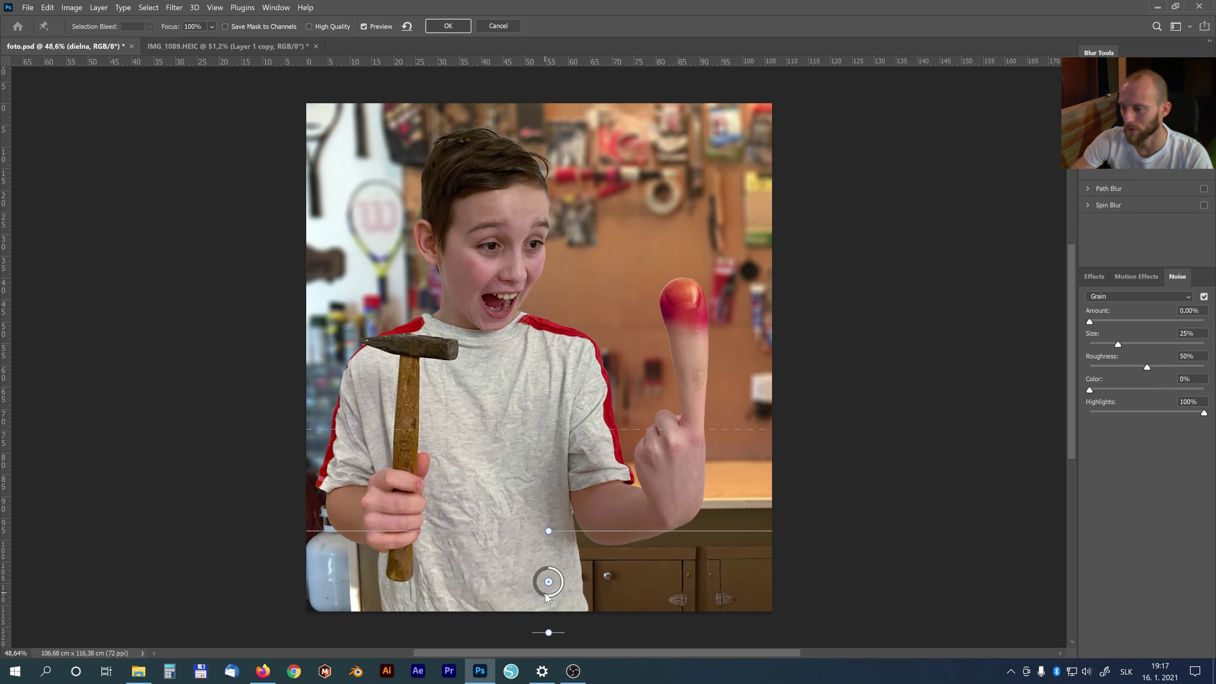
left_click_drag(548, 599, 543, 599)
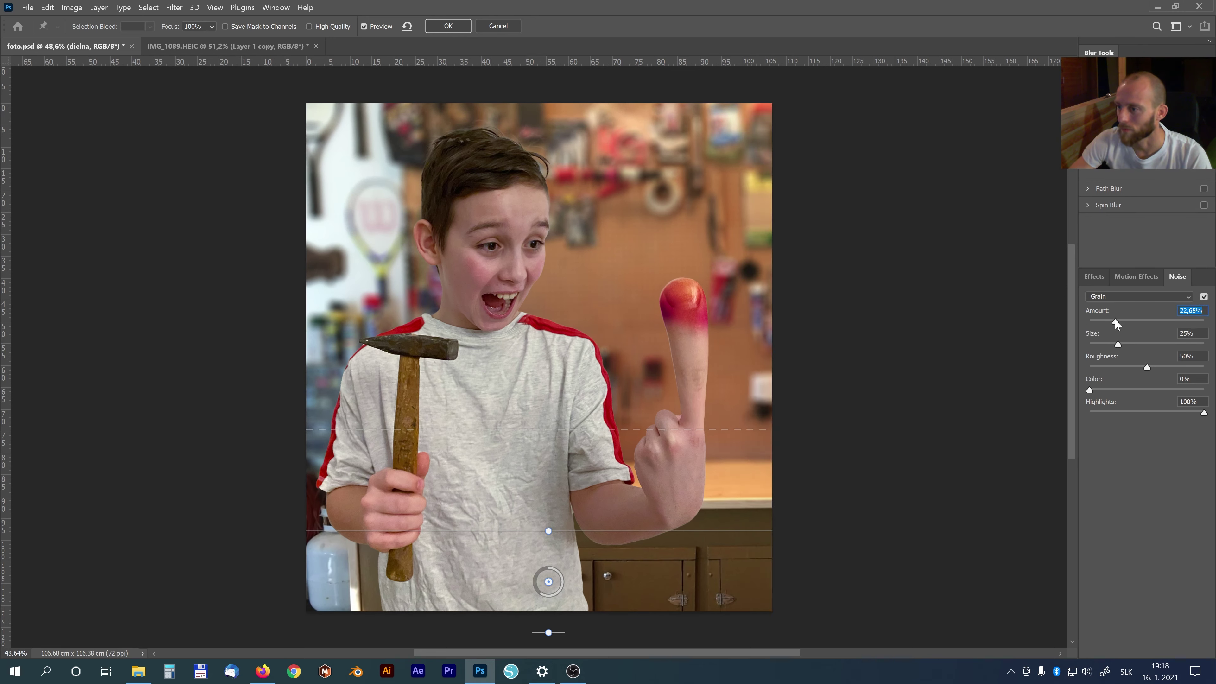
left_click_drag(1116, 324, 1123, 325)
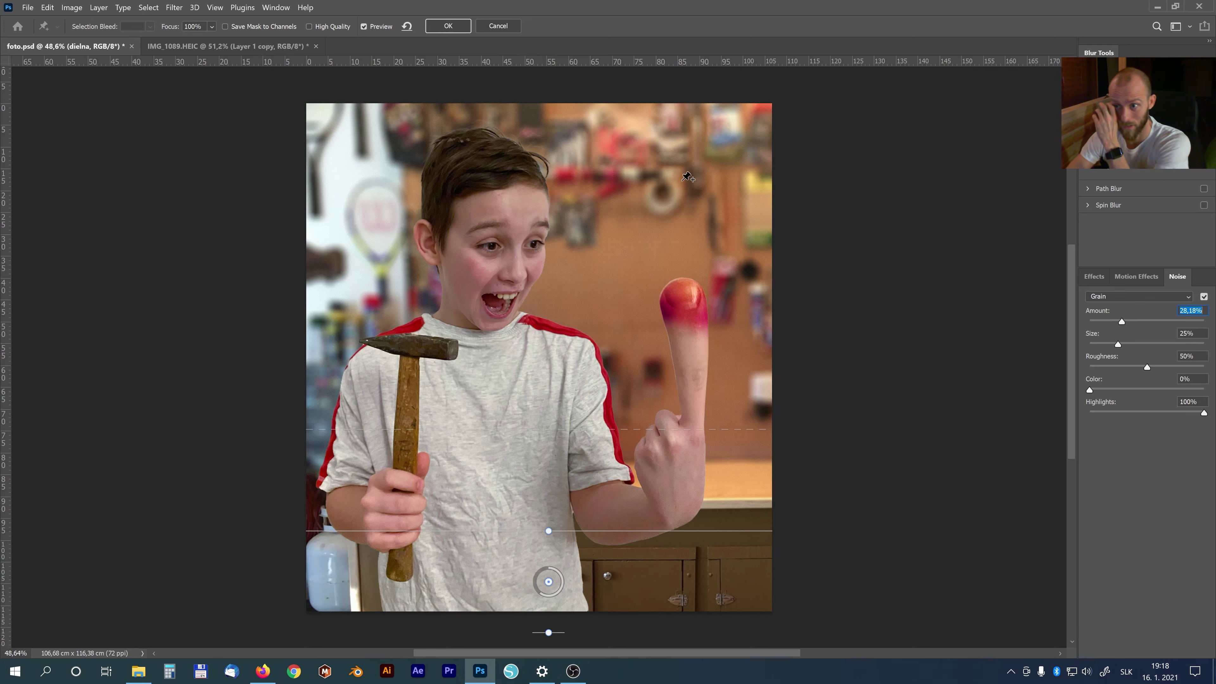
left_click(448, 25)
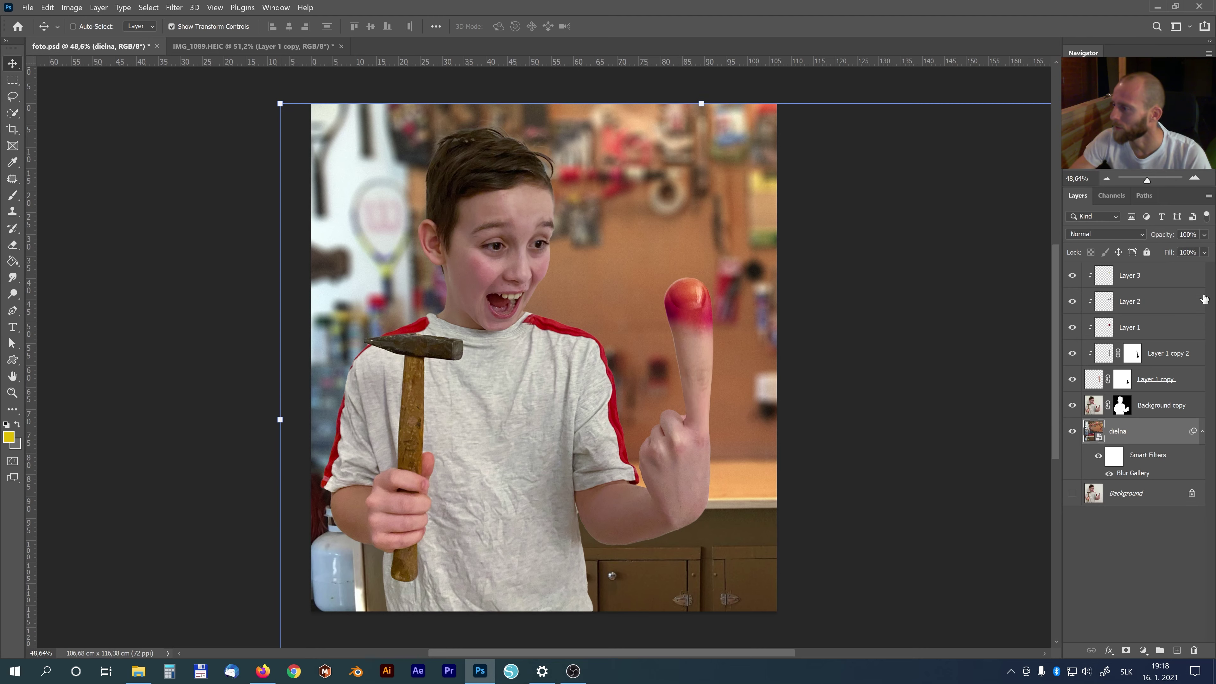
Add Layer 4 clipped above Layer 3 and sample the finger's skin tone.
left_click(1152, 277)
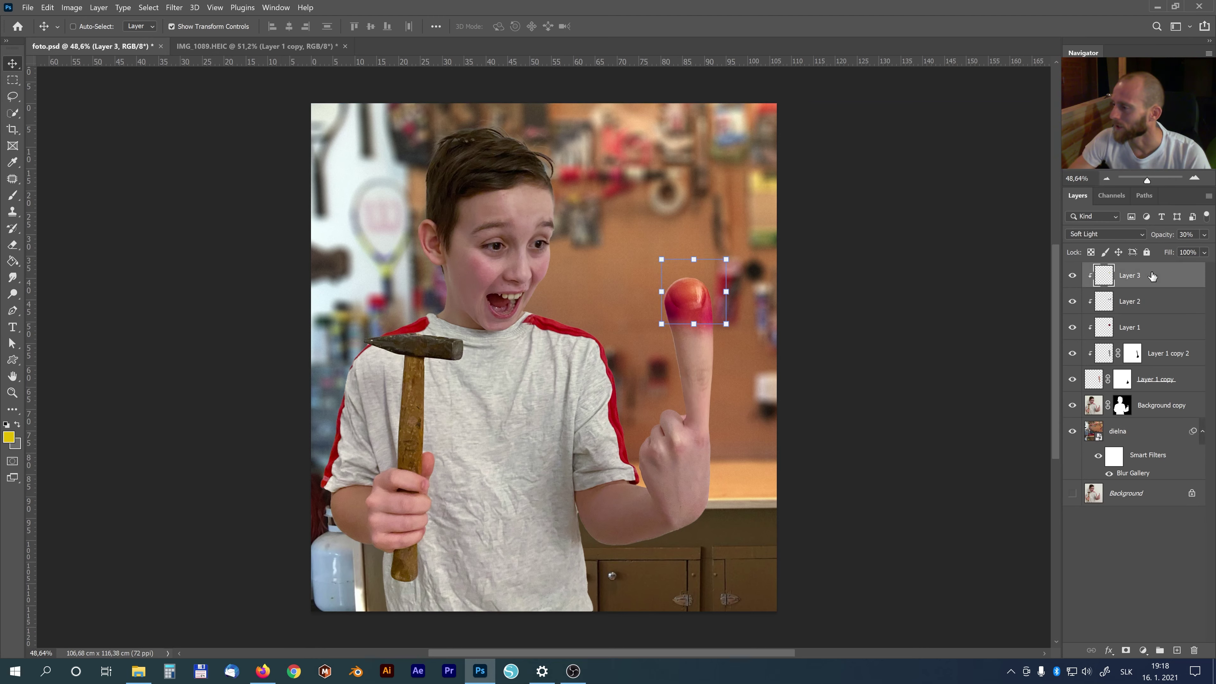
left_click(1180, 650)
left_click(1170, 287, "alt")
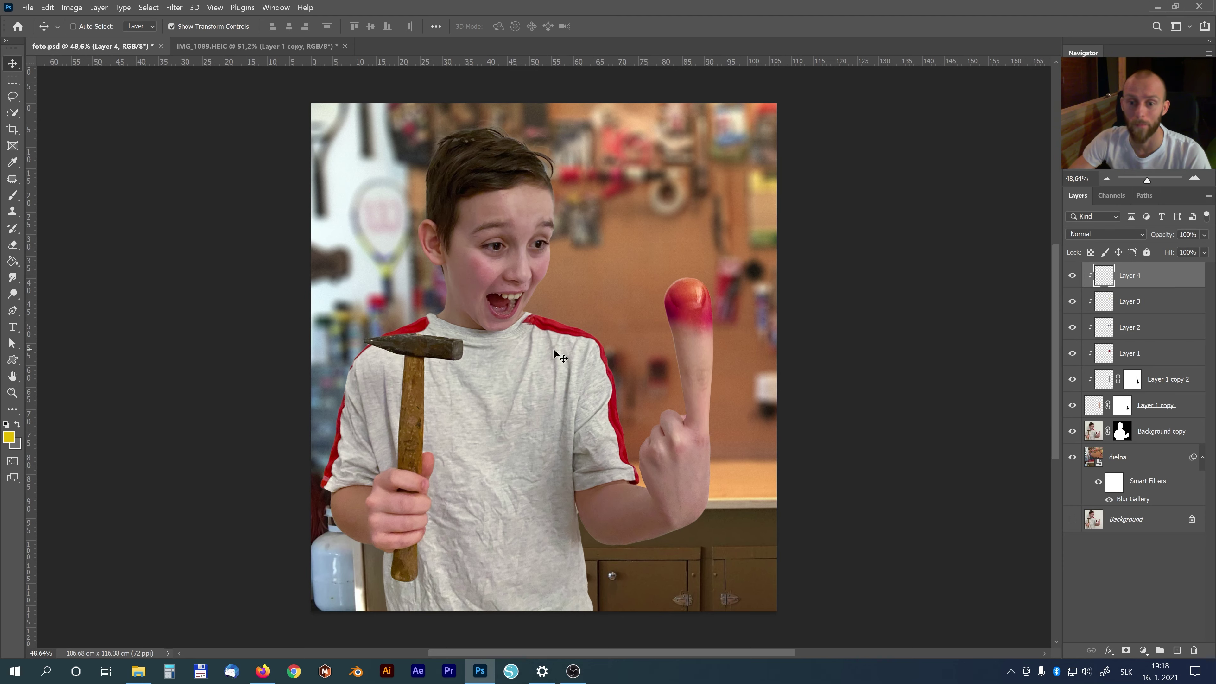
key("i")
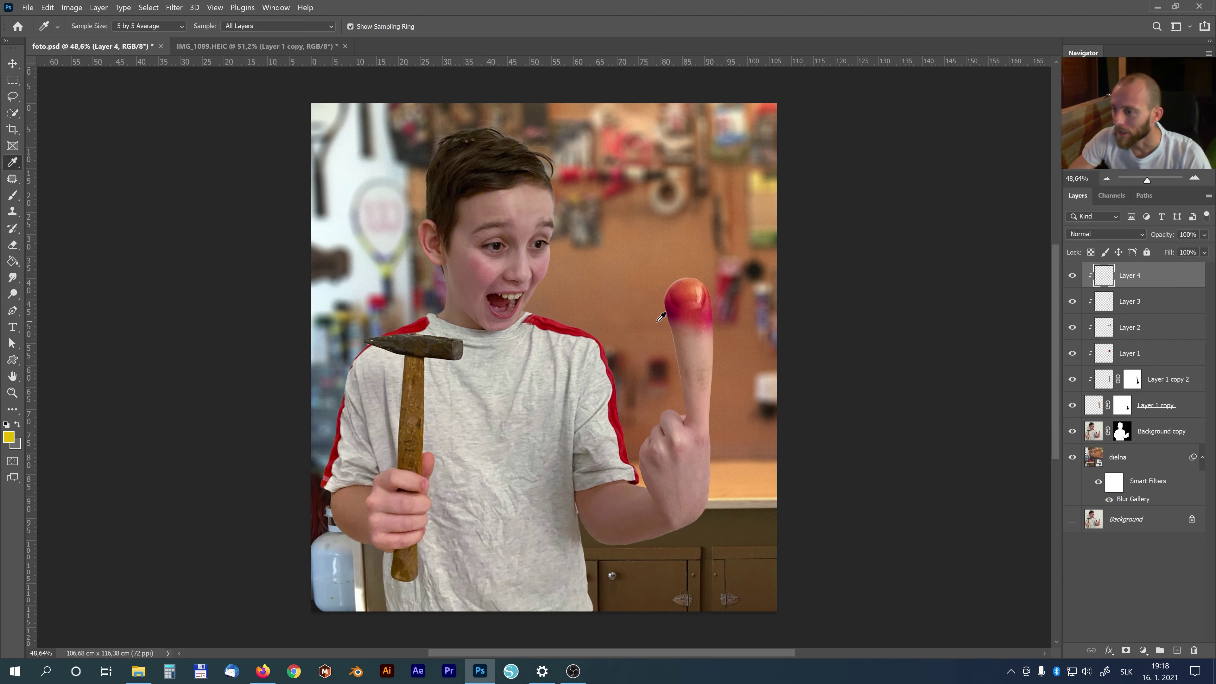
left_click(677, 341)
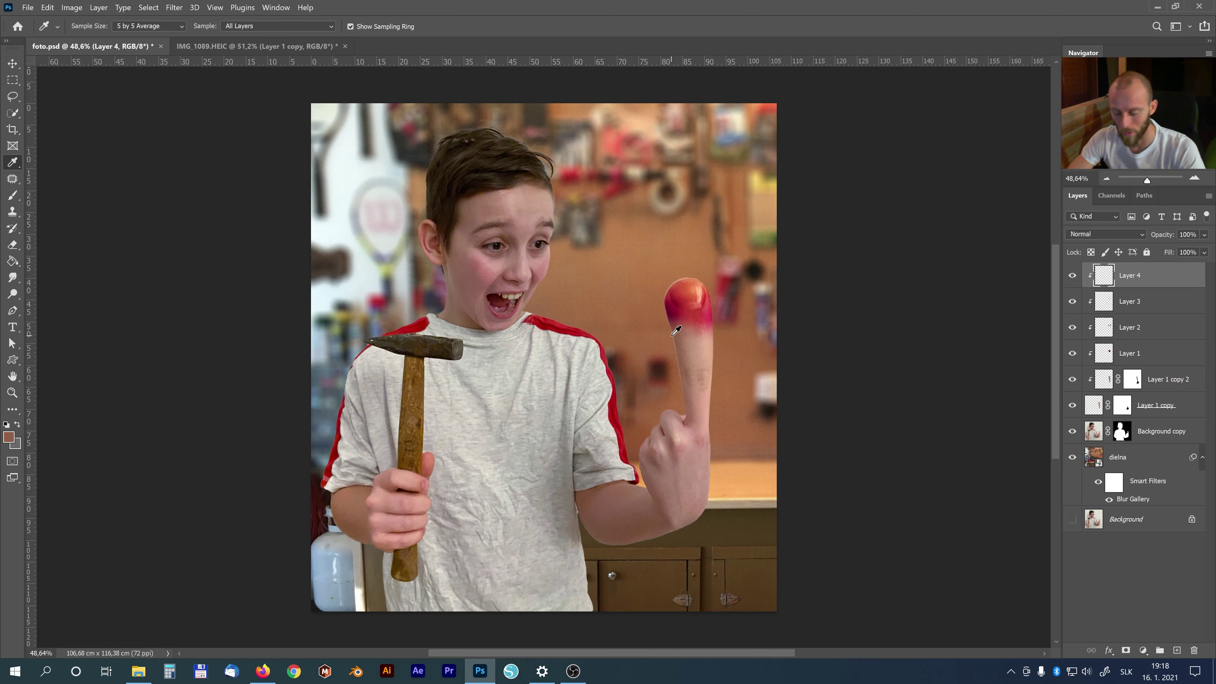
Switch to the Brush, set Layer 4 to 90% opacity and zoom in on the boy's head.
key("b")
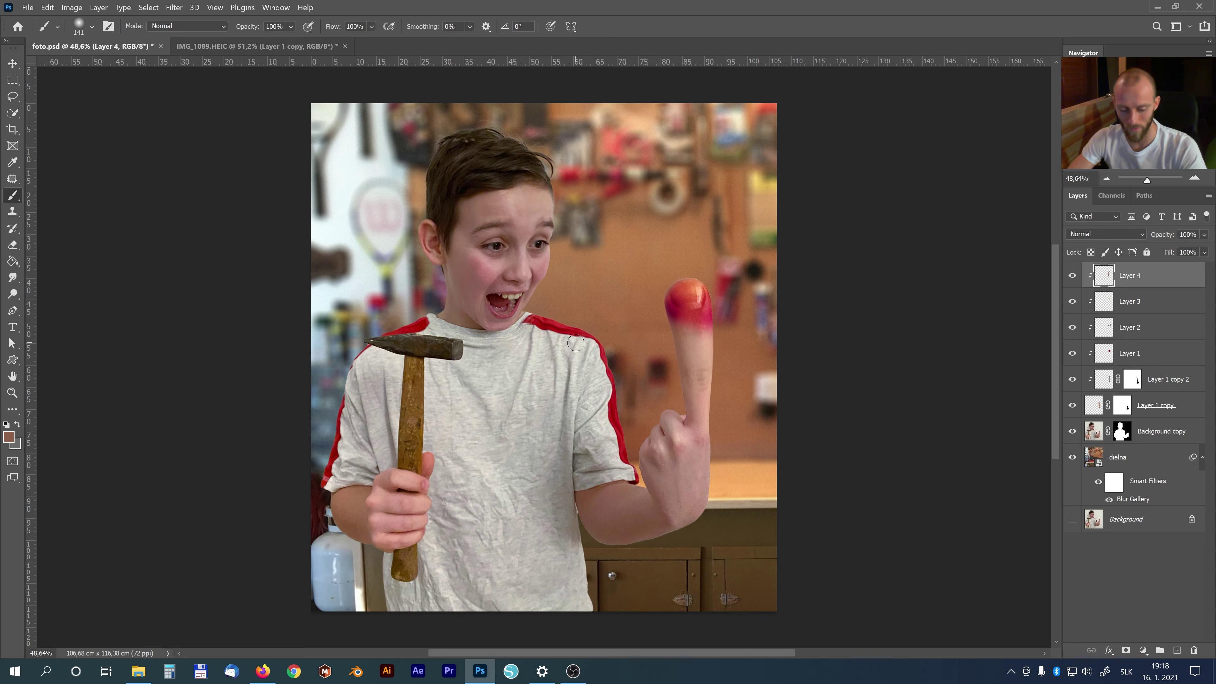
key("v")
key("9")
key("z")
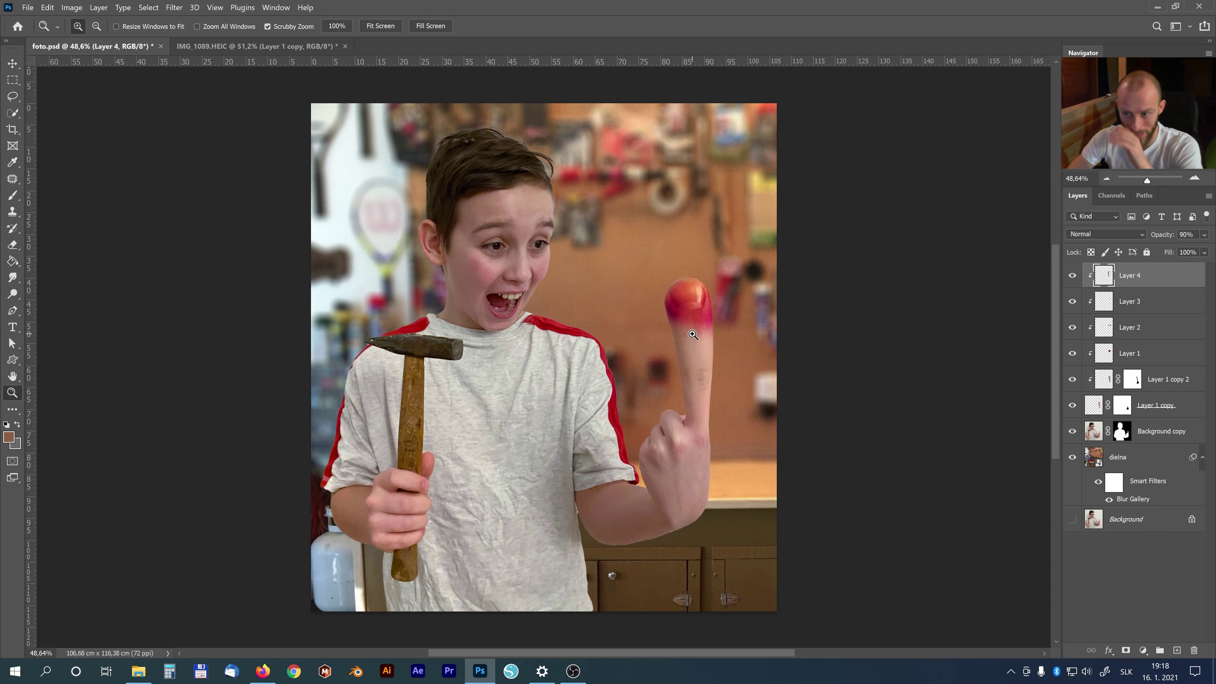
left_click_drag(525, 139, 550, 209)
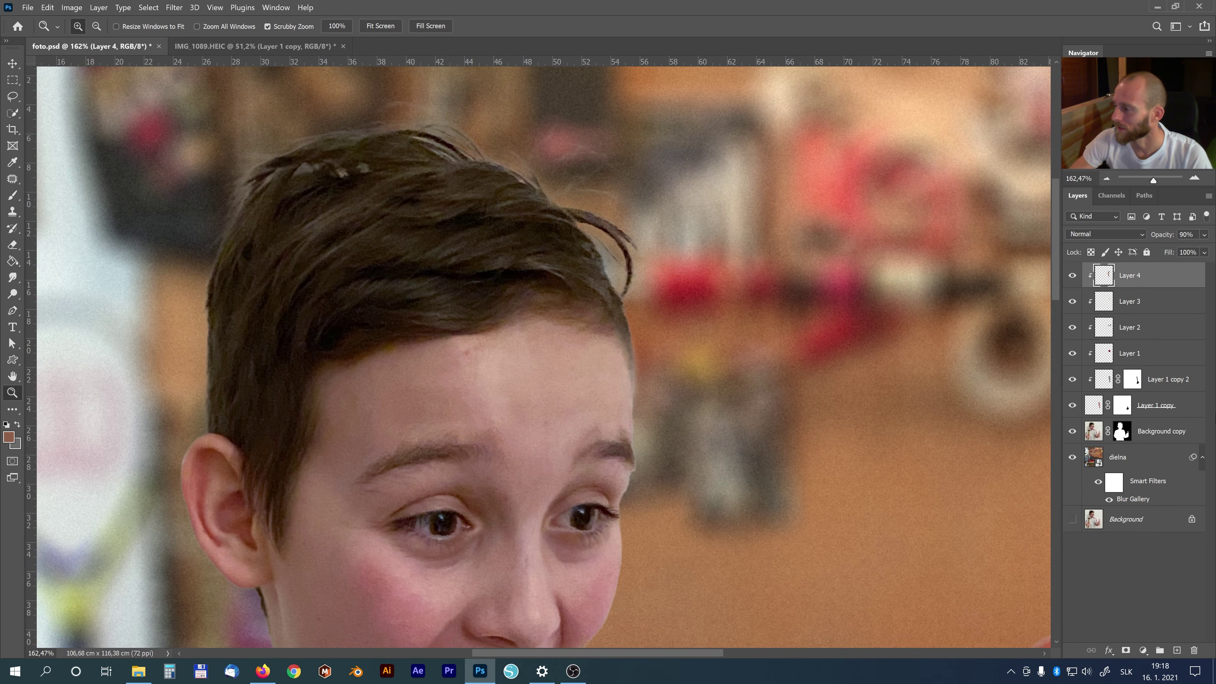
left_click(1159, 434)
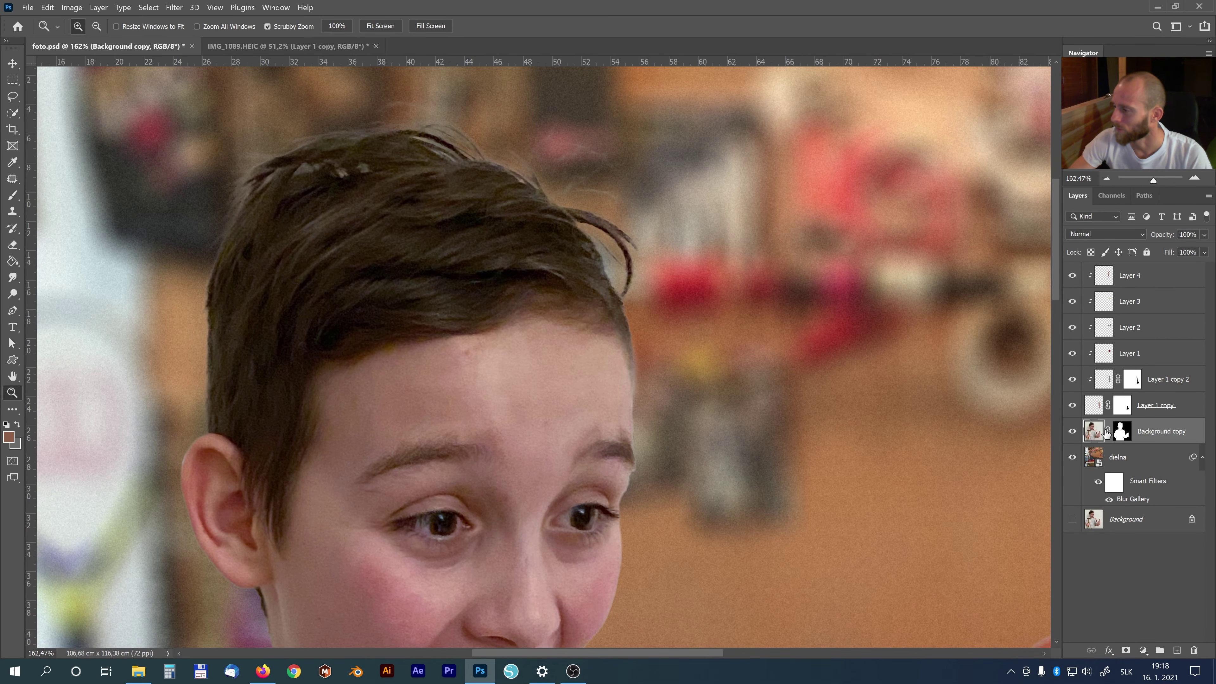
Add Layer 5 clipped to the boy's Background copy layer.
left_click(1073, 432)
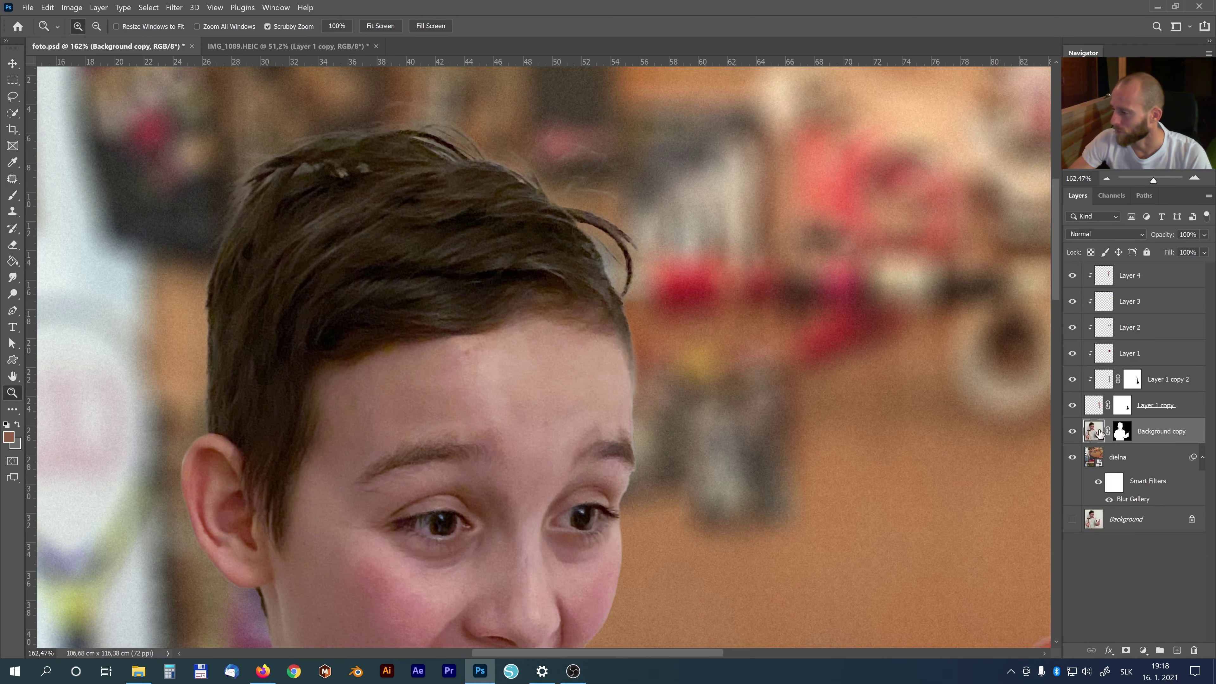
left_click(1176, 651)
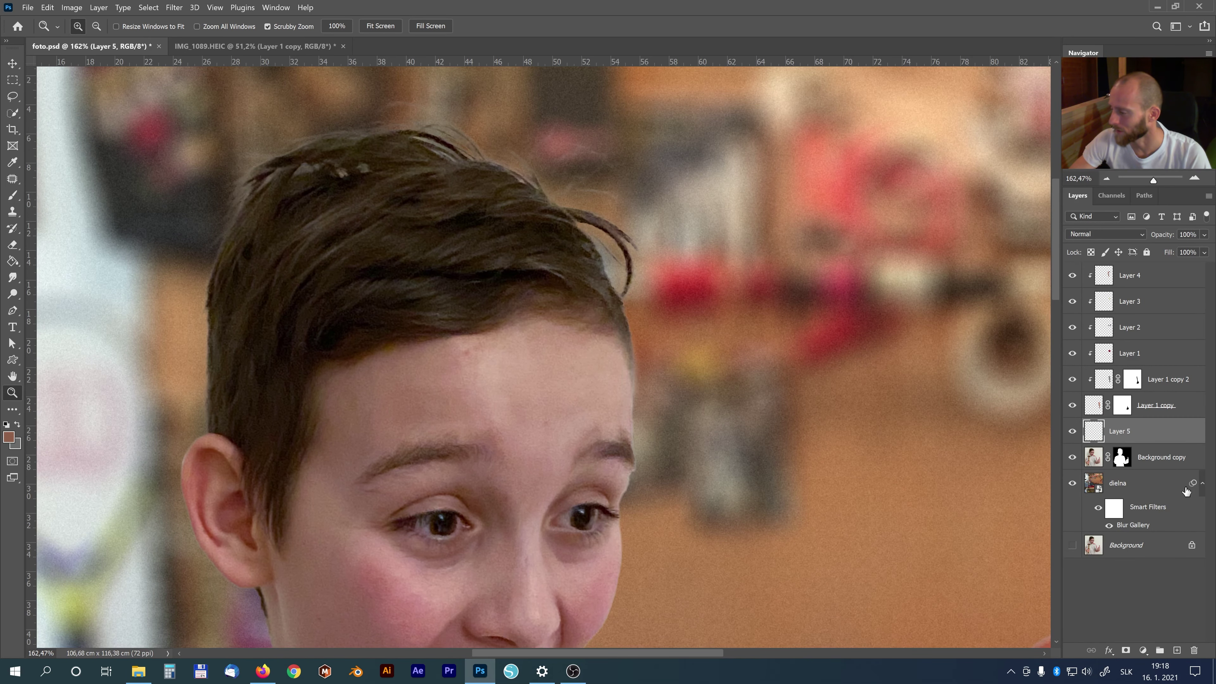
left_click(1154, 444, "alt")
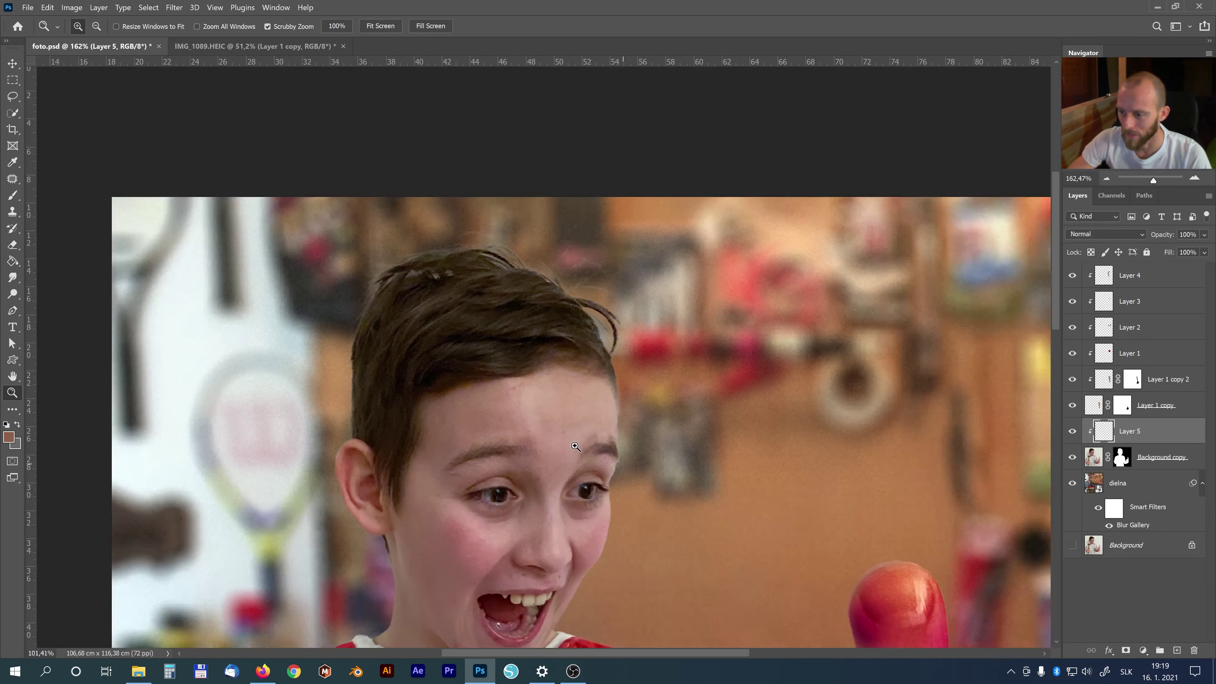
left_click_drag(596, 446, 575, 445)
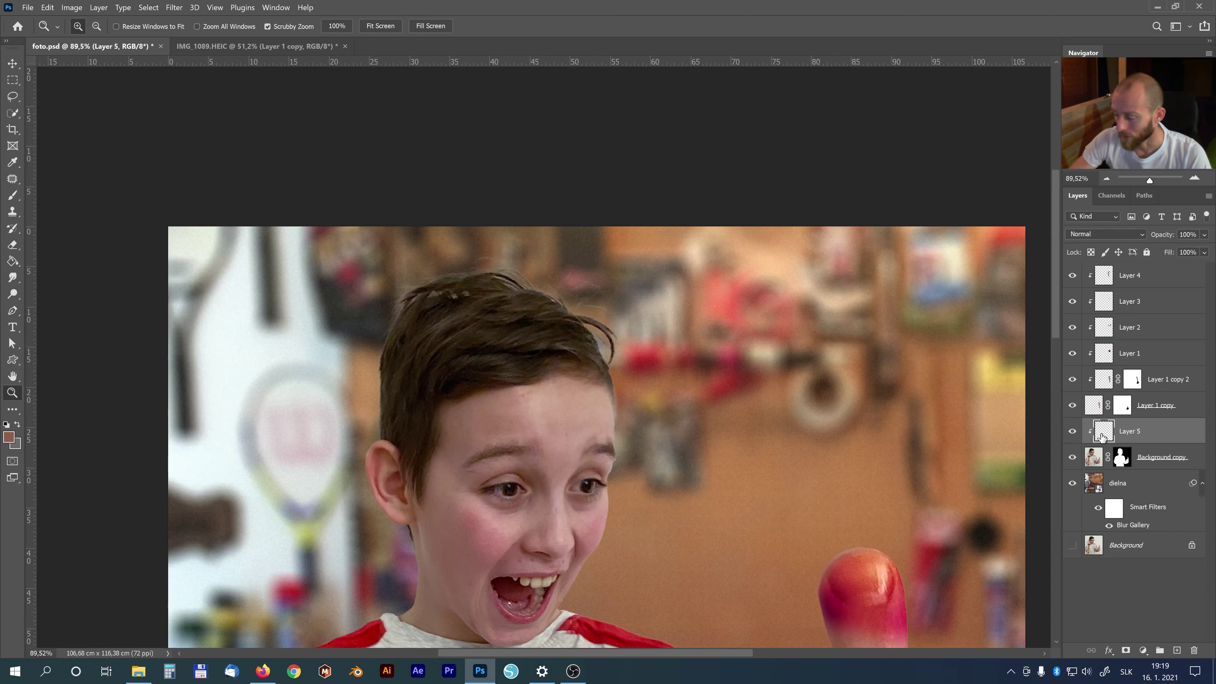
Paint a sampled colour above the boy's head with a size 135 brush, then view the whole image.
key("i")
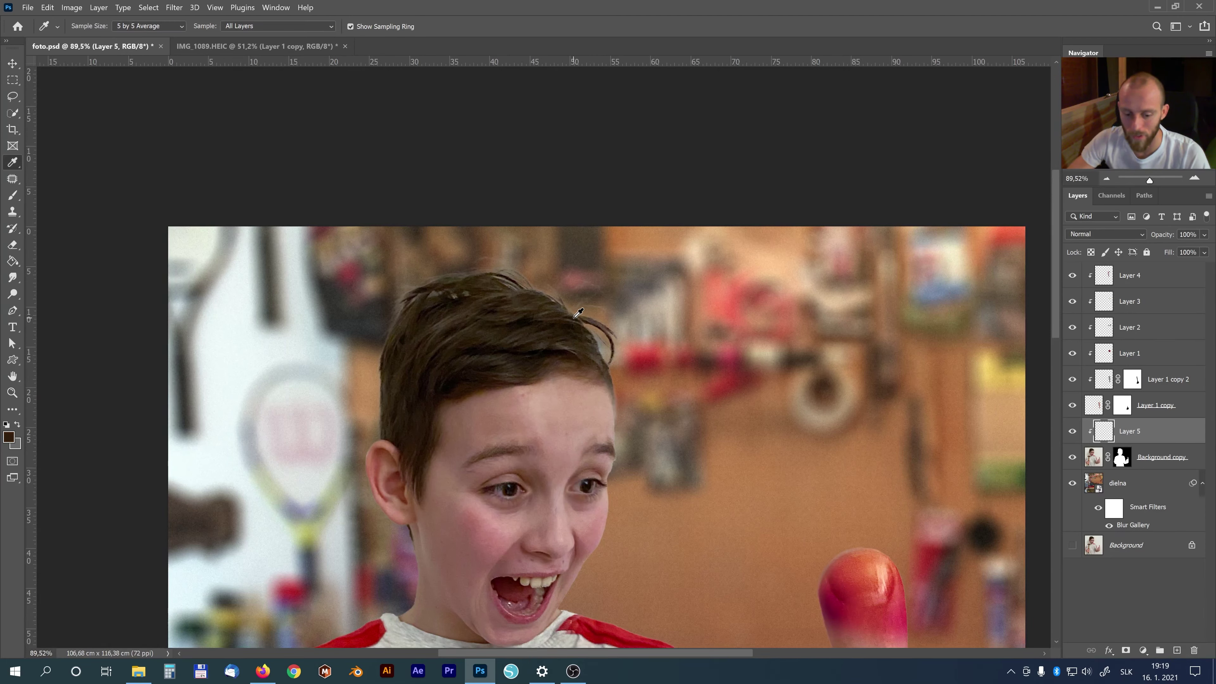
key("b")
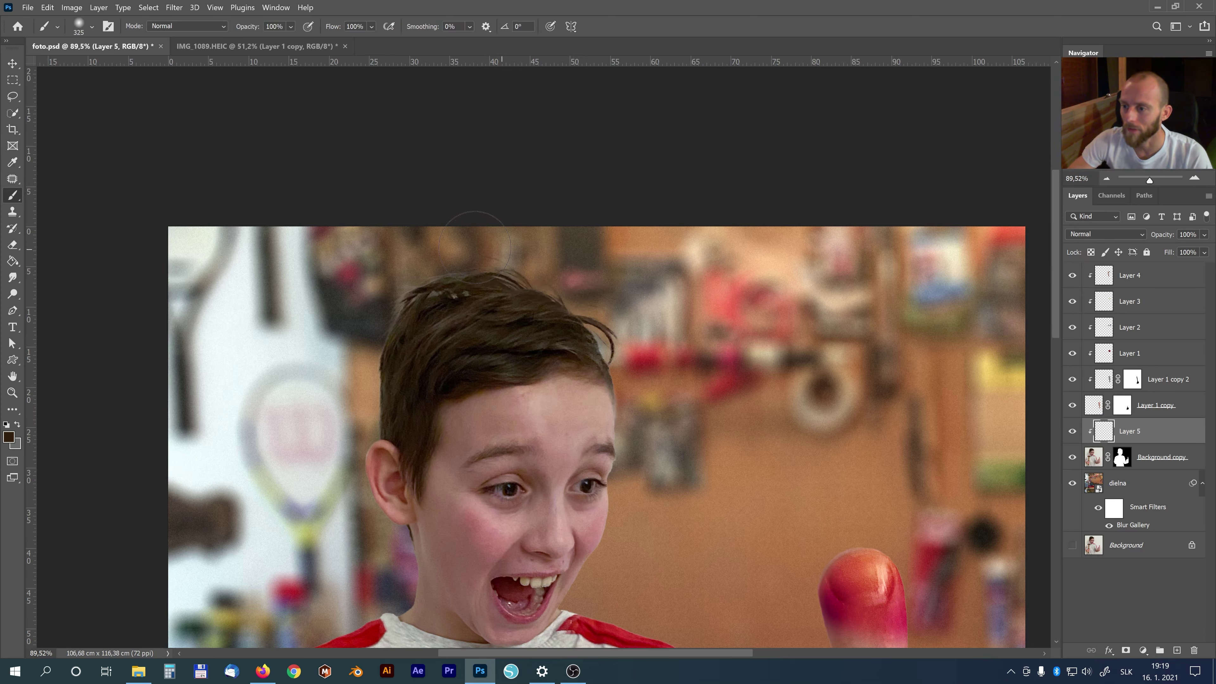
left_click_drag(373, 298, 330, 408)
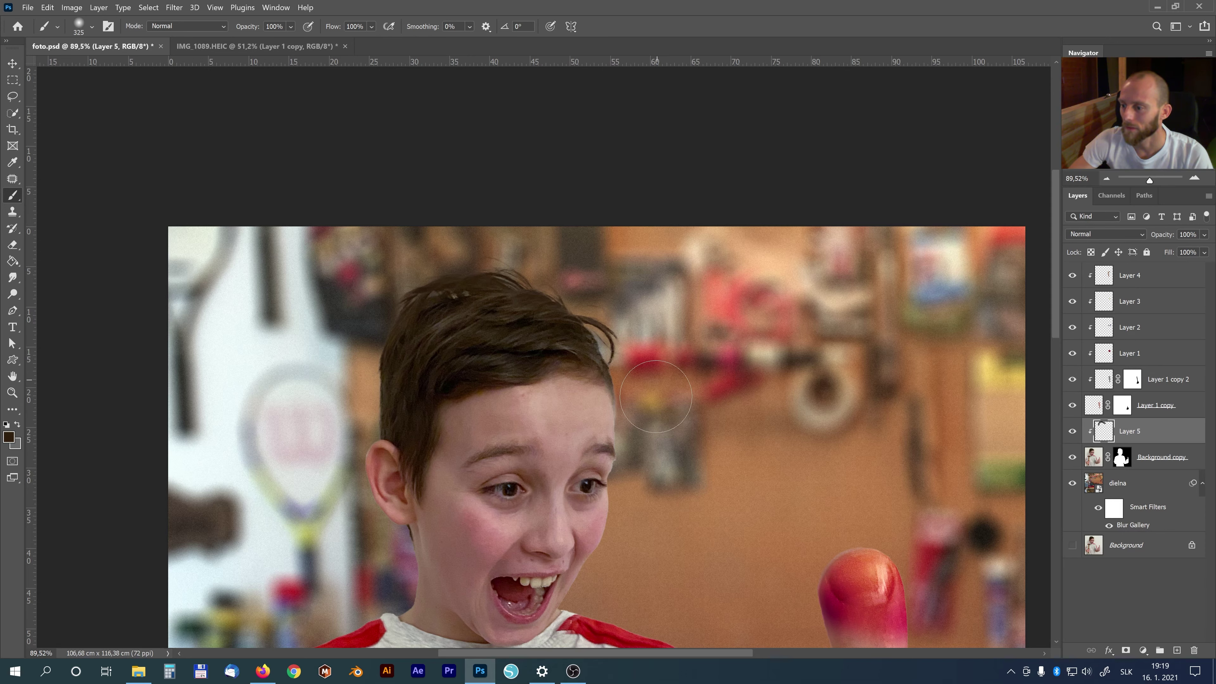
left_click_drag(678, 473, 658, 471)
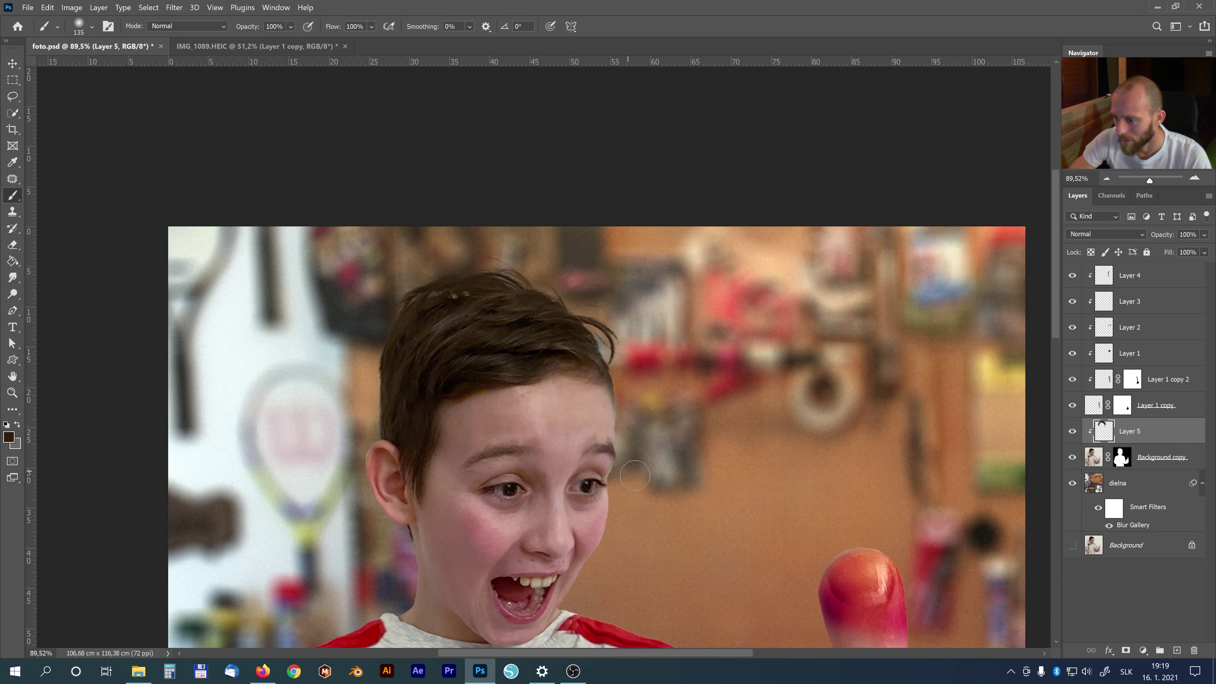
scroll(386, 282, "down", 5)
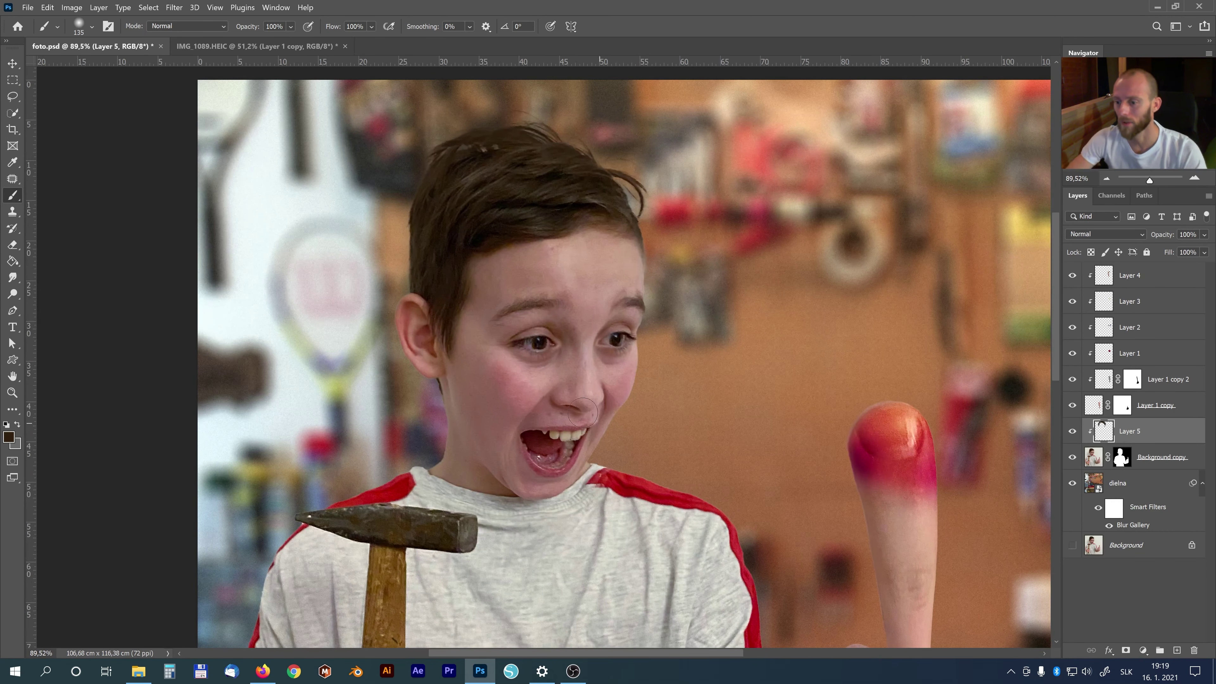
key("z")
scroll(558, 400, "down", 5)
scroll(558, 400, "up", 2)
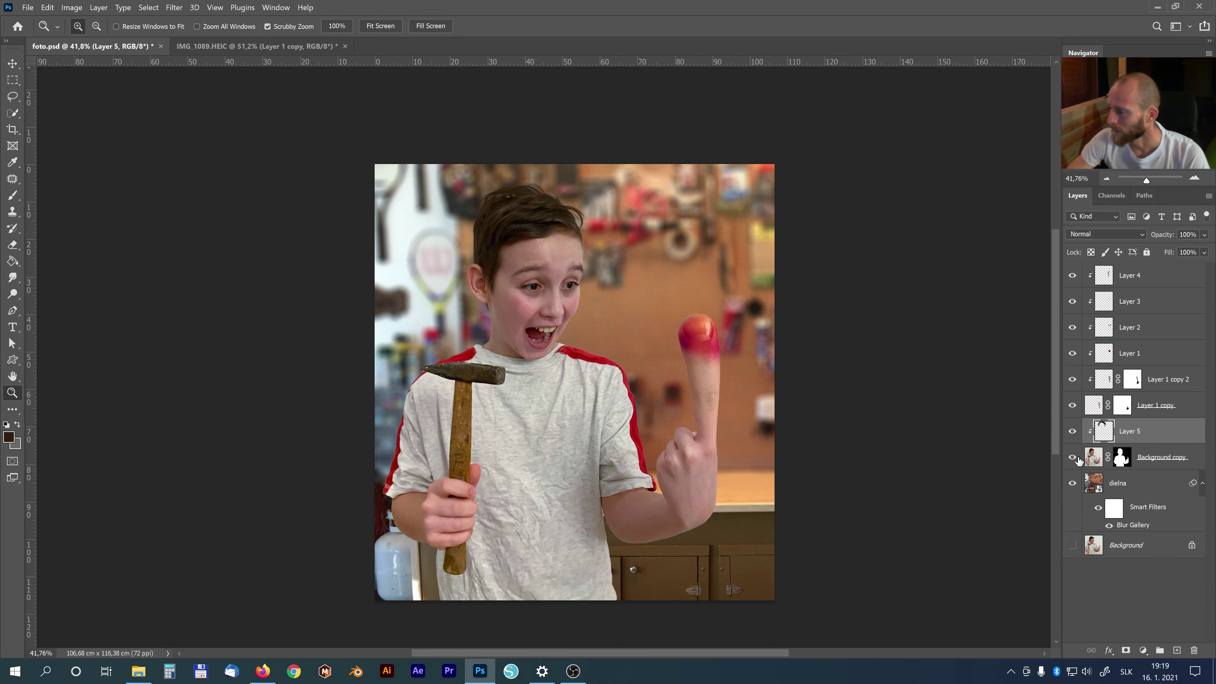
Brighten the boy's Background copy with Levels, white input set to 239.
left_click(1096, 459)
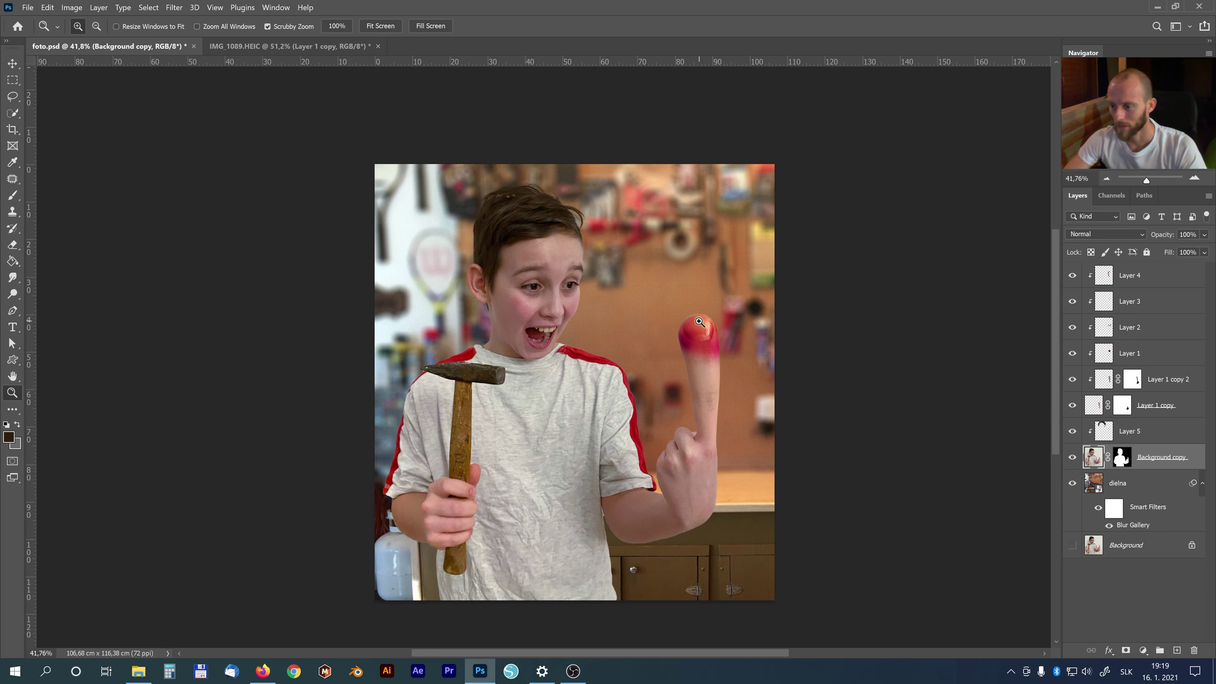
key("ctrl+l")
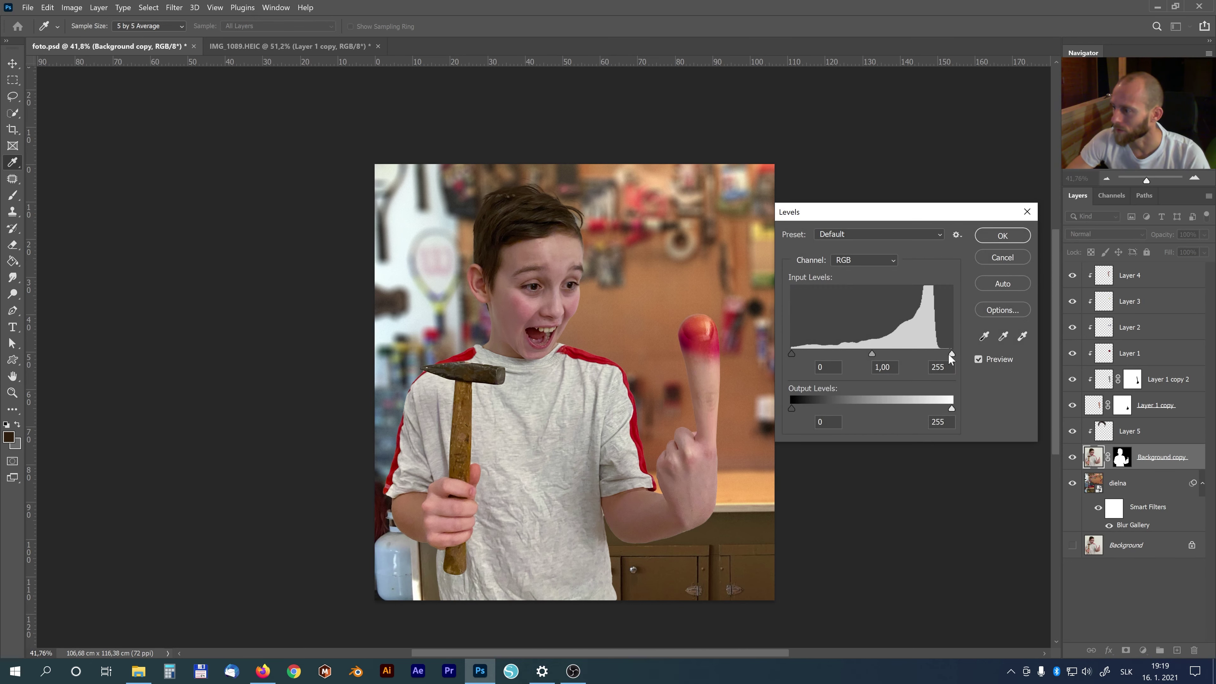
left_click_drag(951, 354, 936, 354)
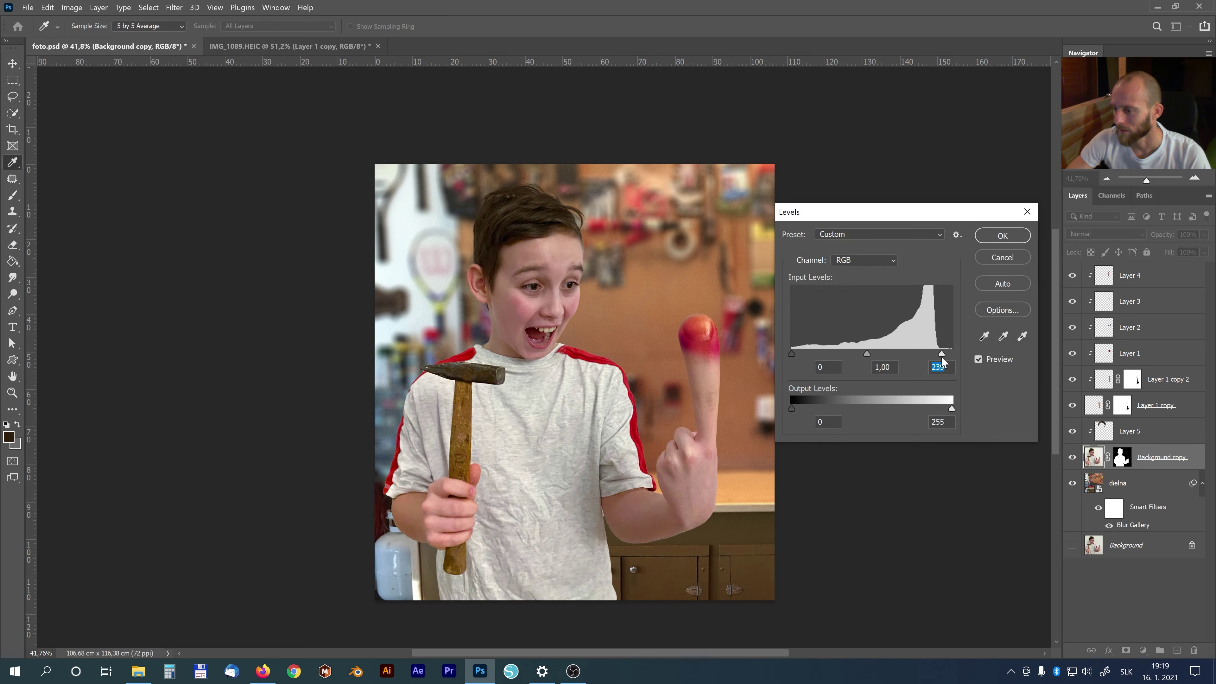
left_click(1002, 237)
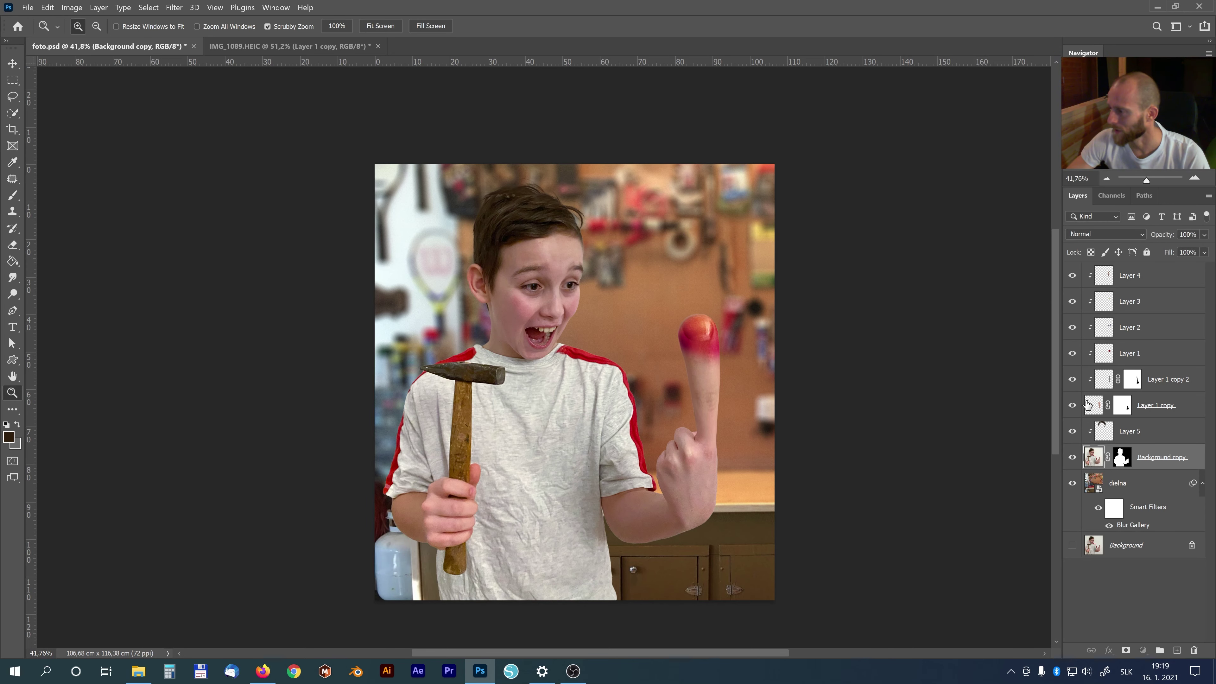
Brighten Layer 1 copy with Levels, white input set to 244, and zoom in on the boy's face.
left_click(1094, 406)
key("ctrl+l")
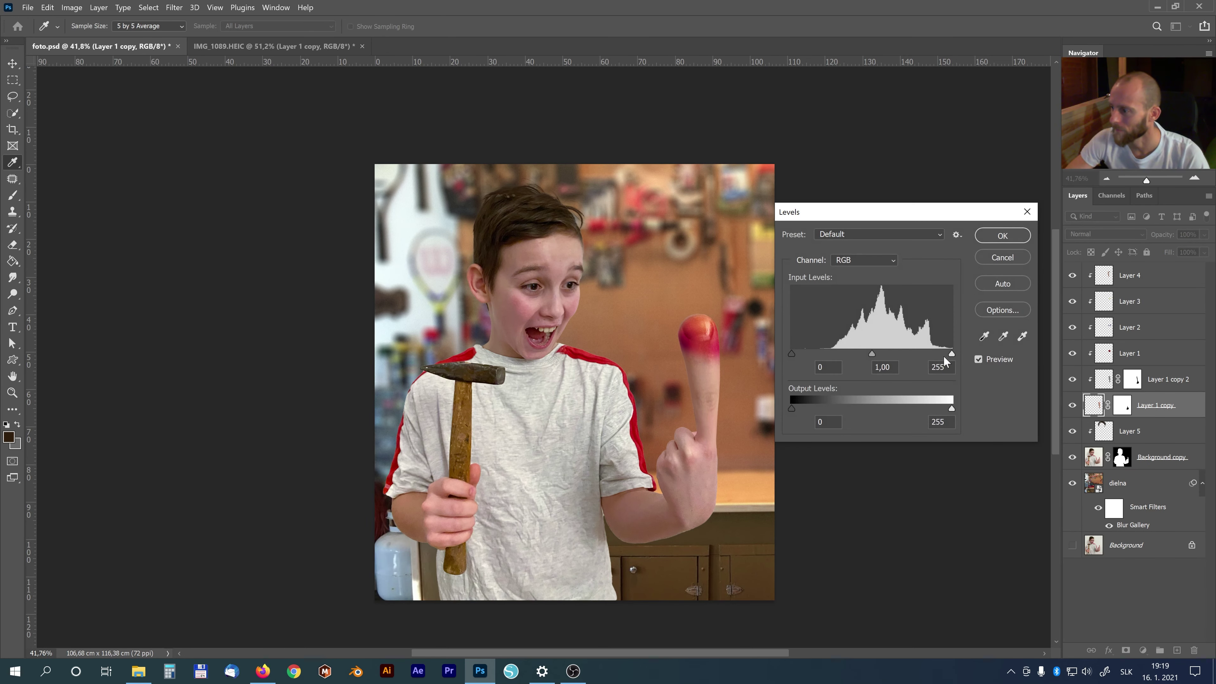
left_click_drag(951, 354, 941, 354)
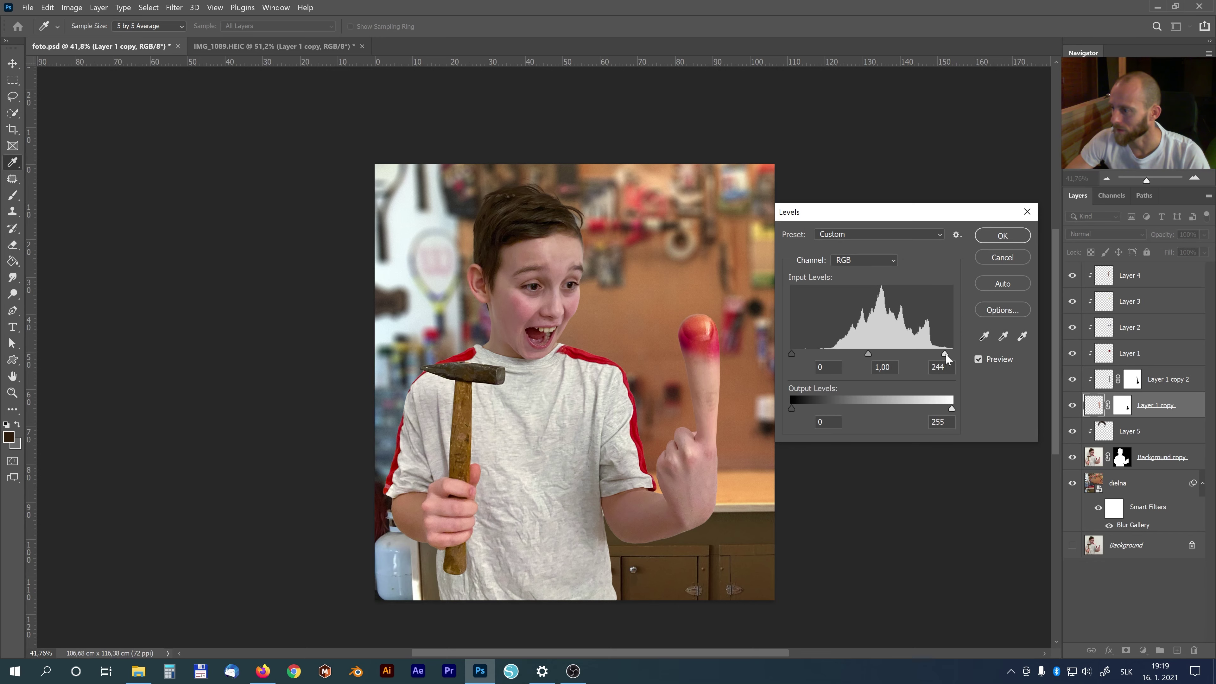
left_click(1003, 236)
key("z")
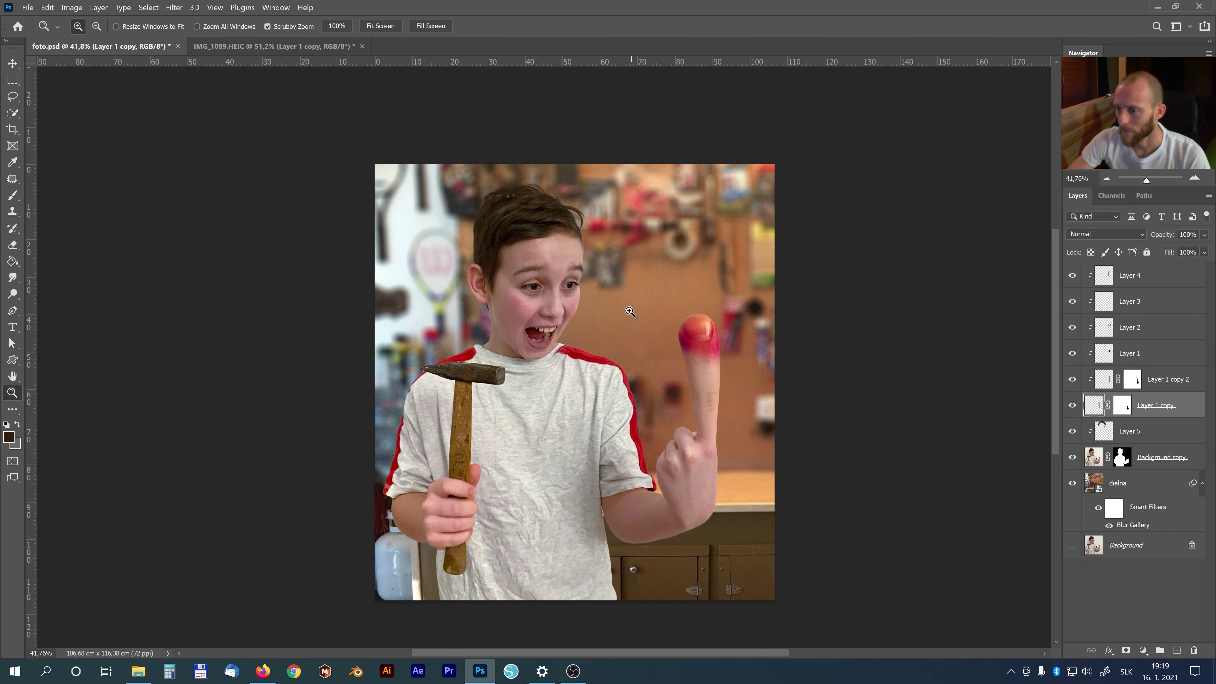
left_click(571, 295)
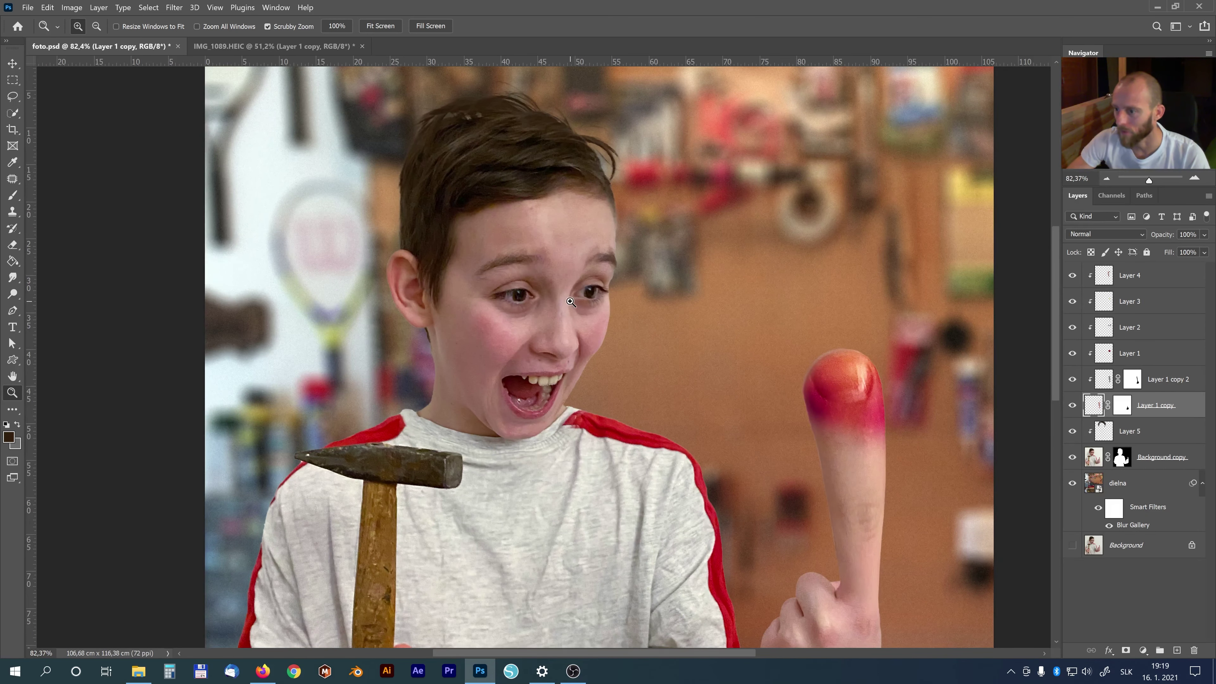
Add a brightening Levels adjustment layer above Layer 4 with its mask filled black.
left_click(1165, 277)
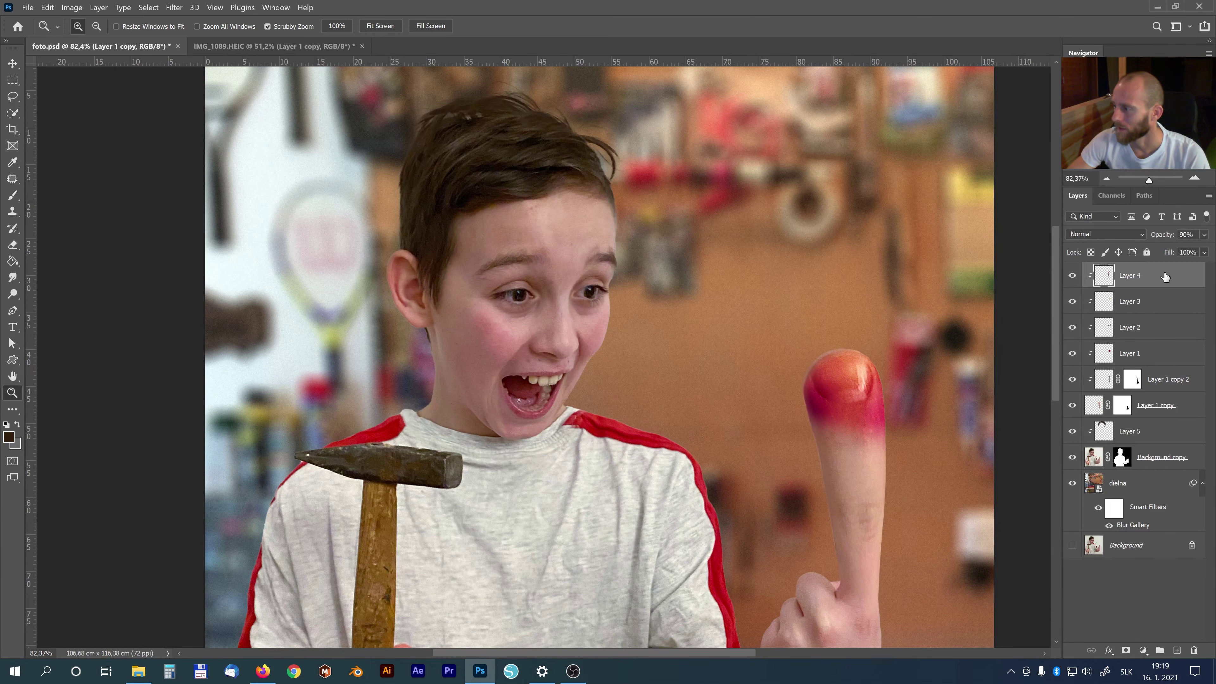
left_click(1143, 650)
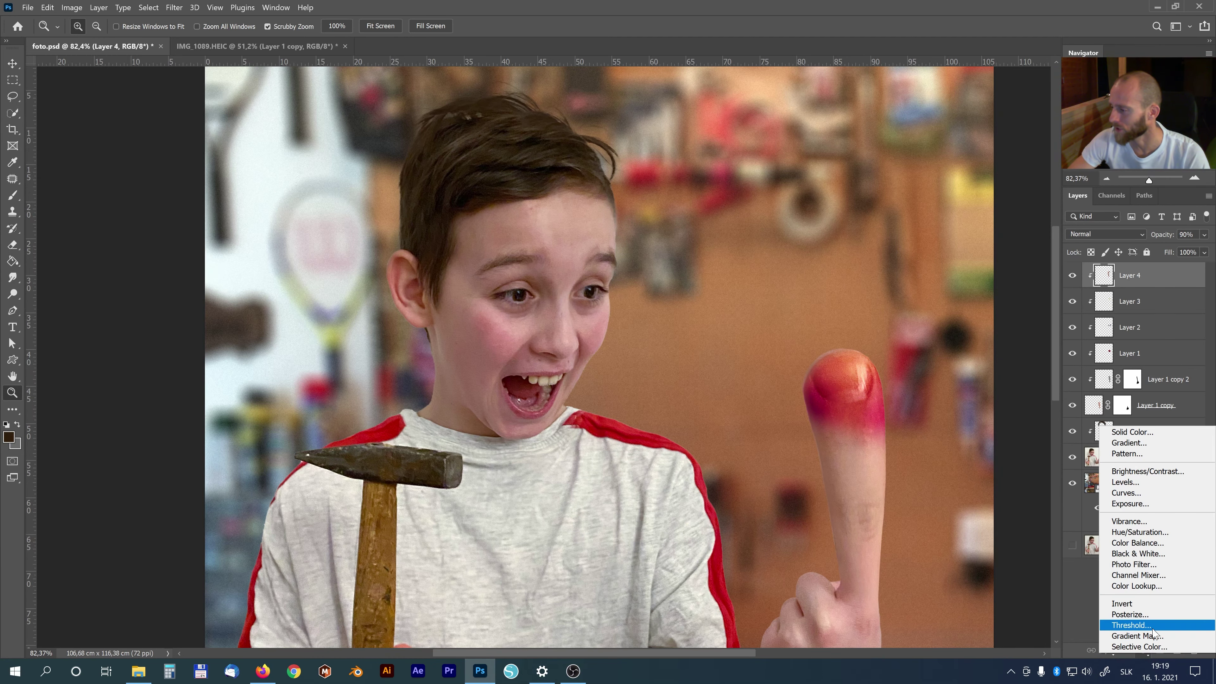
left_click(1126, 482)
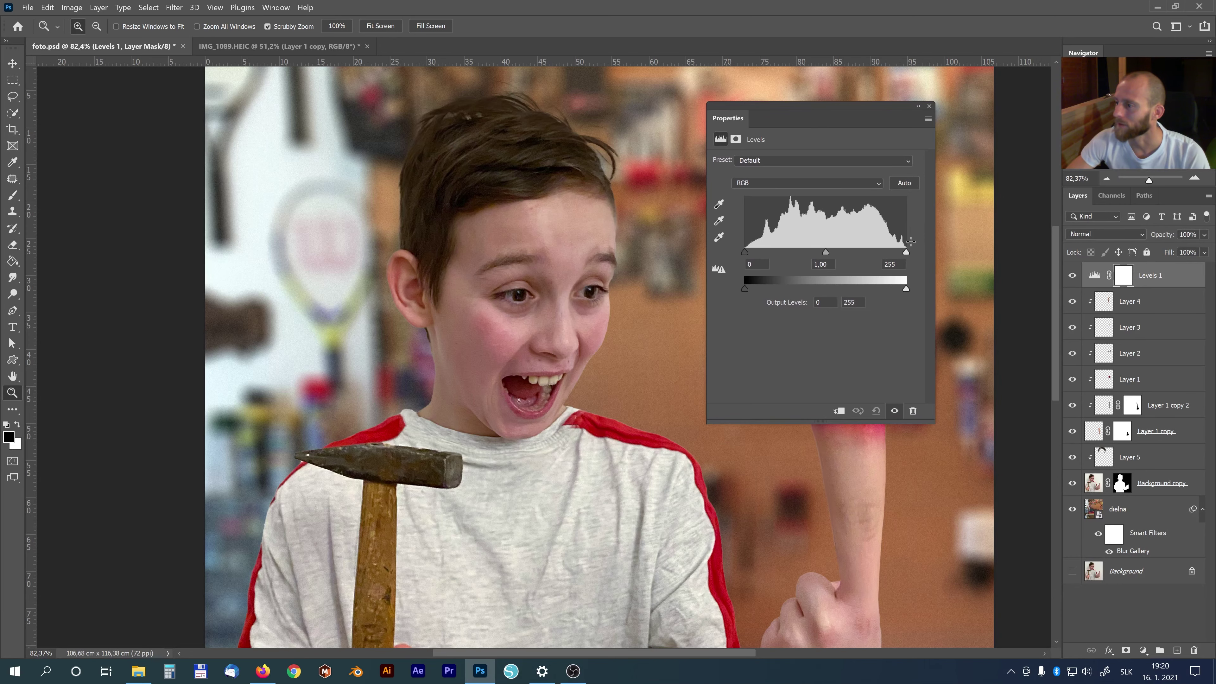
left_click_drag(908, 252, 793, 253)
left_click(929, 106)
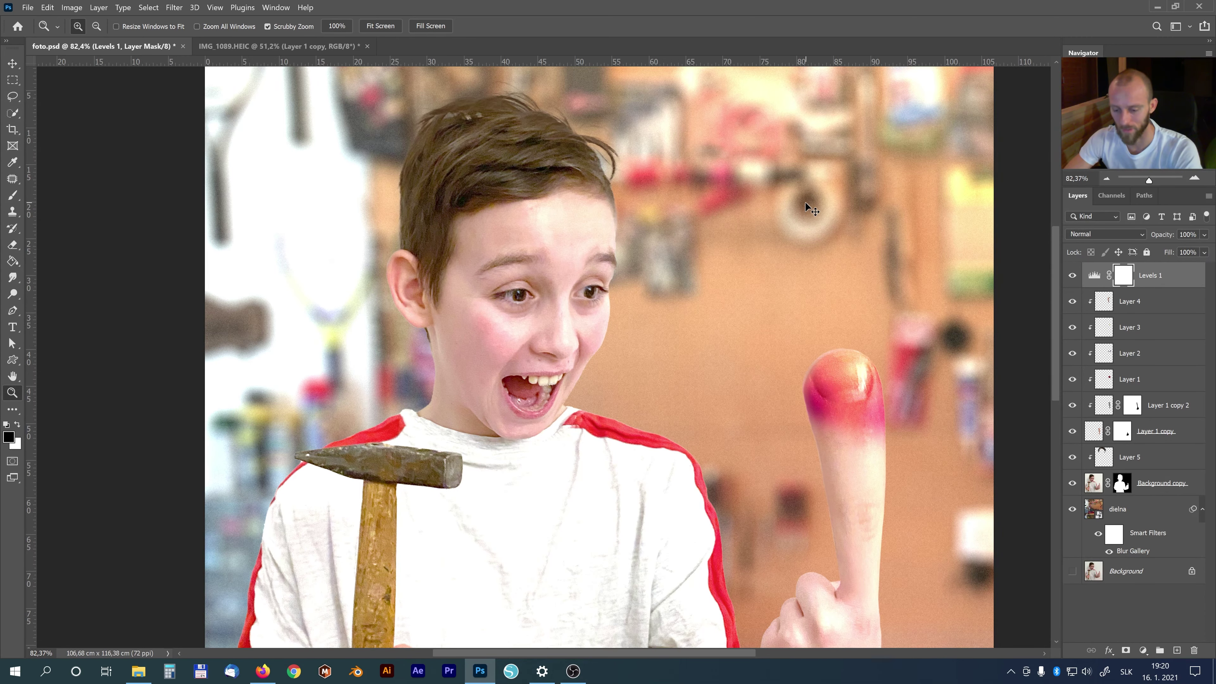
key("ctrl+i")
Paint white into the Levels 1 mask with a size 281 brush to brighten the boy's eyes.
key("b")
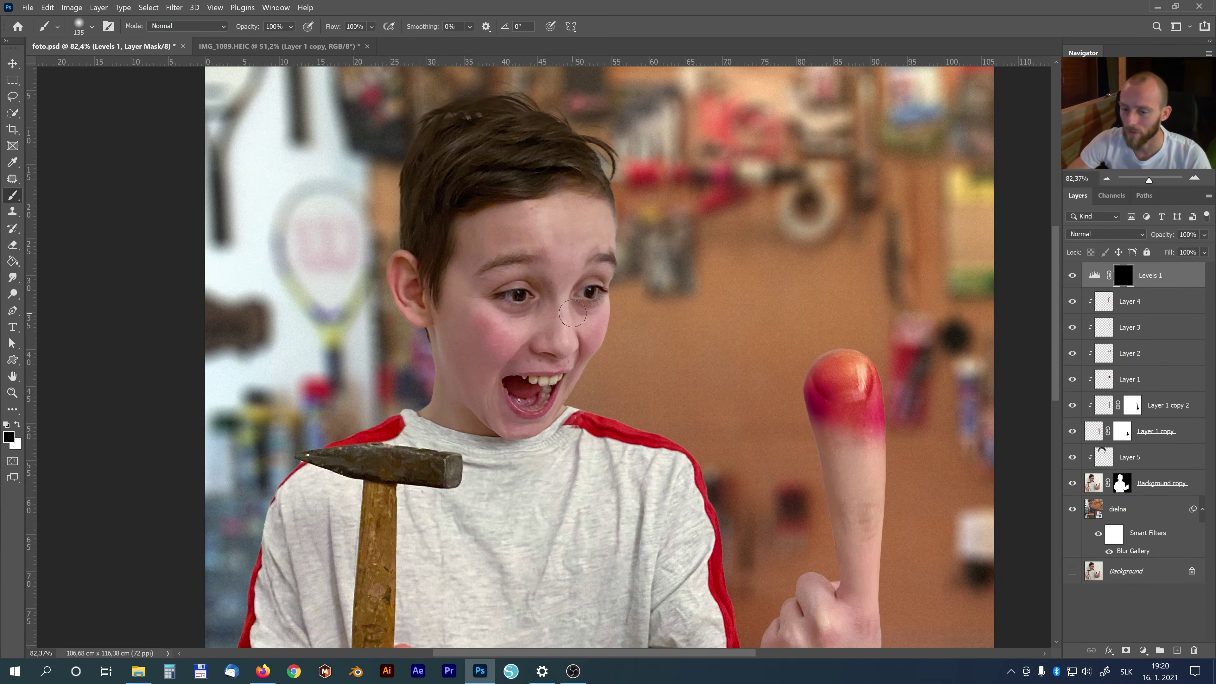
left_click_drag(570, 311, 578, 296)
key("x")
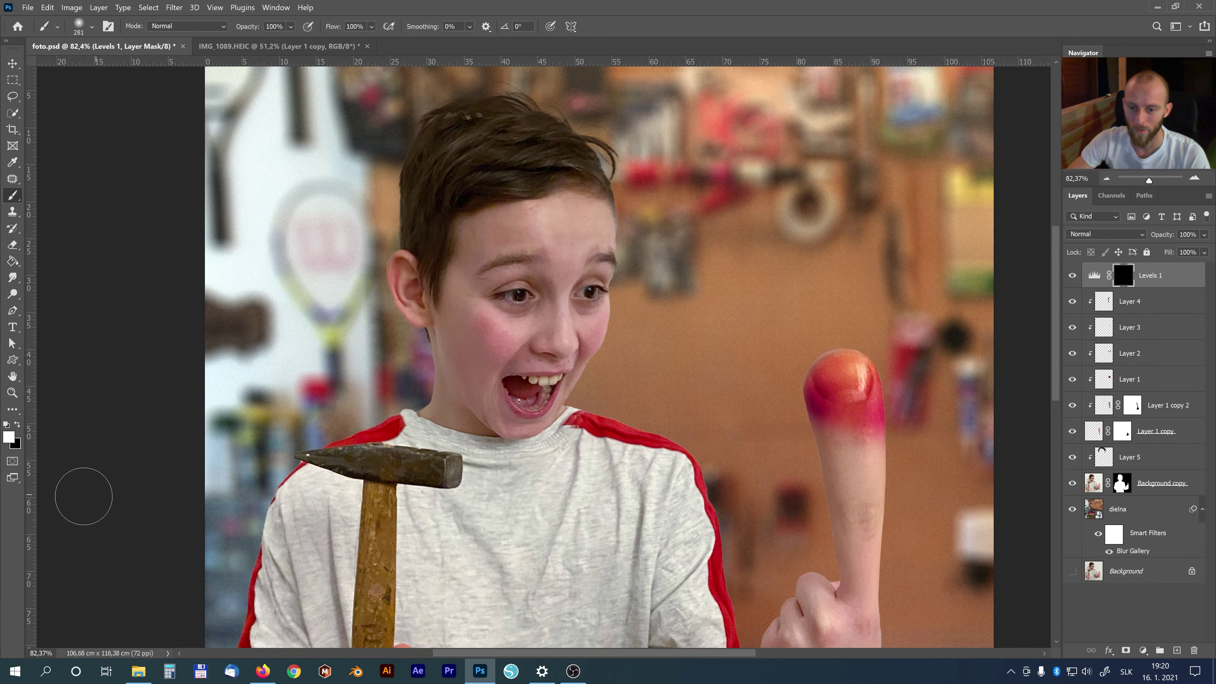
left_click_drag(527, 296, 545, 296)
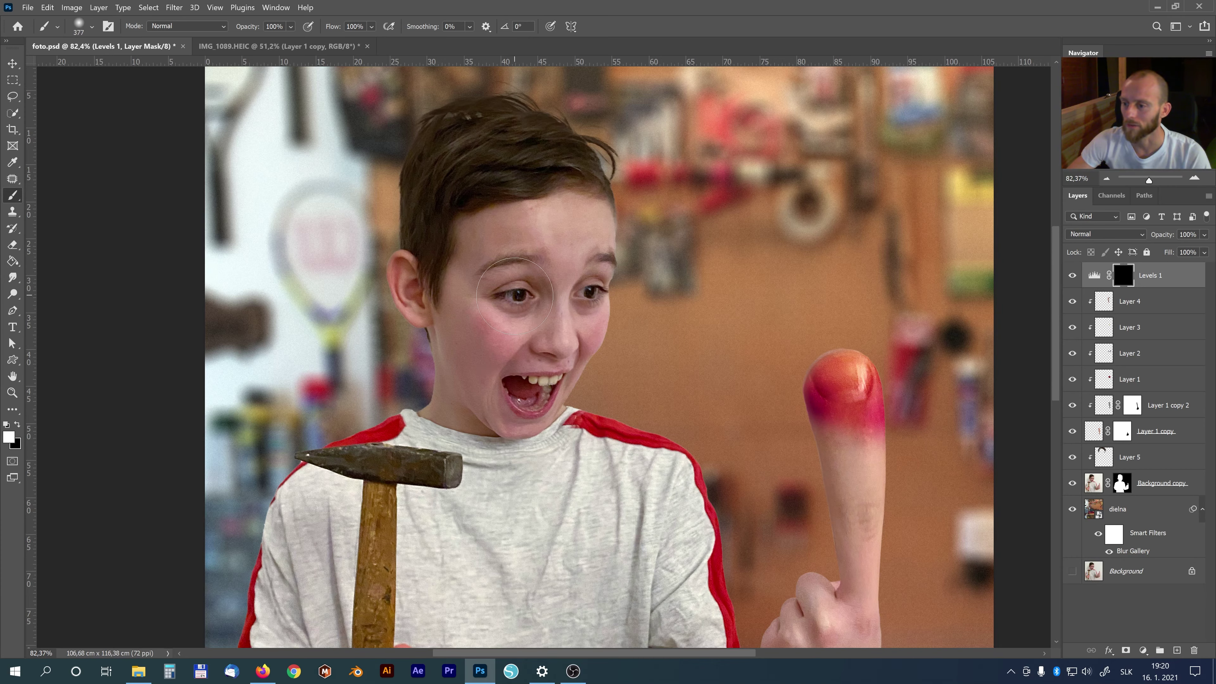
left_click(527, 296)
left_click(596, 296)
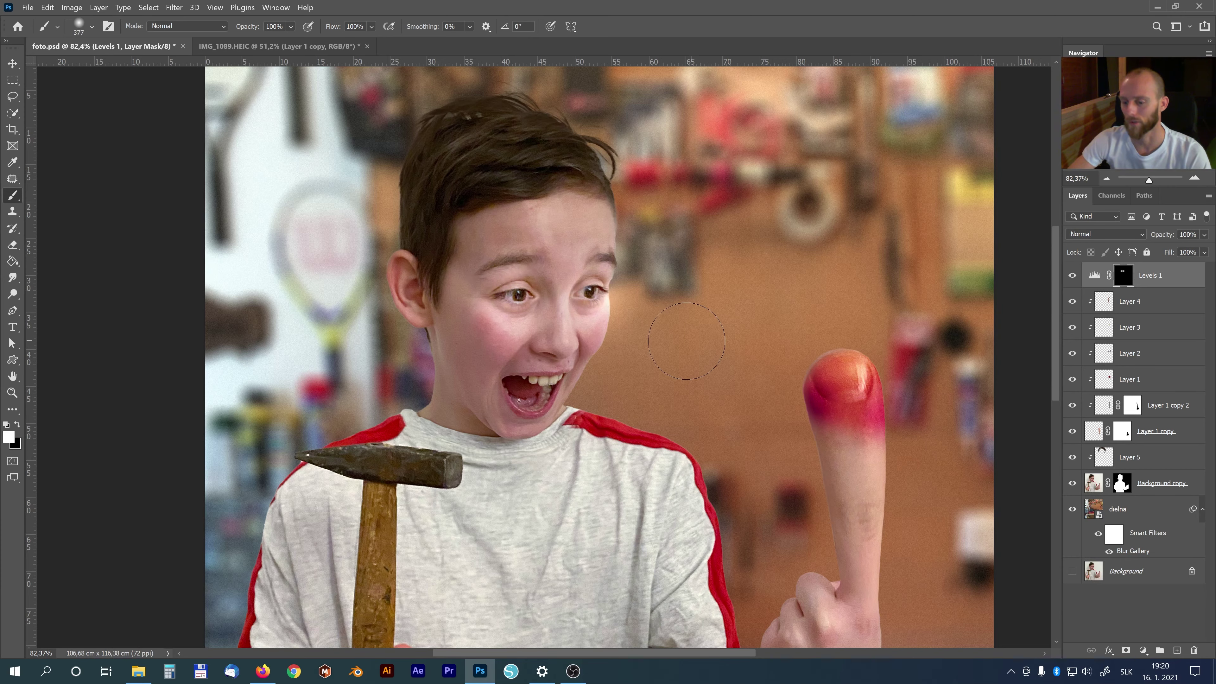
key("x")
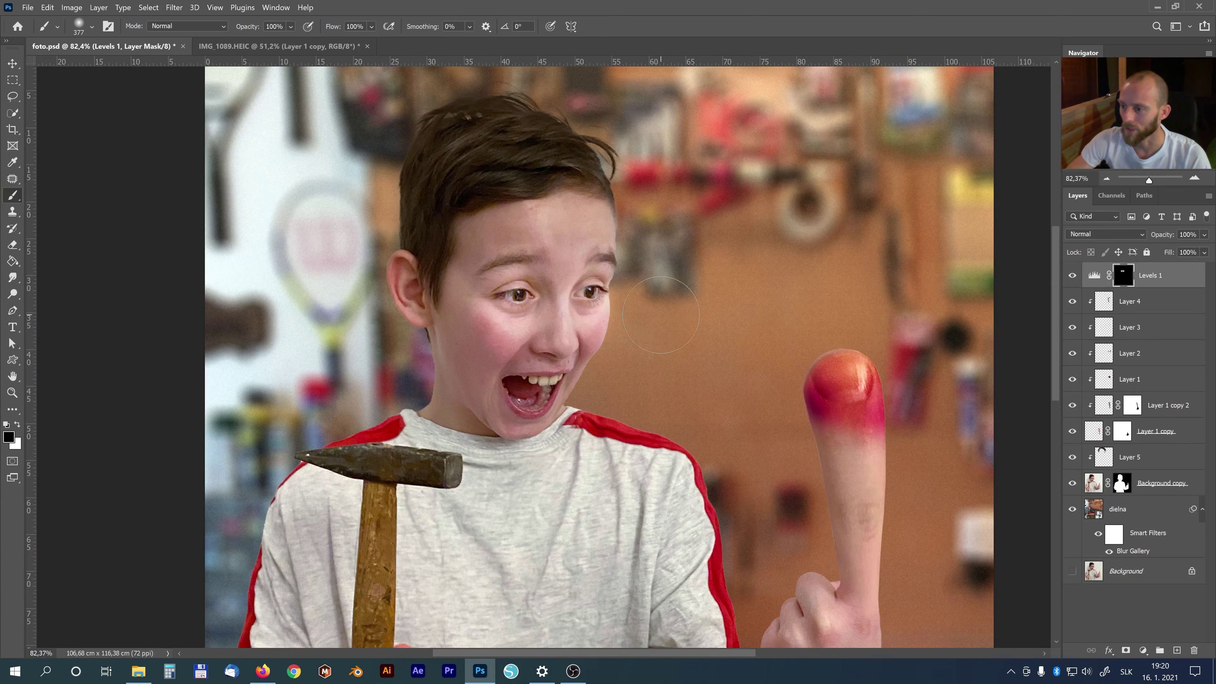
Lower Levels 1 to 30% opacity and review the image, zooming in on the fingertip.
key("v")
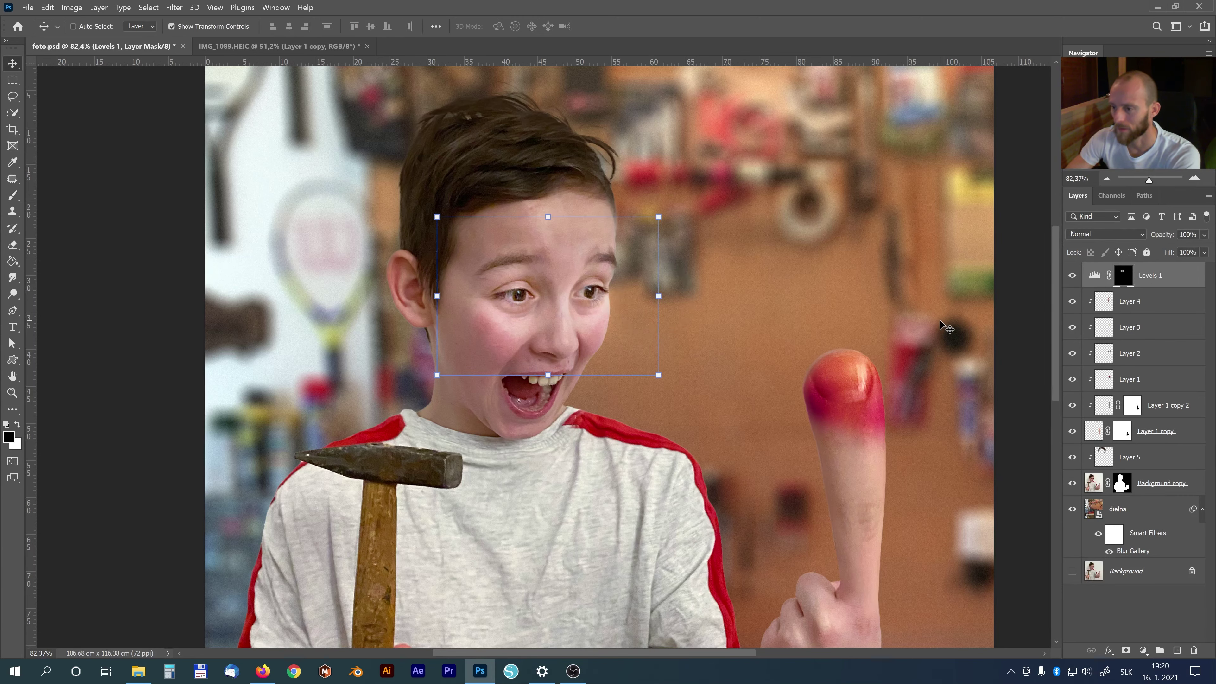
key("5")
key("3")
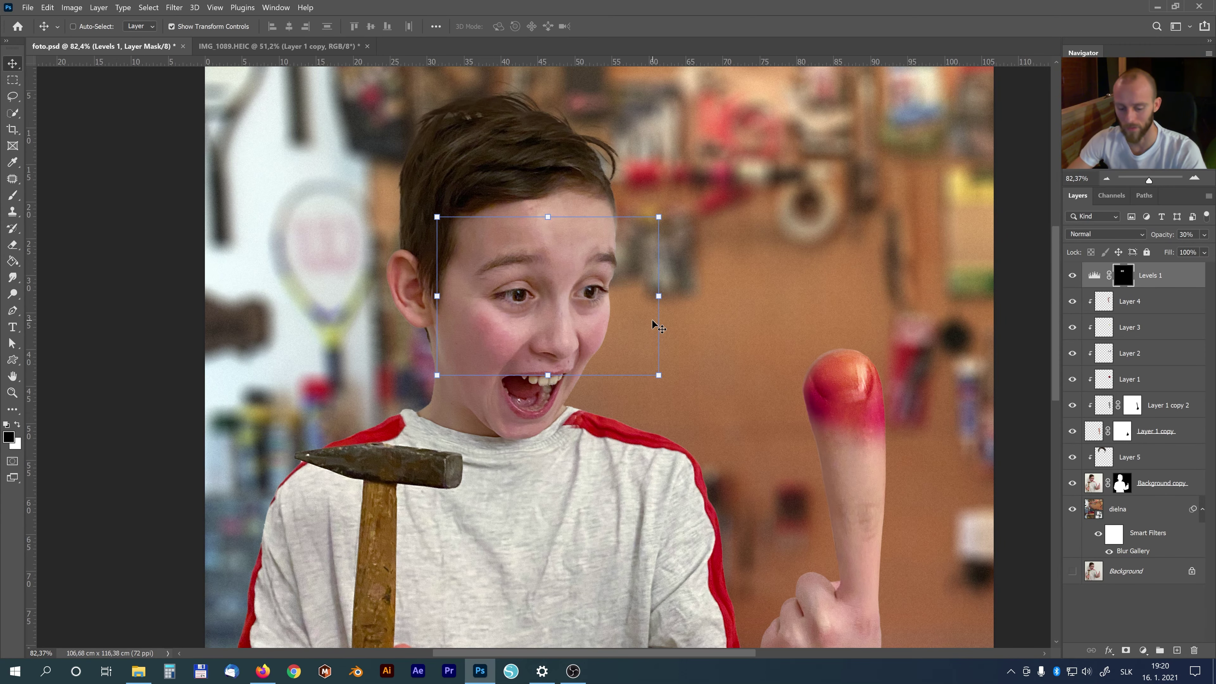
key("z")
left_click(336, 26)
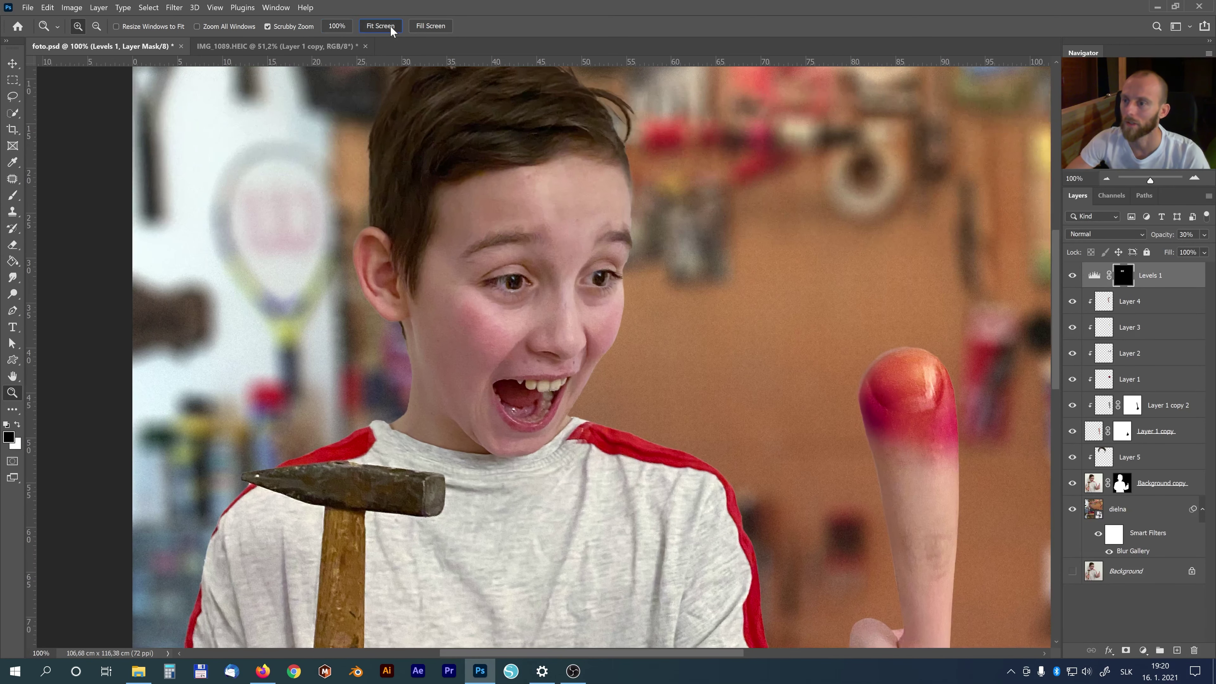
left_click(380, 26)
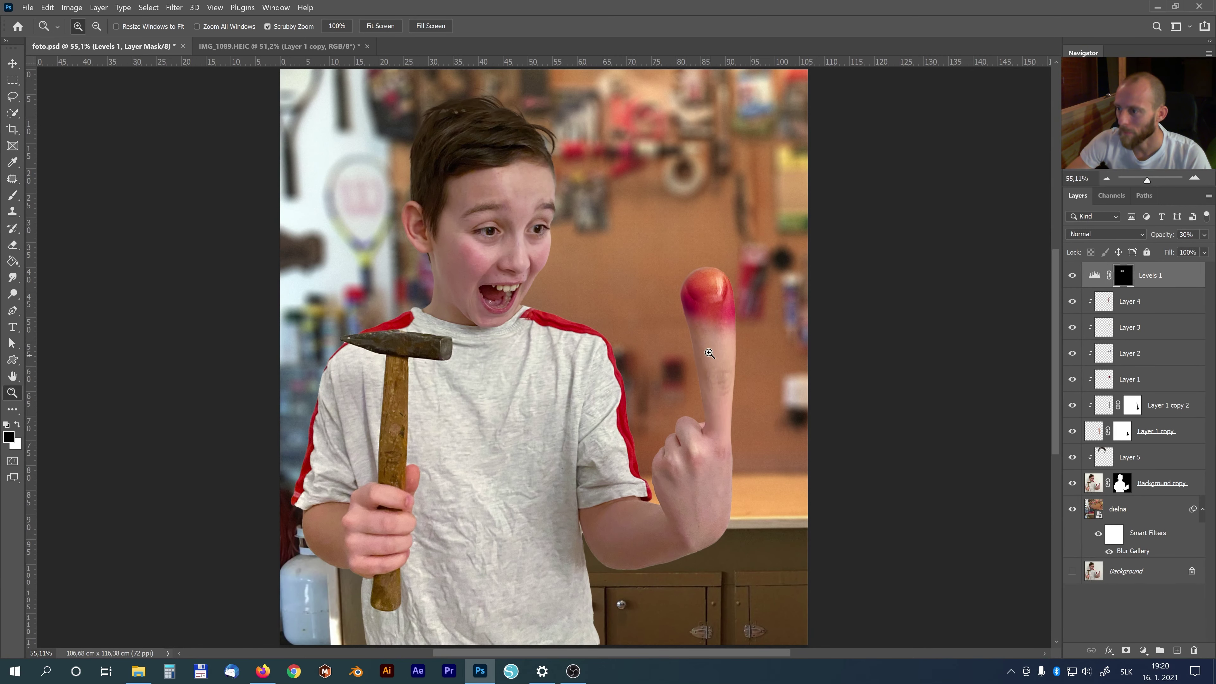
left_click_drag(704, 350, 676, 372)
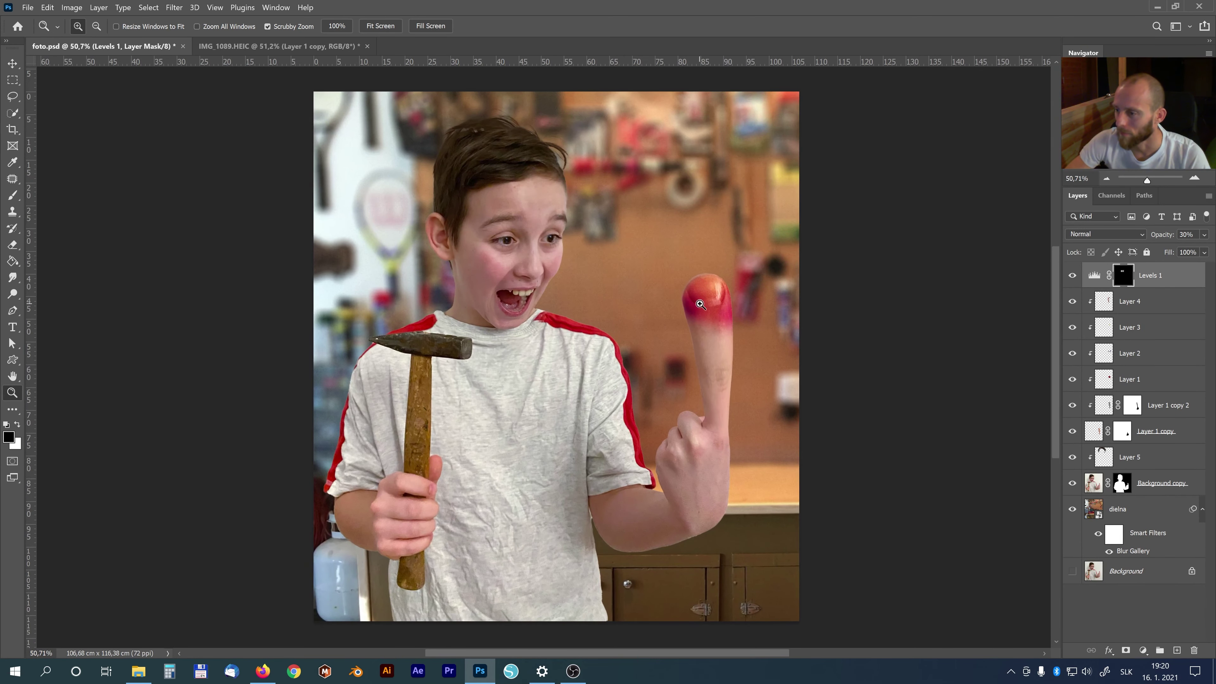
left_click_drag(700, 305, 714, 303)
Create Layer 6 with a thin white squiggle placed just above the fingertip.
left_click(1177, 650)
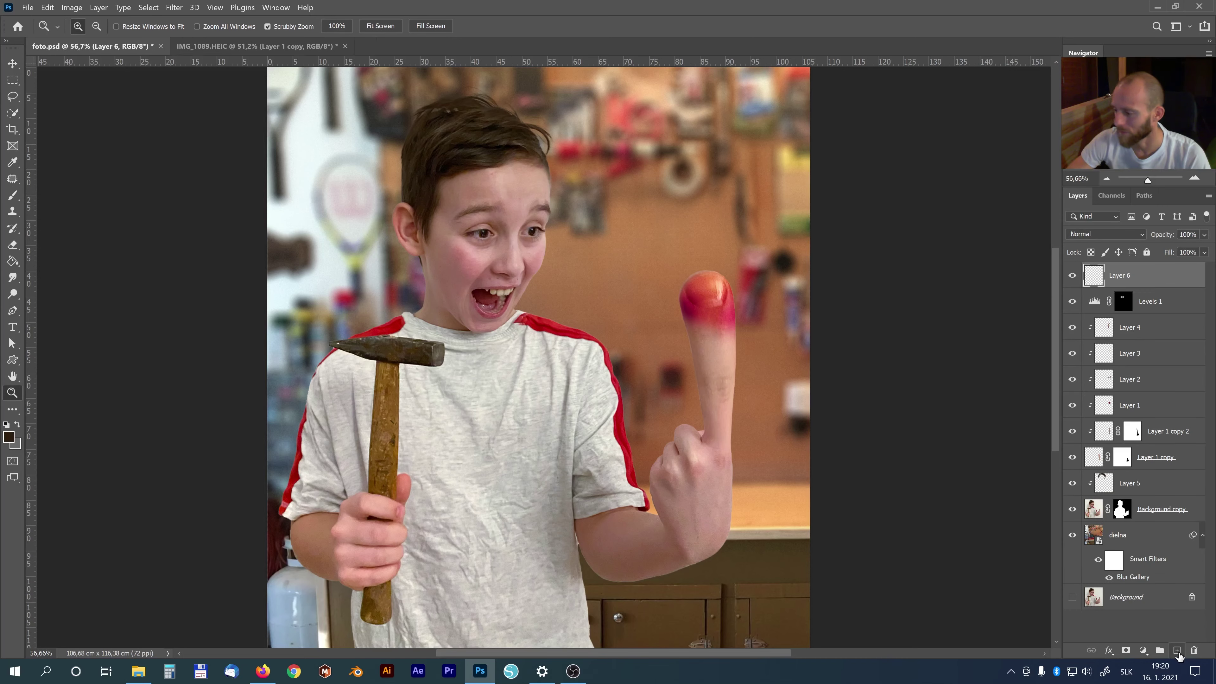
key("b")
key("x")
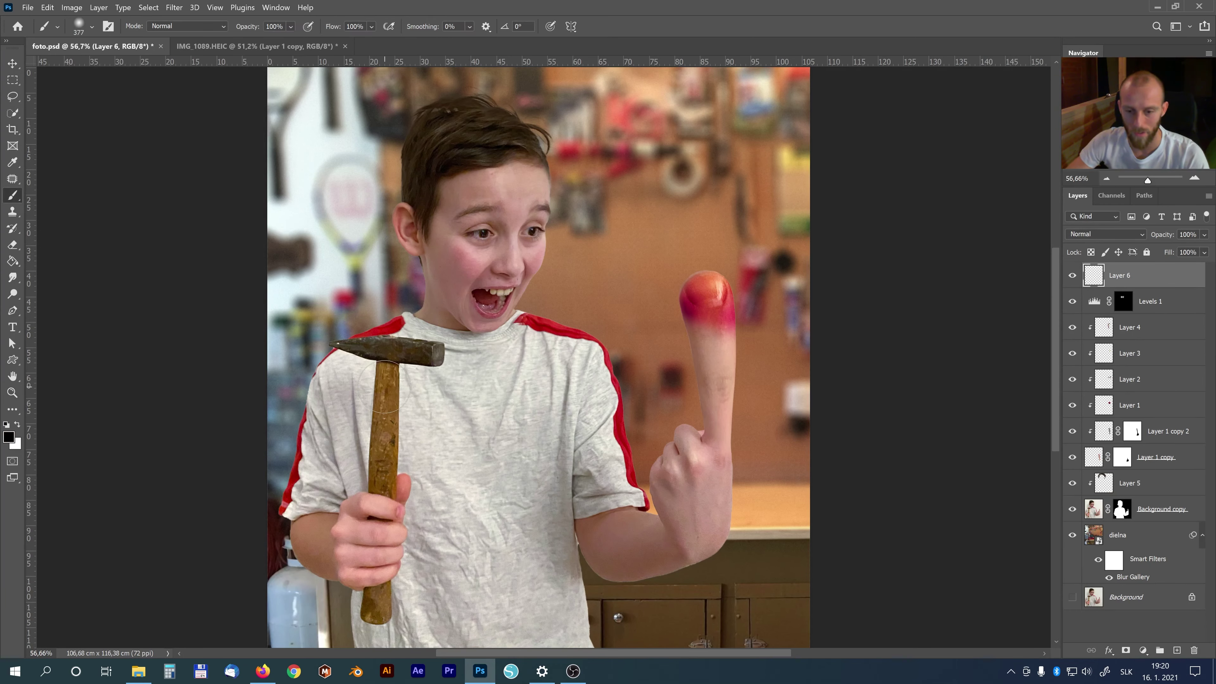
right_click(668, 278)
left_click_drag(802, 311, 744, 309)
key("Return")
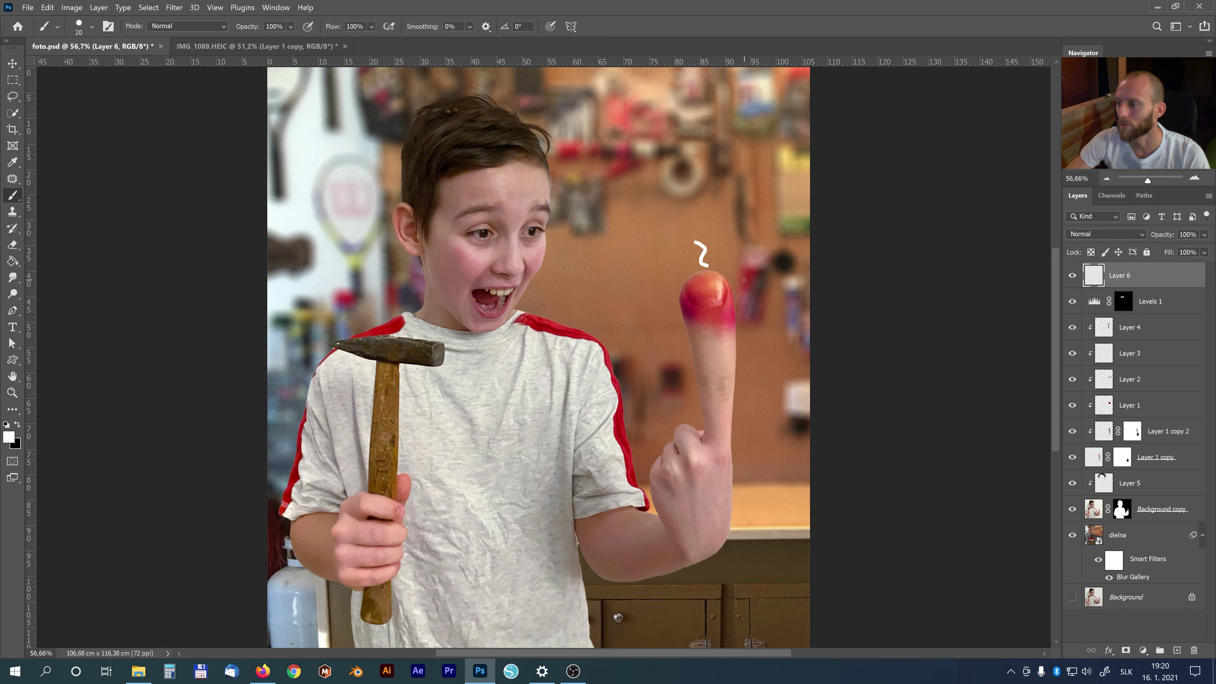
key("v")
left_click_drag(728, 313, 725, 300)
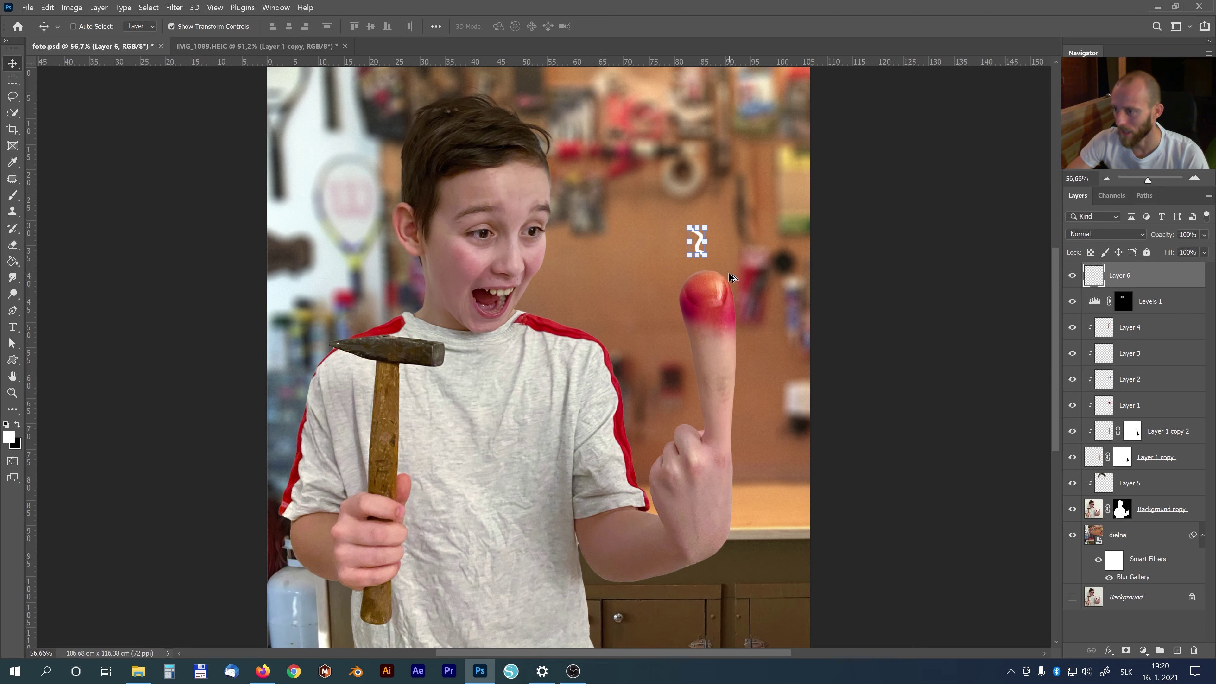
Duplicate the squiggle to the left, rotated about -30 degrees, and again to the right.
left_click_drag(725, 262, 697, 285)
key("ctrl+t")
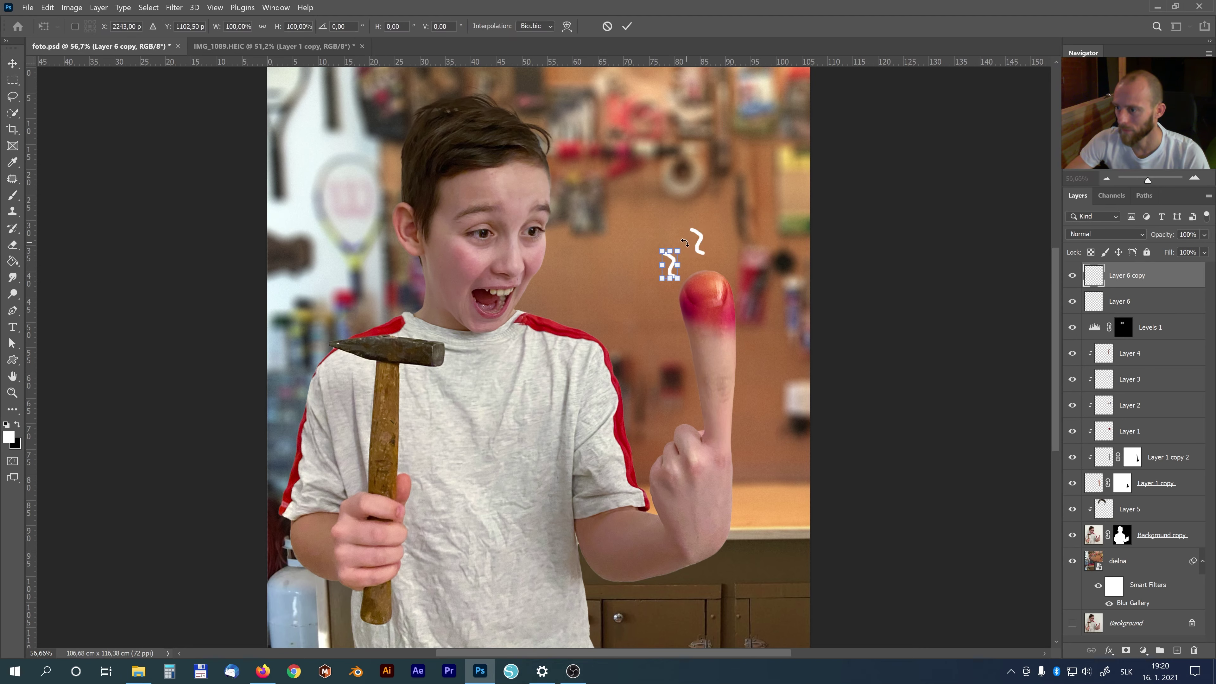
left_click_drag(686, 242, 672, 240)
key("Return")
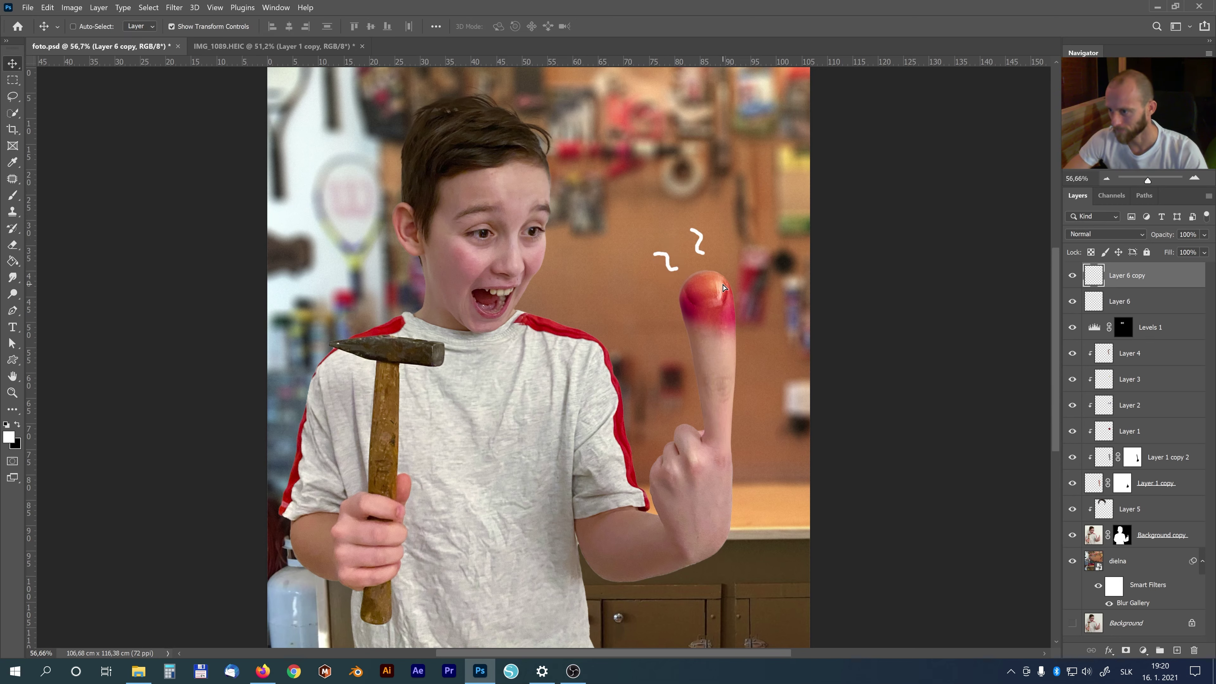
mouse_move(668, 298)
left_mouse_down()
mouse_move(759, 296)
mouse_move(774, 282)
mouse_move(777, 305)
mouse_move(764, 300)
left_mouse_up()
key("ctrl+t")
key("Return")
Add two more squiggle copies, one rotated about 46 degrees and one on the fingertip's left.
key("ctrl+j")
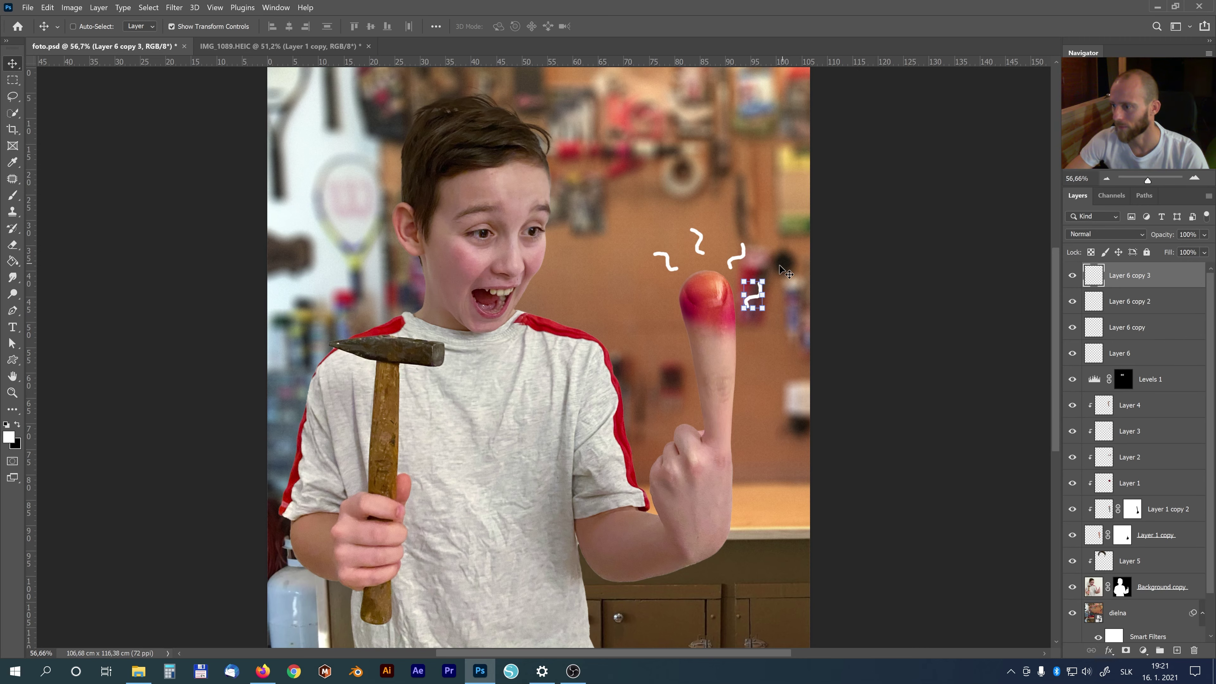
left_click_drag(786, 272, 792, 290)
key("Return")
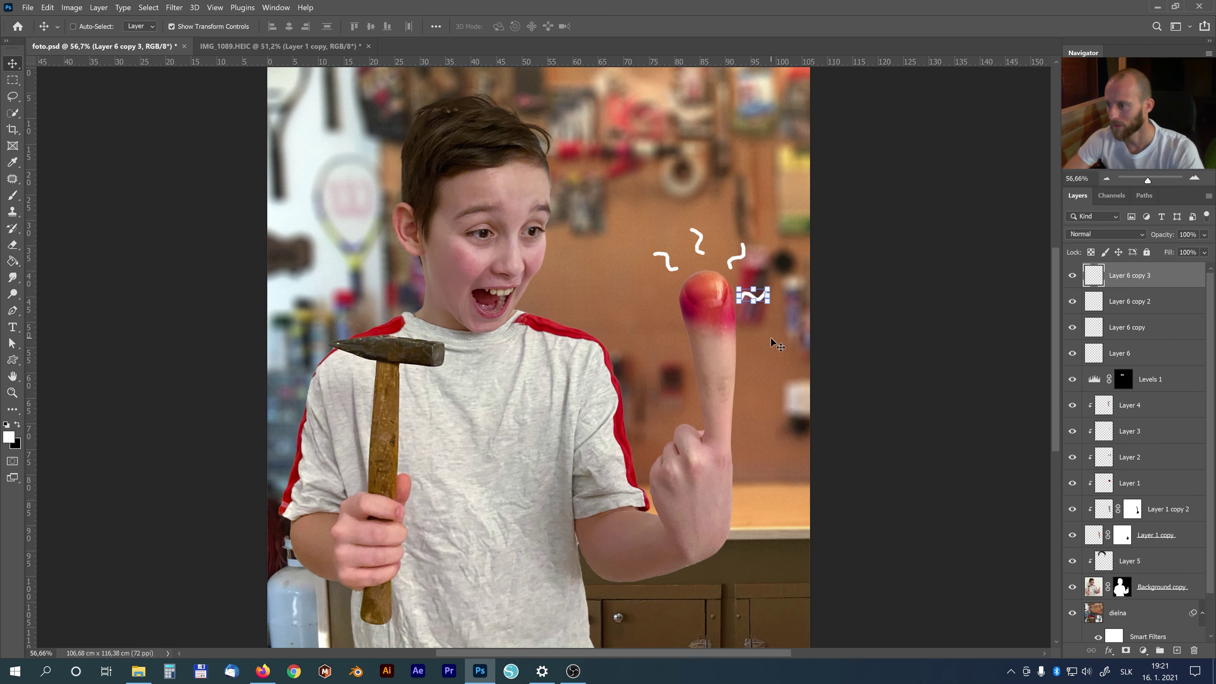
left_click_drag(785, 321, 677, 329)
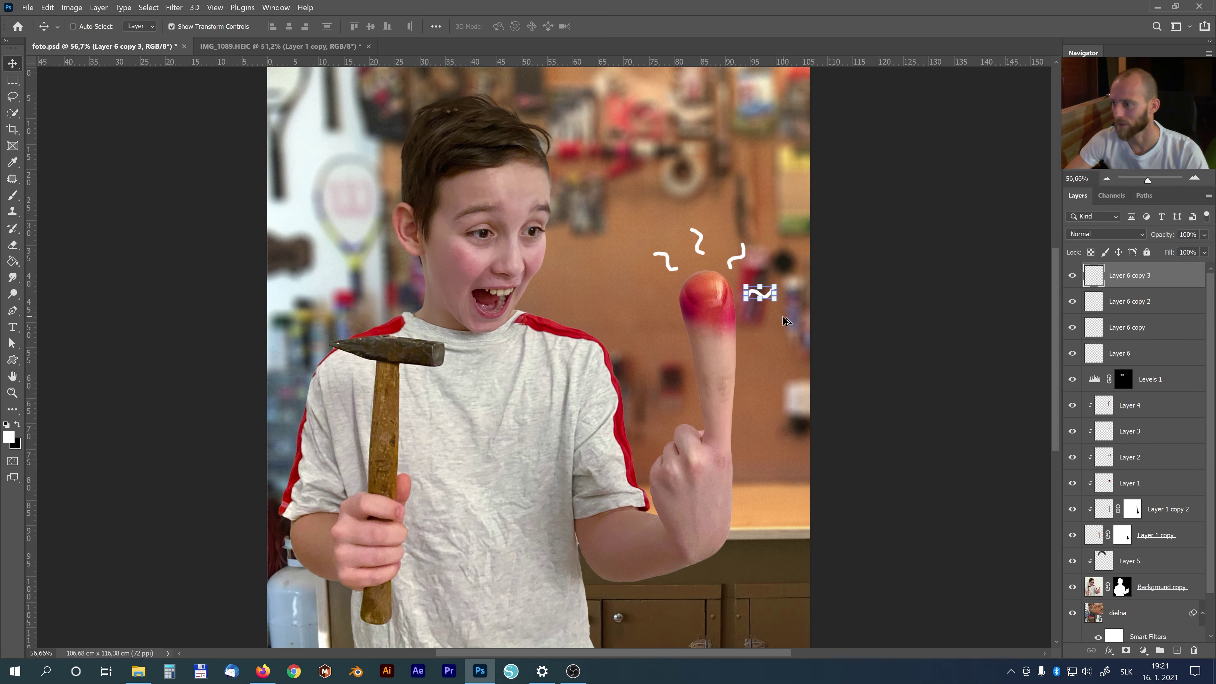
key("ctrl+j")
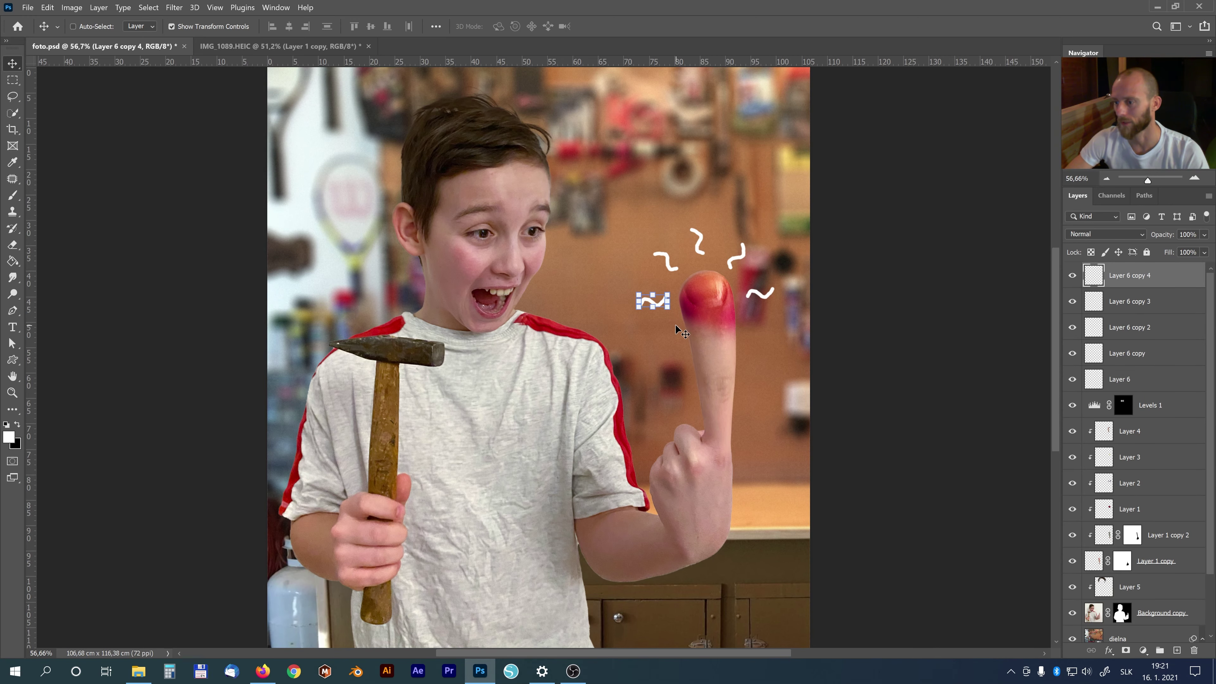
key("z")
left_click_drag(692, 319, 639, 291)
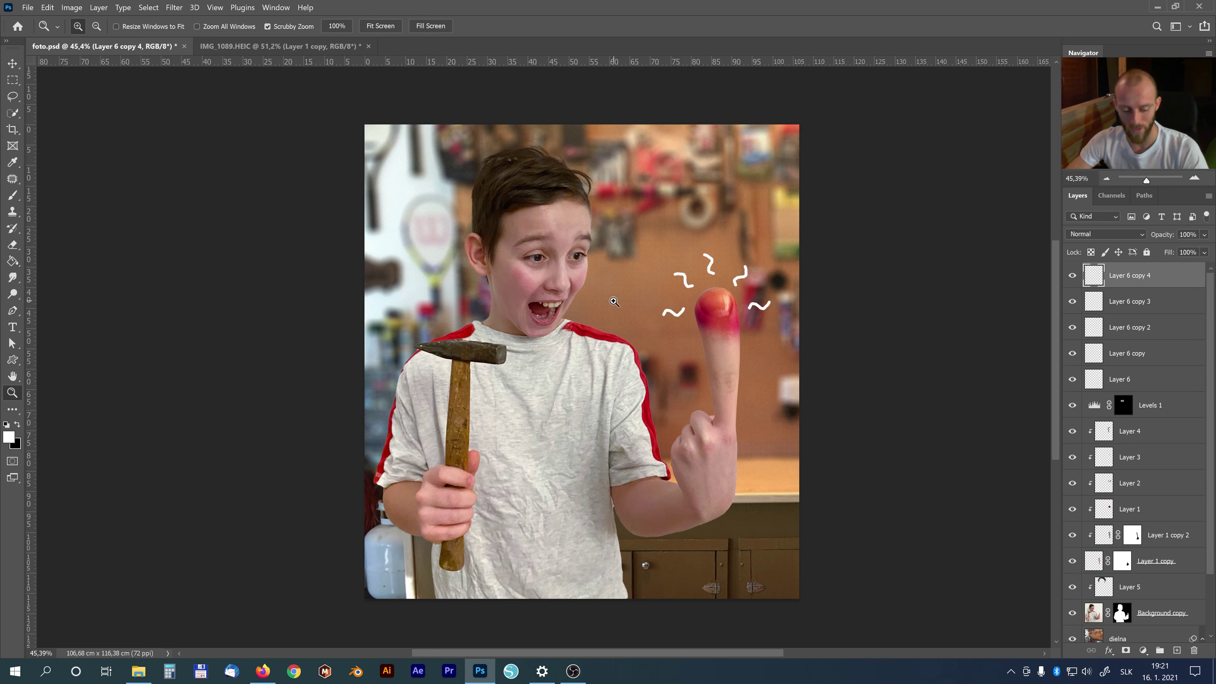
Stamp all visible layers onto a merged layer and open it in the Camera Raw filter.
key("ctrl+shift+alt+e")
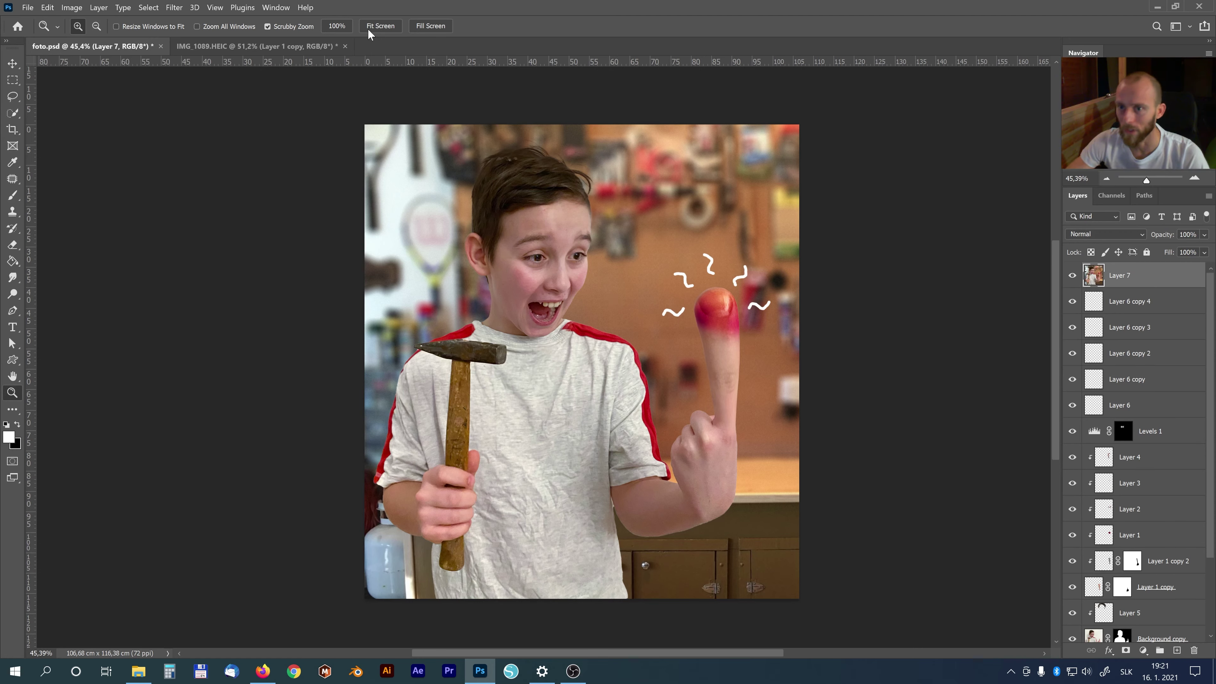
left_click(174, 8)
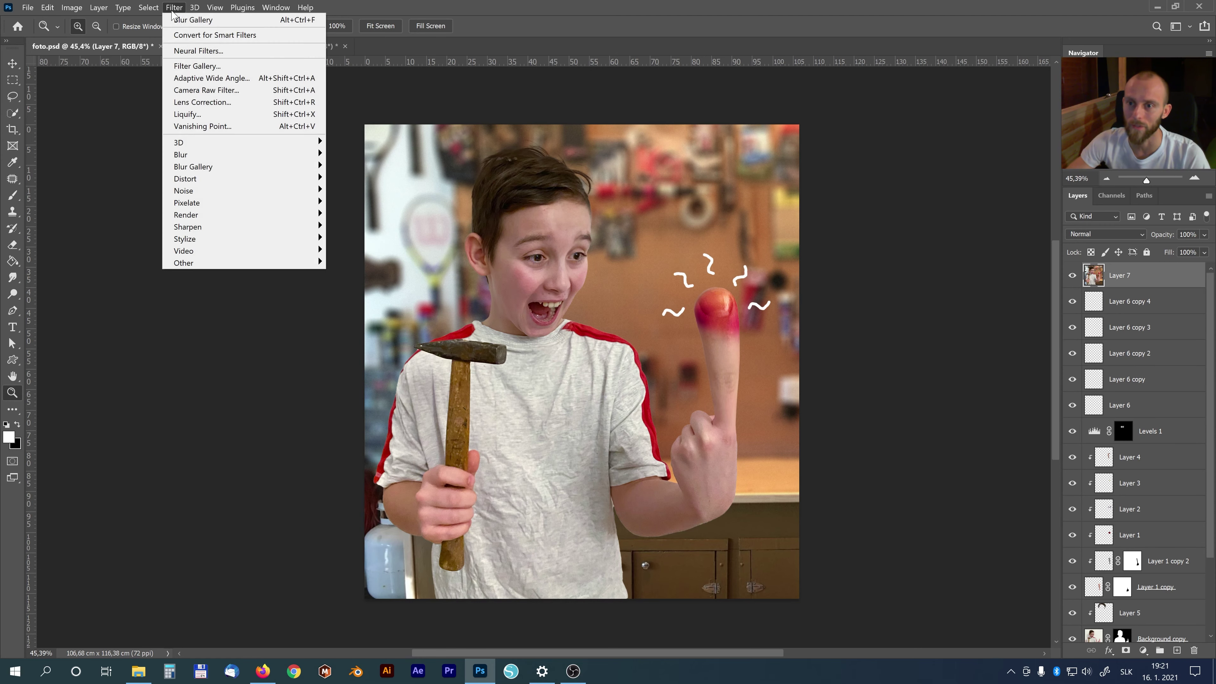
left_click(209, 91)
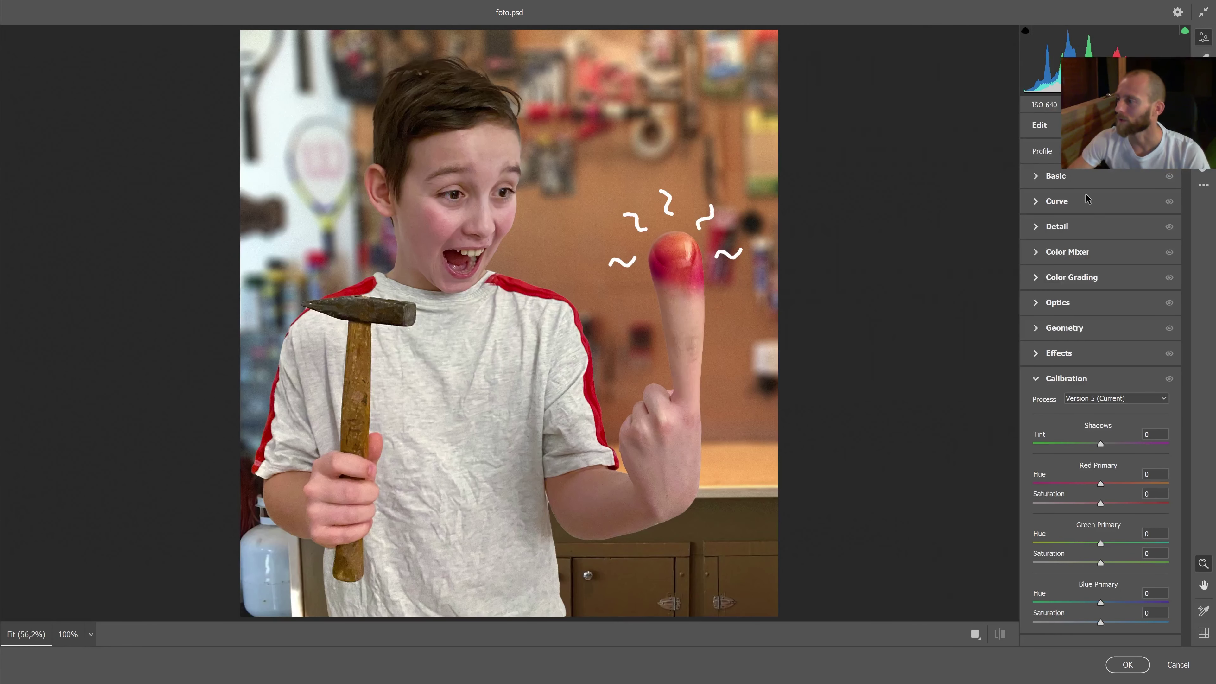
left_click(1038, 177)
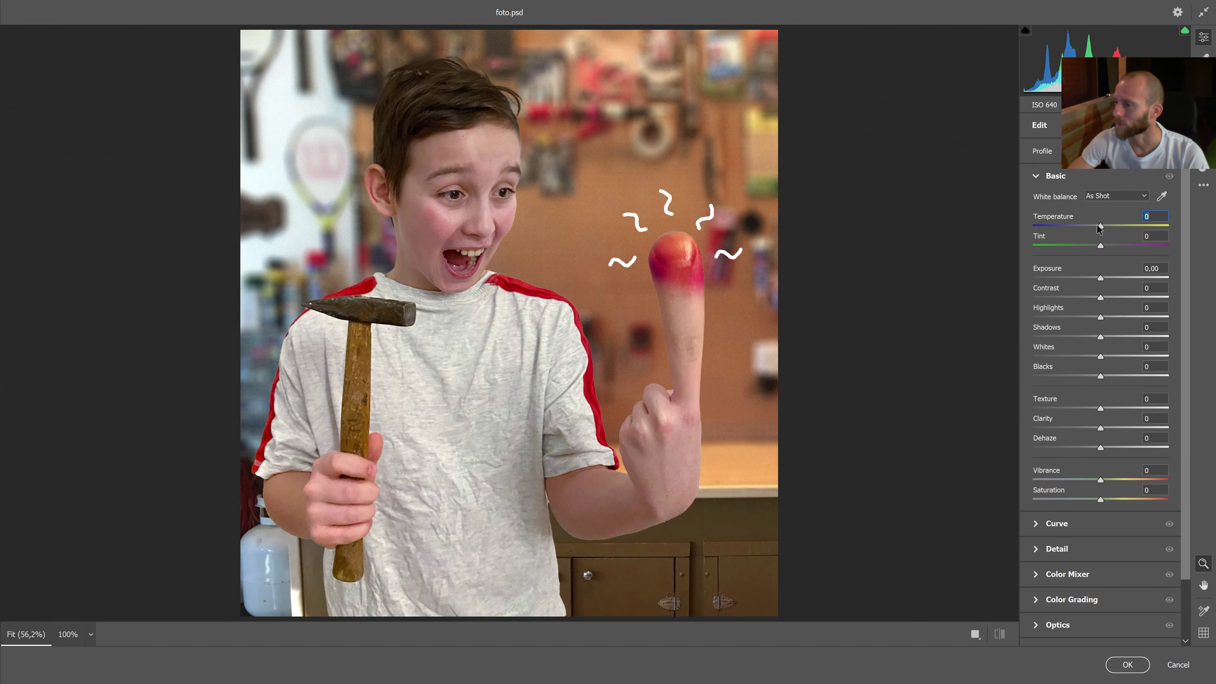
Set Temperature -7, Highlights -30, Blacks -14, Clarity +10 and Saturation +7 in Basic.
mouse_move(1098, 229)
left_mouse_down()
mouse_move(1076, 254)
mouse_move(1099, 255)
left_mouse_up()
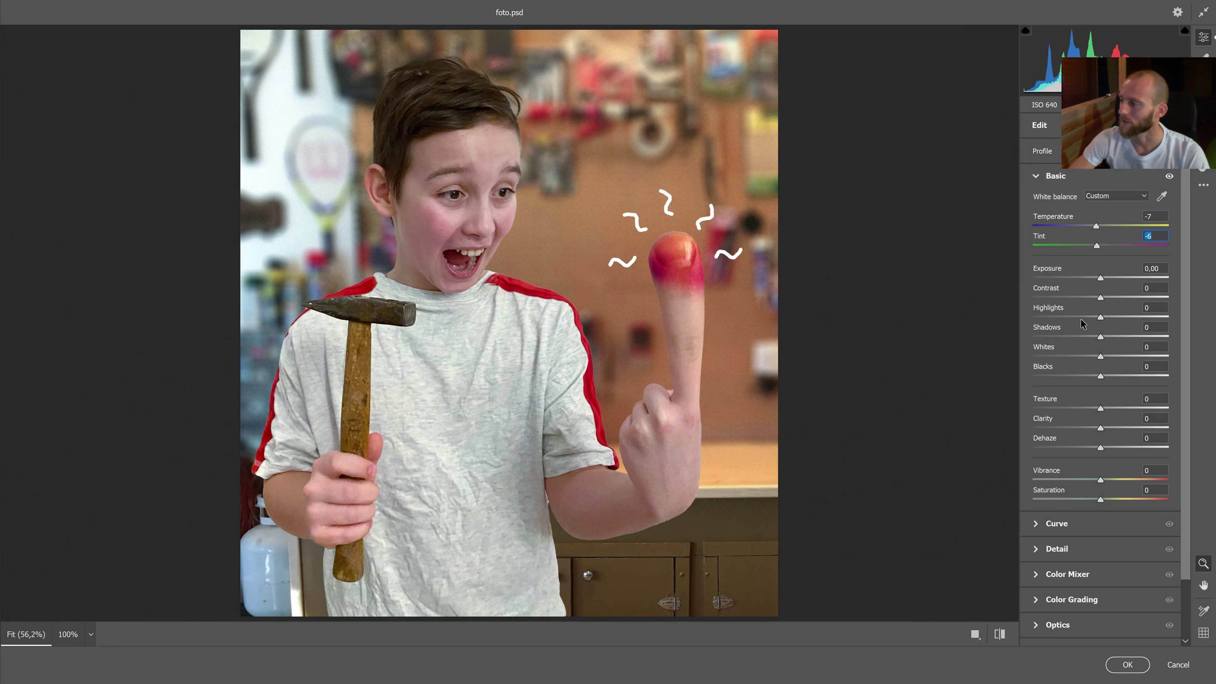
mouse_move(1101, 318)
left_mouse_down()
mouse_move(1085, 319)
mouse_move(1106, 336)
left_mouse_up()
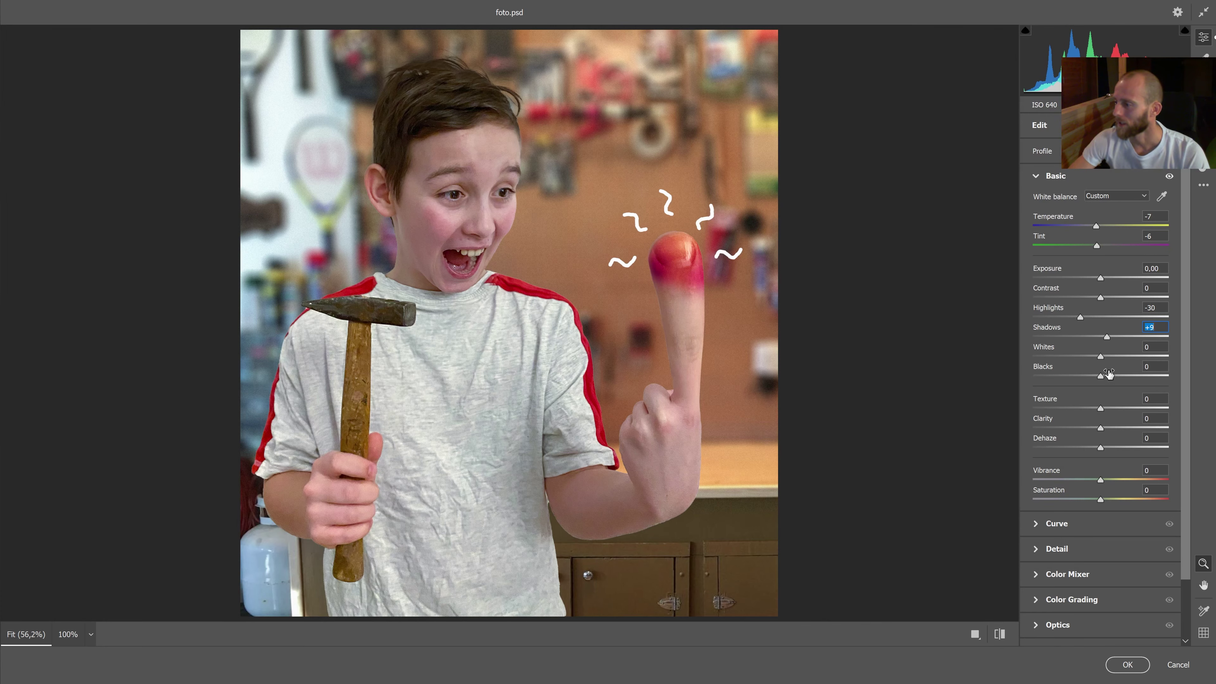
mouse_move(1103, 379)
left_mouse_down()
mouse_move(1079, 378)
mouse_move(1093, 377)
mouse_move(1114, 410)
left_mouse_up()
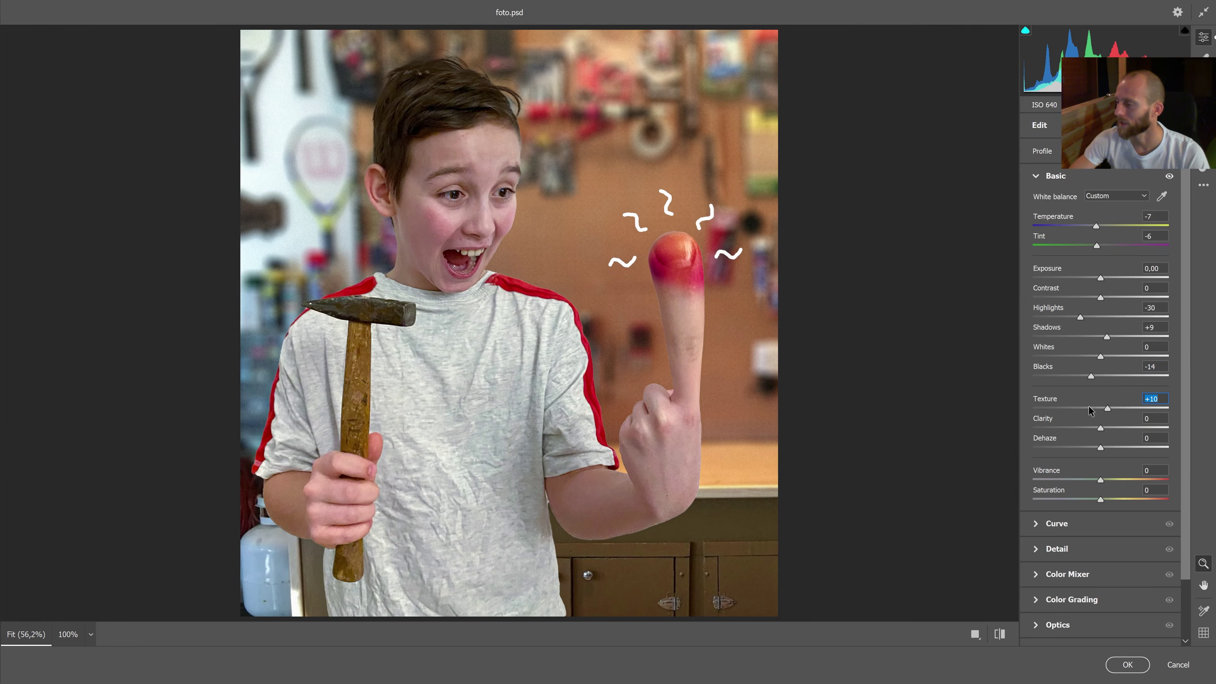
left_click_drag(1101, 428, 1109, 428)
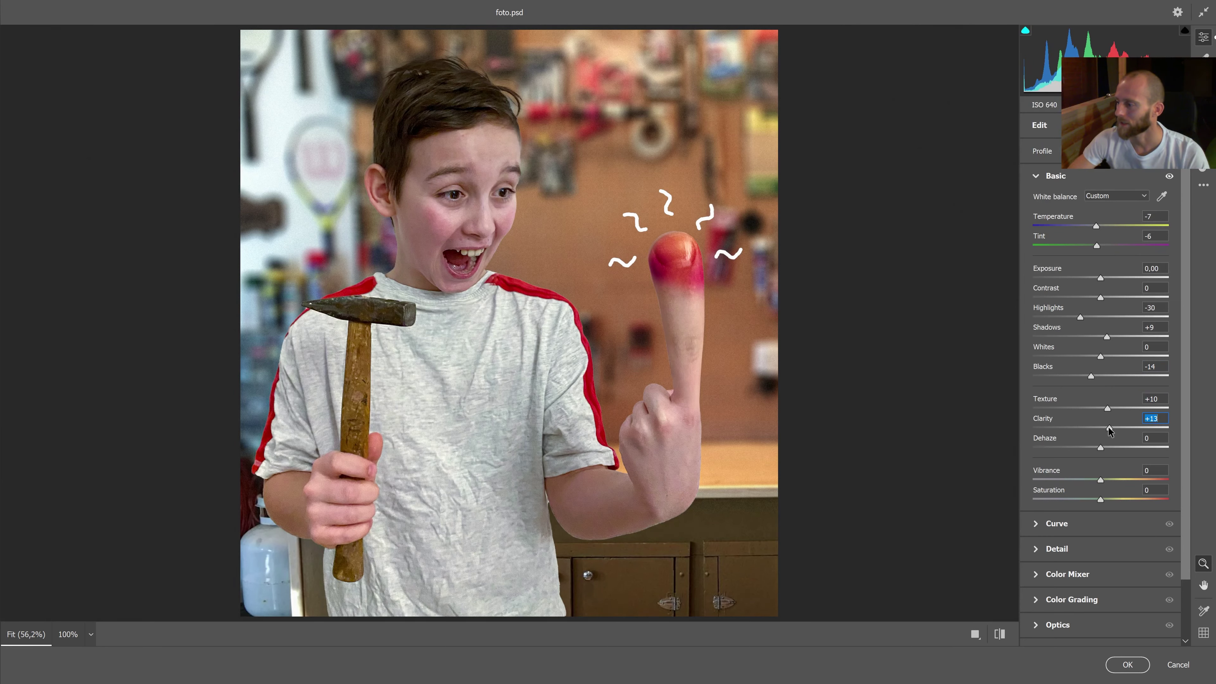
scroll(1100, 459, "down", 3)
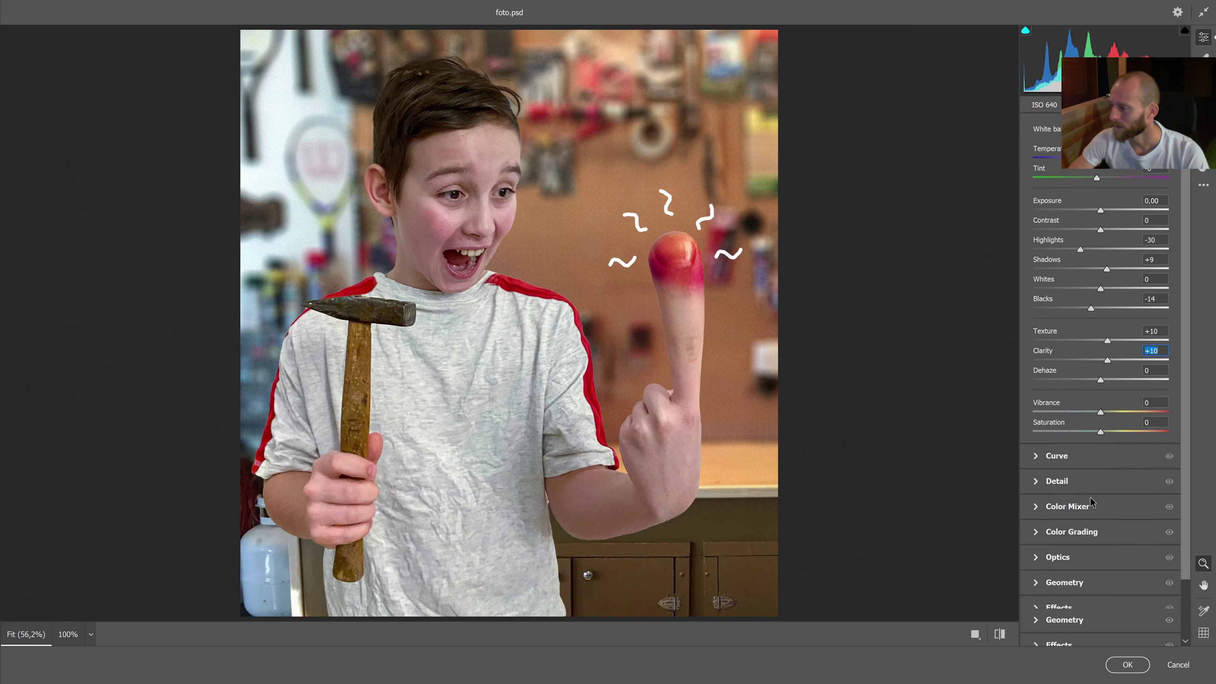
left_click_drag(1101, 430, 1106, 430)
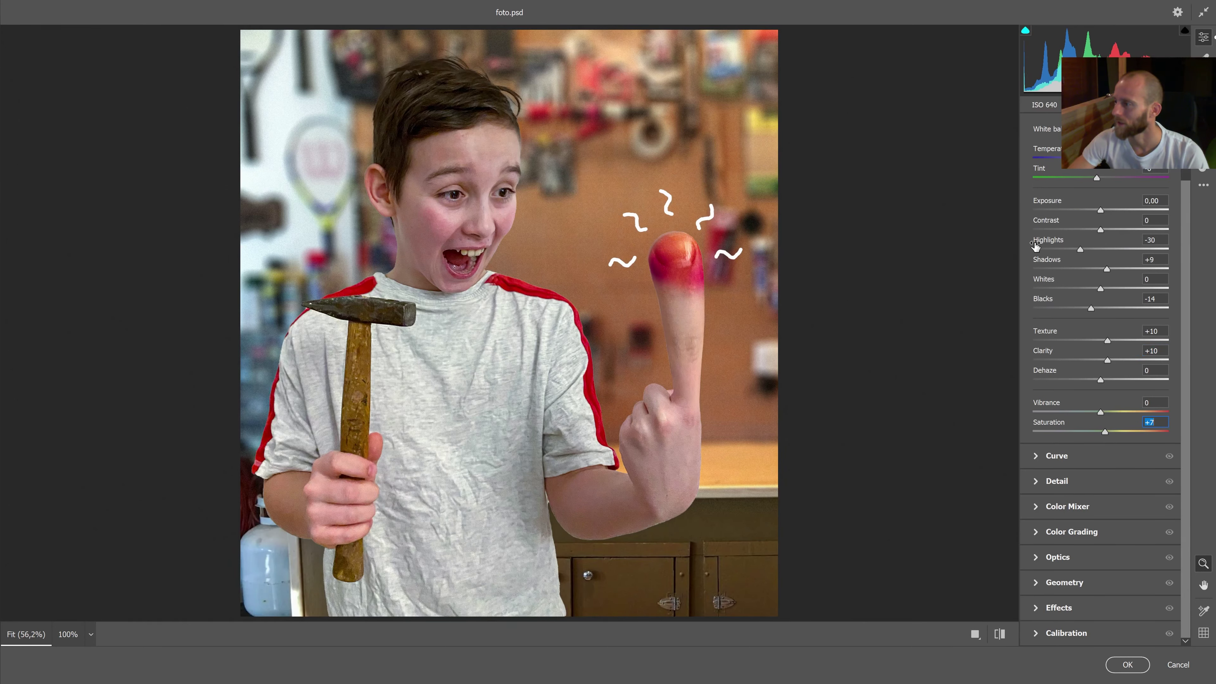
scroll(1056, 194, "up", 3)
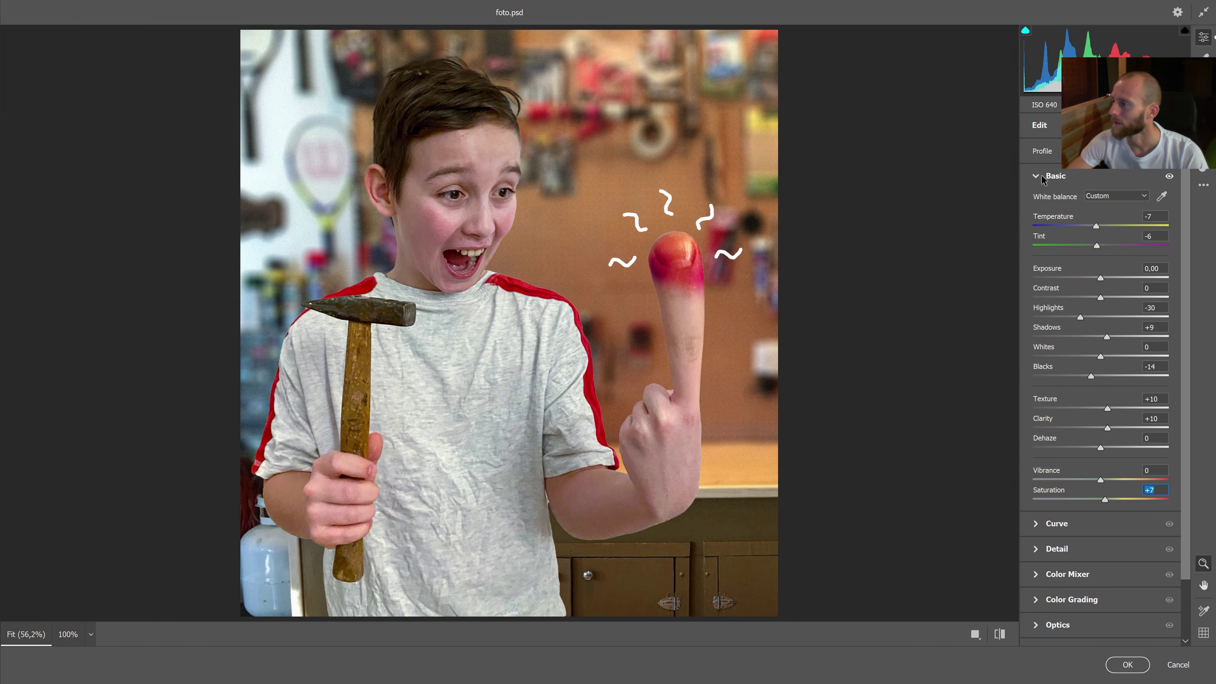
Tint the blue tone curve: pull highlights down and lift shadows slightly.
left_click(1052, 176)
left_click(1053, 210)
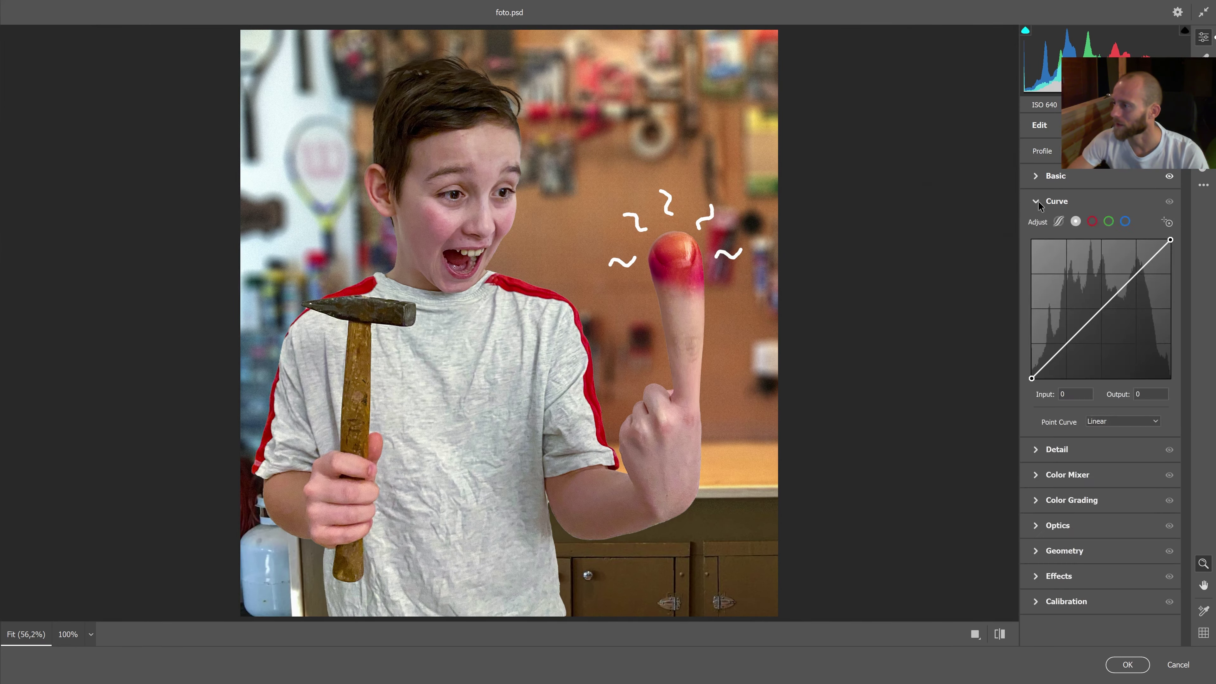
left_click_drag(1151, 268, 1142, 274)
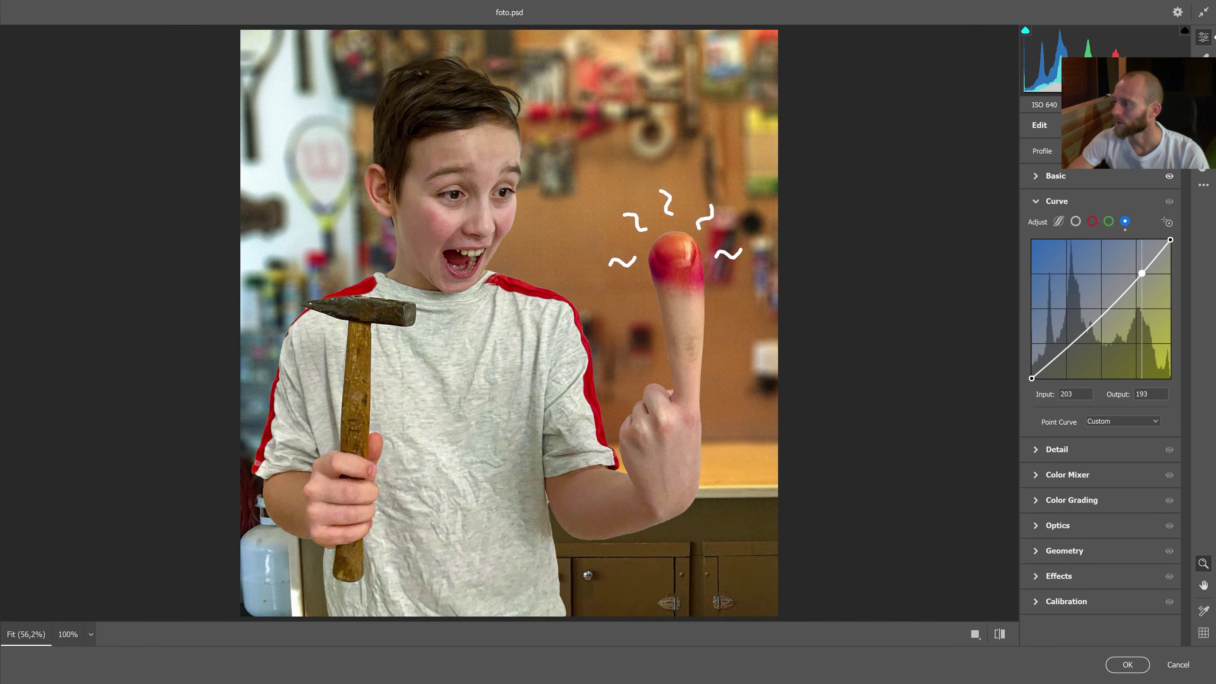
left_click_drag(1080, 329, 1075, 334)
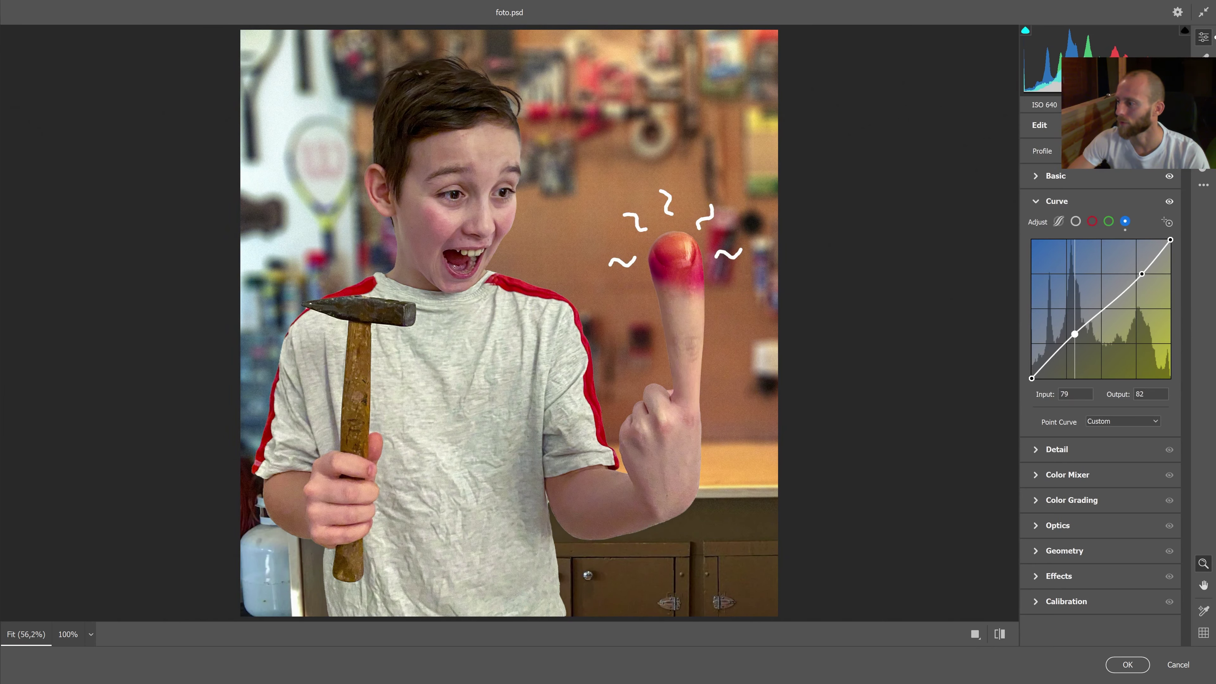
left_click(1037, 202)
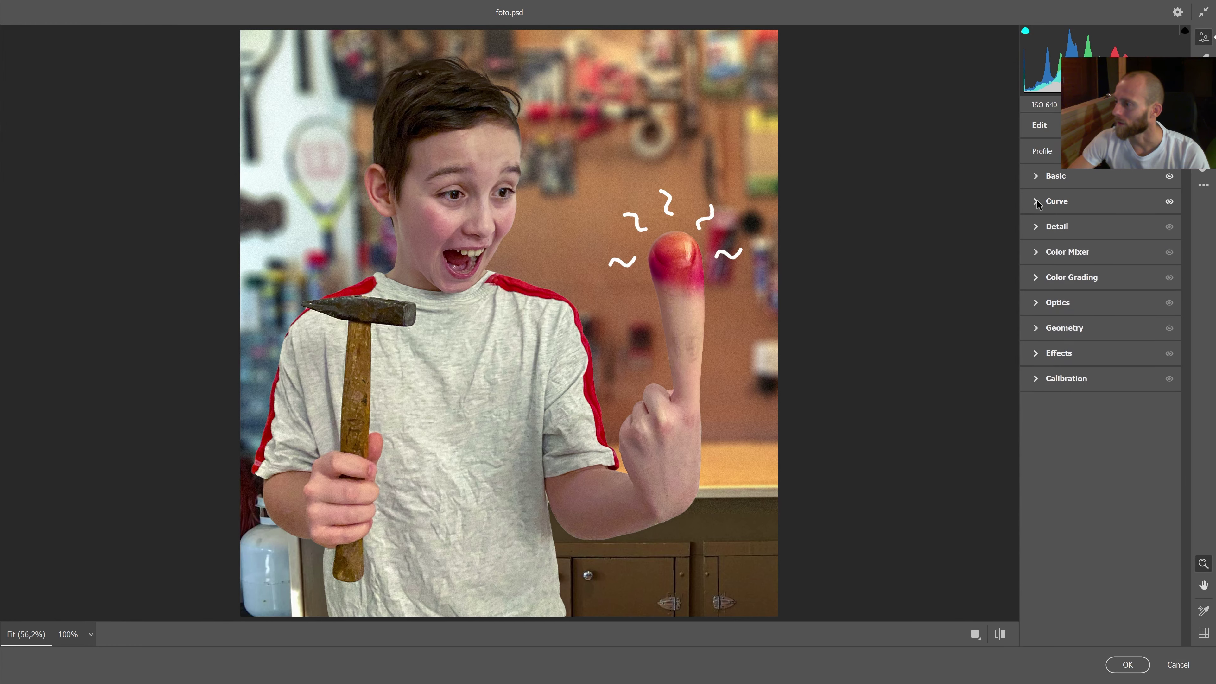
In Color Mixer, shift the orange skin hue slightly toward red (Orange hue -5).
left_click(1035, 250)
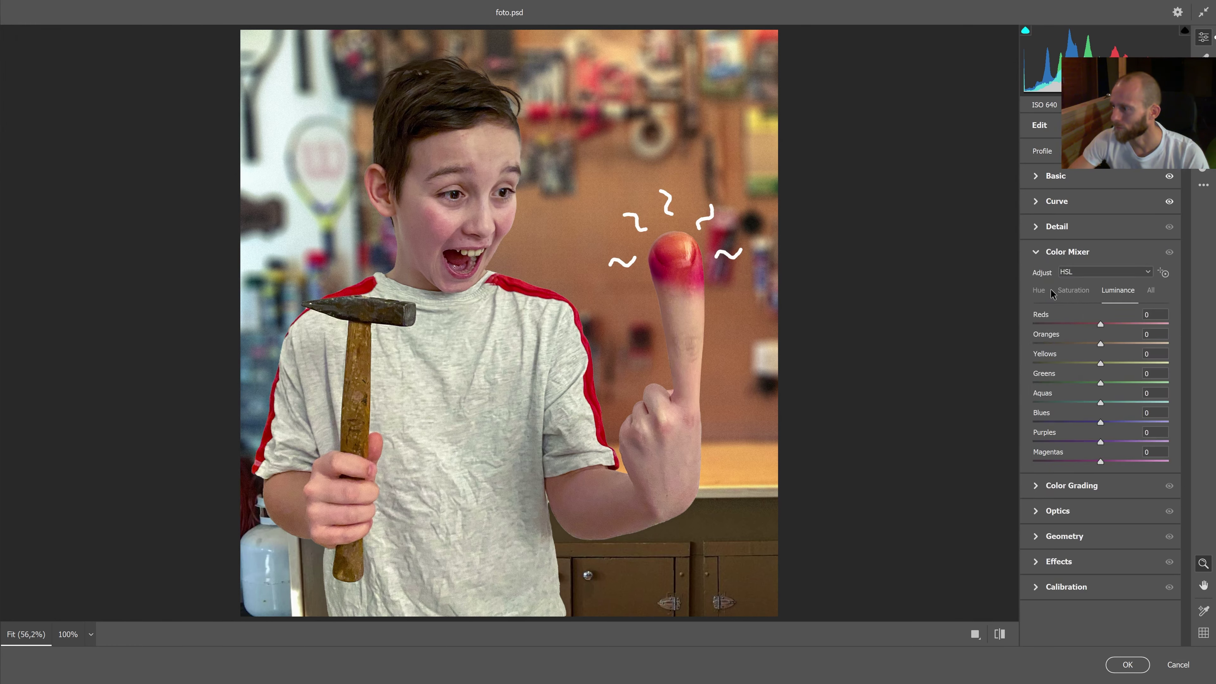
left_click(1039, 292)
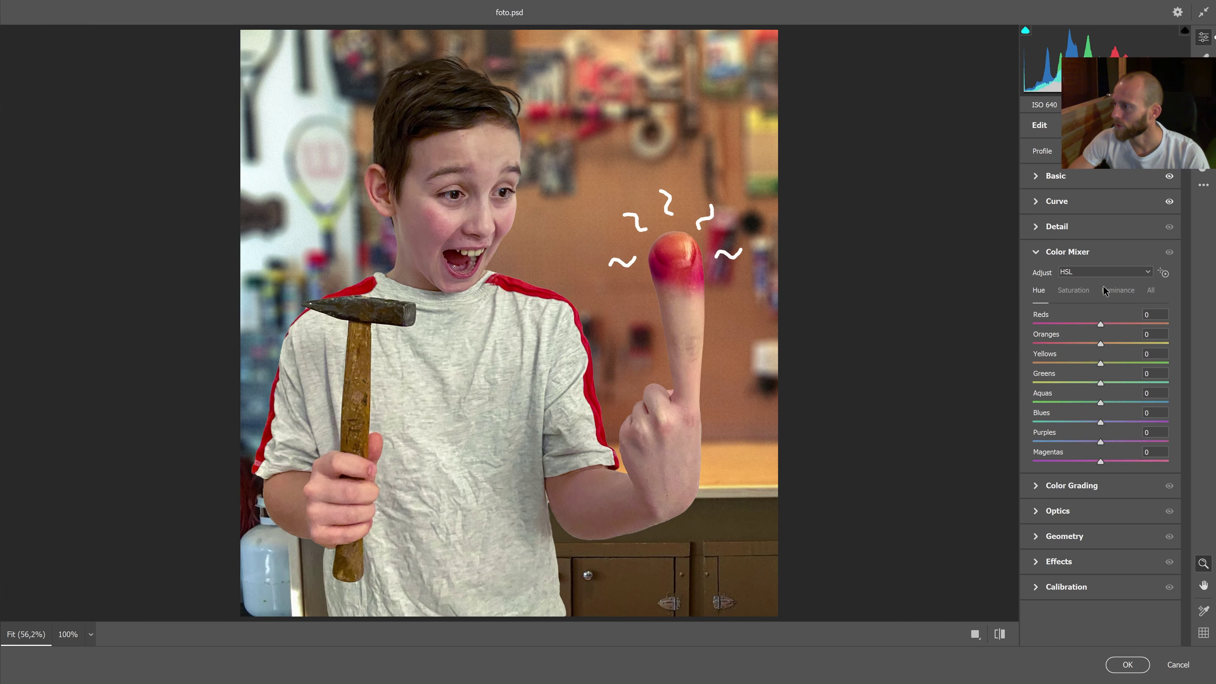
left_click(1163, 273)
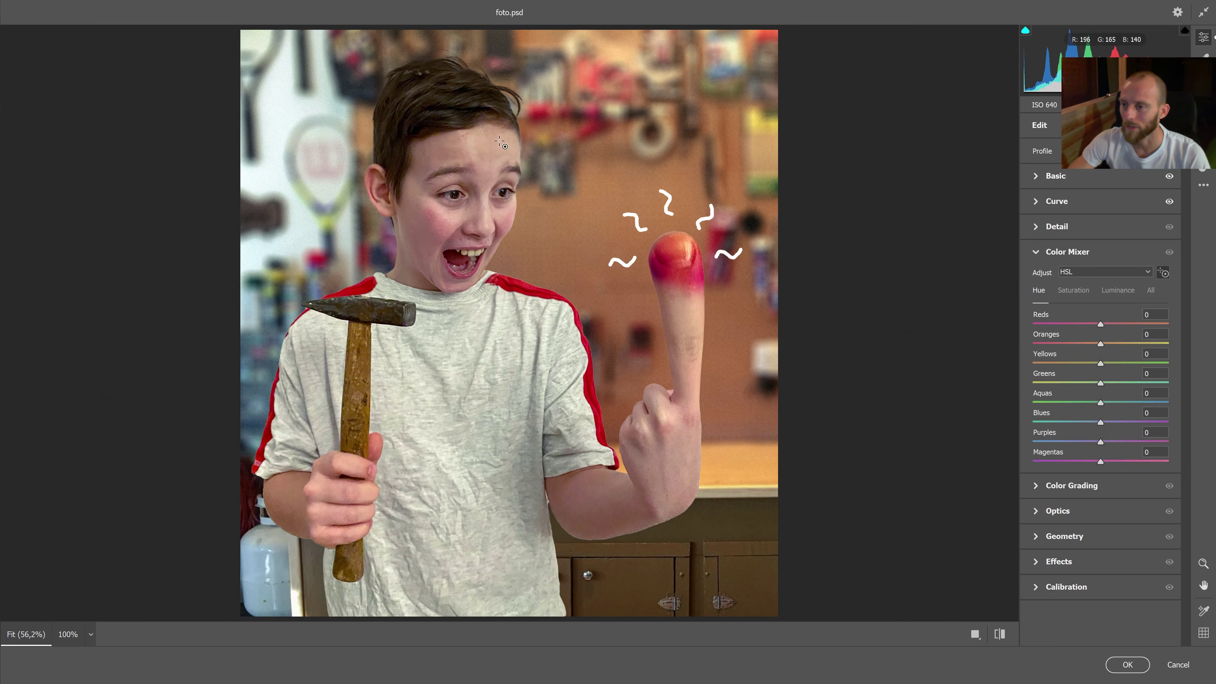
mouse_move(496, 146)
left_mouse_down()
mouse_move(497, 194)
mouse_move(497, 148)
left_mouse_up()
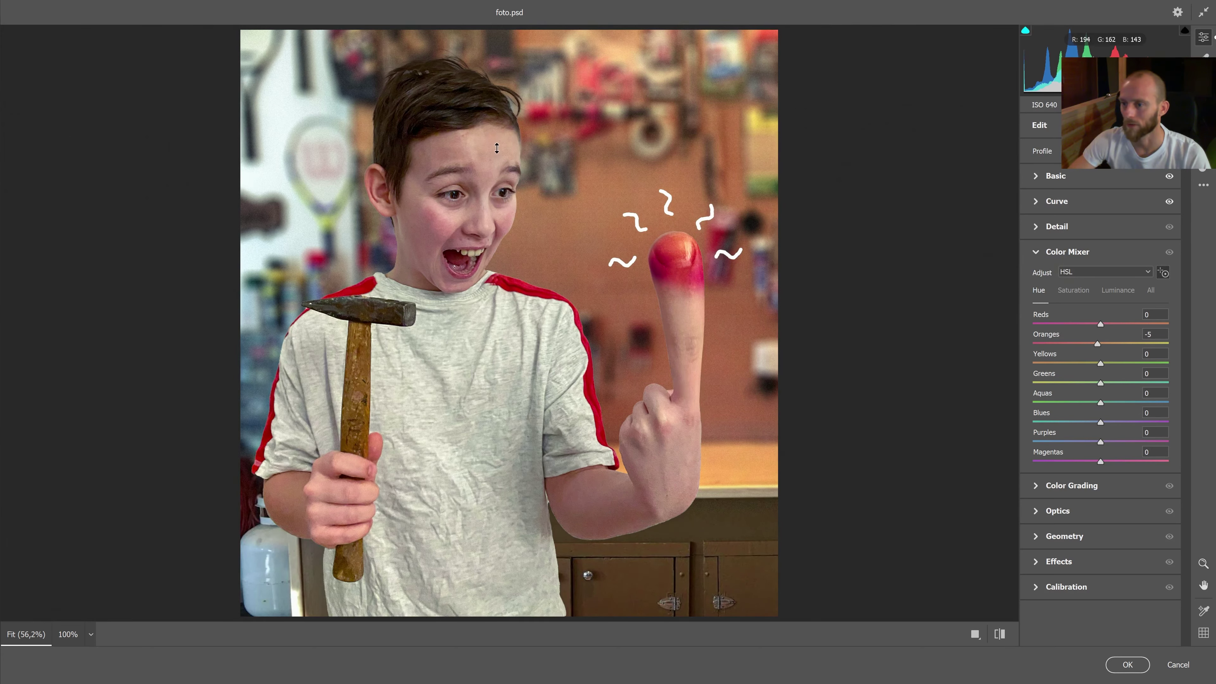
Raise Oranges saturation to +26 and Oranges luminance to +16 on the skin.
left_click(1073, 291)
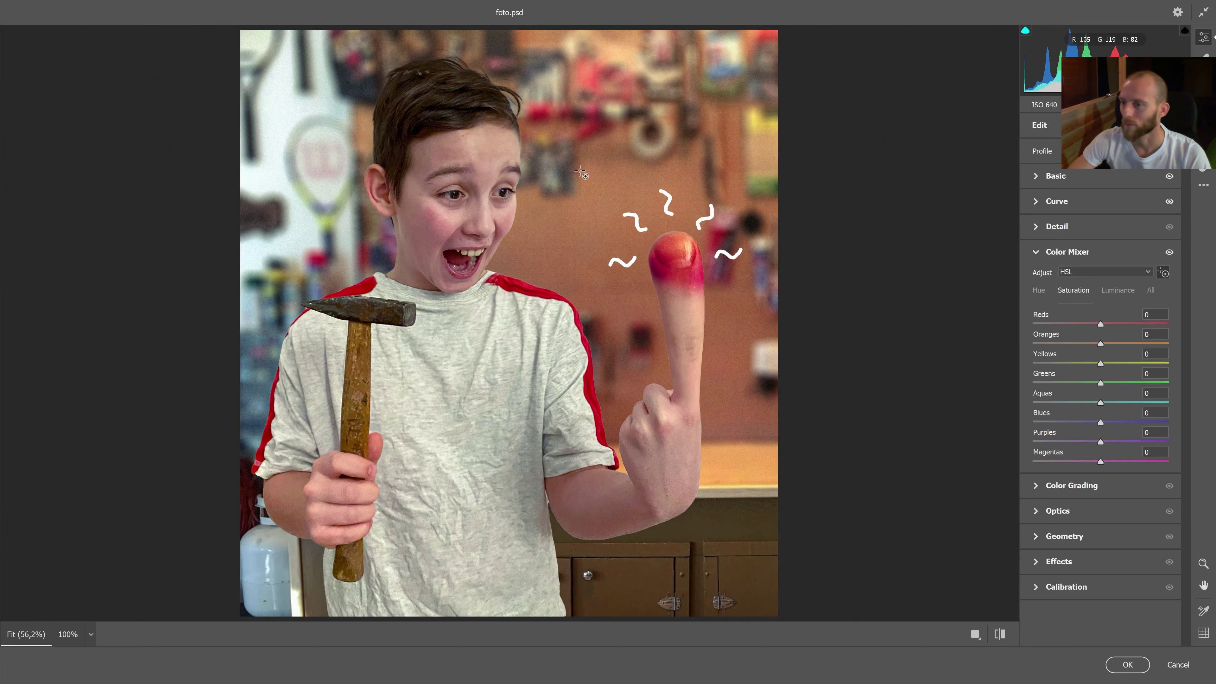
left_click_drag(506, 148, 506, 131)
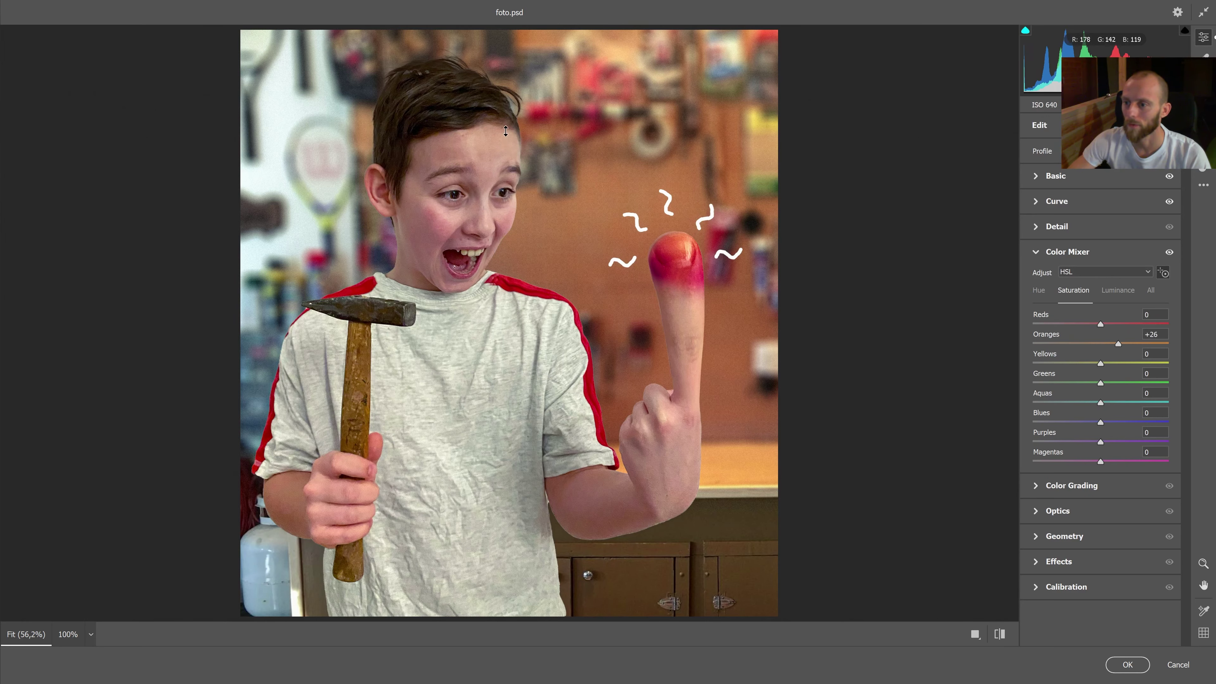
left_click(1117, 291)
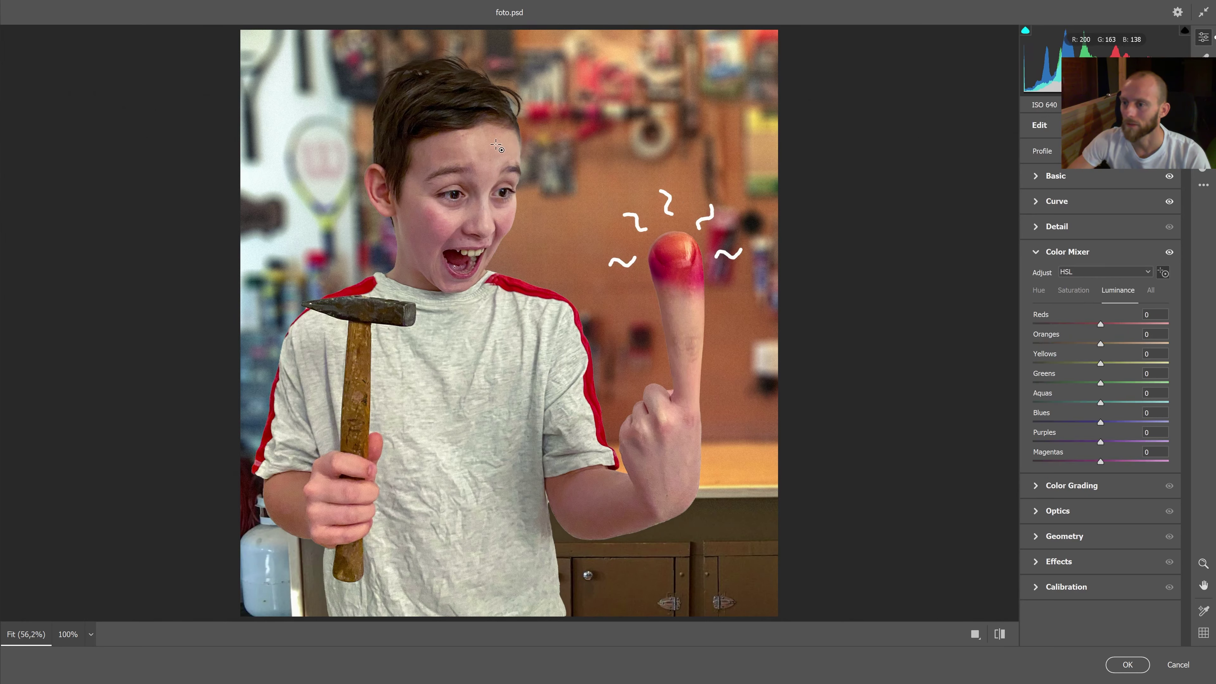
mouse_move(496, 144)
left_mouse_down()
mouse_move(496, 92)
mouse_move(494, 140)
left_mouse_up()
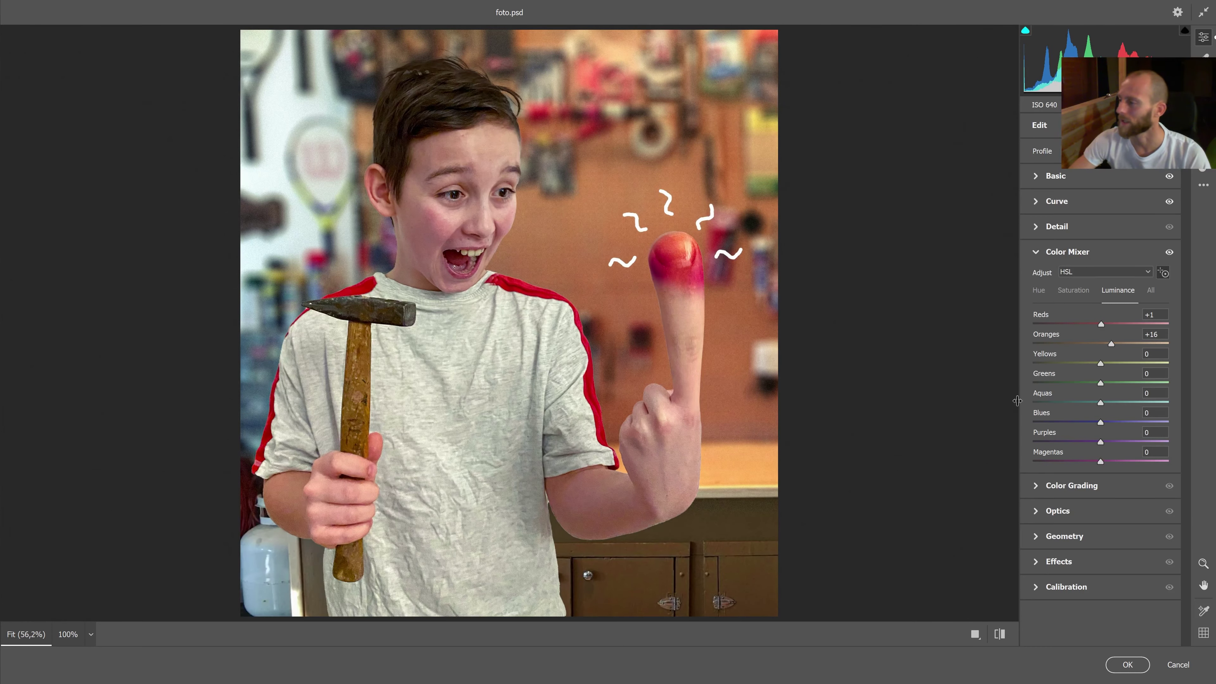
left_click(1038, 254)
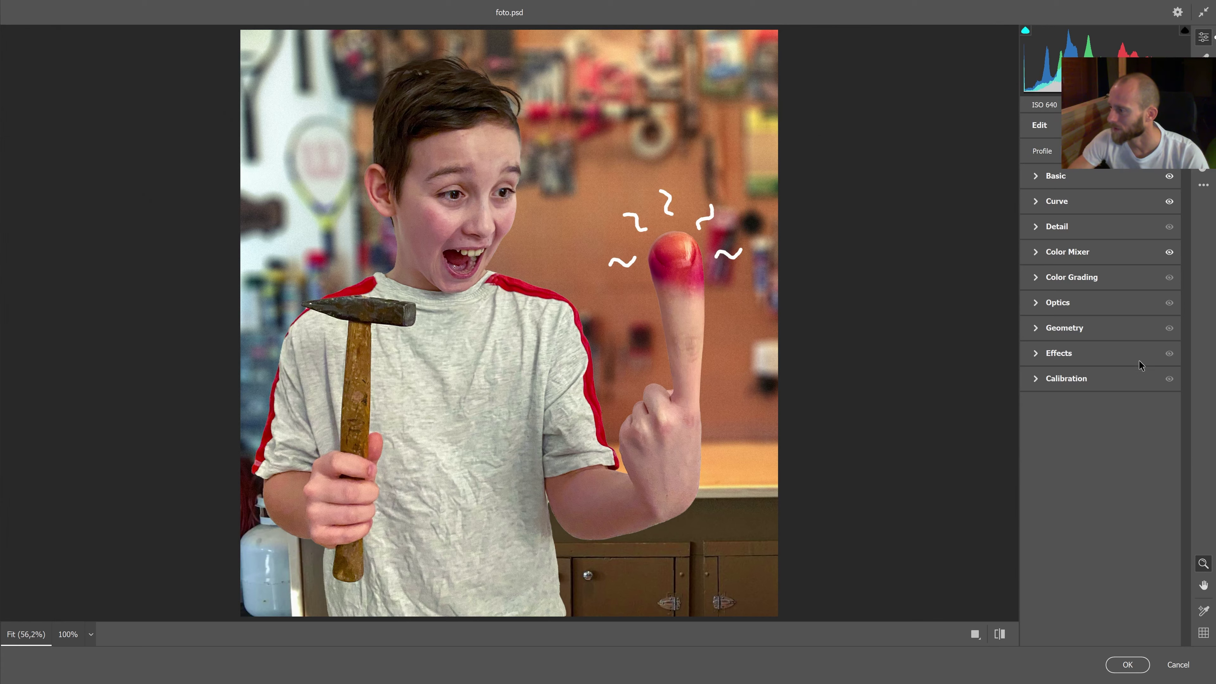
Add film grain (amount 37, size 47) and a -41 edge vignette.
left_click(1060, 357)
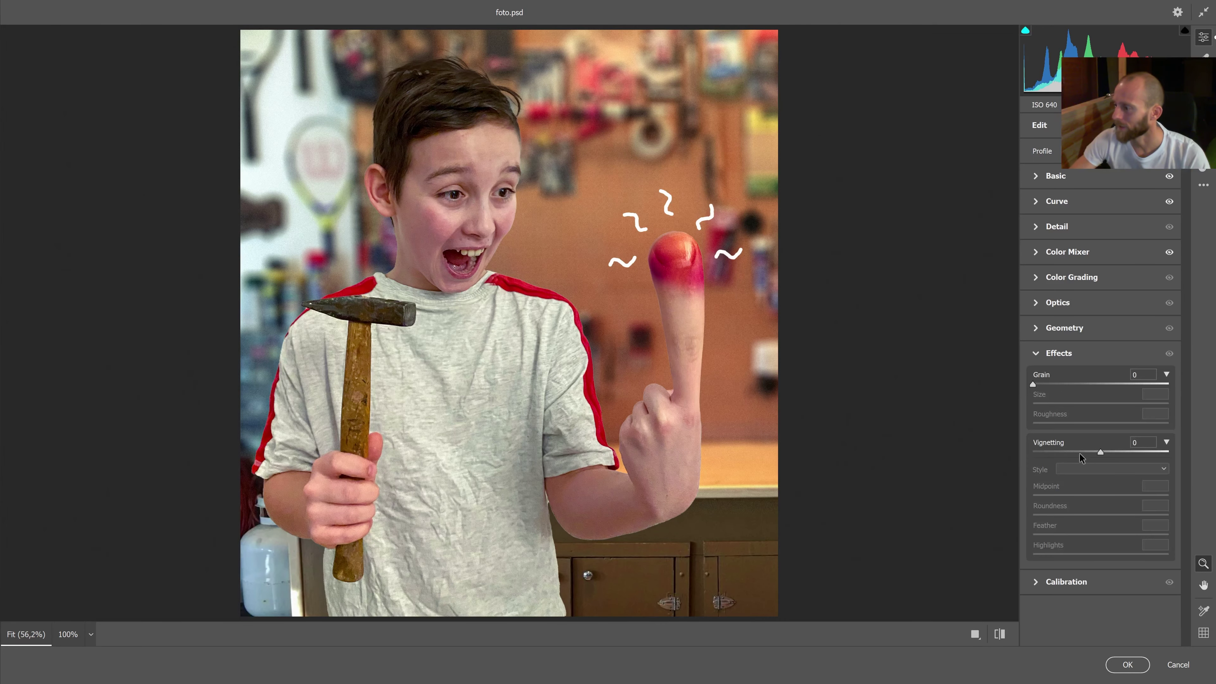
left_click_drag(1101, 453, 1072, 455)
left_click(1072, 385)
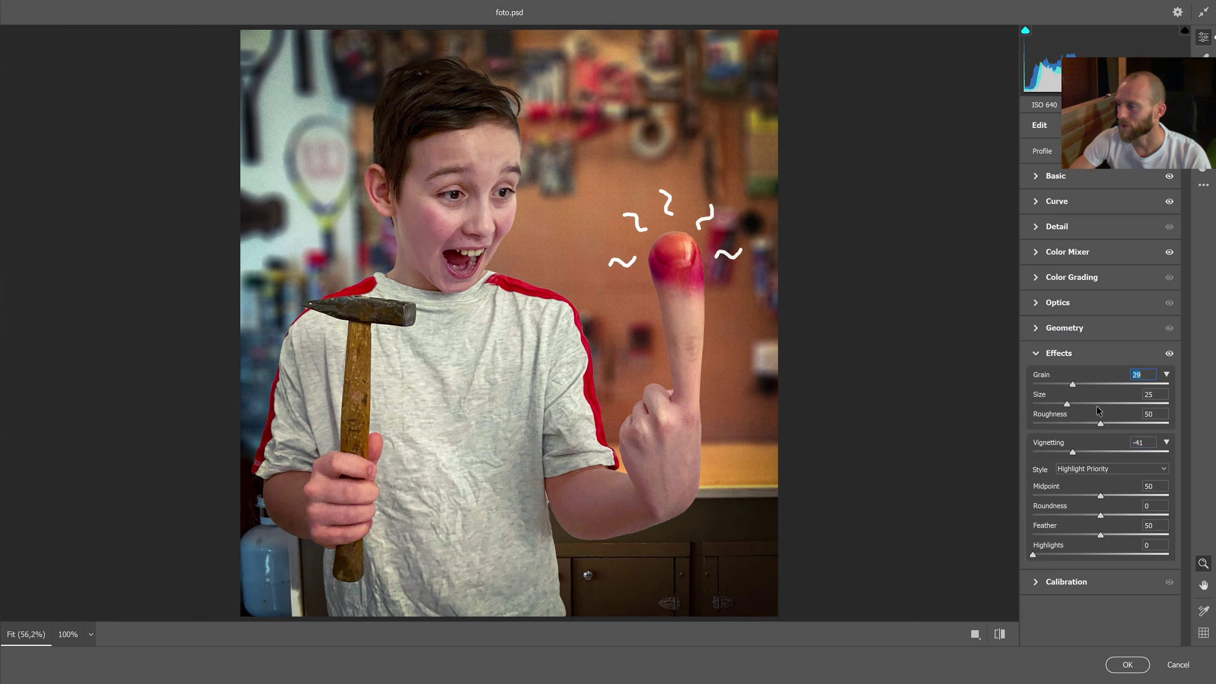
left_click(1098, 404)
left_click(1083, 384)
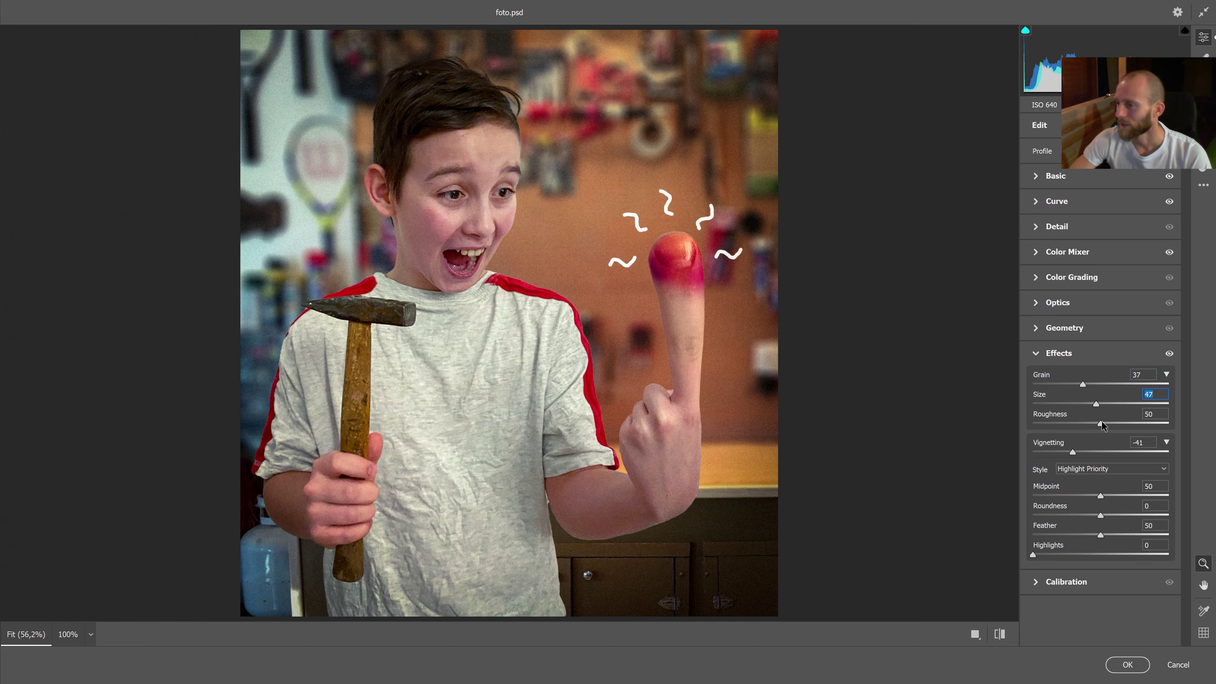
Set Calibration: Blue hue -12, Green hue -4, Red hue +7, Shadows Tint -3; apply as Layer 7.
left_click(1059, 353)
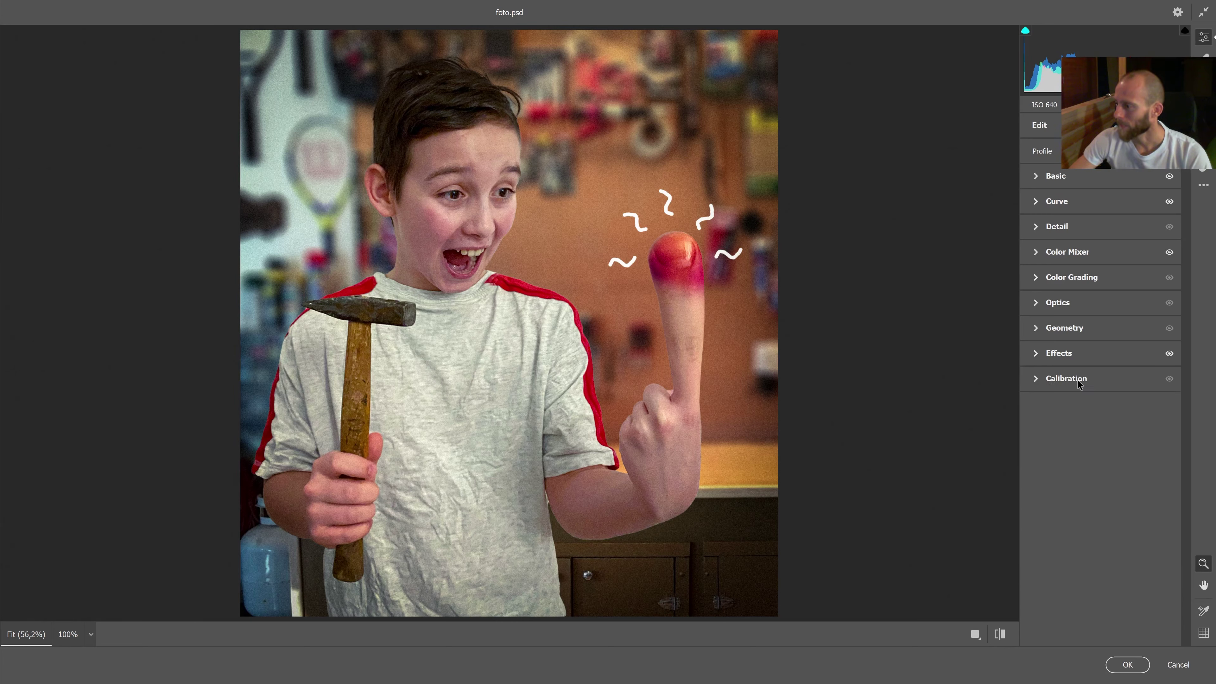
left_click(1047, 379)
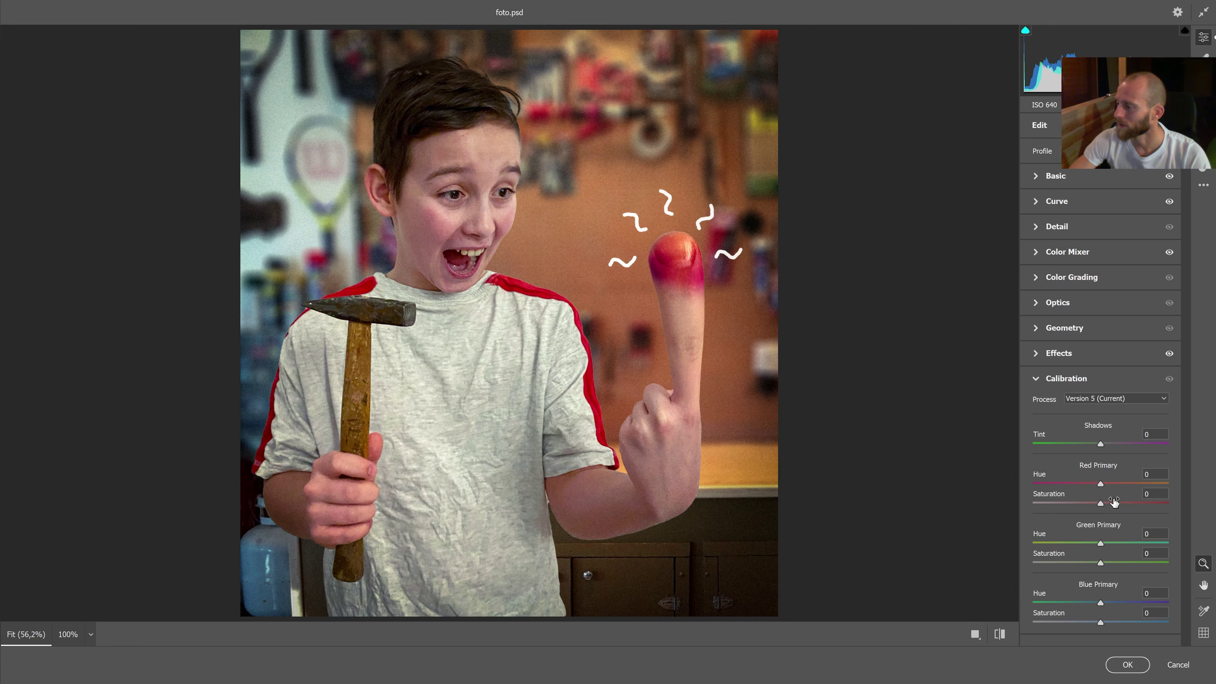
left_click_drag(1100, 604, 1092, 604)
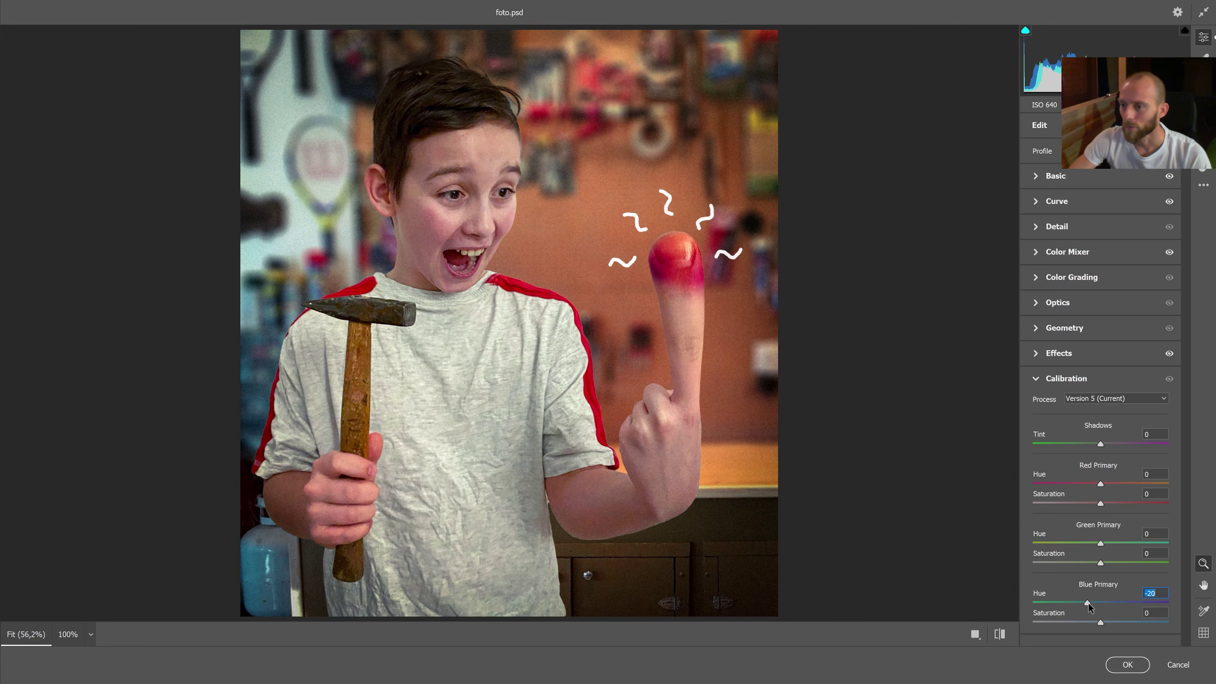
left_click_drag(1100, 543, 1099, 556)
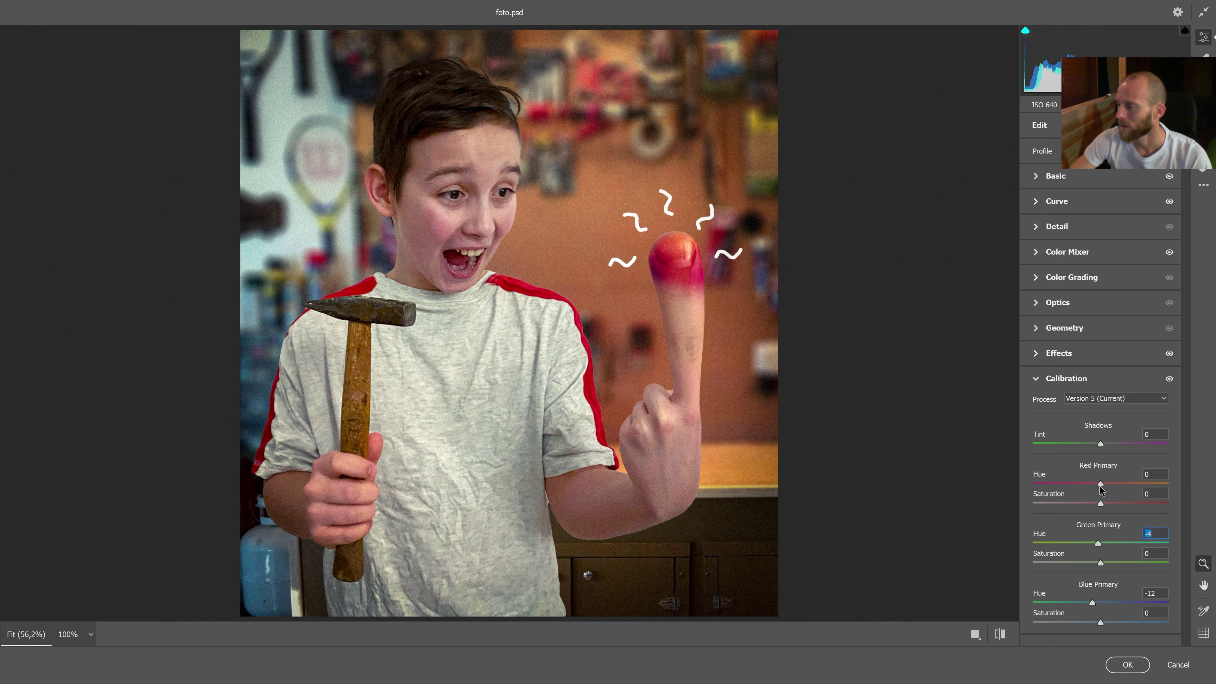
left_click_drag(1101, 484, 1105, 497)
left_click_drag(1100, 444, 1104, 488)
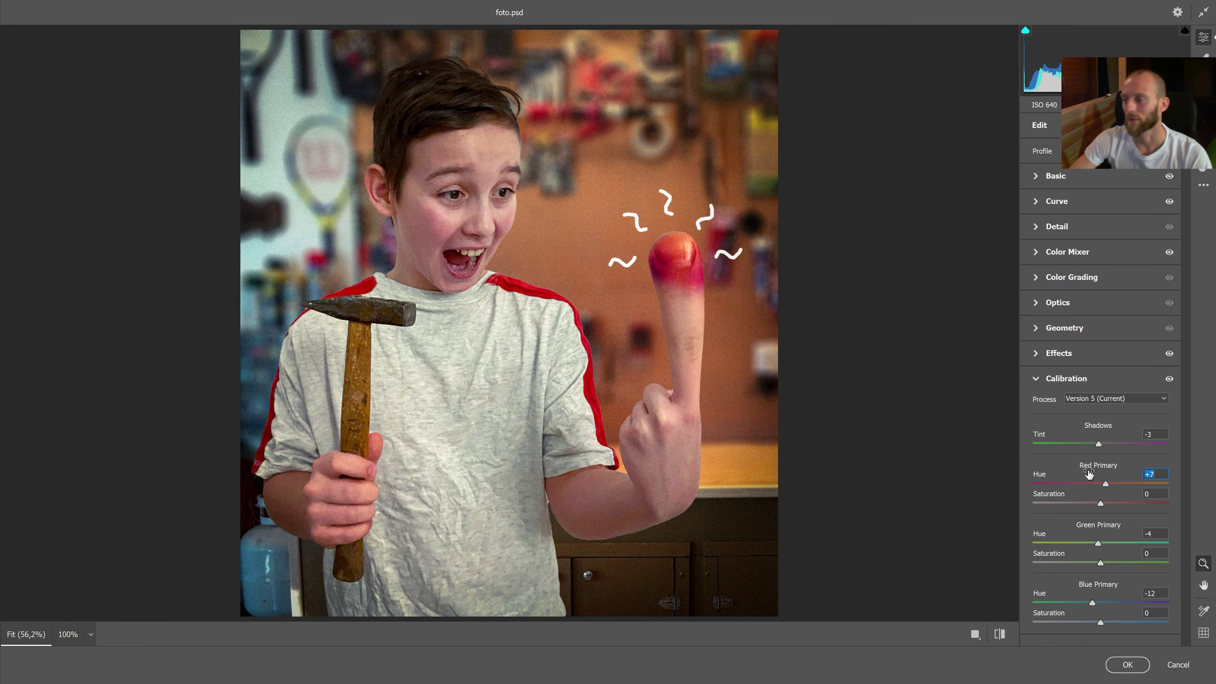
left_click(1128, 665)
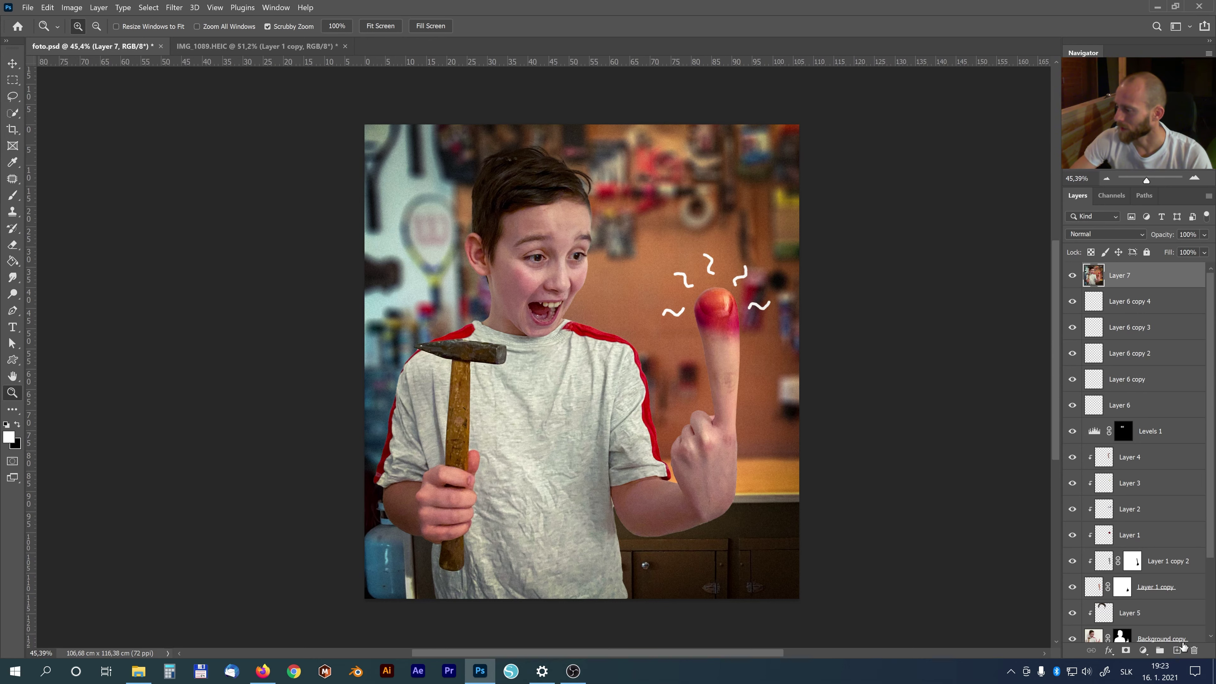
Add Layer 8 and set up a huge soft black brush at 22% opacity.
left_click(1177, 650)
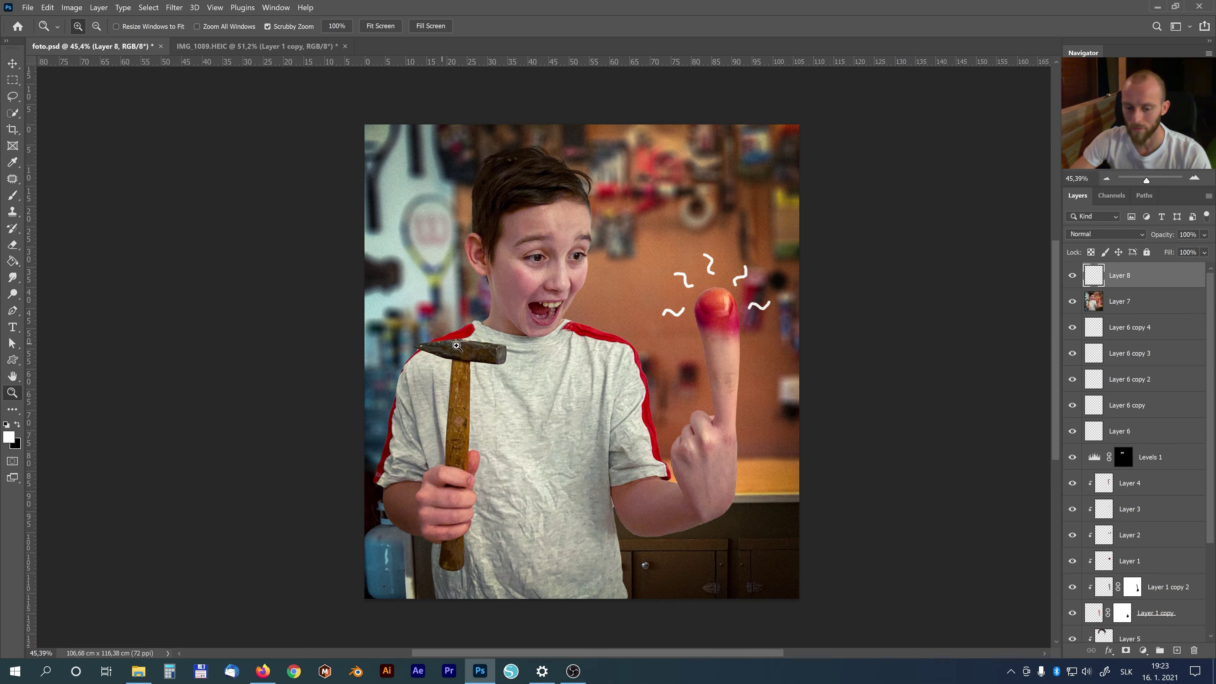
key("b")
key("x")
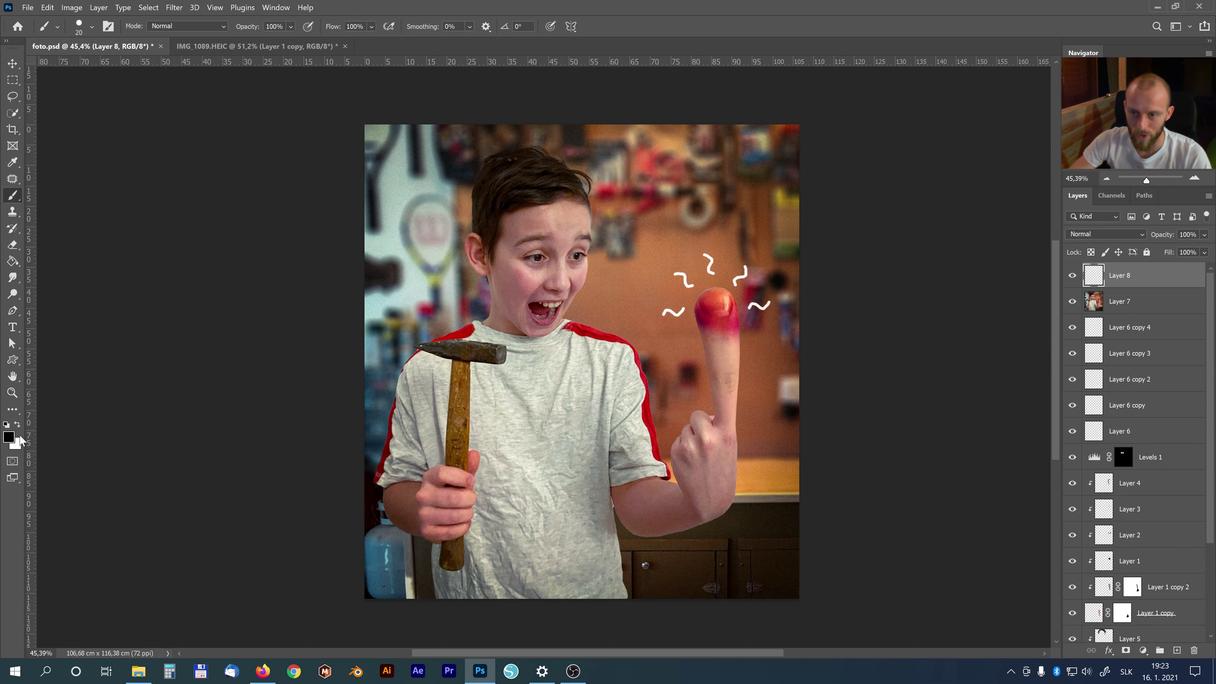
right_click(570, 291)
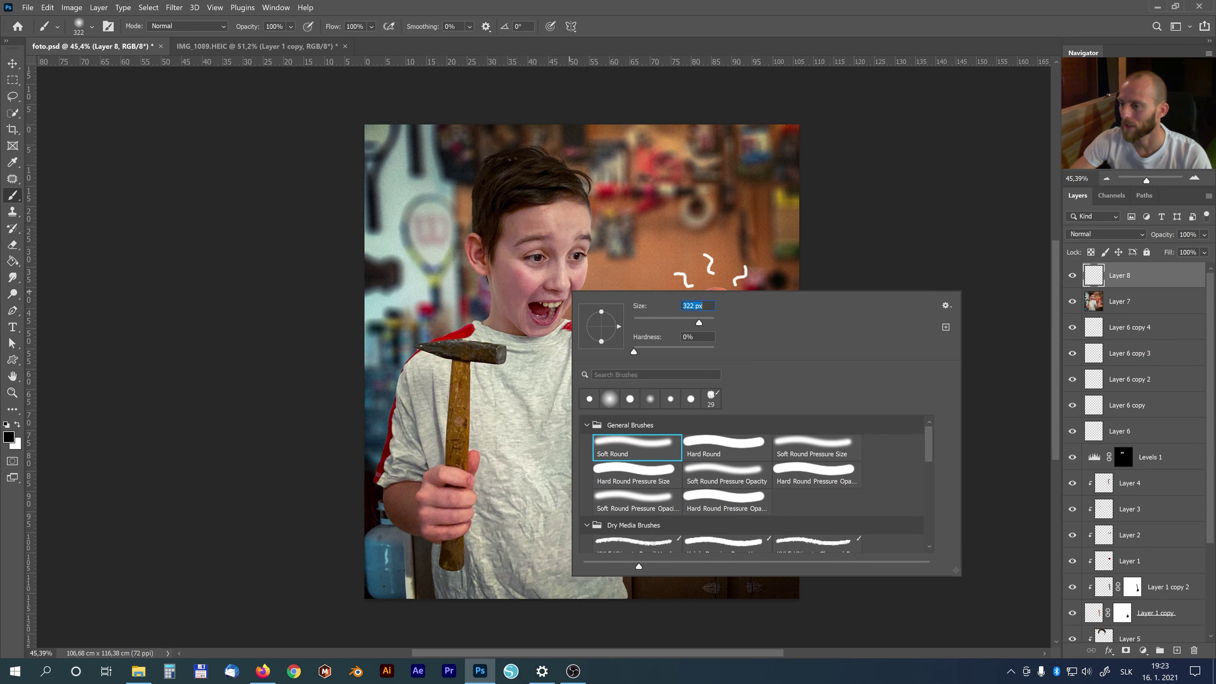
left_click_drag(706, 323, 707, 323)
key("Return")
left_click_drag(539, 291, 612, 255)
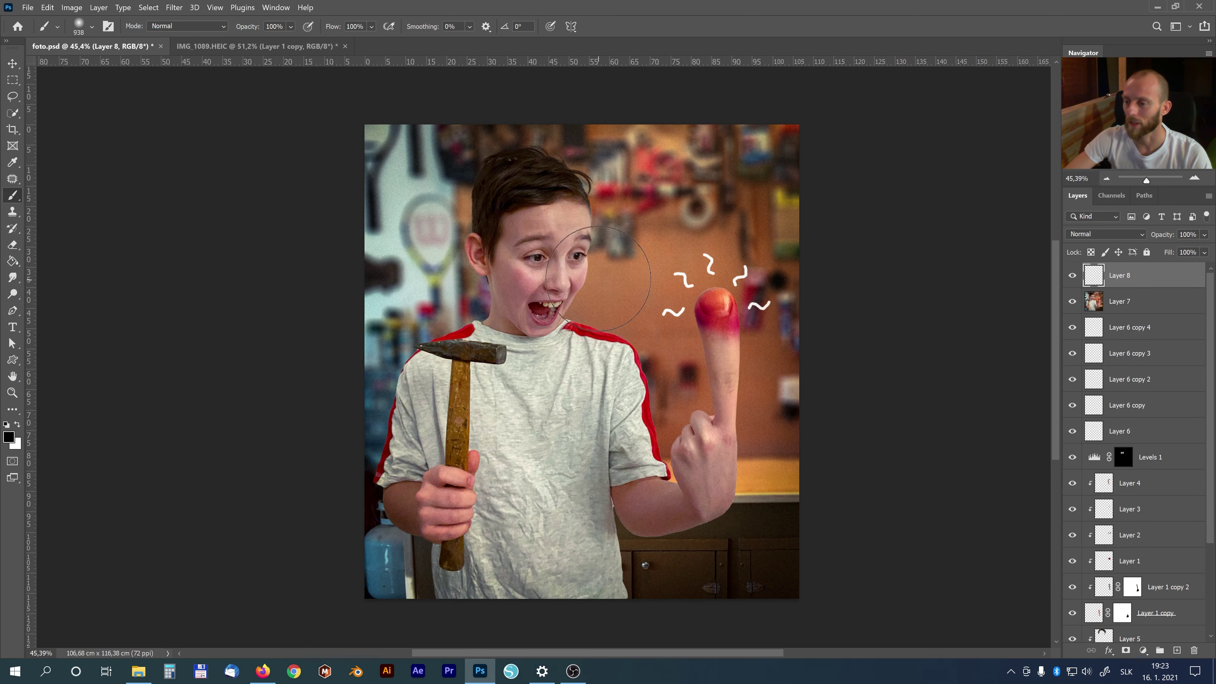
left_click_drag(585, 315, 597, 323)
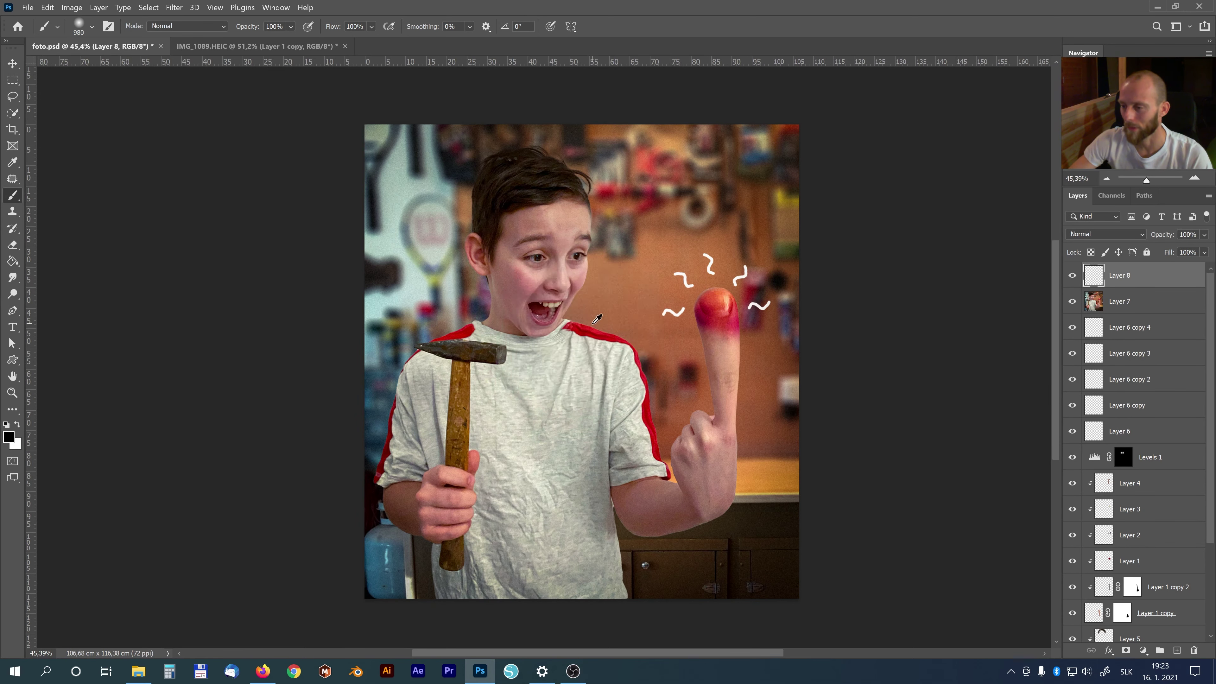
left_click_drag(578, 386, 605, 385)
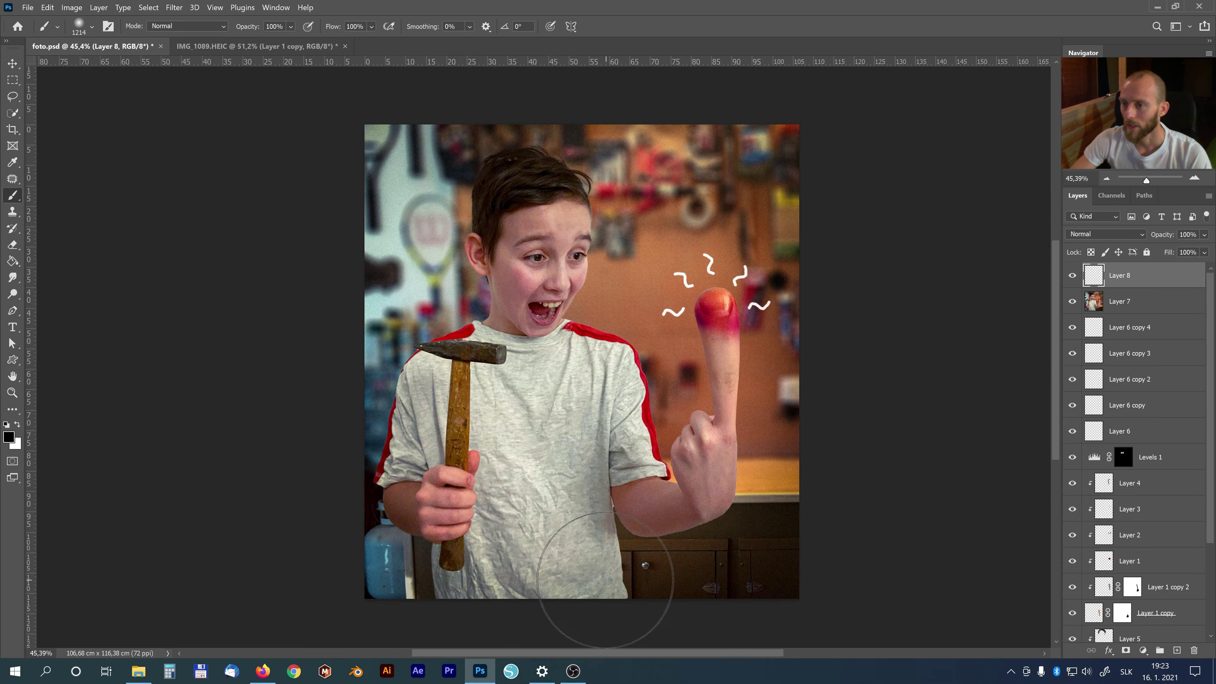
left_click_drag(249, 27, 167, 48)
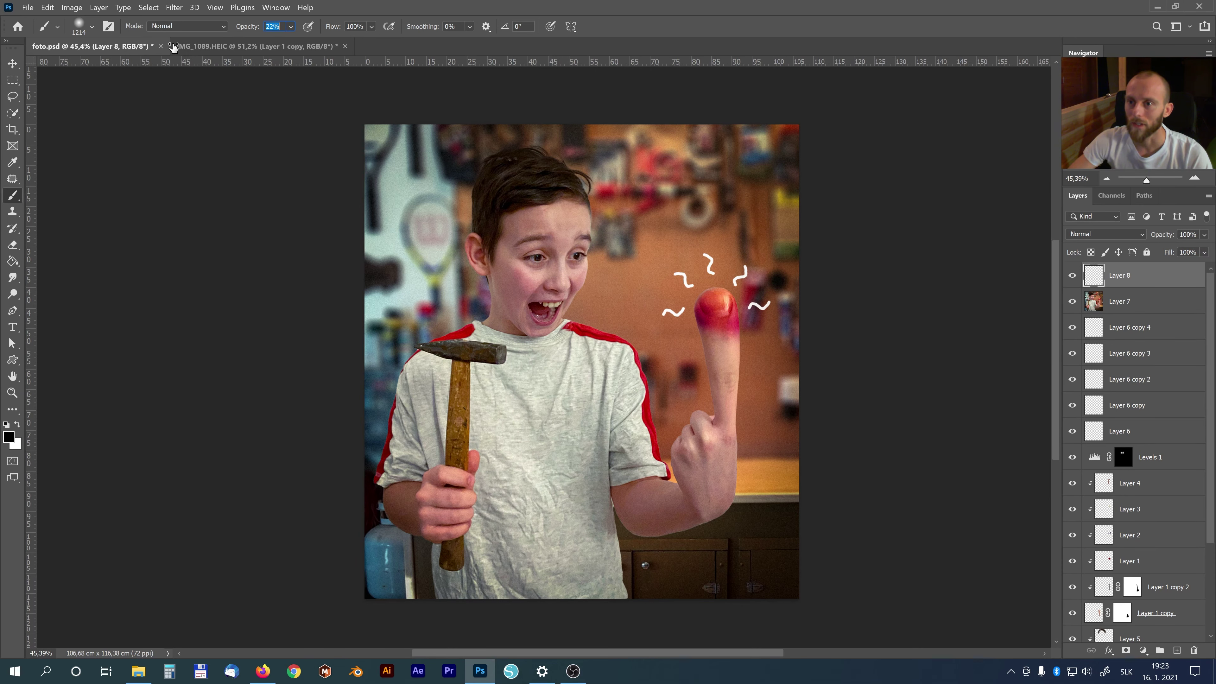
Paint faint black over the lower shirt and the left background edge.
mouse_move(661, 608)
left_mouse_down()
mouse_move(683, 553)
mouse_move(376, 461)
mouse_move(642, 529)
left_mouse_up()
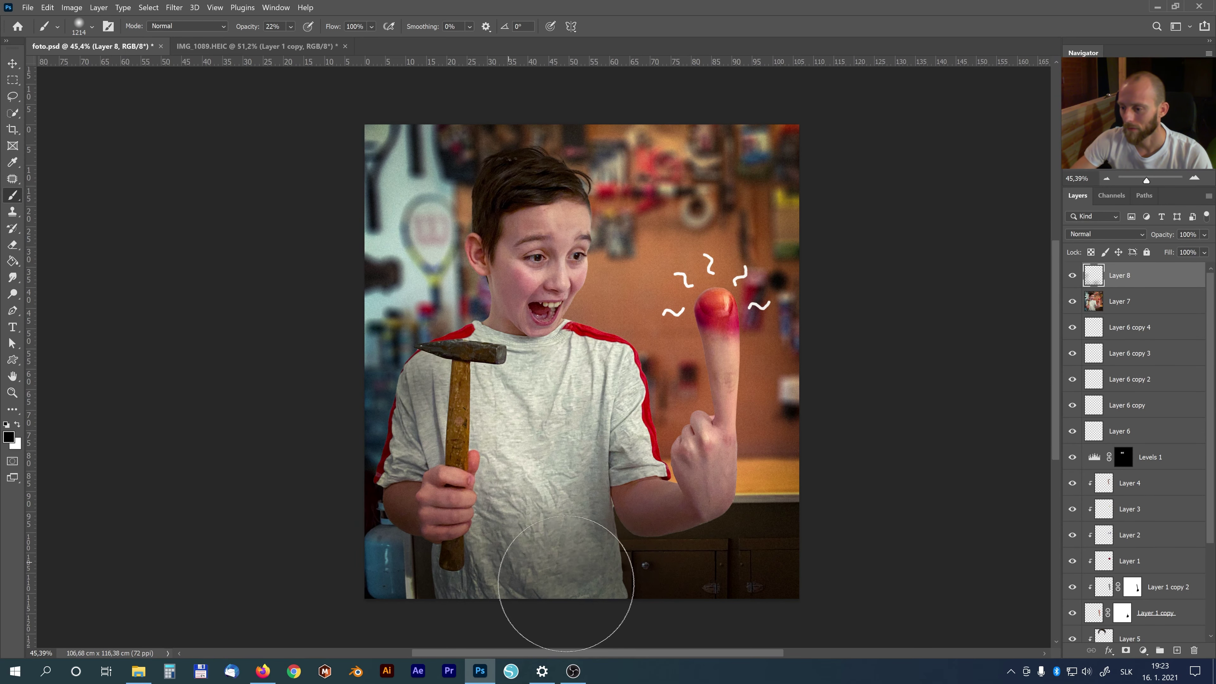
left_click_drag(608, 575, 489, 479)
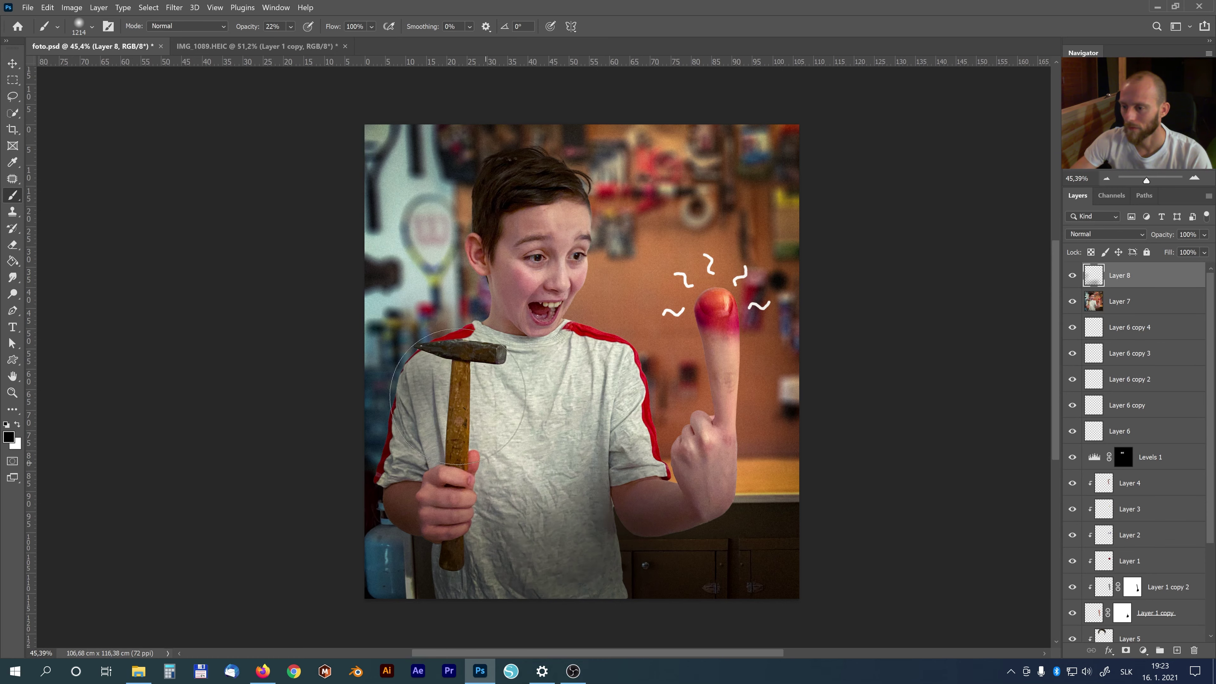
left_click_drag(371, 166, 459, 457)
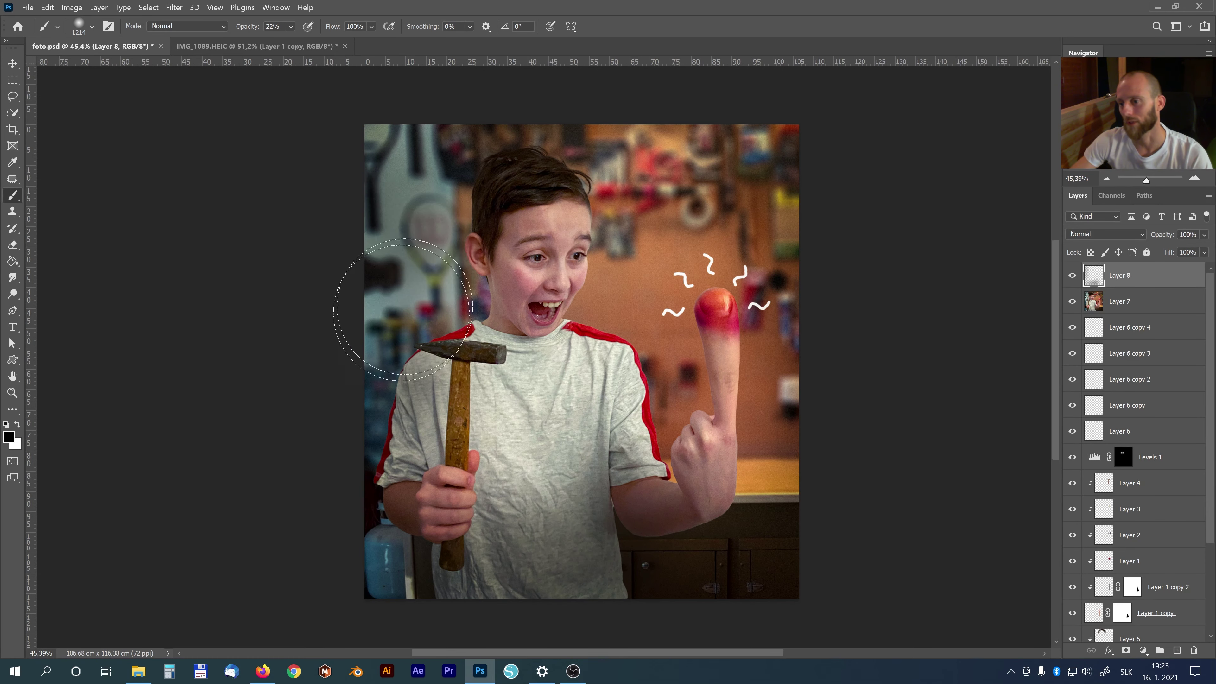
left_click_drag(353, 435, 431, 551)
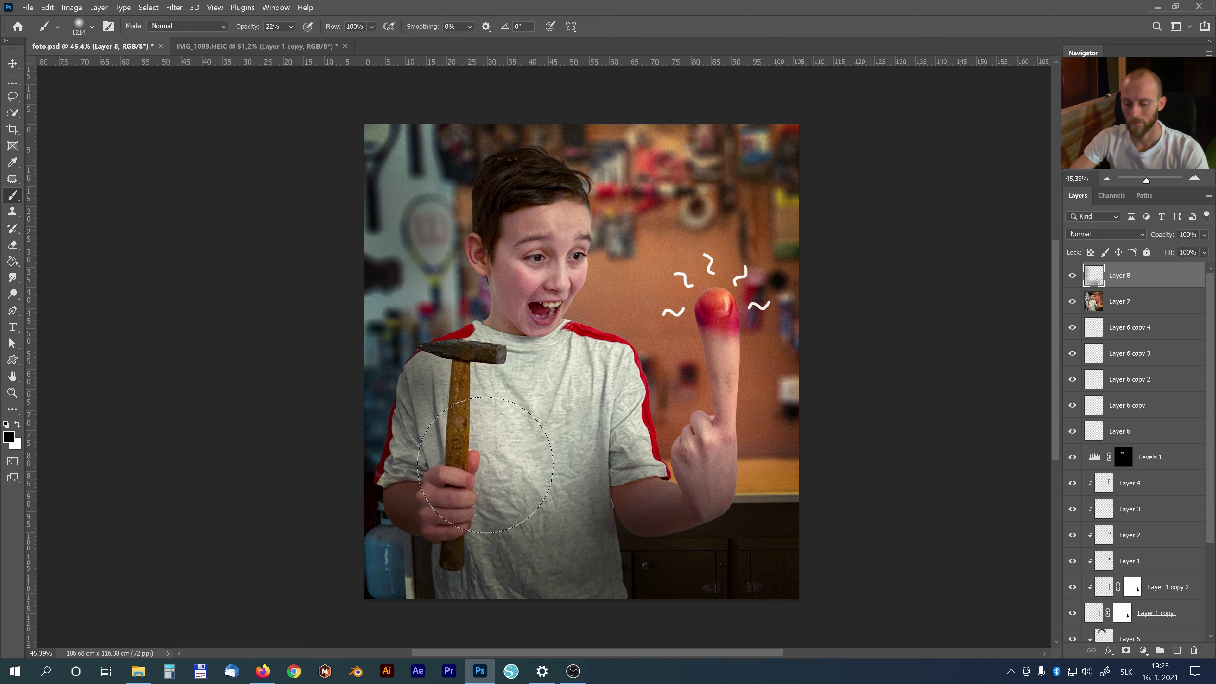
key("z")
scroll(661, 265, "down", 1)
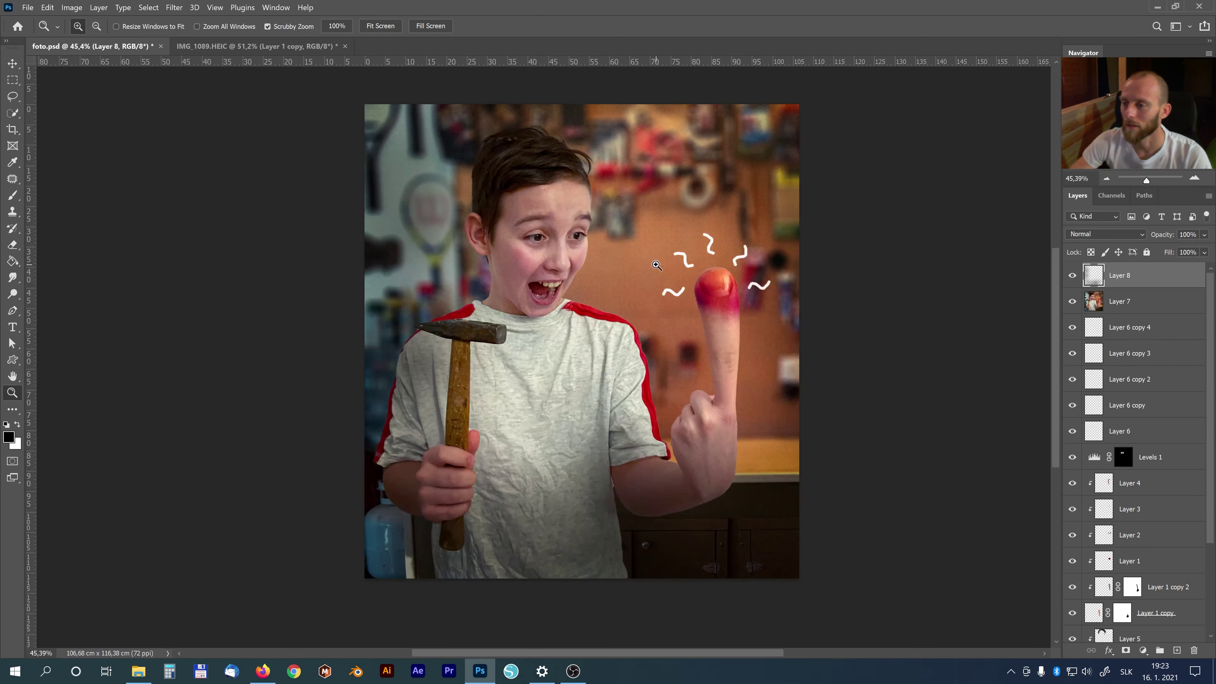
scroll(656, 265, "up", 1)
scroll(1187, 335, "down", 1)
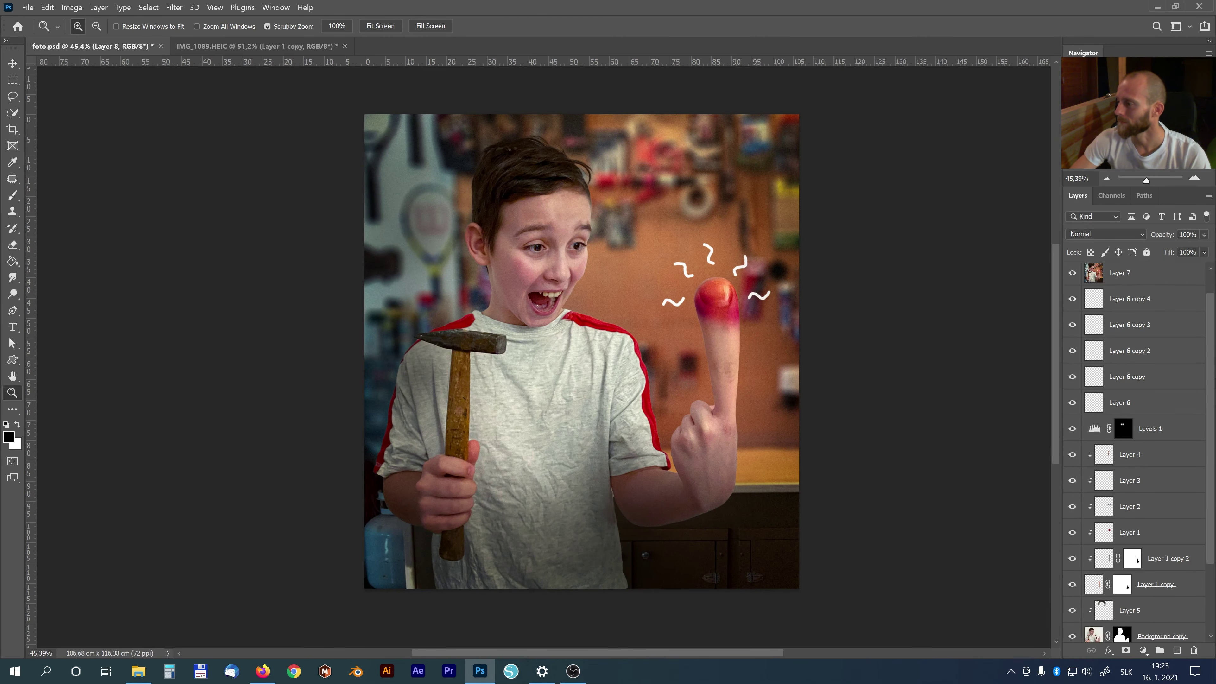
scroll(1140, 480, "down", 3)
left_click(1072, 630, "alt")
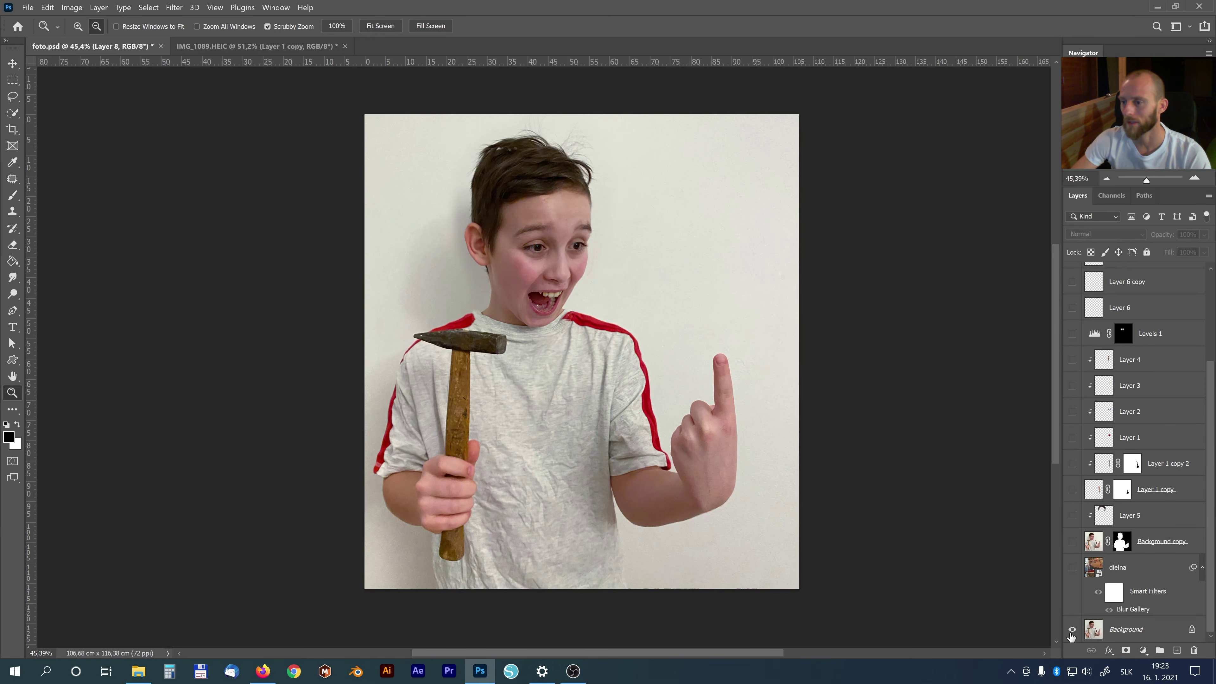
left_click(1072, 630, "alt")
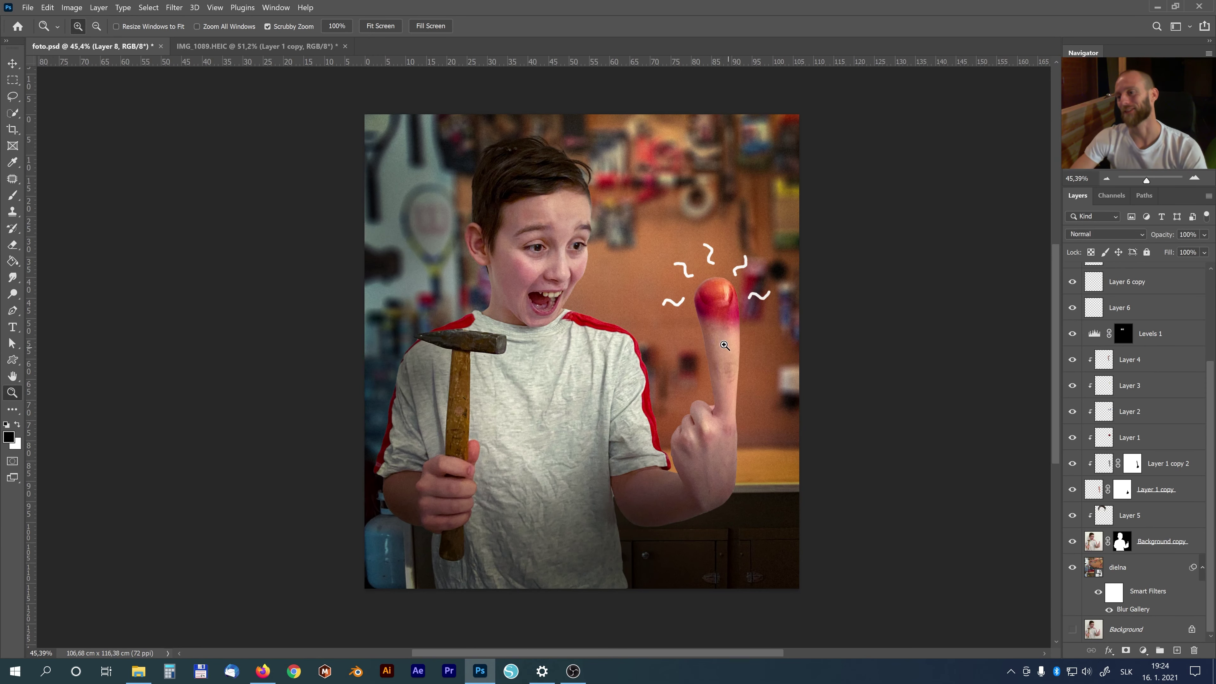